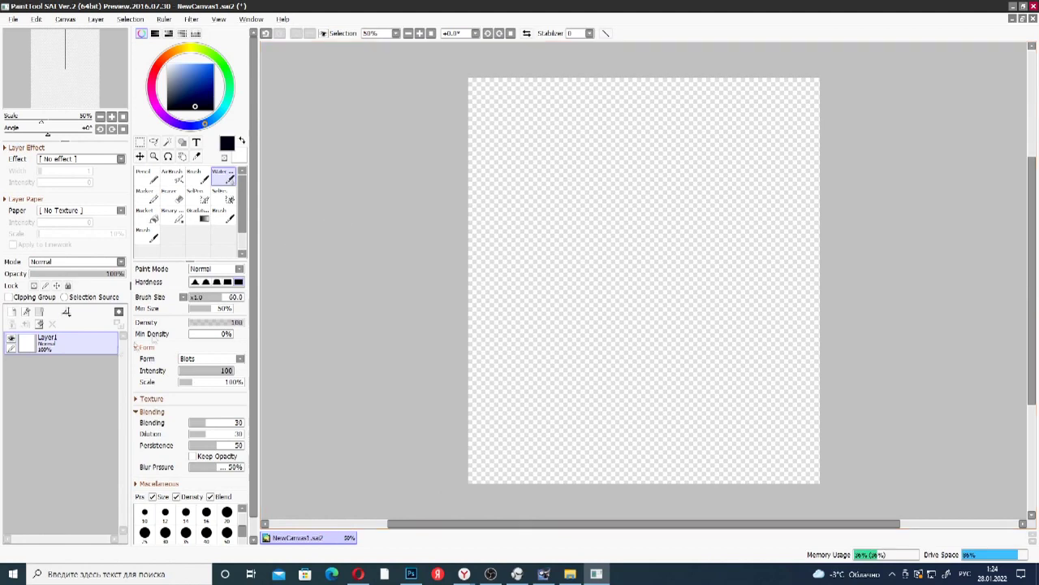
- Add a new layer and sketch the pointed top of the character's head with the Pencil
{"action": "left_click", "coordinate": [13, 312]}
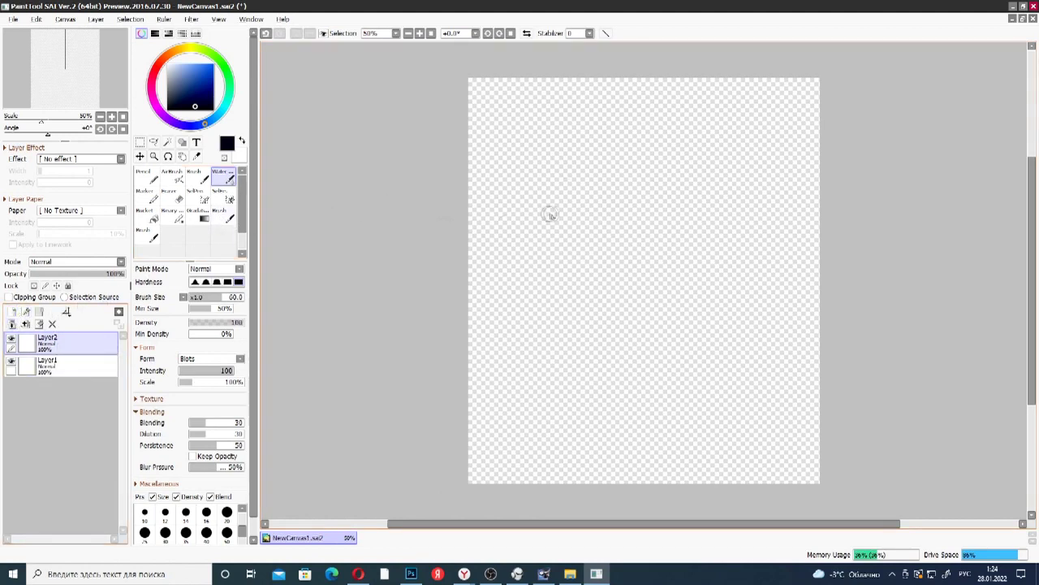
{"action": "left_click", "coordinate": [147, 177]}
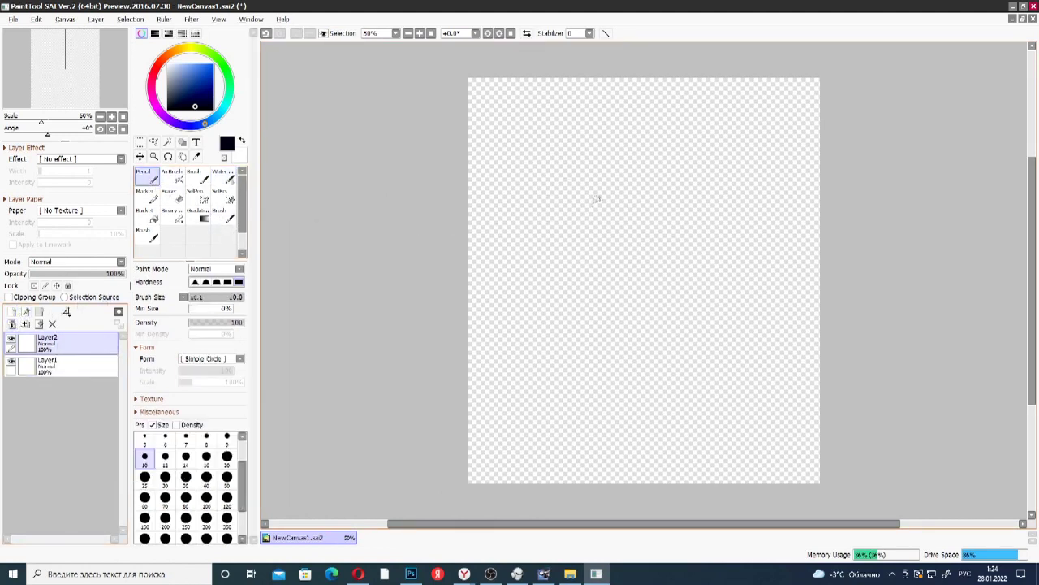
{"action": "mouse_move", "coordinate": [589, 175]}
{"action": "left_mouse_down"}
{"action": "mouse_move", "coordinate": [615, 261]}
{"action": "mouse_move", "coordinate": [595, 145]}
{"action": "mouse_move", "coordinate": [613, 120]}
{"action": "mouse_move", "coordinate": [648, 147]}
{"action": "left_mouse_up"}
{"action": "left_click_drag", "start_coordinate": [613, 111], "coordinate": [653, 142]}
{"action": "left_click_drag", "start_coordinate": [624, 122], "coordinate": [671, 182]}
- Sketch the slanted sides of the body down to a flared base closed by a curved bottom edge
{"action": "scroll", "coordinate": [674, 185], "scroll_direction": "up", "scroll_amount": 2}
{"action": "left_click_drag", "start_coordinate": [644, 132], "coordinate": [733, 350]}
{"action": "mouse_move", "coordinate": [591, 286]}
{"action": "left_mouse_down"}
{"action": "mouse_move", "coordinate": [631, 374]}
{"action": "mouse_move", "coordinate": [636, 463]}
{"action": "left_mouse_up"}
{"action": "left_click_drag", "start_coordinate": [731, 340], "coordinate": [780, 414]}
{"action": "mouse_move", "coordinate": [639, 465]}
{"action": "left_mouse_down"}
{"action": "mouse_move", "coordinate": [775, 430]}
{"action": "mouse_move", "coordinate": [724, 466]}
{"action": "left_mouse_up"}
{"action": "left_click_drag", "start_coordinate": [773, 425], "coordinate": [648, 471]}
- Draw a curved line across the waist and another one marking off the head from the body
{"action": "left_click_drag", "start_coordinate": [627, 367], "coordinate": [706, 332]}
{"action": "left_click_drag", "start_coordinate": [671, 348], "coordinate": [705, 329]}
{"action": "mouse_move", "coordinate": [612, 356]}
{"action": "left_mouse_down"}
{"action": "mouse_move", "coordinate": [716, 317]}
{"action": "mouse_move", "coordinate": [612, 354]}
{"action": "left_mouse_up"}
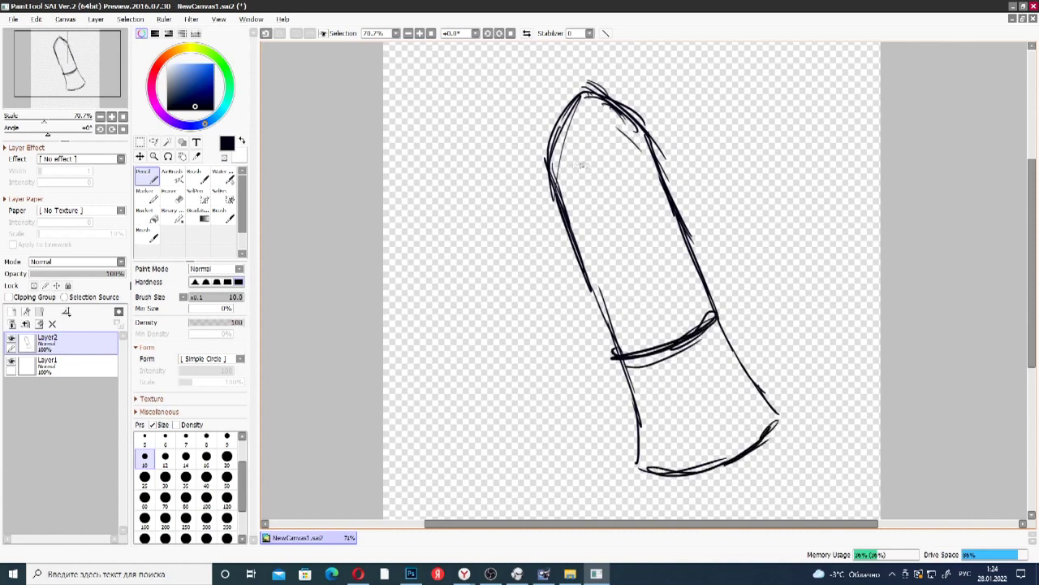
{"action": "left_click_drag", "start_coordinate": [553, 174], "coordinate": [595, 163]}
{"action": "mouse_move", "coordinate": [659, 179]}
{"action": "left_mouse_down"}
{"action": "mouse_move", "coordinate": [554, 204]}
{"action": "mouse_move", "coordinate": [621, 201]}
{"action": "mouse_move", "coordinate": [585, 210]}
{"action": "left_mouse_up"}
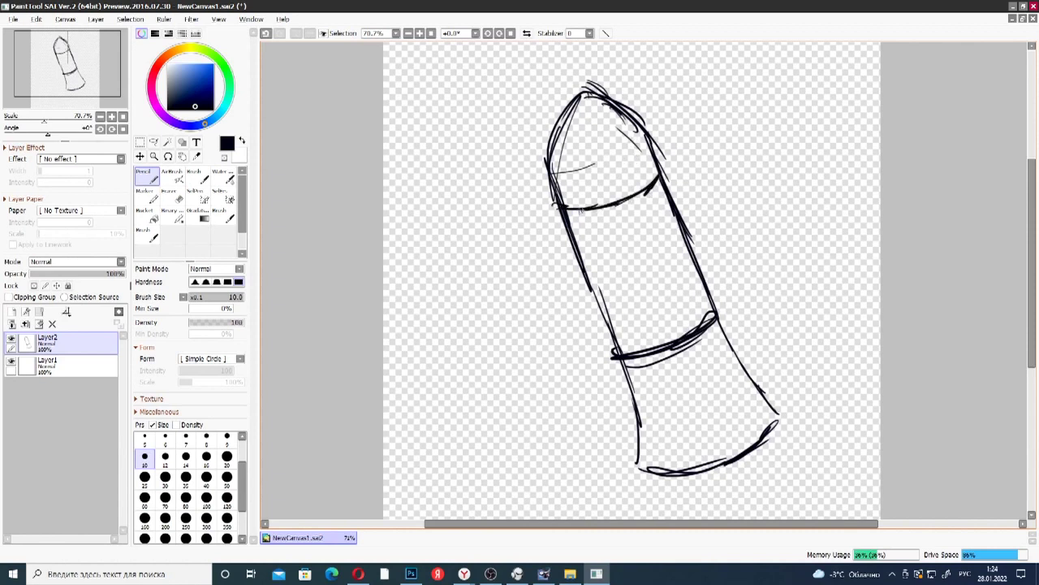
- Sketch the face with slanted angry brows, round eyes and a nose
{"action": "mouse_move", "coordinate": [554, 156]}
{"action": "left_mouse_down"}
{"action": "mouse_move", "coordinate": [582, 165]}
{"action": "mouse_move", "coordinate": [619, 125]}
{"action": "left_mouse_up"}
{"action": "mouse_move", "coordinate": [614, 128]}
{"action": "left_mouse_down"}
{"action": "mouse_move", "coordinate": [628, 135]}
{"action": "mouse_move", "coordinate": [603, 164]}
{"action": "left_mouse_up"}
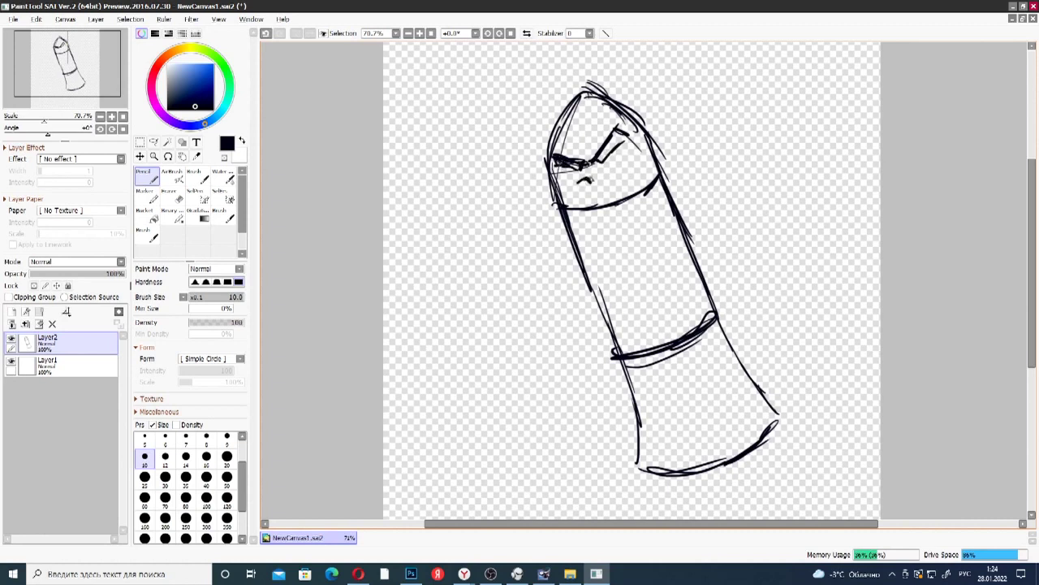
{"action": "mouse_move", "coordinate": [583, 183]}
{"action": "left_mouse_down"}
{"action": "mouse_move", "coordinate": [553, 205]}
{"action": "mouse_move", "coordinate": [628, 169]}
{"action": "mouse_move", "coordinate": [602, 162]}
{"action": "mouse_move", "coordinate": [612, 174]}
{"action": "left_mouse_up"}
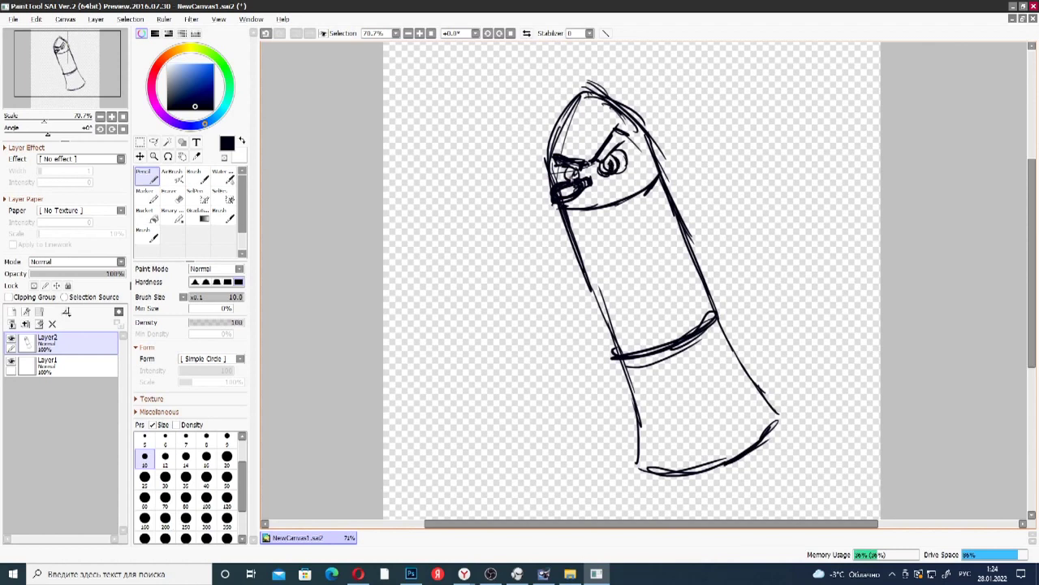
- Draw a toothy mouth, a heavy jaw below it and an ear on the side of the head
{"action": "left_click_drag", "start_coordinate": [559, 235], "coordinate": [565, 211]}
{"action": "left_click_drag", "start_coordinate": [625, 189], "coordinate": [629, 186]}
{"action": "left_click_drag", "start_coordinate": [646, 193], "coordinate": [605, 235]}
{"action": "mouse_move", "coordinate": [625, 221]}
{"action": "left_mouse_down"}
{"action": "mouse_move", "coordinate": [570, 241]}
{"action": "mouse_move", "coordinate": [636, 214]}
{"action": "left_mouse_up"}
{"action": "left_click_drag", "start_coordinate": [548, 209], "coordinate": [559, 244]}
{"action": "mouse_move", "coordinate": [560, 236]}
{"action": "left_mouse_down"}
{"action": "mouse_move", "coordinate": [603, 240]}
{"action": "mouse_move", "coordinate": [615, 231]}
{"action": "left_mouse_up"}
{"action": "mouse_move", "coordinate": [607, 235]}
{"action": "left_mouse_down"}
{"action": "mouse_move", "coordinate": [638, 230]}
{"action": "mouse_move", "coordinate": [659, 196]}
{"action": "mouse_move", "coordinate": [631, 186]}
{"action": "left_mouse_up"}
{"action": "mouse_move", "coordinate": [632, 186]}
{"action": "left_mouse_down"}
{"action": "mouse_move", "coordinate": [641, 193]}
{"action": "mouse_move", "coordinate": [639, 177]}
{"action": "left_mouse_up"}
{"action": "mouse_move", "coordinate": [636, 159]}
{"action": "left_mouse_down"}
{"action": "mouse_move", "coordinate": [647, 154]}
{"action": "mouse_move", "coordinate": [639, 172]}
{"action": "left_mouse_up"}
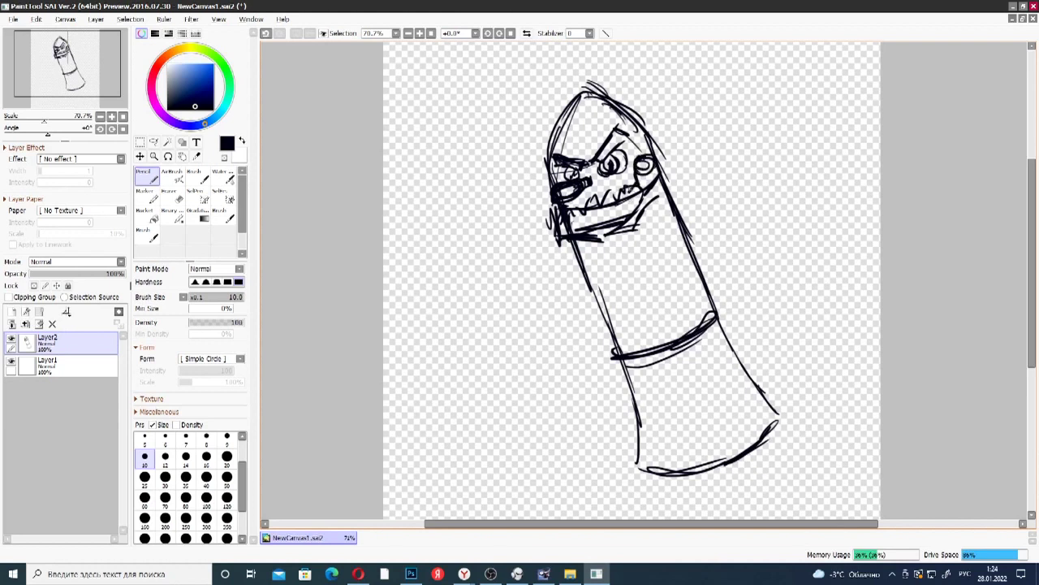
- Reinforce the jaw, add a round ear piece and draw a cap brim with a star above the brows
{"action": "left_click_drag", "start_coordinate": [552, 209], "coordinate": [549, 224]}
{"action": "mouse_move", "coordinate": [555, 211]}
{"action": "left_mouse_down"}
{"action": "mouse_move", "coordinate": [554, 242]}
{"action": "mouse_move", "coordinate": [632, 242]}
{"action": "mouse_move", "coordinate": [656, 203]}
{"action": "mouse_move", "coordinate": [660, 167]}
{"action": "mouse_move", "coordinate": [656, 204]}
{"action": "left_mouse_up"}
{"action": "mouse_move", "coordinate": [637, 148]}
{"action": "left_mouse_down"}
{"action": "mouse_move", "coordinate": [633, 133]}
{"action": "mouse_move", "coordinate": [650, 126]}
{"action": "mouse_move", "coordinate": [637, 151]}
{"action": "left_mouse_up"}
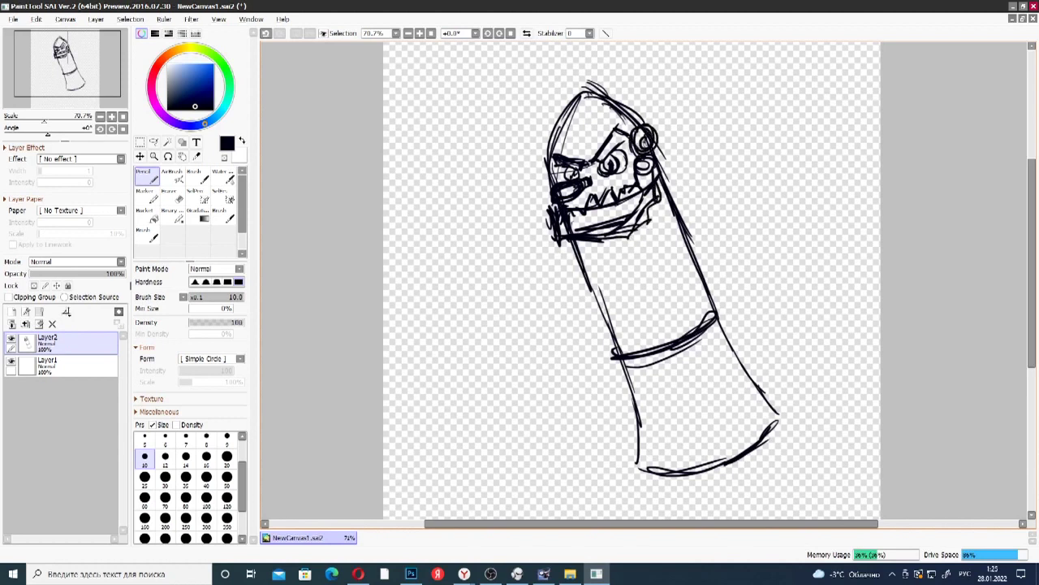
{"action": "left_click_drag", "start_coordinate": [550, 151], "coordinate": [634, 116]}
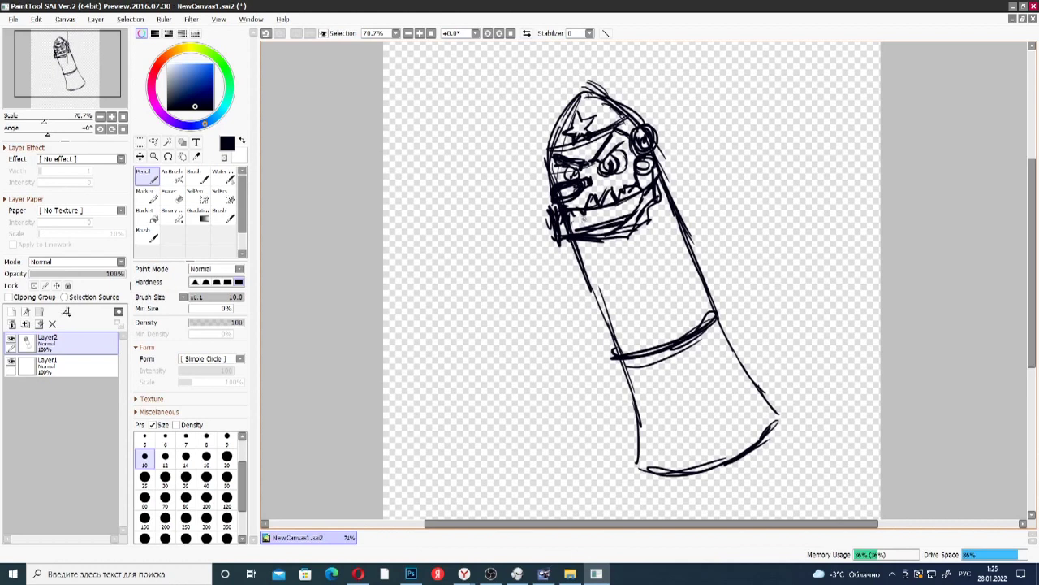
- Lasso the head and transform it to a smaller size, shifted slightly toward the body's left side
{"action": "left_click", "coordinate": [153, 143]}
{"action": "mouse_move", "coordinate": [532, 92]}
{"action": "left_mouse_down"}
{"action": "mouse_move", "coordinate": [705, 242]}
{"action": "mouse_move", "coordinate": [512, 185]}
{"action": "mouse_move", "coordinate": [539, 81]}
{"action": "left_mouse_up"}
{"action": "mouse_move", "coordinate": [509, 119]}
{"action": "left_mouse_down"}
{"action": "mouse_move", "coordinate": [684, 203]}
{"action": "mouse_move", "coordinate": [510, 102]}
{"action": "mouse_move", "coordinate": [523, 77]}
{"action": "left_mouse_up"}
{"action": "key", "text": "ctrl+t"}
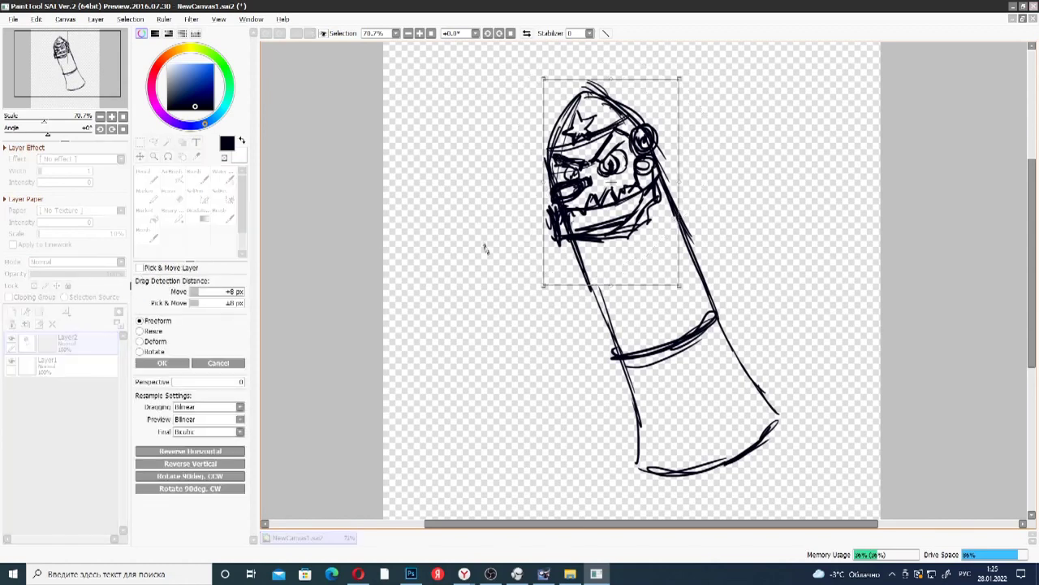
{"action": "left_click_drag", "start_coordinate": [543, 285], "coordinate": [570, 245]}
{"action": "left_click_drag", "start_coordinate": [640, 207], "coordinate": [620, 222]}
{"action": "key", "text": "Return"}
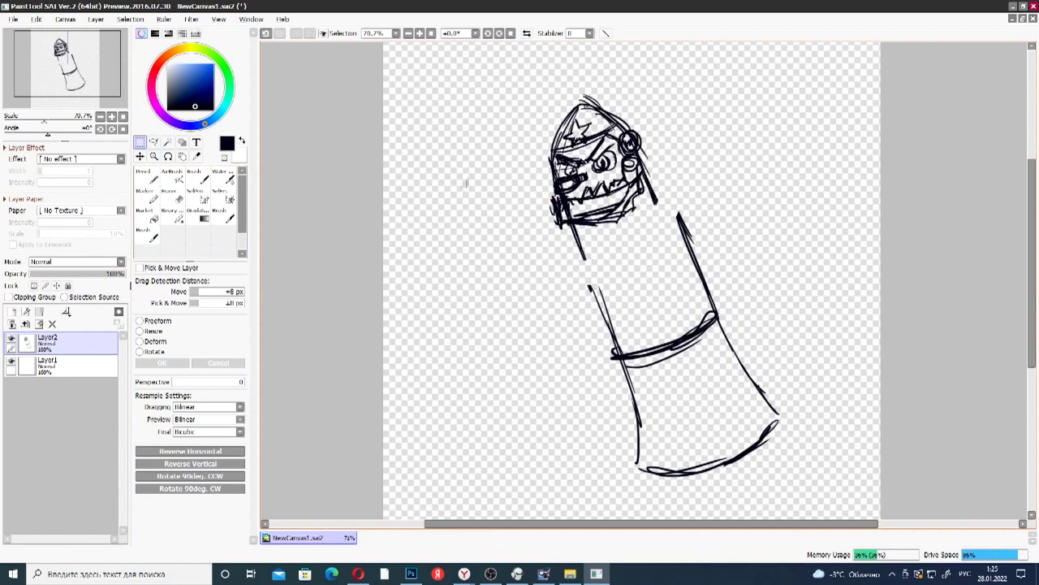
- Redraw the torso's side lines to join the shrunken head, and erase the leftover outer line on the right side
{"action": "left_click", "coordinate": [152, 179]}
{"action": "left_click_drag", "start_coordinate": [581, 248], "coordinate": [606, 328]}
{"action": "left_click_drag", "start_coordinate": [656, 201], "coordinate": [691, 255]}
{"action": "left_click_drag", "start_coordinate": [653, 179], "coordinate": [702, 280]}
{"action": "left_click_drag", "start_coordinate": [664, 200], "coordinate": [721, 330]}
{"action": "left_click", "coordinate": [168, 195]}
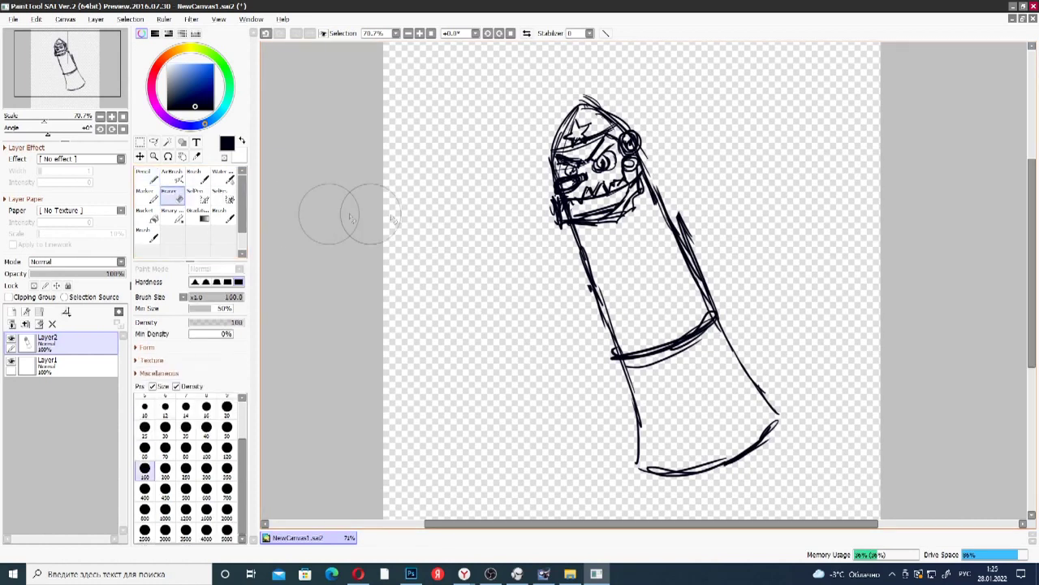
{"action": "mouse_move", "coordinate": [711, 181]}
{"action": "left_mouse_down"}
{"action": "mouse_move", "coordinate": [700, 175]}
{"action": "mouse_move", "coordinate": [745, 308]}
{"action": "left_mouse_up"}
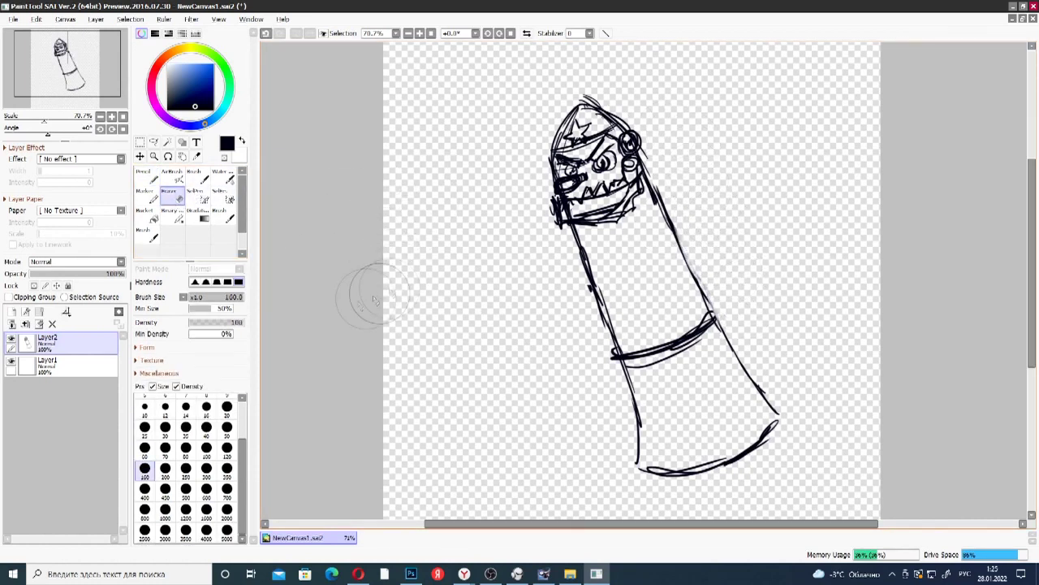
- Transform the whole sketch, making it slightly shorter and moving it higher and a little to the right on the canvas
{"action": "left_click", "coordinate": [145, 176]}
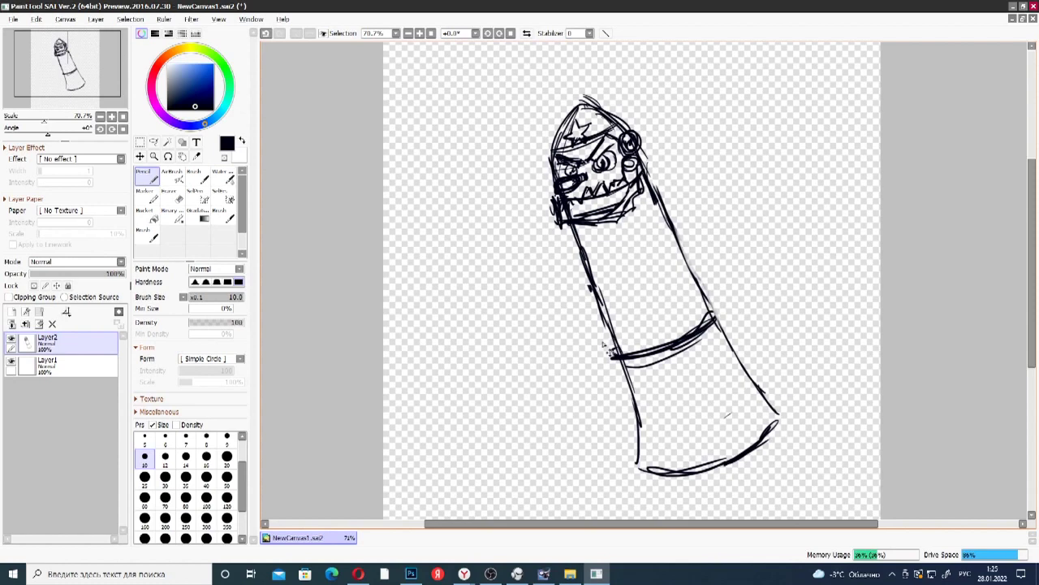
{"action": "key", "text": "ctrl+t"}
{"action": "mouse_move", "coordinate": [550, 477]}
{"action": "left_mouse_down"}
{"action": "mouse_move", "coordinate": [563, 459]}
{"action": "mouse_move", "coordinate": [576, 465]}
{"action": "left_mouse_up"}
{"action": "left_click_drag", "start_coordinate": [690, 359], "coordinate": [673, 327]}
{"action": "mouse_move", "coordinate": [763, 245]}
{"action": "left_mouse_down"}
{"action": "mouse_move", "coordinate": [801, 240]}
{"action": "mouse_move", "coordinate": [790, 247]}
{"action": "left_mouse_up"}
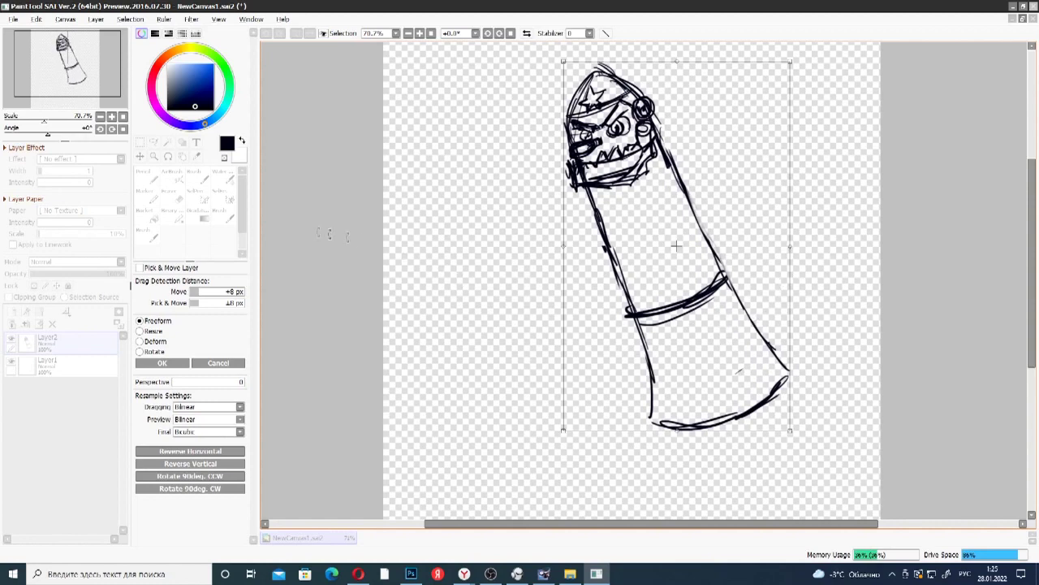
{"action": "key", "text": "Return"}
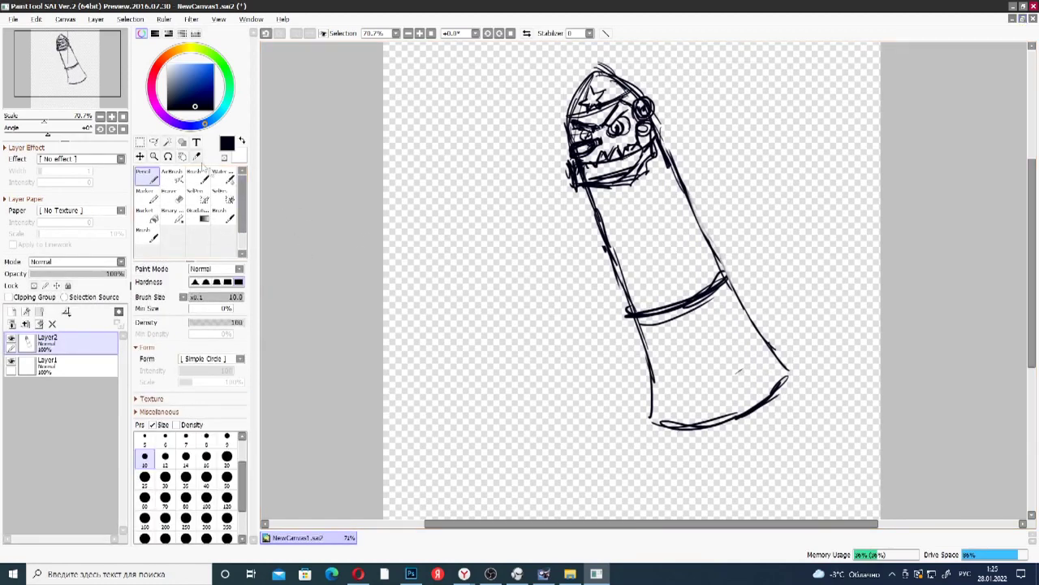
- Sketch a bent, segmented arm reaching out to the left from the shoulder, with an elbow joint
{"action": "mouse_move", "coordinate": [593, 195]}
{"action": "left_mouse_down"}
{"action": "mouse_move", "coordinate": [574, 216]}
{"action": "mouse_move", "coordinate": [547, 214]}
{"action": "mouse_move", "coordinate": [573, 236]}
{"action": "mouse_move", "coordinate": [554, 240]}
{"action": "mouse_move", "coordinate": [521, 225]}
{"action": "left_mouse_up"}
{"action": "mouse_move", "coordinate": [556, 218]}
{"action": "left_mouse_down"}
{"action": "mouse_move", "coordinate": [518, 210]}
{"action": "mouse_move", "coordinate": [561, 219]}
{"action": "mouse_move", "coordinate": [543, 238]}
{"action": "left_mouse_up"}
{"action": "mouse_move", "coordinate": [505, 206]}
{"action": "left_mouse_down"}
{"action": "mouse_move", "coordinate": [484, 192]}
{"action": "mouse_move", "coordinate": [482, 209]}
{"action": "left_mouse_up"}
{"action": "left_click_drag", "start_coordinate": [559, 237], "coordinate": [533, 250]}
{"action": "mouse_move", "coordinate": [590, 213]}
{"action": "left_mouse_down"}
{"action": "mouse_move", "coordinate": [578, 232]}
{"action": "mouse_move", "coordinate": [538, 246]}
{"action": "mouse_move", "coordinate": [479, 194]}
{"action": "mouse_move", "coordinate": [474, 210]}
{"action": "mouse_move", "coordinate": [503, 221]}
{"action": "left_mouse_up"}
- Draw a long-barrelled pistol and the fingers gripping it at the end of the outstretched arm
{"action": "mouse_move", "coordinate": [491, 177]}
{"action": "left_mouse_down"}
{"action": "mouse_move", "coordinate": [484, 159]}
{"action": "mouse_move", "coordinate": [479, 216]}
{"action": "mouse_move", "coordinate": [460, 155]}
{"action": "mouse_move", "coordinate": [402, 143]}
{"action": "mouse_move", "coordinate": [444, 175]}
{"action": "left_mouse_up"}
{"action": "mouse_move", "coordinate": [424, 152]}
{"action": "left_mouse_down"}
{"action": "mouse_move", "coordinate": [425, 166]}
{"action": "mouse_move", "coordinate": [471, 157]}
{"action": "mouse_move", "coordinate": [431, 178]}
{"action": "mouse_move", "coordinate": [466, 173]}
{"action": "left_mouse_up"}
{"action": "left_click_drag", "start_coordinate": [484, 210], "coordinate": [483, 226]}
{"action": "mouse_move", "coordinate": [494, 217]}
{"action": "left_mouse_down"}
{"action": "mouse_move", "coordinate": [498, 231]}
{"action": "mouse_move", "coordinate": [450, 202]}
{"action": "left_mouse_up"}
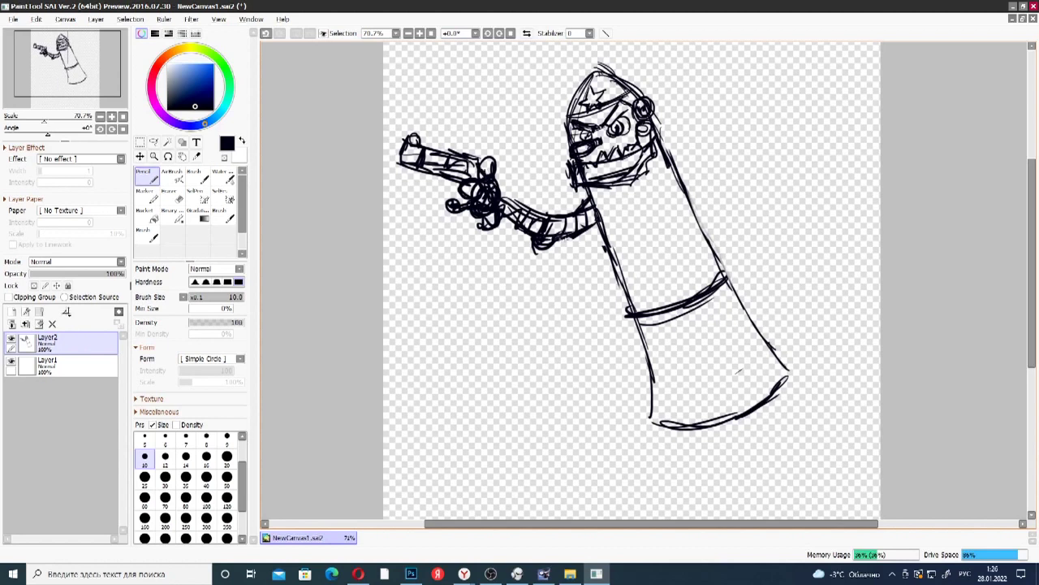
- Rough in the upper curve of the rear arm and start a scarf around the neck
{"action": "mouse_move", "coordinate": [681, 170]}
{"action": "left_mouse_down"}
{"action": "mouse_move", "coordinate": [754, 185]}
{"action": "mouse_move", "coordinate": [766, 211]}
{"action": "left_mouse_up"}
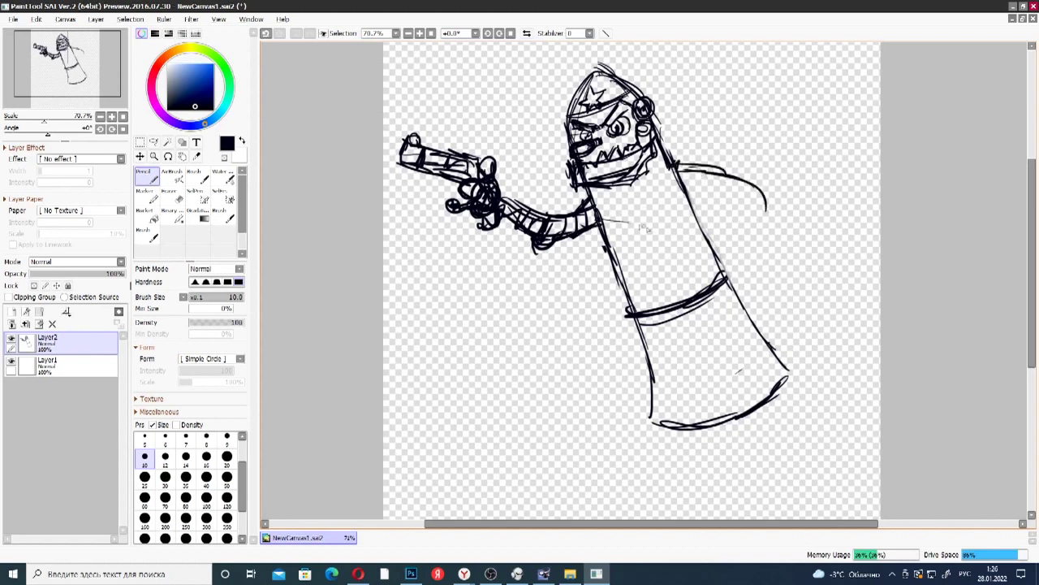
{"action": "mouse_move", "coordinate": [598, 197]}
{"action": "left_mouse_down"}
{"action": "mouse_move", "coordinate": [667, 165]}
{"action": "mouse_move", "coordinate": [589, 195]}
{"action": "left_mouse_up"}
{"action": "left_click_drag", "start_coordinate": [671, 168], "coordinate": [608, 217]}
- Sketch an open vest down both sides of the torso and build up the scarf folds around the neck
{"action": "left_click_drag", "start_coordinate": [598, 210], "coordinate": [624, 288]}
{"action": "mouse_move", "coordinate": [626, 295]}
{"action": "left_mouse_down"}
{"action": "mouse_move", "coordinate": [688, 287]}
{"action": "mouse_move", "coordinate": [721, 269]}
{"action": "left_mouse_up"}
{"action": "mouse_move", "coordinate": [637, 284]}
{"action": "left_mouse_down"}
{"action": "mouse_move", "coordinate": [720, 253]}
{"action": "mouse_move", "coordinate": [696, 281]}
{"action": "left_mouse_up"}
{"action": "left_click_drag", "start_coordinate": [678, 172], "coordinate": [718, 262]}
{"action": "mouse_move", "coordinate": [596, 207]}
{"action": "left_mouse_down"}
{"action": "mouse_move", "coordinate": [644, 218]}
{"action": "mouse_move", "coordinate": [675, 168]}
{"action": "mouse_move", "coordinate": [649, 206]}
{"action": "left_mouse_up"}
{"action": "mouse_move", "coordinate": [630, 220]}
{"action": "left_mouse_down"}
{"action": "mouse_move", "coordinate": [645, 284]}
{"action": "mouse_move", "coordinate": [635, 299]}
{"action": "mouse_move", "coordinate": [665, 274]}
{"action": "mouse_move", "coordinate": [614, 284]}
{"action": "left_mouse_up"}
{"action": "left_click_drag", "start_coordinate": [601, 236], "coordinate": [603, 202]}
{"action": "mouse_move", "coordinate": [599, 213]}
{"action": "left_mouse_down"}
{"action": "mouse_move", "coordinate": [658, 190]}
{"action": "mouse_move", "coordinate": [669, 172]}
{"action": "left_mouse_up"}
{"action": "mouse_move", "coordinate": [594, 208]}
{"action": "left_mouse_down"}
{"action": "mouse_move", "coordinate": [619, 195]}
{"action": "mouse_move", "coordinate": [704, 260]}
{"action": "left_mouse_up"}
{"action": "left_click_drag", "start_coordinate": [683, 191], "coordinate": [715, 281]}
{"action": "left_click_drag", "start_coordinate": [713, 257], "coordinate": [716, 283]}
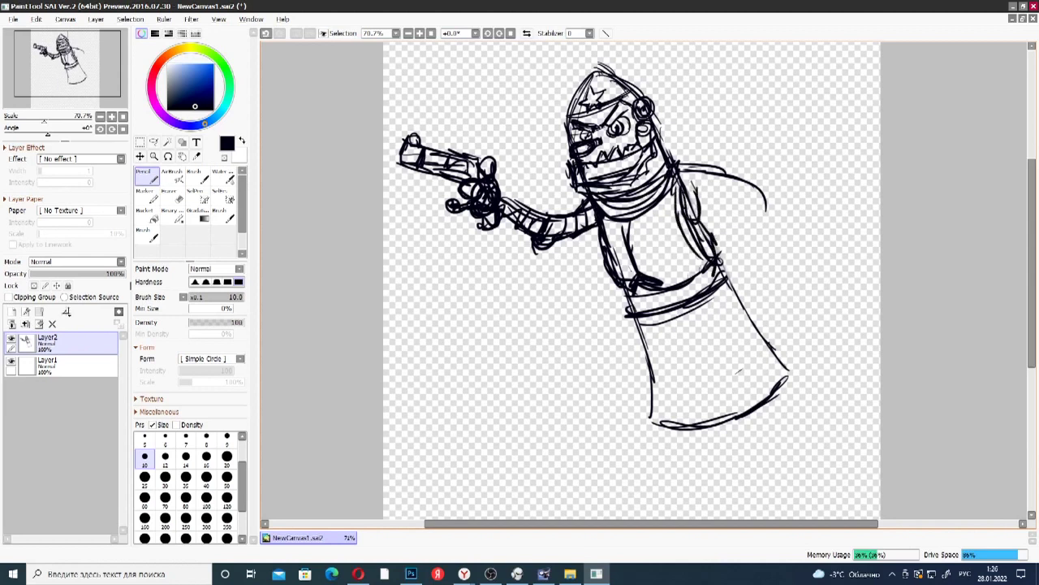
- Draw a thick belt around the waist and a curved band above the lower edge of the flared base
{"action": "left_click_drag", "start_coordinate": [623, 284], "coordinate": [618, 315]}
{"action": "mouse_move", "coordinate": [637, 304]}
{"action": "left_mouse_down"}
{"action": "mouse_move", "coordinate": [611, 318]}
{"action": "mouse_move", "coordinate": [682, 312]}
{"action": "left_mouse_up"}
{"action": "left_click_drag", "start_coordinate": [726, 282], "coordinate": [677, 322]}
{"action": "left_click_drag", "start_coordinate": [689, 308], "coordinate": [647, 315]}
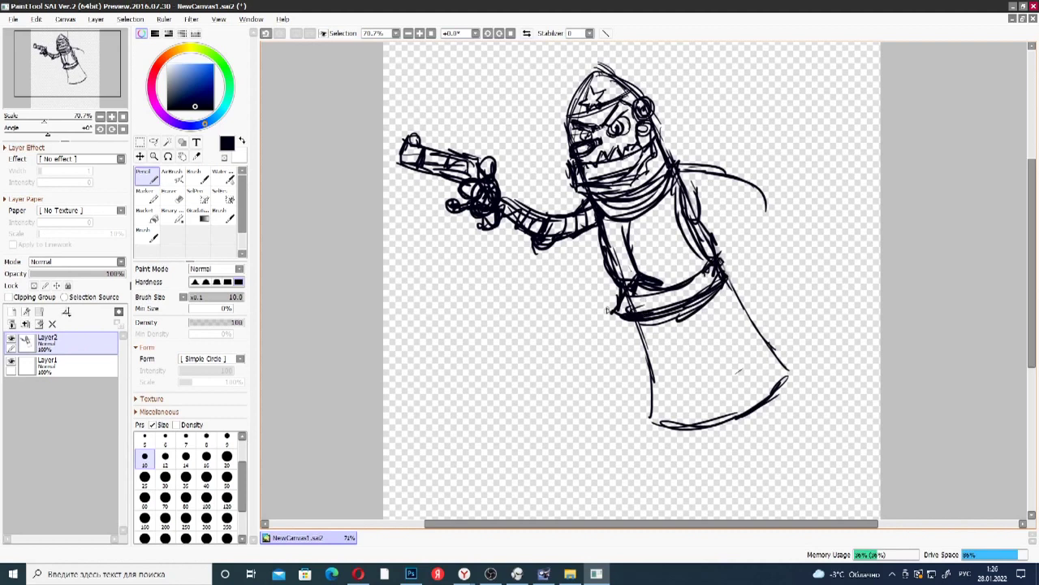
{"action": "mouse_move", "coordinate": [654, 393]}
{"action": "left_mouse_down"}
{"action": "mouse_move", "coordinate": [768, 339]}
{"action": "mouse_move", "coordinate": [700, 386]}
{"action": "mouse_move", "coordinate": [772, 344]}
{"action": "mouse_move", "coordinate": [797, 369]}
{"action": "left_mouse_up"}
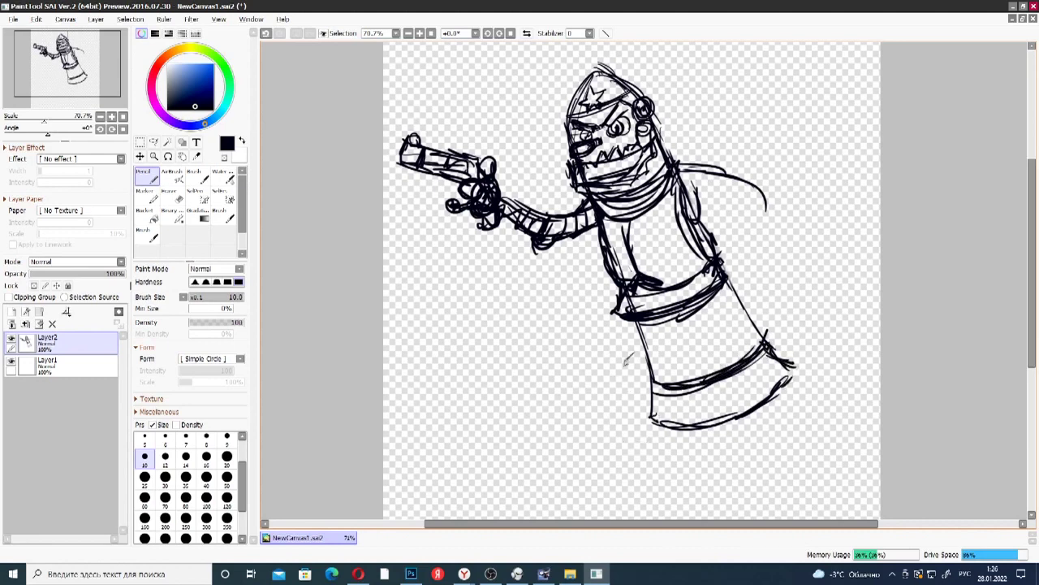
- Sketch the bent front leg from the hip down to a closed ankle end
{"action": "left_click_drag", "start_coordinate": [632, 333], "coordinate": [572, 394]}
{"action": "mouse_move", "coordinate": [663, 341]}
{"action": "left_mouse_down"}
{"action": "mouse_move", "coordinate": [609, 388]}
{"action": "mouse_move", "coordinate": [641, 355]}
{"action": "mouse_move", "coordinate": [609, 378]}
{"action": "mouse_move", "coordinate": [588, 410]}
{"action": "left_mouse_up"}
{"action": "left_click_drag", "start_coordinate": [593, 362], "coordinate": [565, 427]}
{"action": "left_click_drag", "start_coordinate": [603, 387], "coordinate": [591, 445]}
{"action": "left_click_drag", "start_coordinate": [572, 404], "coordinate": [569, 450]}
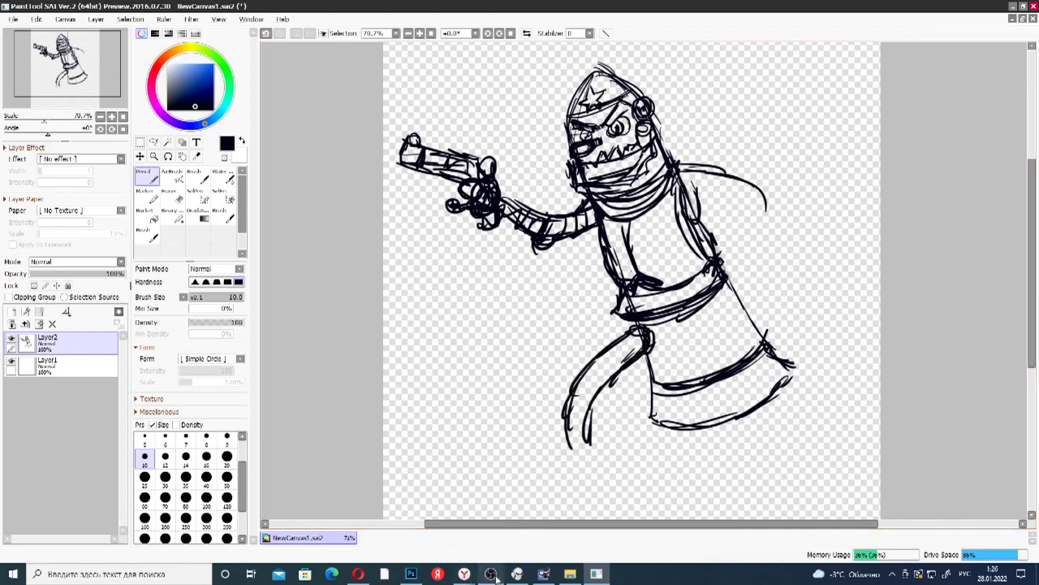
{"action": "mouse_move", "coordinate": [568, 431]}
{"action": "left_mouse_down"}
{"action": "mouse_move", "coordinate": [565, 460]}
{"action": "mouse_move", "coordinate": [596, 455]}
{"action": "left_mouse_up"}
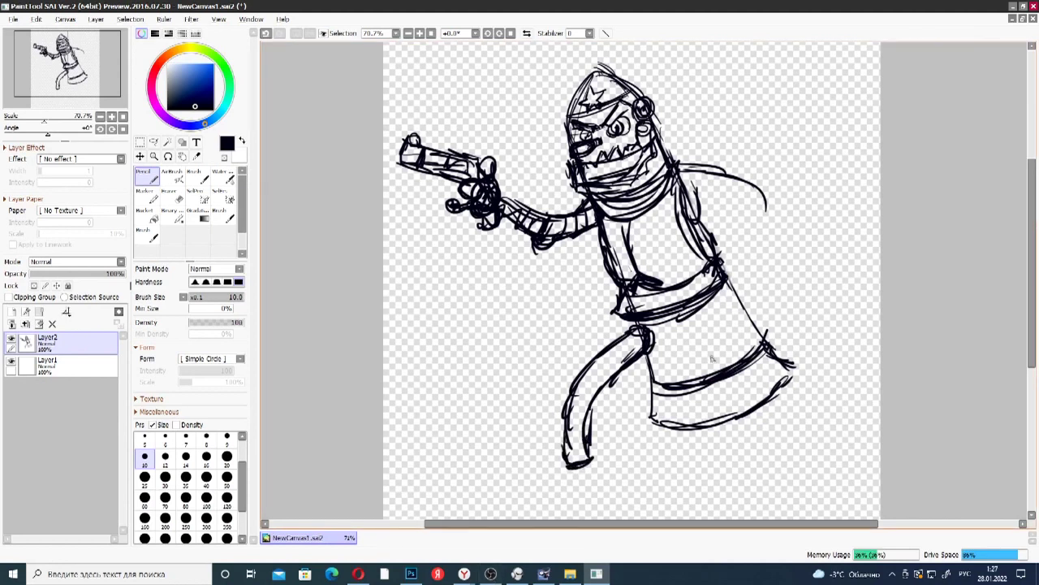
- Sketch the second leg running down across the flared base, starting from a rounded hip
{"action": "mouse_move", "coordinate": [698, 340]}
{"action": "left_mouse_down"}
{"action": "mouse_move", "coordinate": [677, 480]}
{"action": "mouse_move", "coordinate": [700, 332]}
{"action": "mouse_move", "coordinate": [717, 350]}
{"action": "mouse_move", "coordinate": [711, 329]}
{"action": "left_mouse_up"}
{"action": "mouse_move", "coordinate": [649, 362]}
{"action": "left_mouse_down"}
{"action": "mouse_move", "coordinate": [686, 367]}
{"action": "mouse_move", "coordinate": [737, 346]}
{"action": "mouse_move", "coordinate": [752, 326]}
{"action": "mouse_move", "coordinate": [708, 396]}
{"action": "mouse_move", "coordinate": [707, 490]}
{"action": "left_mouse_up"}
{"action": "left_click_drag", "start_coordinate": [679, 459], "coordinate": [687, 494]}
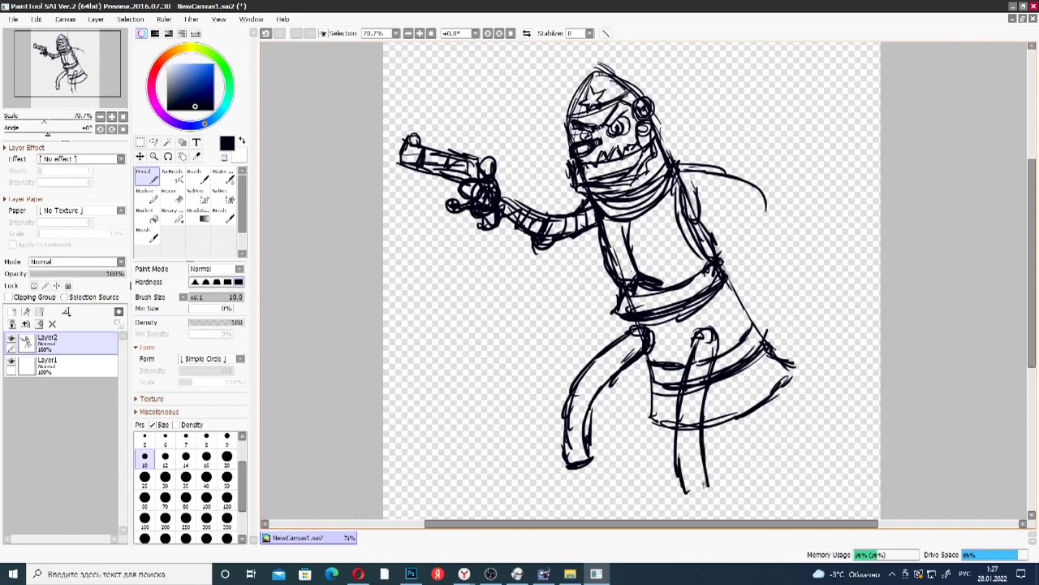
- Add round knee joints and segment lines to both legs
{"action": "left_click_drag", "start_coordinate": [578, 387], "coordinate": [573, 410]}
{"action": "mouse_move", "coordinate": [592, 367]}
{"action": "left_mouse_down"}
{"action": "mouse_move", "coordinate": [593, 414]}
{"action": "mouse_move", "coordinate": [560, 406]}
{"action": "mouse_move", "coordinate": [643, 336]}
{"action": "left_mouse_up"}
{"action": "left_click_drag", "start_coordinate": [567, 444], "coordinate": [581, 436]}
{"action": "mouse_move", "coordinate": [672, 429]}
{"action": "left_mouse_down"}
{"action": "mouse_move", "coordinate": [667, 404]}
{"action": "mouse_move", "coordinate": [698, 398]}
{"action": "mouse_move", "coordinate": [656, 403]}
{"action": "mouse_move", "coordinate": [690, 398]}
{"action": "mouse_move", "coordinate": [700, 411]}
{"action": "left_mouse_up"}
{"action": "left_click_drag", "start_coordinate": [675, 442], "coordinate": [705, 477]}
{"action": "left_click_drag", "start_coordinate": [690, 395], "coordinate": [713, 349]}
{"action": "left_click_drag", "start_coordinate": [703, 358], "coordinate": [717, 346]}
- Complete the bent rear arm with its lower outline, a round elbow joint, segments and a forearm
{"action": "left_click_drag", "start_coordinate": [694, 175], "coordinate": [721, 182]}
{"action": "mouse_move", "coordinate": [685, 189]}
{"action": "left_mouse_down"}
{"action": "mouse_move", "coordinate": [757, 216]}
{"action": "mouse_move", "coordinate": [758, 245]}
{"action": "left_mouse_up"}
{"action": "mouse_move", "coordinate": [722, 194]}
{"action": "left_mouse_down"}
{"action": "mouse_move", "coordinate": [768, 236]}
{"action": "mouse_move", "coordinate": [764, 247]}
{"action": "left_mouse_up"}
{"action": "left_click_drag", "start_coordinate": [764, 190], "coordinate": [755, 241]}
{"action": "mouse_move", "coordinate": [695, 170]}
{"action": "left_mouse_down"}
{"action": "mouse_move", "coordinate": [697, 198]}
{"action": "mouse_move", "coordinate": [731, 196]}
{"action": "left_mouse_up"}
{"action": "left_click_drag", "start_coordinate": [752, 187], "coordinate": [772, 249]}
{"action": "mouse_move", "coordinate": [750, 169]}
{"action": "left_mouse_down"}
{"action": "mouse_move", "coordinate": [741, 191]}
{"action": "mouse_move", "coordinate": [765, 185]}
{"action": "mouse_move", "coordinate": [739, 198]}
{"action": "mouse_move", "coordinate": [744, 182]}
{"action": "left_mouse_up"}
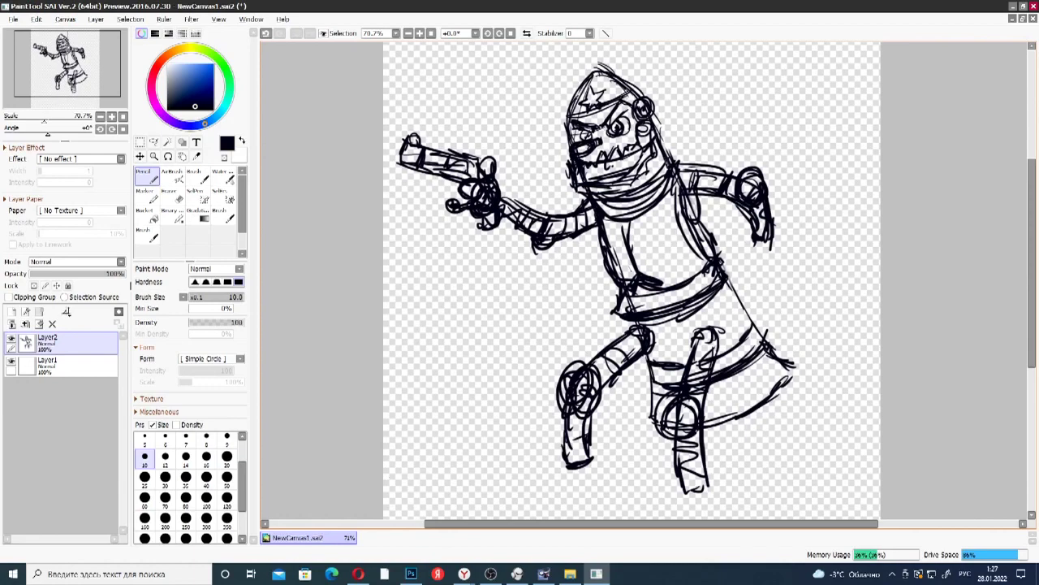
- Draw rounded ankle joints at the lower ends of both legs
{"action": "scroll", "coordinate": [757, 401], "scroll_direction": "down", "scroll_amount": 3}
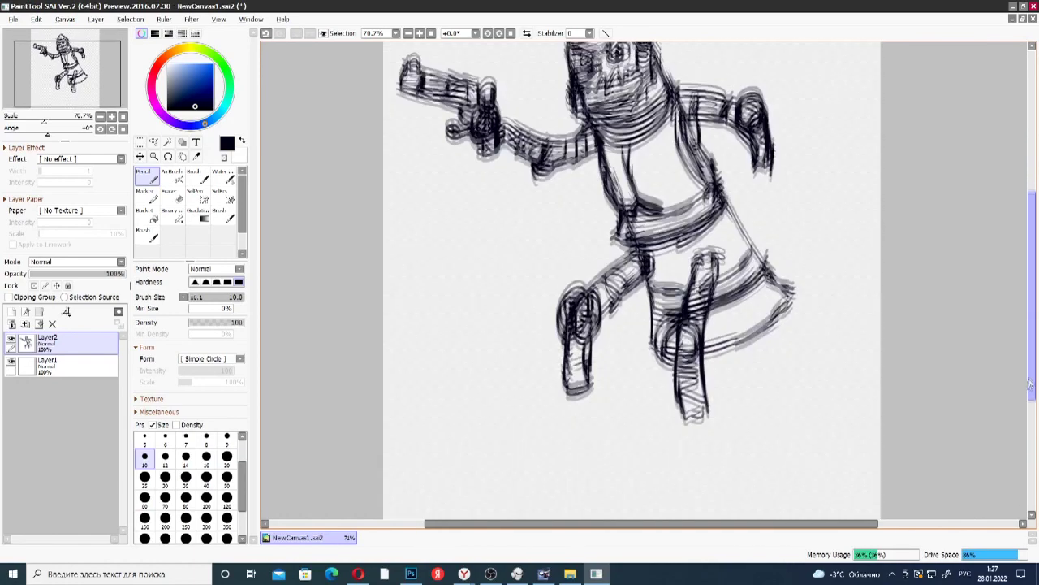
{"action": "mouse_move", "coordinate": [705, 359]}
{"action": "left_mouse_down"}
{"action": "mouse_move", "coordinate": [688, 398]}
{"action": "mouse_move", "coordinate": [701, 395]}
{"action": "left_mouse_up"}
{"action": "left_click_drag", "start_coordinate": [575, 360], "coordinate": [596, 358]}
{"action": "left_click_drag", "start_coordinate": [689, 398], "coordinate": [700, 389]}
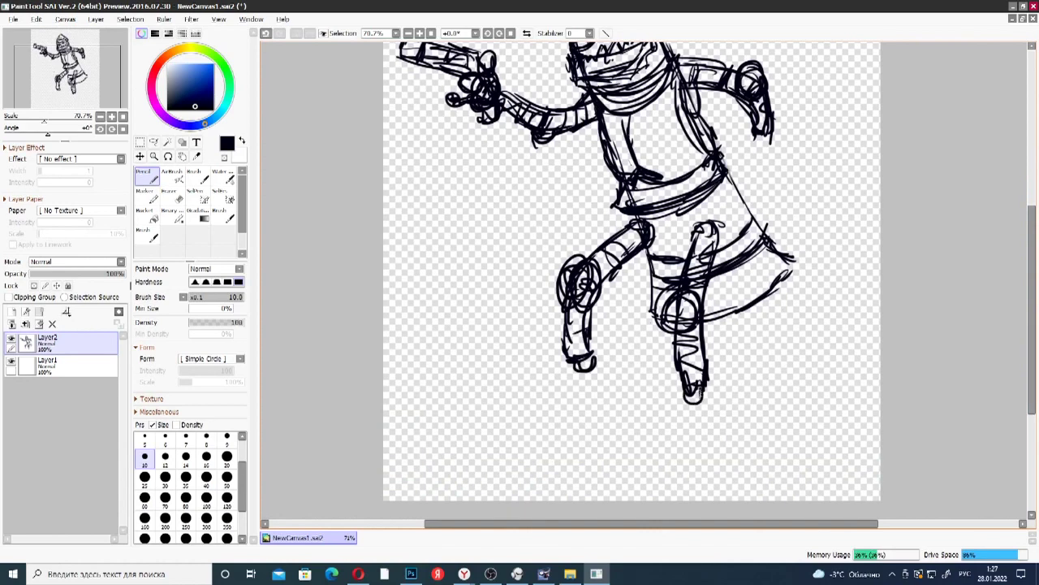
- Sketch a pointed, heeled shoe on each foot
{"action": "left_click_drag", "start_coordinate": [573, 361], "coordinate": [529, 387]}
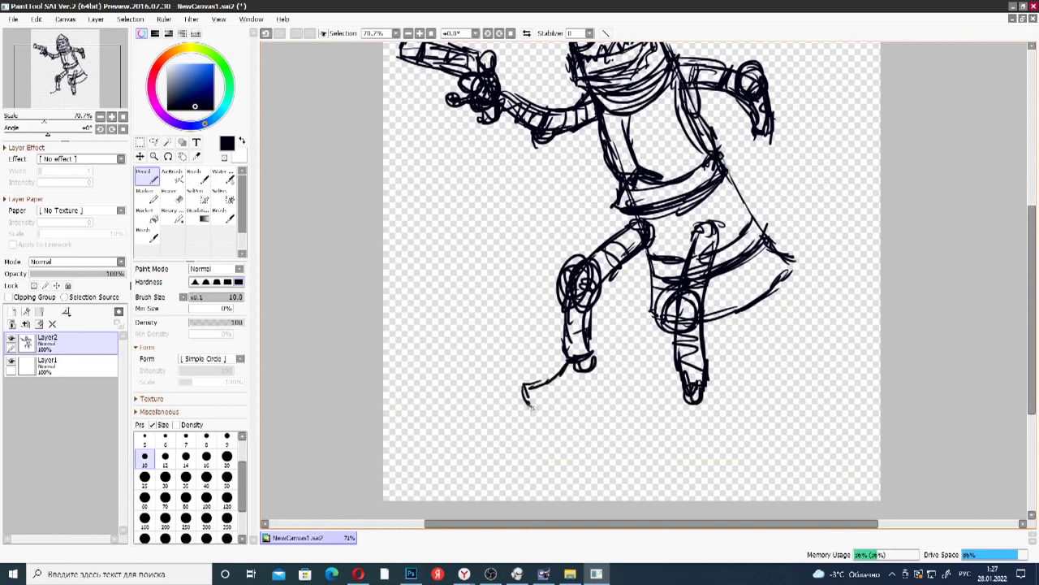
{"action": "left_click_drag", "start_coordinate": [599, 364], "coordinate": [601, 400]}
{"action": "mouse_move", "coordinate": [549, 380]}
{"action": "left_mouse_down"}
{"action": "mouse_move", "coordinate": [538, 391]}
{"action": "mouse_move", "coordinate": [601, 367]}
{"action": "left_mouse_up"}
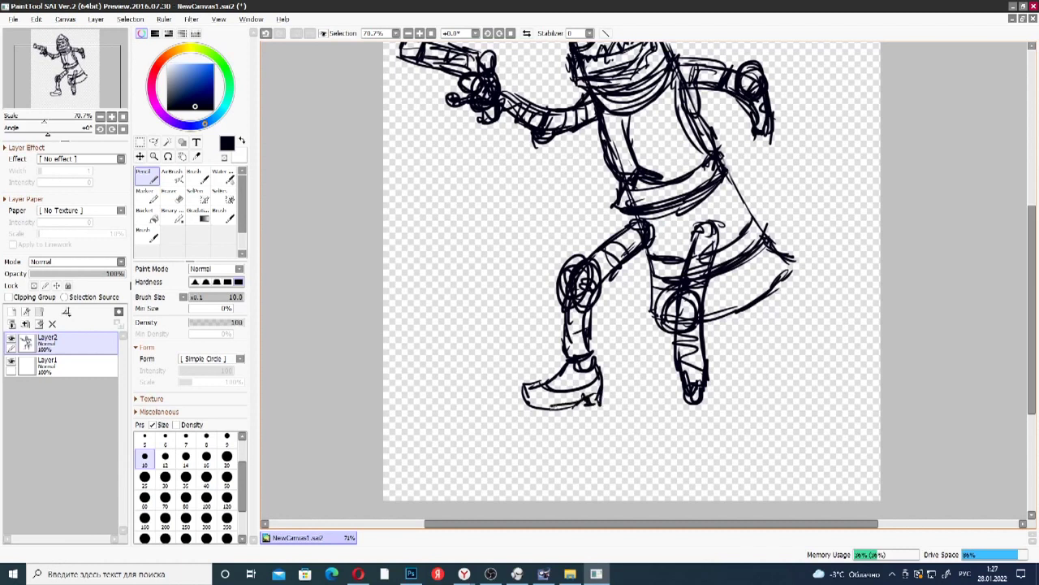
{"action": "mouse_move", "coordinate": [686, 398]}
{"action": "left_mouse_down"}
{"action": "mouse_move", "coordinate": [671, 418]}
{"action": "mouse_move", "coordinate": [708, 418]}
{"action": "mouse_move", "coordinate": [649, 439]}
{"action": "left_mouse_up"}
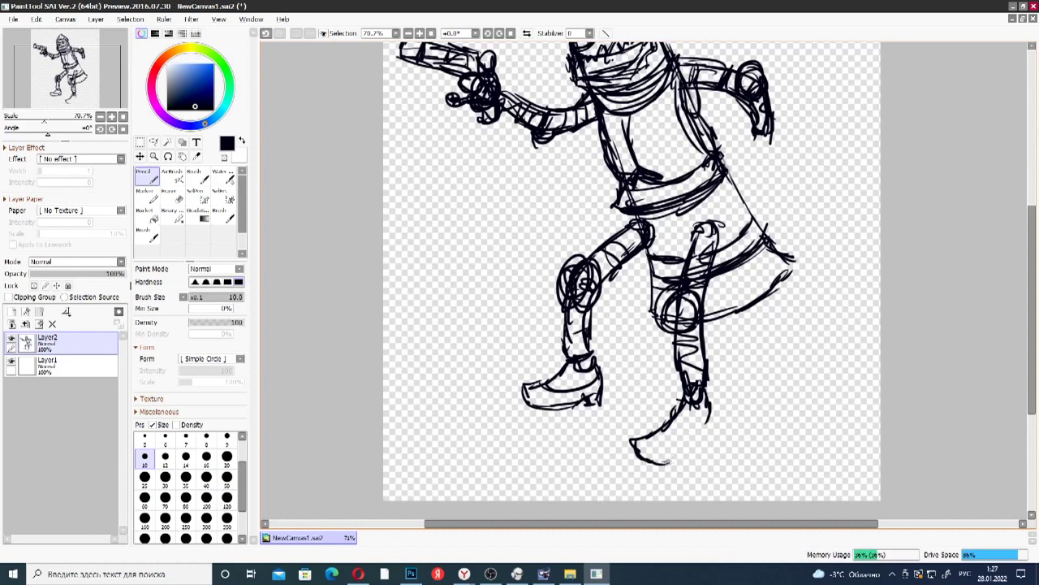
{"action": "mouse_move", "coordinate": [690, 453]}
{"action": "left_mouse_down"}
{"action": "mouse_move", "coordinate": [654, 463]}
{"action": "mouse_move", "coordinate": [709, 416]}
{"action": "mouse_move", "coordinate": [660, 436]}
{"action": "left_mouse_up"}
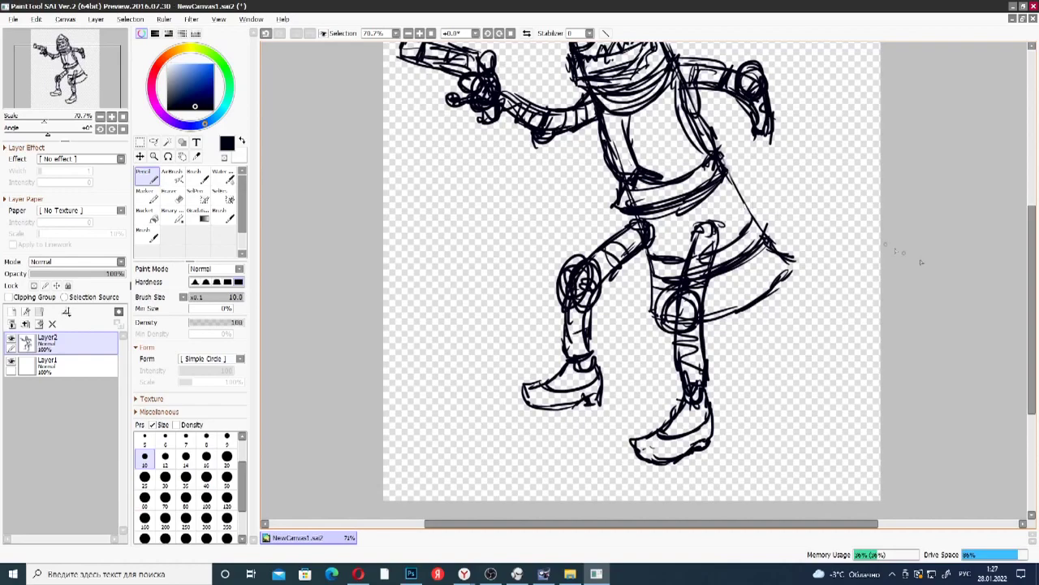
- Draw a pointed coat flap flaring out left of the torso, and a round hand with fingers on the rear arm
{"action": "left_click_drag", "start_coordinate": [1036, 331], "coordinate": [1037, 279]}
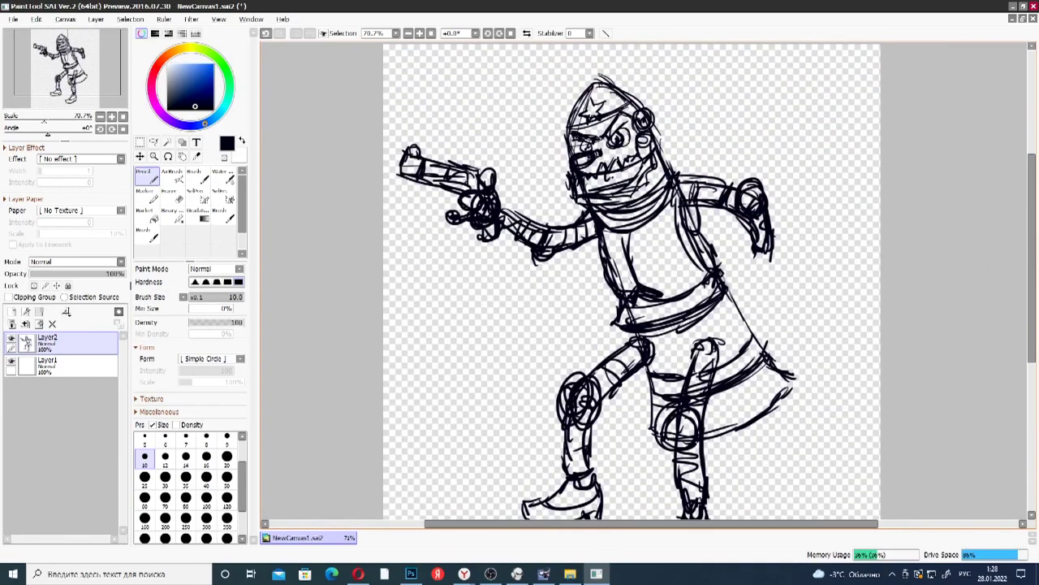
{"action": "mouse_move", "coordinate": [590, 235]}
{"action": "left_mouse_down"}
{"action": "mouse_move", "coordinate": [531, 300]}
{"action": "mouse_move", "coordinate": [528, 352]}
{"action": "mouse_move", "coordinate": [615, 325]}
{"action": "left_mouse_up"}
{"action": "mouse_move", "coordinate": [755, 251]}
{"action": "left_mouse_down"}
{"action": "mouse_move", "coordinate": [761, 278]}
{"action": "mouse_move", "coordinate": [784, 274]}
{"action": "mouse_move", "coordinate": [755, 281]}
{"action": "mouse_move", "coordinate": [772, 281]}
{"action": "left_mouse_up"}
{"action": "mouse_move", "coordinate": [786, 275]}
{"action": "left_mouse_down"}
{"action": "mouse_move", "coordinate": [776, 284]}
{"action": "mouse_move", "coordinate": [790, 262]}
{"action": "left_mouse_up"}
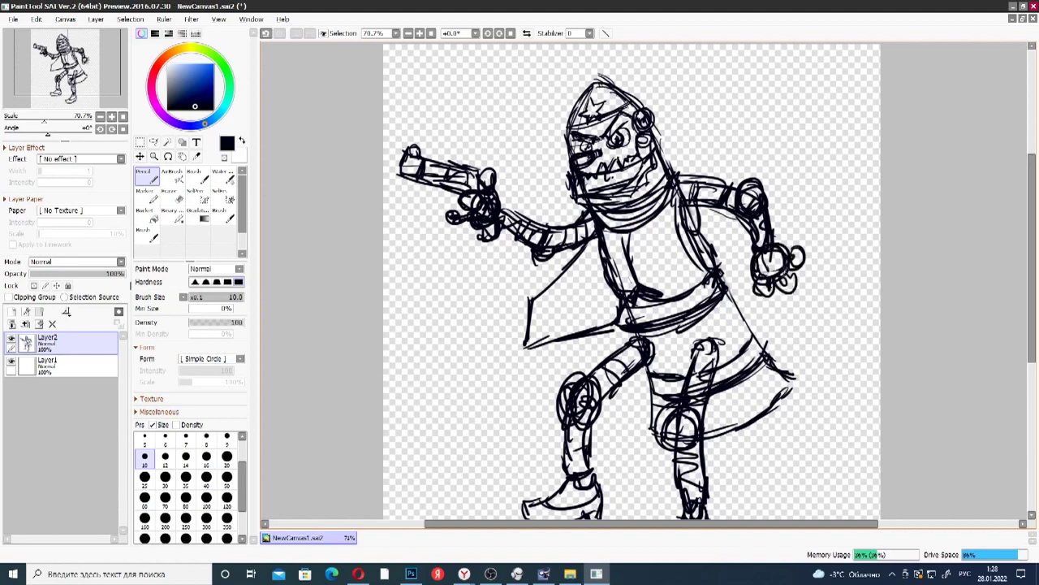
- Add a handle below the rear hand and draw a long sword blade rising above it
{"action": "mouse_move", "coordinate": [760, 307]}
{"action": "left_mouse_down"}
{"action": "mouse_move", "coordinate": [778, 286]}
{"action": "mouse_move", "coordinate": [770, 320]}
{"action": "left_mouse_up"}
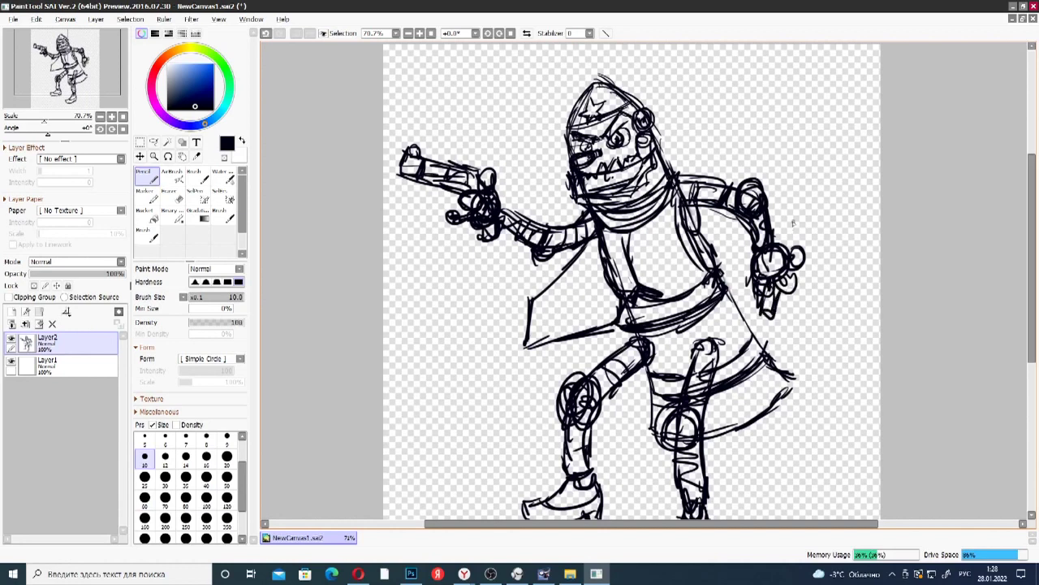
{"action": "left_click_drag", "start_coordinate": [771, 243], "coordinate": [819, 108]}
{"action": "scroll", "coordinate": [815, 102], "scroll_direction": "down", "scroll_amount": 2}
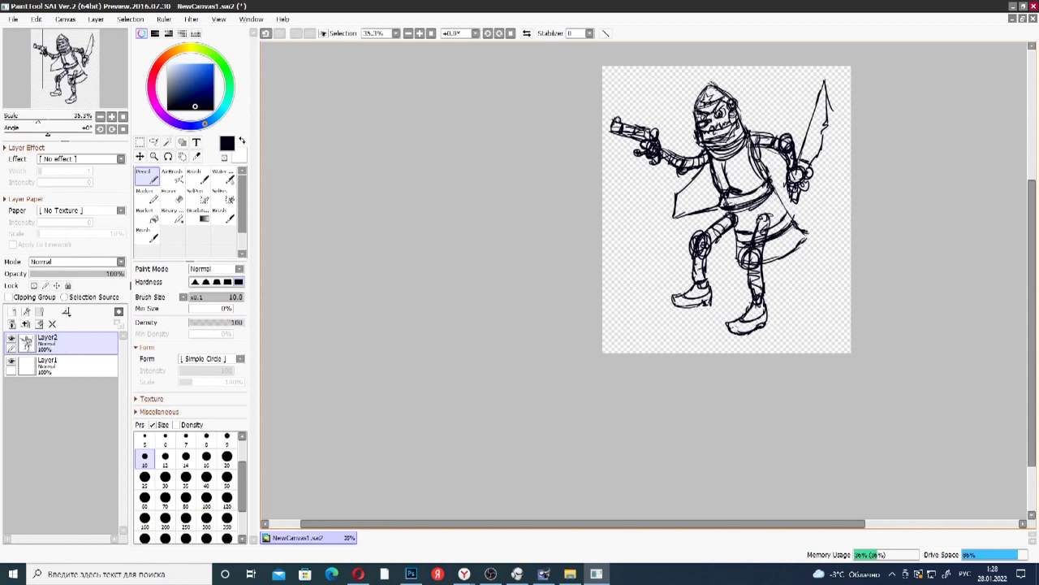
- Erase the large pointed coat flap in front of the torso and redraw it as a small jagged flap close to the body
{"action": "left_click", "coordinate": [172, 199]}
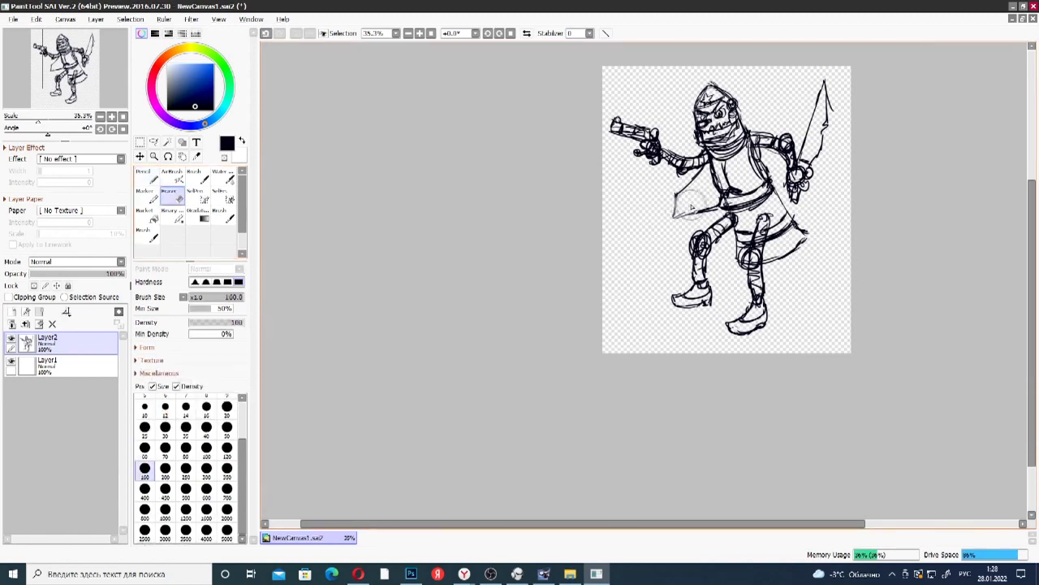
{"action": "mouse_move", "coordinate": [683, 207]}
{"action": "left_mouse_down"}
{"action": "mouse_move", "coordinate": [701, 190]}
{"action": "mouse_move", "coordinate": [703, 208]}
{"action": "left_mouse_up"}
{"action": "left_click", "coordinate": [151, 179]}
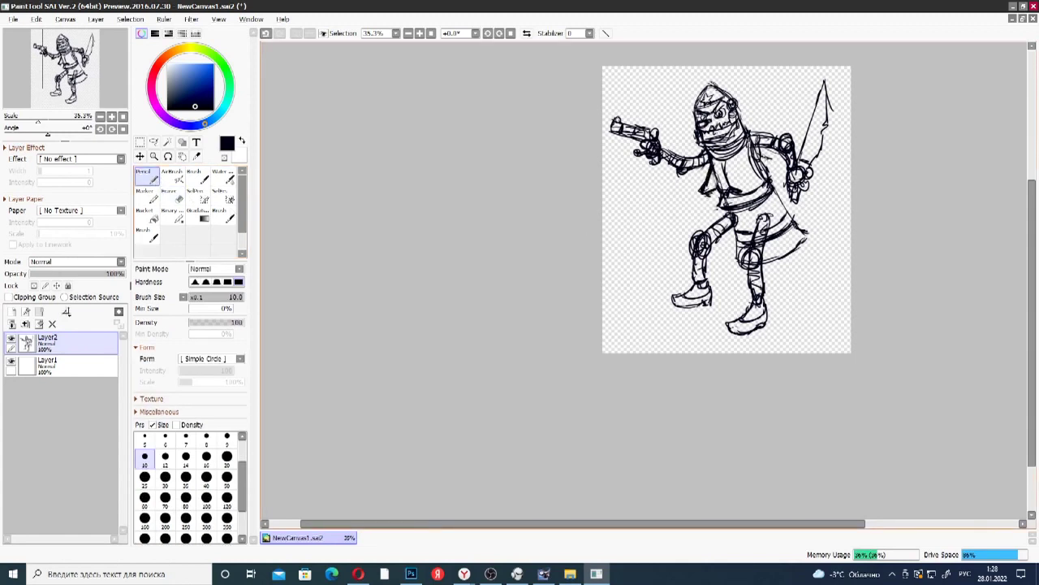
- Sketch a small pointed flap behind the torso under the rear arm and finish the sword blade's inner edge line
{"action": "left_click_drag", "start_coordinate": [765, 156], "coordinate": [777, 167]}
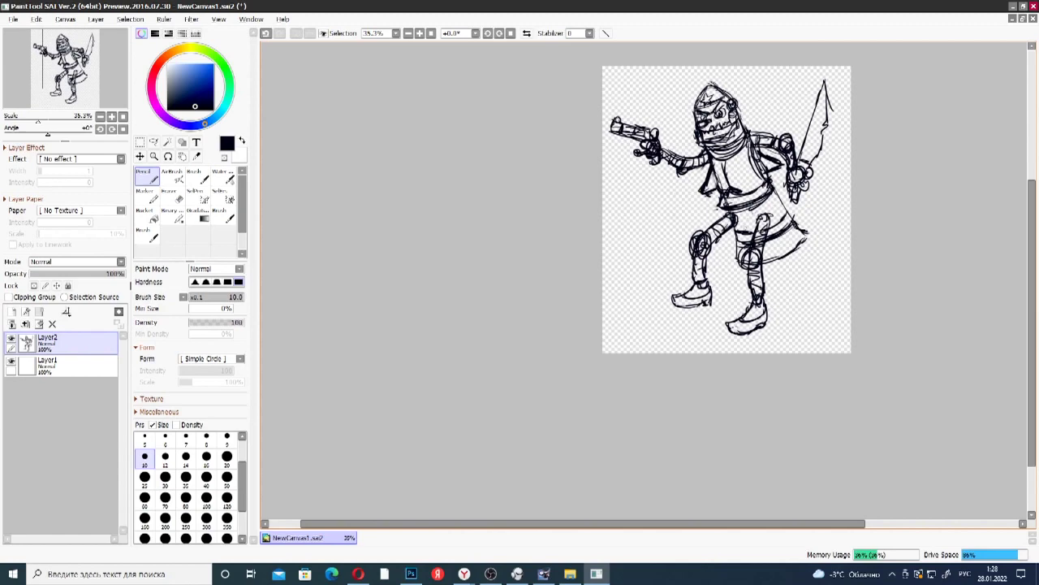
{"action": "left_click_drag", "start_coordinate": [822, 119], "coordinate": [806, 154]}
- Sketch a ragged tail that sweeps down from the coat and curls upward behind it, ending in a scribbled spiral tip, and reinforce the coat hem
{"action": "scroll", "coordinate": [668, 232], "scroll_direction": "up", "scroll_amount": 2}
{"action": "left_click_drag", "start_coordinate": [455, 526], "coordinate": [508, 530]}
{"action": "scroll", "coordinate": [1019, 390], "scroll_direction": "up", "scroll_amount": 3}
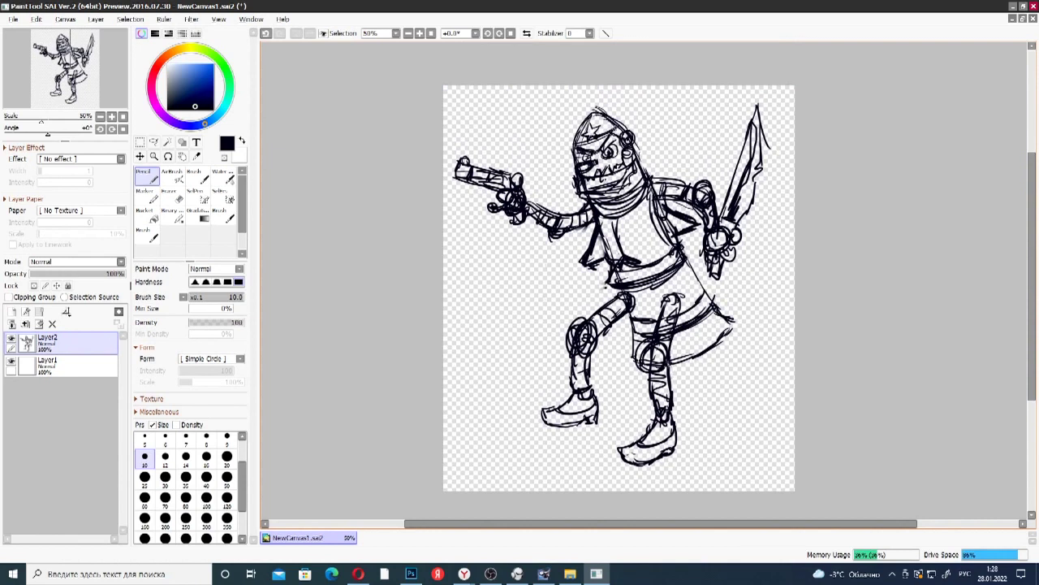
{"action": "left_click_drag", "start_coordinate": [690, 392], "coordinate": [717, 408]}
{"action": "mouse_move", "coordinate": [749, 406]}
{"action": "left_mouse_down"}
{"action": "mouse_move", "coordinate": [767, 376]}
{"action": "mouse_move", "coordinate": [761, 344]}
{"action": "left_mouse_up"}
{"action": "mouse_move", "coordinate": [773, 273]}
{"action": "left_mouse_down"}
{"action": "mouse_move", "coordinate": [751, 329]}
{"action": "mouse_move", "coordinate": [768, 260]}
{"action": "mouse_move", "coordinate": [775, 296]}
{"action": "mouse_move", "coordinate": [761, 340]}
{"action": "mouse_move", "coordinate": [780, 253]}
{"action": "mouse_move", "coordinate": [767, 357]}
{"action": "mouse_move", "coordinate": [751, 382]}
{"action": "left_mouse_up"}
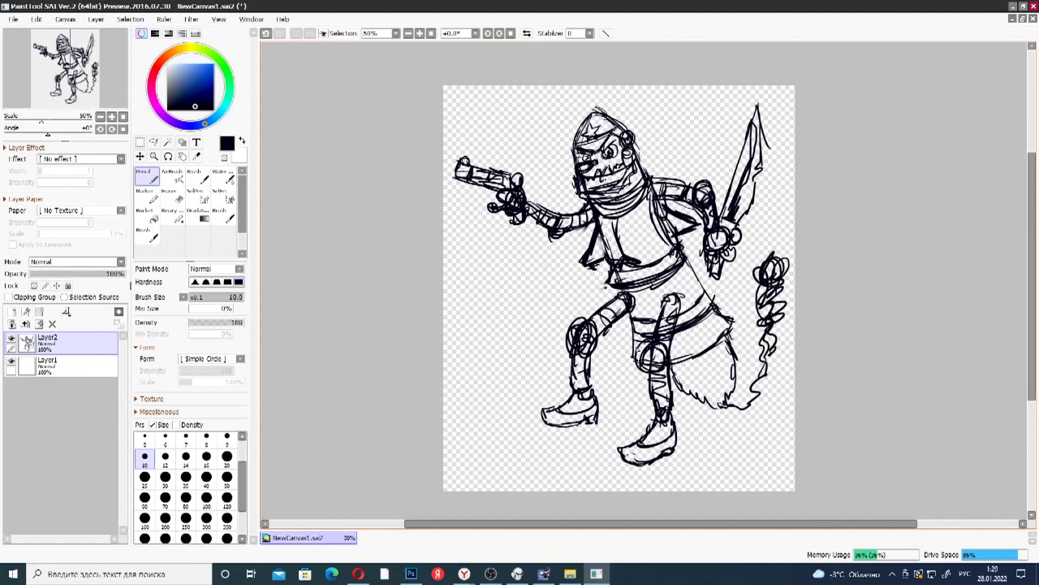
{"action": "left_click_drag", "start_coordinate": [726, 323], "coordinate": [671, 361]}
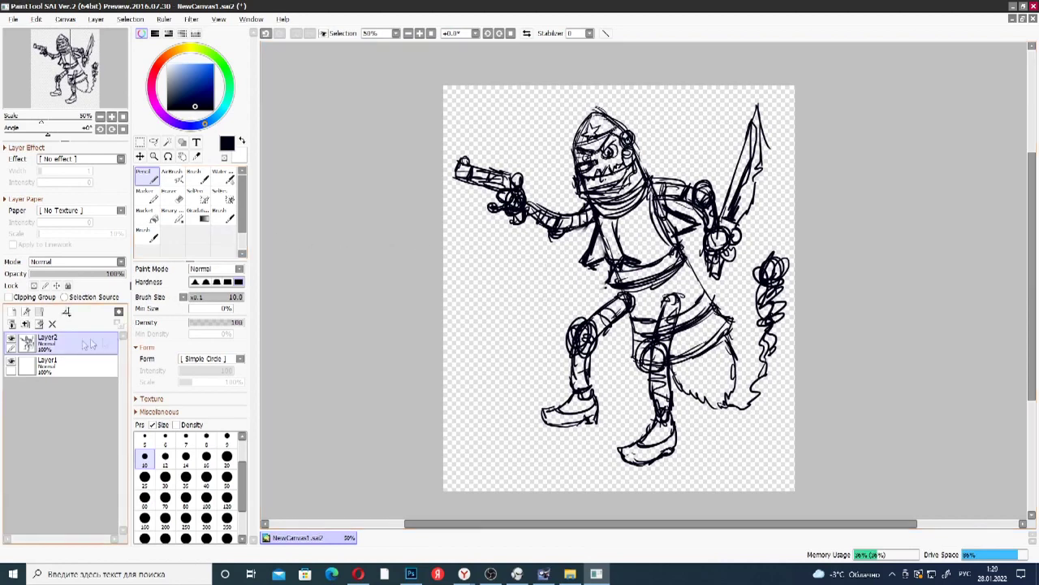
- Add a new layer above the sketch, lower the sketch layer's opacity to 44%, and make the new layer active
{"action": "left_click", "coordinate": [11, 313]}
{"action": "left_click", "coordinate": [81, 365]}
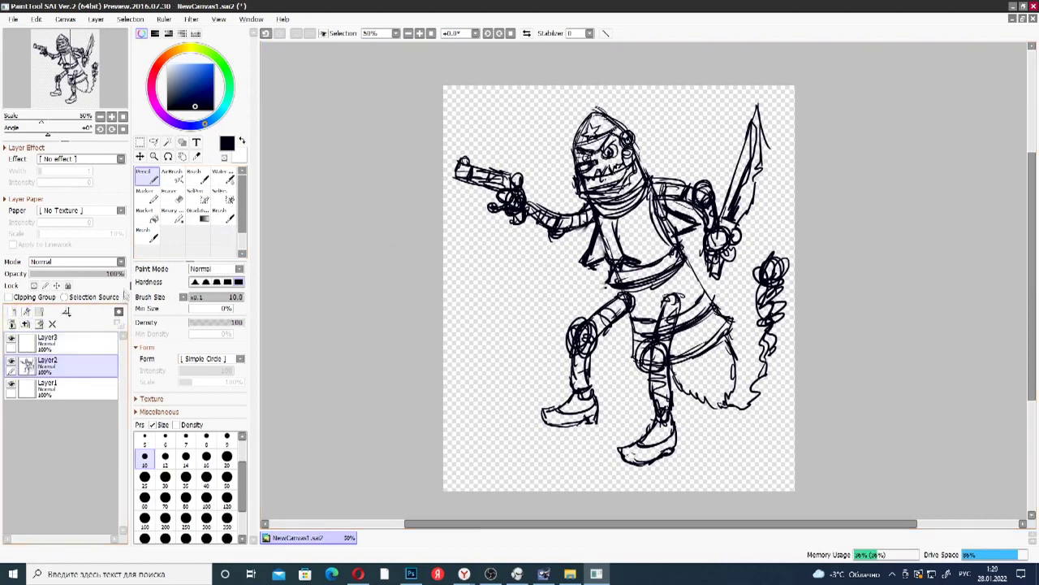
{"action": "left_click", "coordinate": [74, 276]}
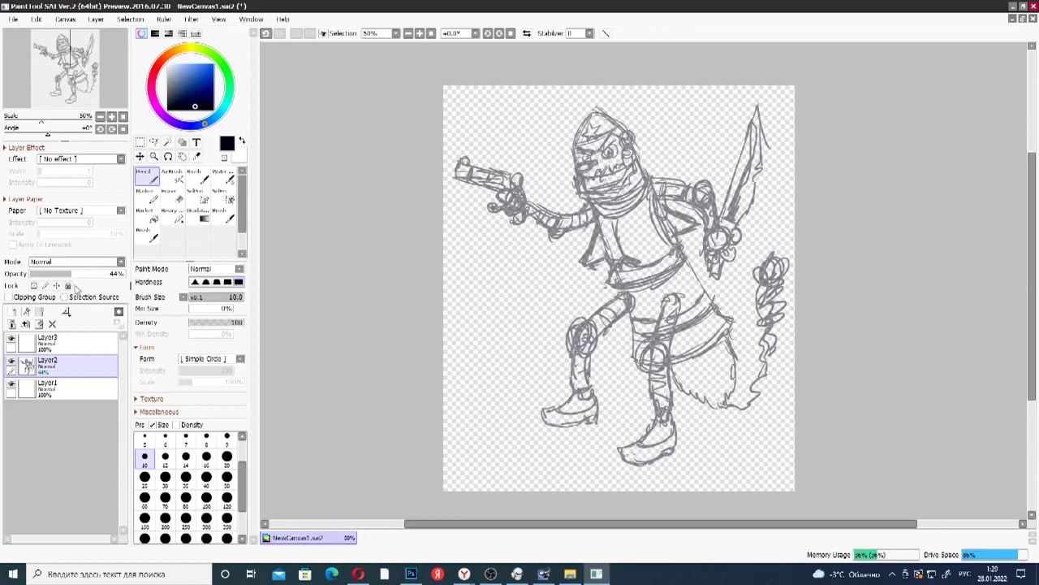
{"action": "left_click", "coordinate": [81, 343]}
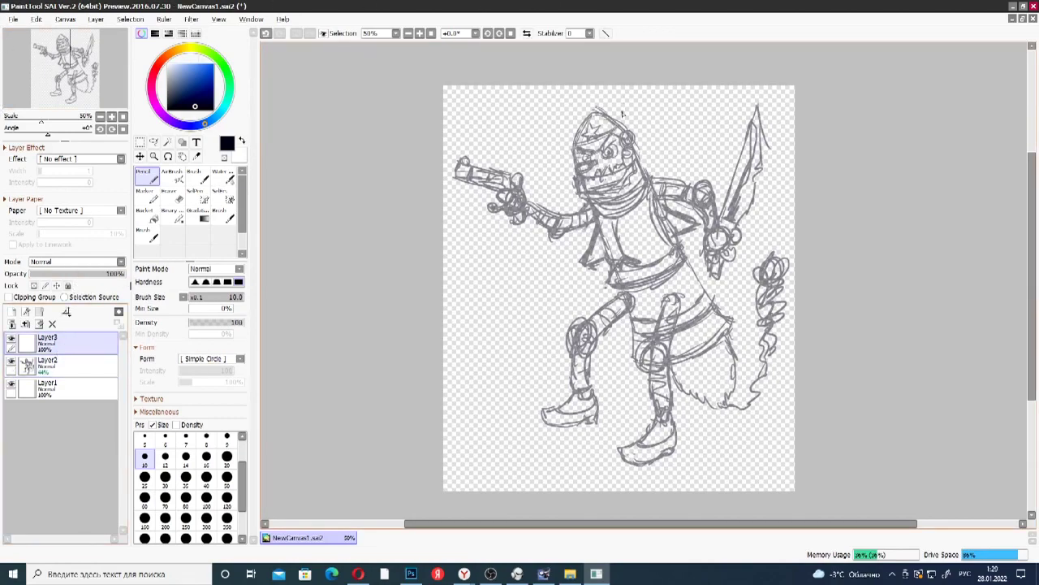
- Ink both thick slanted eyebrows with small highlight marks and the round, slotted ear disc over the faded sketch
{"action": "scroll", "coordinate": [623, 112], "scroll_direction": "up", "scroll_amount": 6}
{"action": "scroll", "coordinate": [616, 138], "scroll_direction": "up", "scroll_amount": 3}
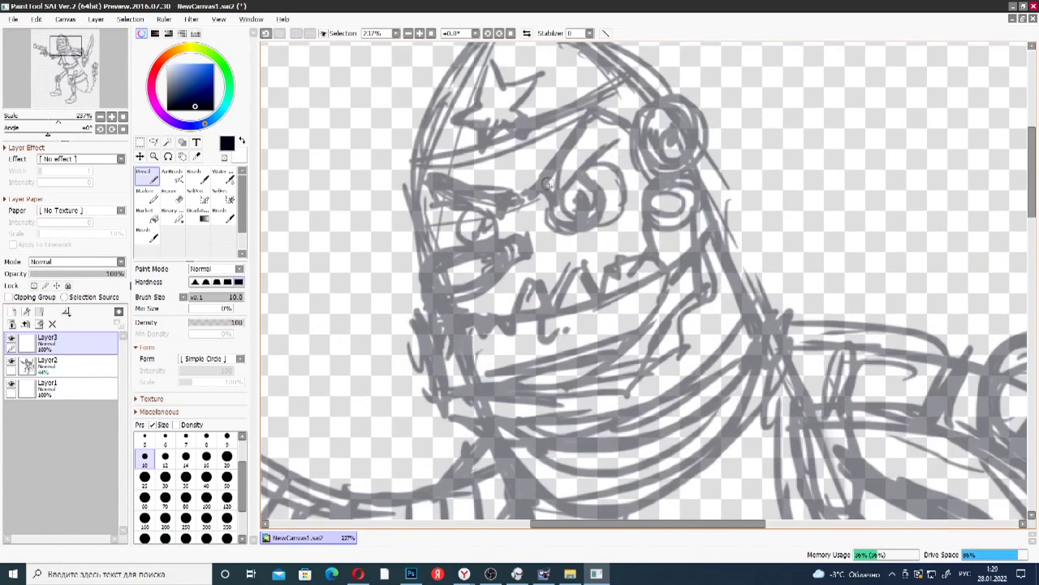
{"action": "mouse_move", "coordinate": [536, 185]}
{"action": "left_mouse_down"}
{"action": "mouse_move", "coordinate": [554, 209]}
{"action": "mouse_move", "coordinate": [618, 143]}
{"action": "mouse_move", "coordinate": [604, 110]}
{"action": "mouse_move", "coordinate": [587, 116]}
{"action": "mouse_move", "coordinate": [536, 185]}
{"action": "left_mouse_up"}
{"action": "left_click_drag", "start_coordinate": [591, 126], "coordinate": [602, 122]}
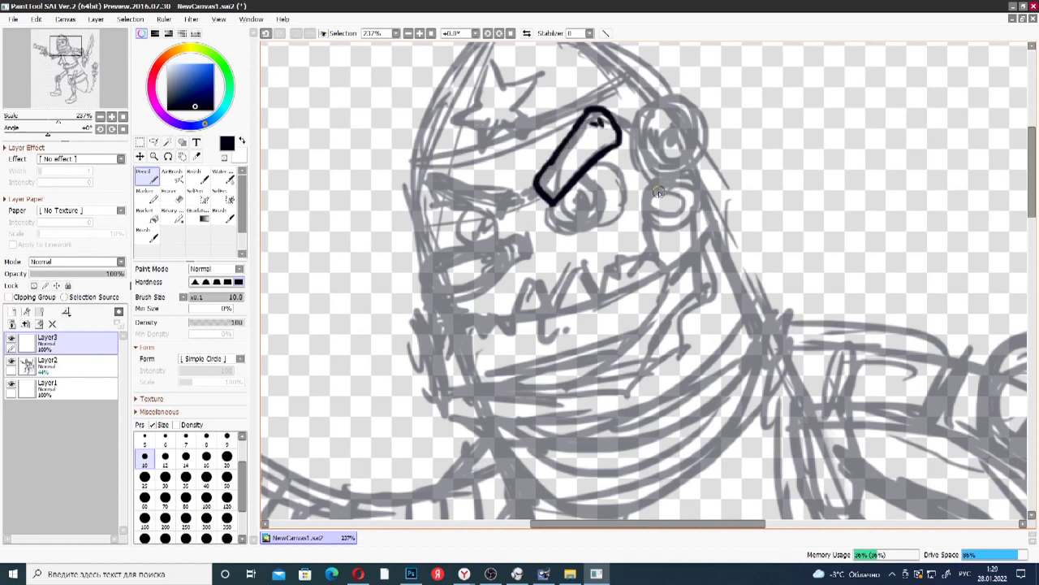
{"action": "mouse_move", "coordinate": [638, 159]}
{"action": "left_mouse_down"}
{"action": "mouse_move", "coordinate": [646, 111]}
{"action": "mouse_move", "coordinate": [679, 112]}
{"action": "mouse_move", "coordinate": [670, 103]}
{"action": "mouse_move", "coordinate": [696, 142]}
{"action": "mouse_move", "coordinate": [694, 128]}
{"action": "mouse_move", "coordinate": [685, 162]}
{"action": "mouse_move", "coordinate": [695, 144]}
{"action": "mouse_move", "coordinate": [650, 158]}
{"action": "mouse_move", "coordinate": [633, 140]}
{"action": "mouse_move", "coordinate": [658, 142]}
{"action": "mouse_move", "coordinate": [661, 124]}
{"action": "mouse_move", "coordinate": [683, 148]}
{"action": "left_mouse_up"}
{"action": "mouse_move", "coordinate": [503, 207]}
{"action": "left_mouse_down"}
{"action": "mouse_move", "coordinate": [436, 208]}
{"action": "mouse_move", "coordinate": [425, 185]}
{"action": "mouse_move", "coordinate": [433, 172]}
{"action": "mouse_move", "coordinate": [503, 204]}
{"action": "left_mouse_up"}
{"action": "left_click_drag", "start_coordinate": [438, 186], "coordinate": [442, 192]}
{"action": "left_click_drag", "start_coordinate": [454, 191], "coordinate": [459, 195]}
- Ink the two round eyes with arrow-shaped pupils and the light-bulb-shaped nose
{"action": "mouse_move", "coordinate": [553, 209]}
{"action": "left_mouse_down"}
{"action": "mouse_move", "coordinate": [550, 222]}
{"action": "mouse_move", "coordinate": [574, 231]}
{"action": "left_mouse_up"}
{"action": "mouse_move", "coordinate": [583, 173]}
{"action": "left_mouse_down"}
{"action": "mouse_move", "coordinate": [607, 195]}
{"action": "mouse_move", "coordinate": [601, 215]}
{"action": "mouse_move", "coordinate": [575, 229]}
{"action": "mouse_move", "coordinate": [584, 196]}
{"action": "mouse_move", "coordinate": [579, 209]}
{"action": "mouse_move", "coordinate": [593, 208]}
{"action": "left_mouse_up"}
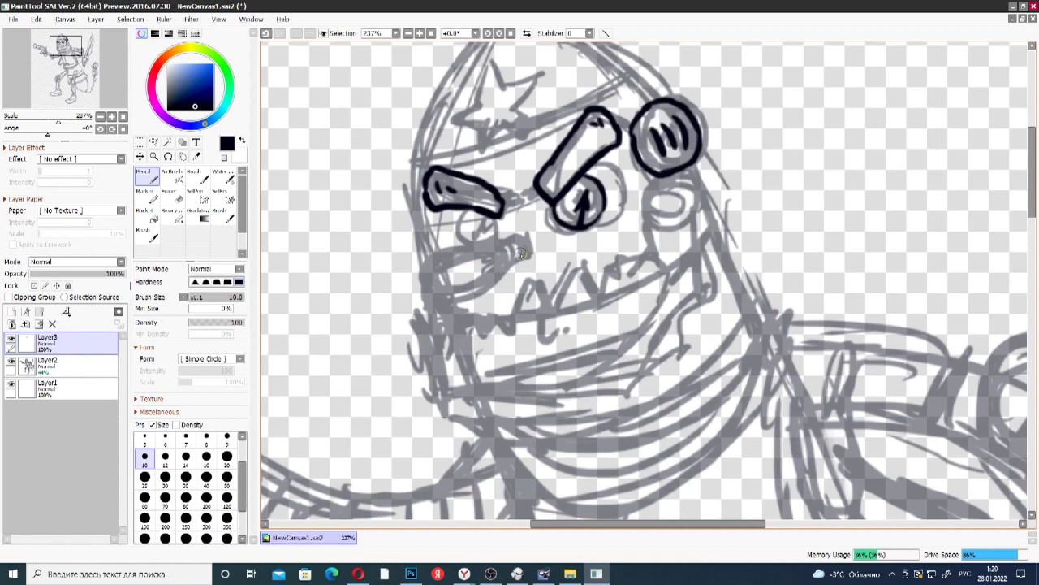
{"action": "mouse_move", "coordinate": [497, 244]}
{"action": "left_mouse_down"}
{"action": "mouse_move", "coordinate": [432, 258]}
{"action": "mouse_move", "coordinate": [419, 287]}
{"action": "mouse_move", "coordinate": [462, 299]}
{"action": "mouse_move", "coordinate": [513, 267]}
{"action": "mouse_move", "coordinate": [499, 248]}
{"action": "mouse_move", "coordinate": [508, 269]}
{"action": "mouse_move", "coordinate": [518, 255]}
{"action": "mouse_move", "coordinate": [503, 248]}
{"action": "mouse_move", "coordinate": [525, 244]}
{"action": "mouse_move", "coordinate": [513, 267]}
{"action": "mouse_move", "coordinate": [507, 245]}
{"action": "mouse_move", "coordinate": [475, 273]}
{"action": "mouse_move", "coordinate": [494, 249]}
{"action": "mouse_move", "coordinate": [464, 262]}
{"action": "mouse_move", "coordinate": [471, 279]}
{"action": "mouse_move", "coordinate": [491, 252]}
{"action": "left_mouse_up"}
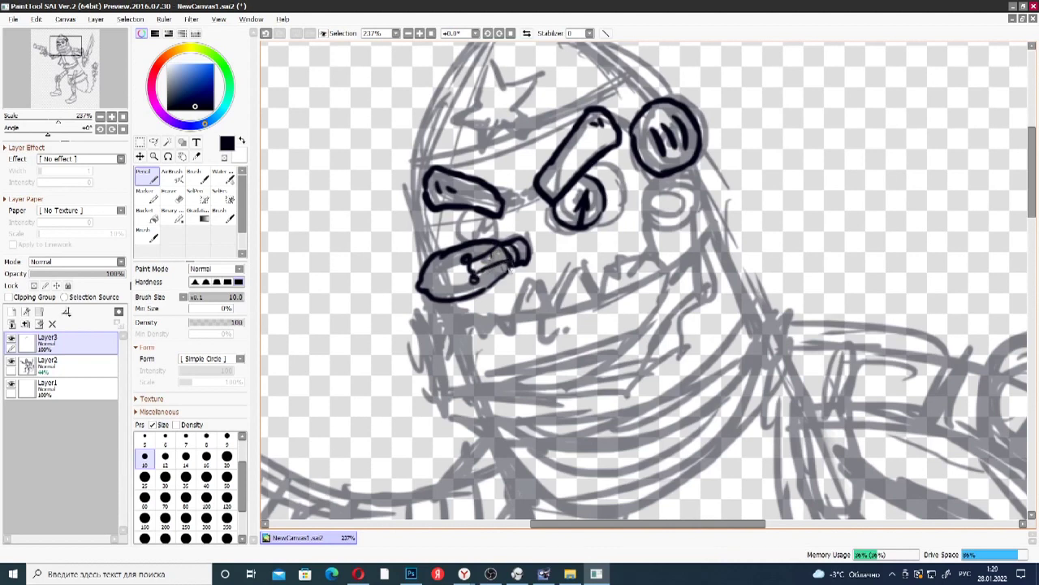
{"action": "mouse_move", "coordinate": [474, 213]}
{"action": "left_mouse_down"}
{"action": "mouse_move", "coordinate": [460, 226]}
{"action": "mouse_move", "coordinate": [462, 243]}
{"action": "mouse_move", "coordinate": [495, 239]}
{"action": "mouse_move", "coordinate": [476, 228]}
{"action": "mouse_move", "coordinate": [472, 237]}
{"action": "mouse_move", "coordinate": [475, 224]}
{"action": "mouse_move", "coordinate": [481, 242]}
{"action": "left_mouse_up"}
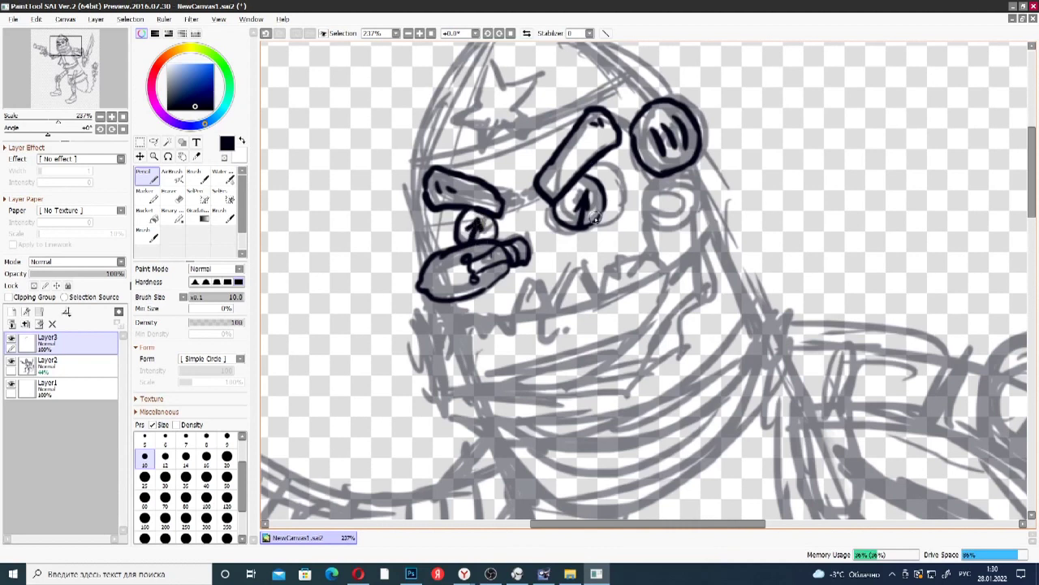
- Ink the zigzag mouth line and the angular lower jaw with its round hinge, seam lines and small marks
{"action": "mouse_move", "coordinate": [419, 351]}
{"action": "left_mouse_down"}
{"action": "mouse_move", "coordinate": [412, 316]}
{"action": "mouse_move", "coordinate": [446, 329]}
{"action": "mouse_move", "coordinate": [448, 304]}
{"action": "mouse_move", "coordinate": [492, 325]}
{"action": "mouse_move", "coordinate": [474, 325]}
{"action": "mouse_move", "coordinate": [517, 331]}
{"action": "mouse_move", "coordinate": [550, 278]}
{"action": "mouse_move", "coordinate": [537, 282]}
{"action": "mouse_move", "coordinate": [554, 293]}
{"action": "mouse_move", "coordinate": [574, 265]}
{"action": "mouse_move", "coordinate": [593, 283]}
{"action": "mouse_move", "coordinate": [621, 259]}
{"action": "mouse_move", "coordinate": [649, 258]}
{"action": "mouse_move", "coordinate": [655, 189]}
{"action": "mouse_move", "coordinate": [649, 195]}
{"action": "mouse_move", "coordinate": [653, 206]}
{"action": "mouse_move", "coordinate": [669, 181]}
{"action": "mouse_move", "coordinate": [690, 215]}
{"action": "left_mouse_up"}
{"action": "mouse_move", "coordinate": [673, 180]}
{"action": "left_mouse_down"}
{"action": "mouse_move", "coordinate": [690, 198]}
{"action": "mouse_move", "coordinate": [665, 221]}
{"action": "mouse_move", "coordinate": [701, 227]}
{"action": "mouse_move", "coordinate": [725, 310]}
{"action": "left_mouse_up"}
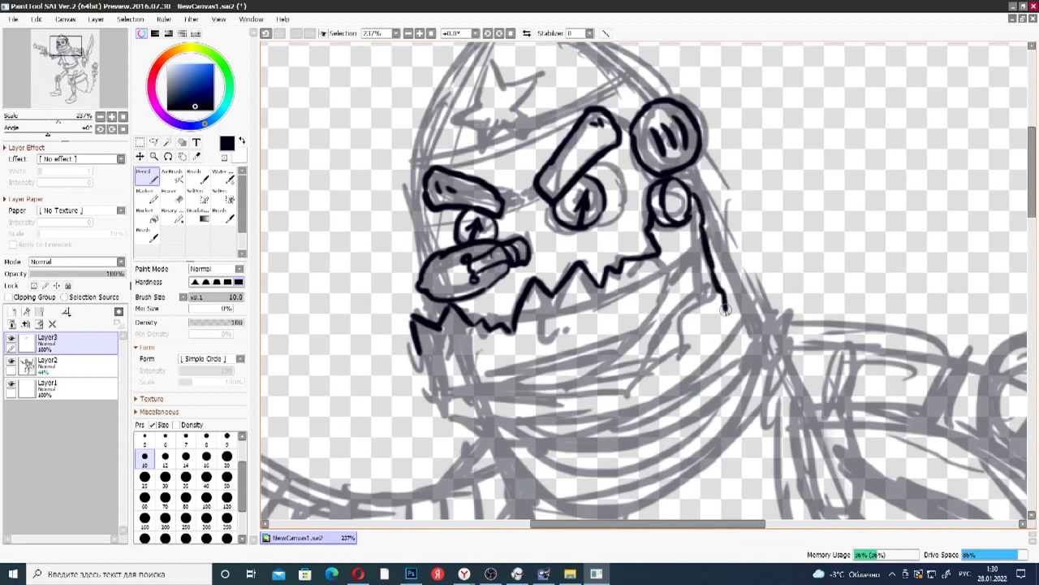
{"action": "mouse_move", "coordinate": [422, 355]}
{"action": "left_mouse_down"}
{"action": "mouse_move", "coordinate": [440, 431]}
{"action": "mouse_move", "coordinate": [569, 431]}
{"action": "mouse_move", "coordinate": [542, 426]}
{"action": "mouse_move", "coordinate": [541, 334]}
{"action": "mouse_move", "coordinate": [578, 378]}
{"action": "mouse_move", "coordinate": [582, 418]}
{"action": "mouse_move", "coordinate": [564, 431]}
{"action": "mouse_move", "coordinate": [618, 423]}
{"action": "mouse_move", "coordinate": [600, 342]}
{"action": "left_mouse_up"}
{"action": "left_click_drag", "start_coordinate": [618, 424], "coordinate": [734, 299]}
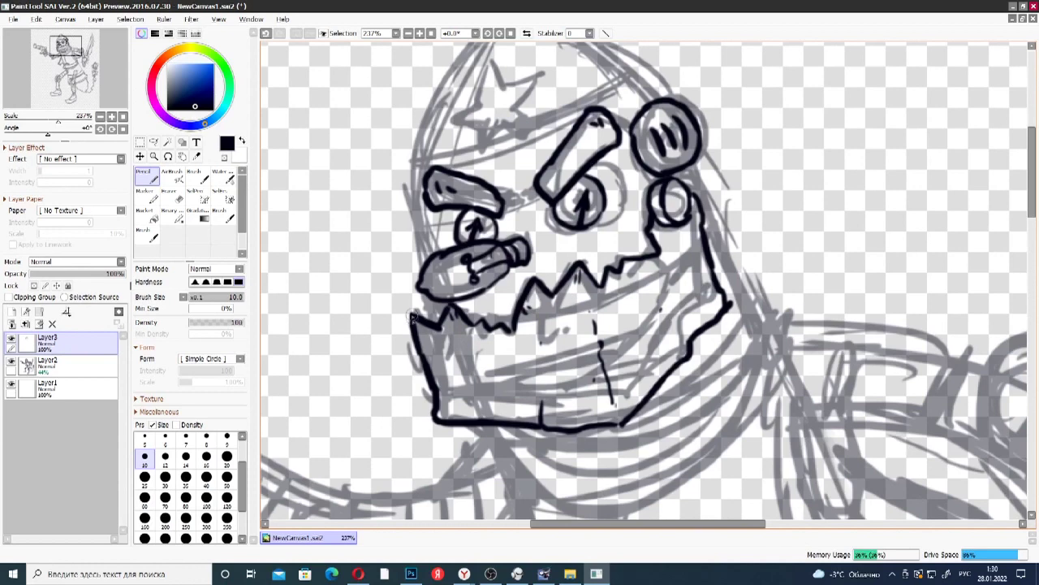
{"action": "left_click_drag", "start_coordinate": [447, 396], "coordinate": [443, 419]}
- Ink the five-pointed star on the cap, the cap's lower edge and the front contour of the face
{"action": "left_click", "coordinate": [1032, 310]}
{"action": "left_click_drag", "start_coordinate": [1033, 306], "coordinate": [1035, 194]}
{"action": "mouse_move", "coordinate": [478, 213]}
{"action": "left_mouse_down"}
{"action": "mouse_move", "coordinate": [487, 174]}
{"action": "mouse_move", "coordinate": [507, 202]}
{"action": "mouse_move", "coordinate": [542, 185]}
{"action": "mouse_move", "coordinate": [520, 218]}
{"action": "mouse_move", "coordinate": [531, 236]}
{"action": "mouse_move", "coordinate": [505, 229]}
{"action": "mouse_move", "coordinate": [489, 263]}
{"action": "mouse_move", "coordinate": [484, 235]}
{"action": "mouse_move", "coordinate": [458, 229]}
{"action": "mouse_move", "coordinate": [485, 209]}
{"action": "left_mouse_up"}
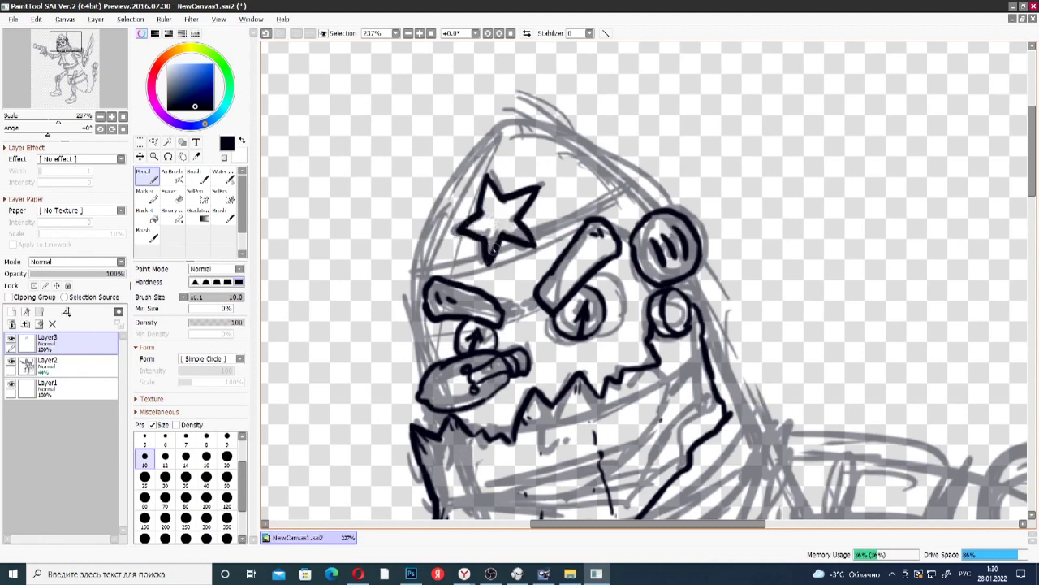
{"action": "mouse_move", "coordinate": [433, 362]}
{"action": "left_mouse_down"}
{"action": "mouse_move", "coordinate": [414, 289]}
{"action": "mouse_move", "coordinate": [437, 279]}
{"action": "mouse_move", "coordinate": [423, 273]}
{"action": "mouse_move", "coordinate": [447, 283]}
{"action": "mouse_move", "coordinate": [500, 279]}
{"action": "mouse_move", "coordinate": [466, 283]}
{"action": "mouse_move", "coordinate": [579, 243]}
{"action": "left_mouse_up"}
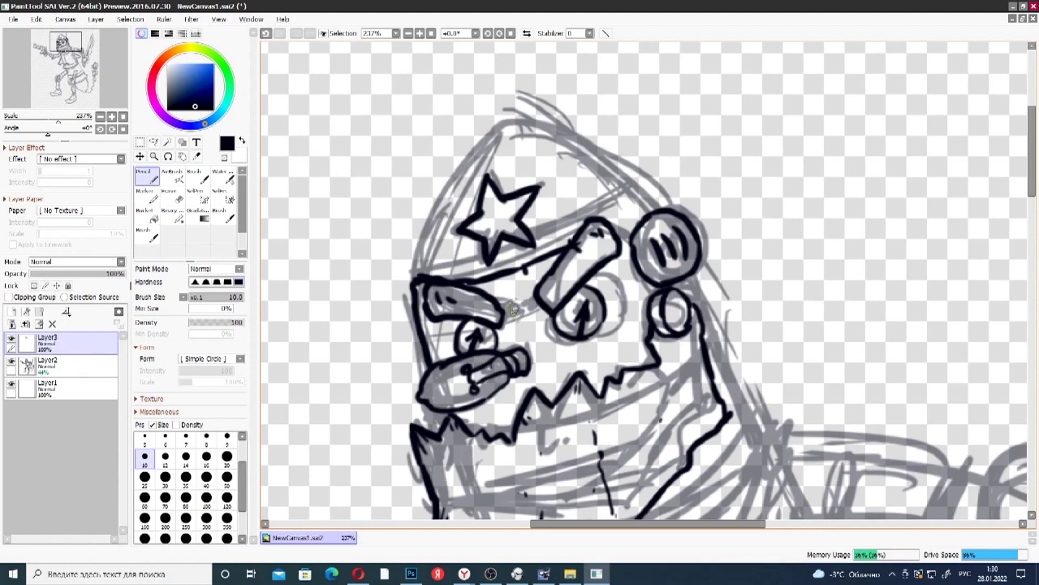
- Add short scratch marks between the eyebrows and small dots on the cheek
{"action": "left_click_drag", "start_coordinate": [508, 303], "coordinate": [511, 310]}
{"action": "left_click_drag", "start_coordinate": [514, 290], "coordinate": [524, 310]}
{"action": "left_click_drag", "start_coordinate": [636, 335], "coordinate": [599, 361]}
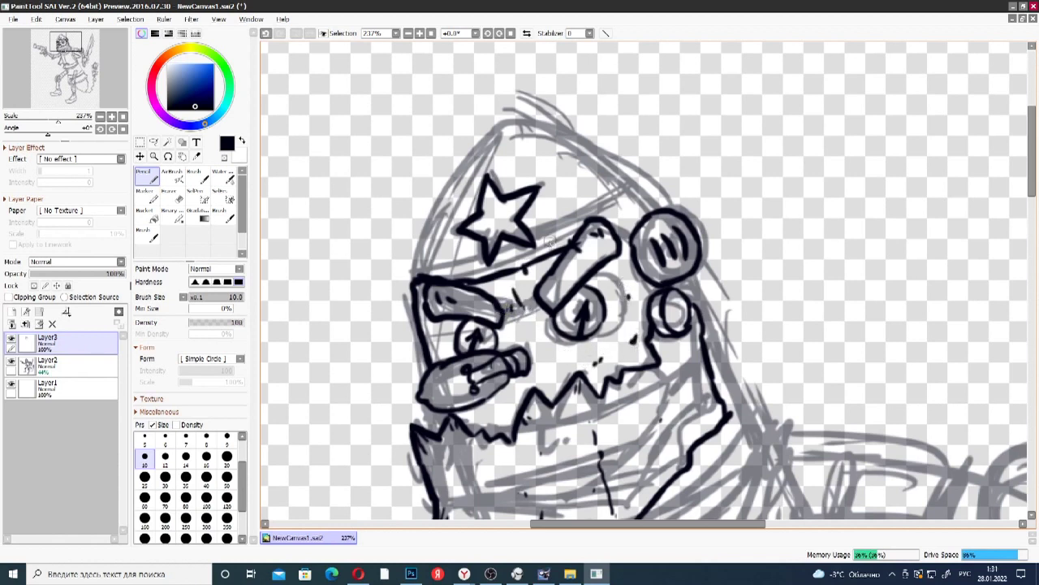
- Ink the cap's domed outline with crease marks and the back-of-head contour running down behind the jaw
{"action": "left_click_drag", "start_coordinate": [610, 223], "coordinate": [644, 205]}
{"action": "mouse_move", "coordinate": [408, 268]}
{"action": "left_mouse_down"}
{"action": "mouse_move", "coordinate": [417, 210]}
{"action": "mouse_move", "coordinate": [498, 120]}
{"action": "left_mouse_up"}
{"action": "left_click_drag", "start_coordinate": [576, 173], "coordinate": [572, 189]}
{"action": "mouse_move", "coordinate": [493, 130]}
{"action": "left_mouse_down"}
{"action": "mouse_move", "coordinate": [606, 161]}
{"action": "mouse_move", "coordinate": [556, 141]}
{"action": "mouse_move", "coordinate": [563, 134]}
{"action": "mouse_move", "coordinate": [596, 159]}
{"action": "mouse_move", "coordinate": [571, 139]}
{"action": "mouse_move", "coordinate": [651, 212]}
{"action": "left_mouse_up"}
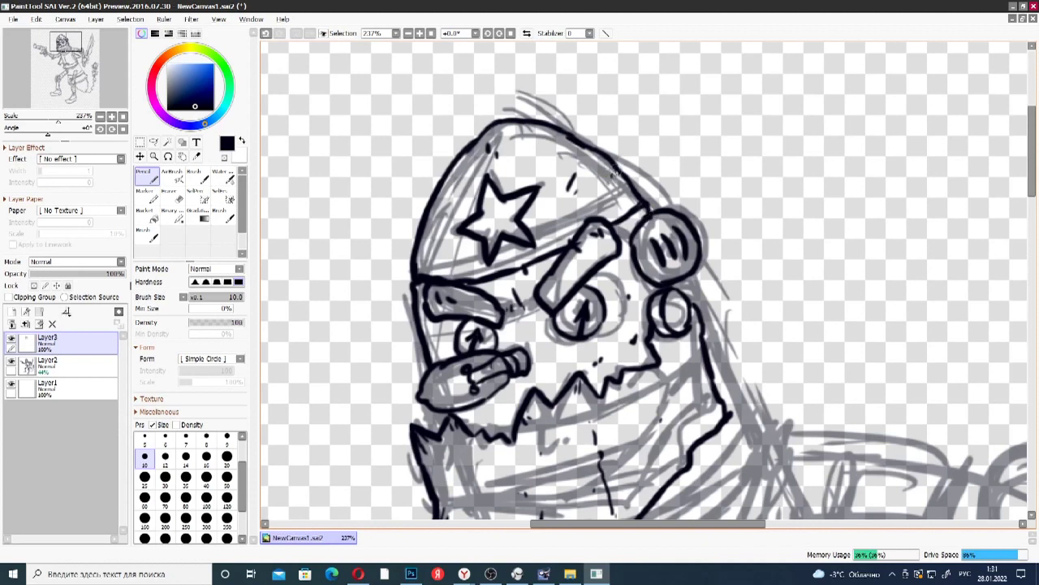
{"action": "mouse_move", "coordinate": [695, 283]}
{"action": "left_mouse_down"}
{"action": "mouse_move", "coordinate": [690, 344]}
{"action": "mouse_move", "coordinate": [714, 333]}
{"action": "mouse_move", "coordinate": [710, 319]}
{"action": "mouse_move", "coordinate": [714, 336]}
{"action": "mouse_move", "coordinate": [707, 350]}
{"action": "mouse_move", "coordinate": [700, 302]}
{"action": "mouse_move", "coordinate": [757, 424]}
{"action": "left_mouse_up"}
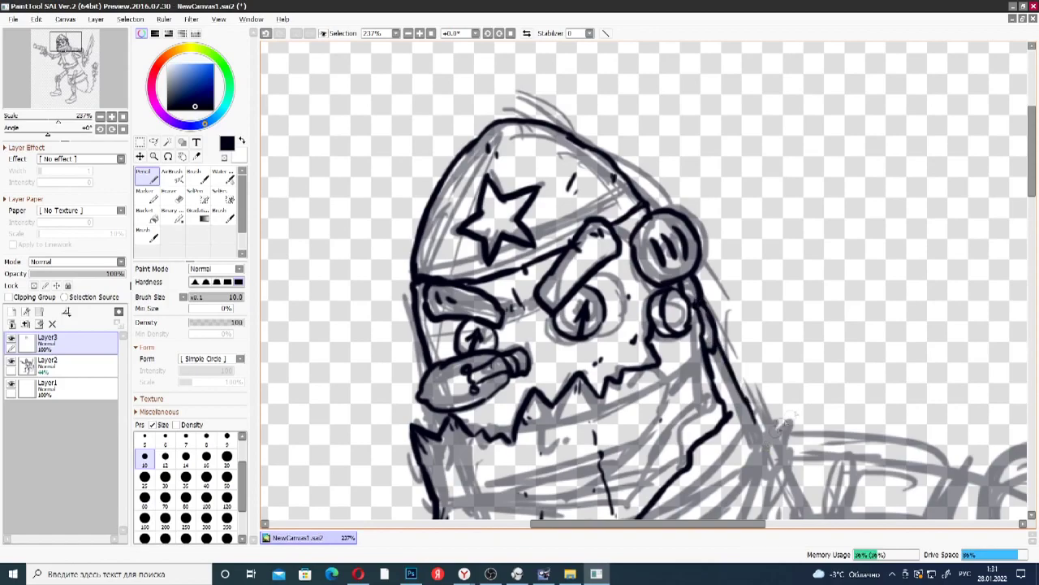
- Ink the curved scarf under the jaw with a small lobe in front and a knotted, rounded end at the back
{"action": "left_click_drag", "start_coordinate": [1031, 285], "coordinate": [1031, 182]}
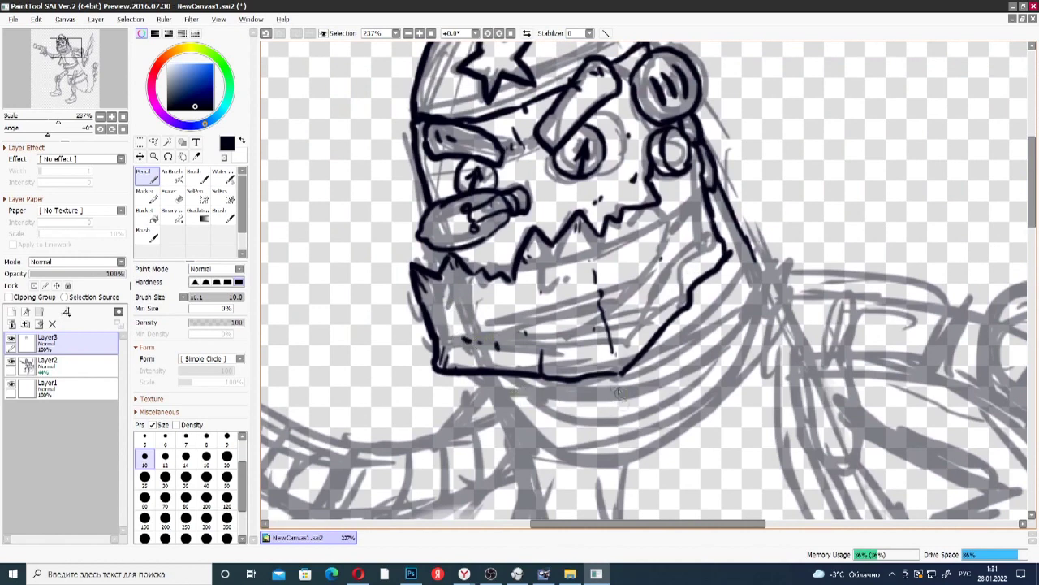
{"action": "mouse_move", "coordinate": [492, 382]}
{"action": "left_mouse_down"}
{"action": "mouse_move", "coordinate": [552, 436]}
{"action": "mouse_move", "coordinate": [531, 417]}
{"action": "mouse_move", "coordinate": [604, 448]}
{"action": "mouse_move", "coordinate": [576, 441]}
{"action": "mouse_move", "coordinate": [671, 426]}
{"action": "mouse_move", "coordinate": [648, 431]}
{"action": "mouse_move", "coordinate": [694, 391]}
{"action": "mouse_move", "coordinate": [757, 278]}
{"action": "mouse_move", "coordinate": [750, 307]}
{"action": "mouse_move", "coordinate": [782, 277]}
{"action": "mouse_move", "coordinate": [803, 298]}
{"action": "mouse_move", "coordinate": [810, 285]}
{"action": "mouse_move", "coordinate": [767, 307]}
{"action": "left_mouse_up"}
{"action": "mouse_move", "coordinate": [460, 391]}
{"action": "left_mouse_down"}
{"action": "mouse_move", "coordinate": [491, 389]}
{"action": "mouse_move", "coordinate": [489, 374]}
{"action": "mouse_move", "coordinate": [625, 391]}
{"action": "mouse_move", "coordinate": [582, 400]}
{"action": "mouse_move", "coordinate": [690, 333]}
{"action": "mouse_move", "coordinate": [711, 303]}
{"action": "left_mouse_up"}
{"action": "mouse_move", "coordinate": [742, 263]}
{"action": "left_mouse_down"}
{"action": "mouse_move", "coordinate": [706, 313]}
{"action": "mouse_move", "coordinate": [765, 261]}
{"action": "left_mouse_up"}
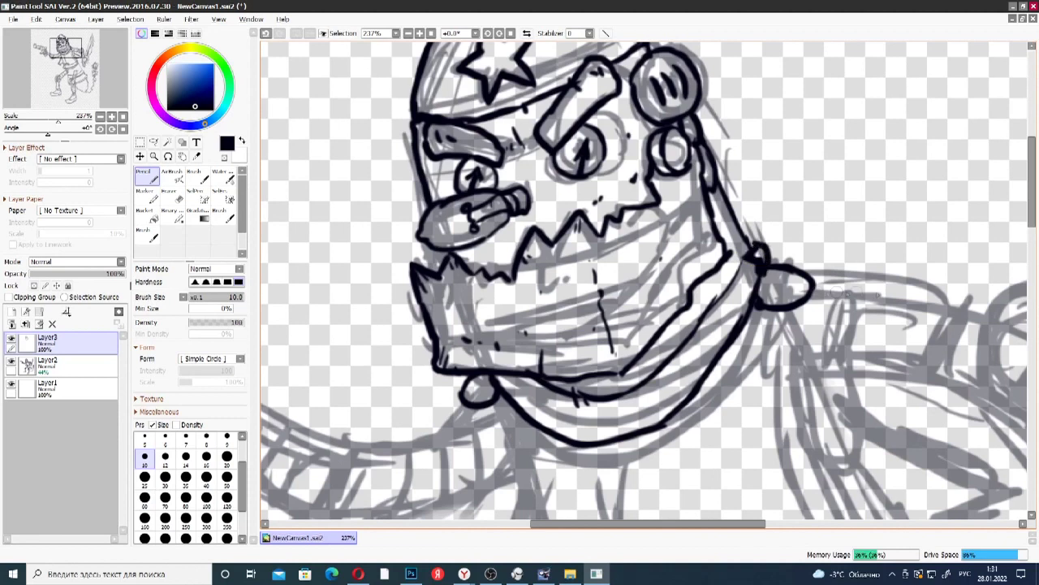
- Ink the torso's front edge, the start of the armhole and the V-shaped neckline under the scarf, with small chest marks
{"action": "left_click", "coordinate": [1033, 260]}
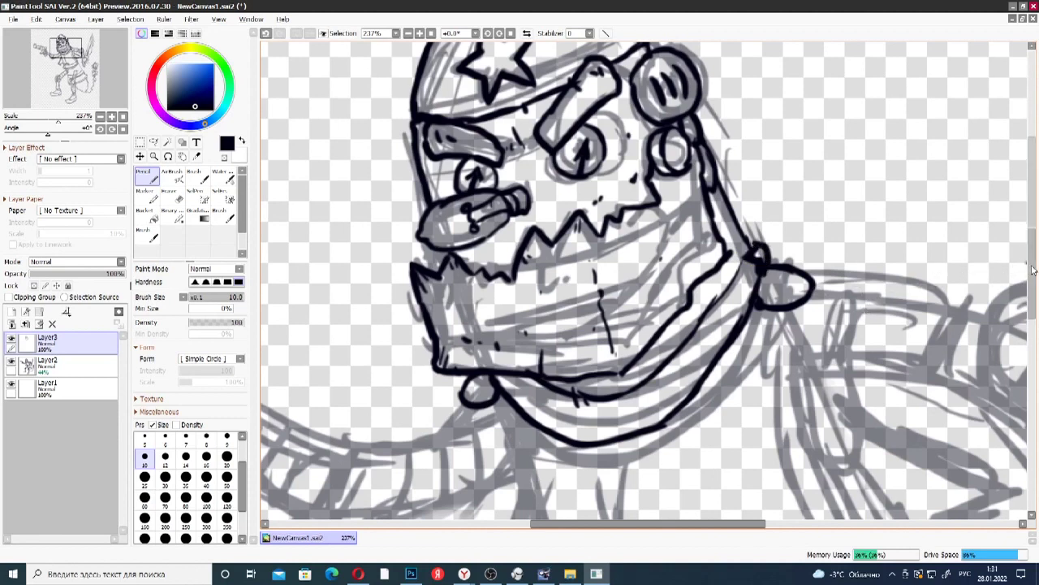
{"action": "scroll", "coordinate": [727, 345], "scroll_direction": "up", "scroll_amount": 5}
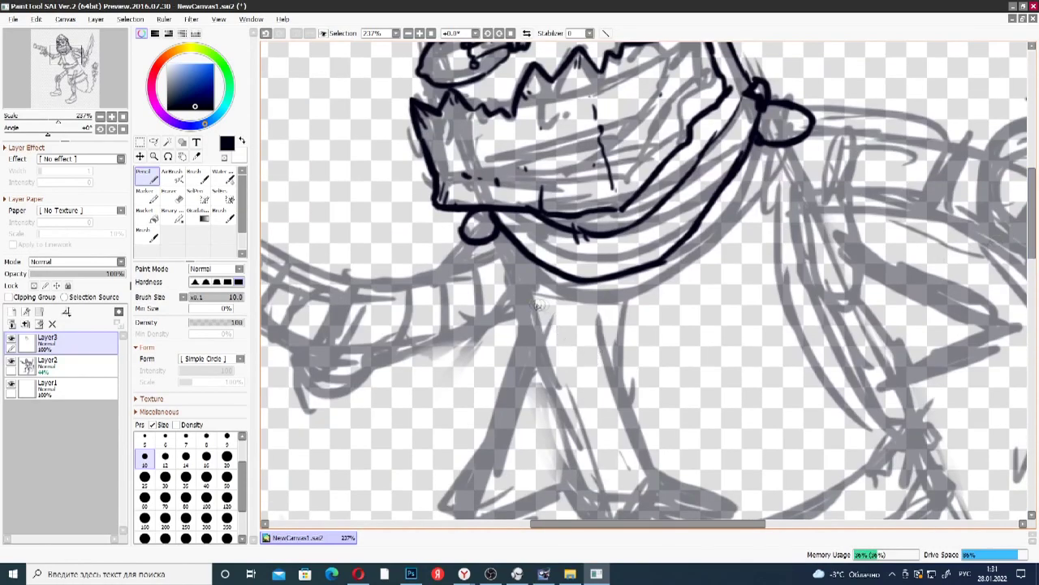
{"action": "mouse_move", "coordinate": [493, 236]}
{"action": "left_mouse_down"}
{"action": "mouse_move", "coordinate": [521, 357]}
{"action": "mouse_move", "coordinate": [543, 360]}
{"action": "mouse_move", "coordinate": [526, 363]}
{"action": "mouse_move", "coordinate": [524, 351]}
{"action": "mouse_move", "coordinate": [587, 486]}
{"action": "left_mouse_up"}
{"action": "mouse_move", "coordinate": [788, 149]}
{"action": "left_mouse_down"}
{"action": "mouse_move", "coordinate": [799, 268]}
{"action": "mouse_move", "coordinate": [854, 262]}
{"action": "left_mouse_up"}
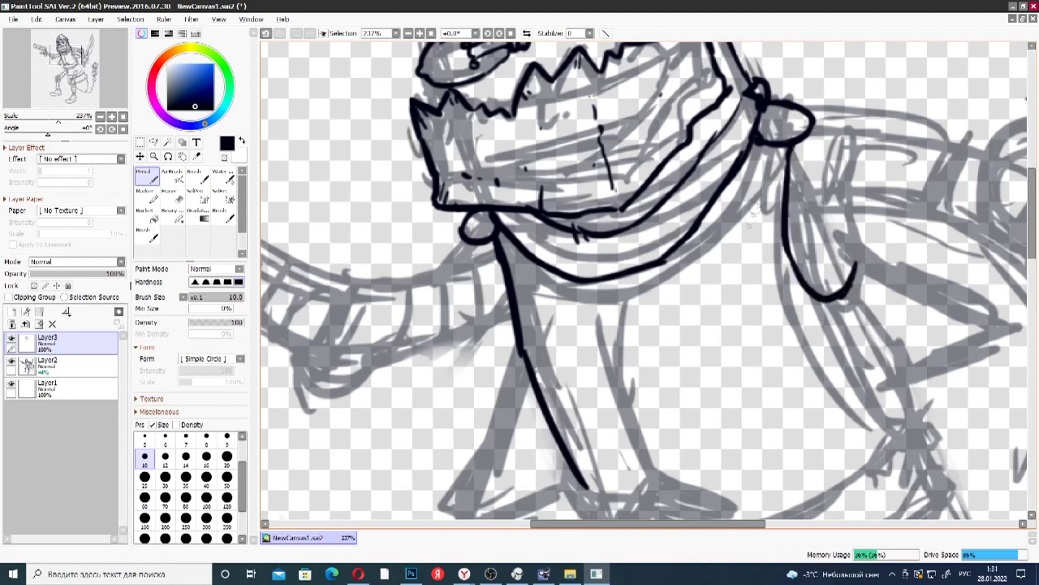
{"action": "mouse_move", "coordinate": [568, 283]}
{"action": "left_mouse_down"}
{"action": "mouse_move", "coordinate": [619, 385]}
{"action": "mouse_move", "coordinate": [624, 336]}
{"action": "mouse_move", "coordinate": [654, 280]}
{"action": "left_mouse_up"}
{"action": "left_click_drag", "start_coordinate": [533, 302], "coordinate": [542, 326]}
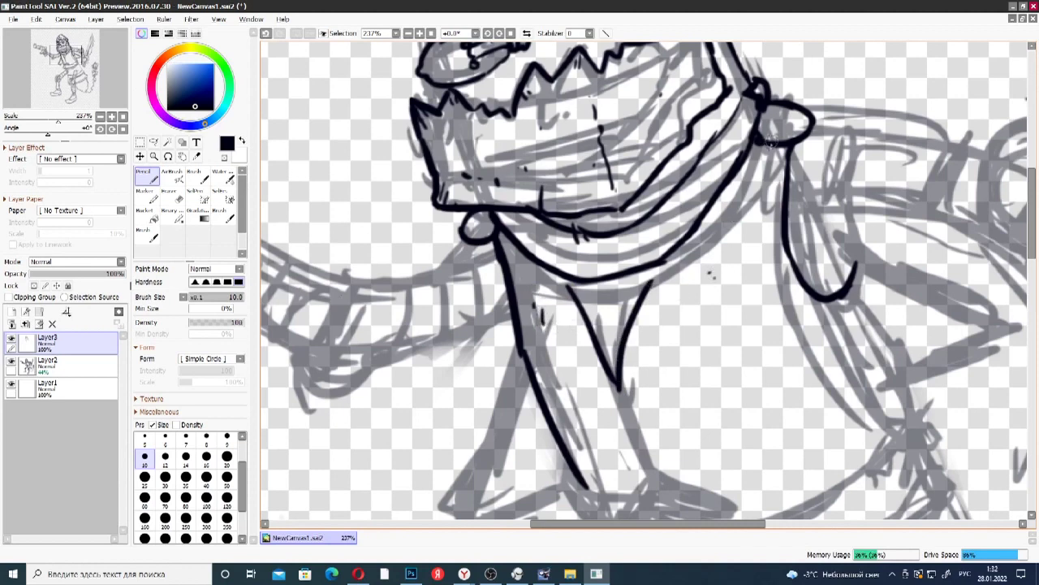
- Double and complete the armhole outline, and ink the rear arm's upper and lower shoulder lines
{"action": "left_click_drag", "start_coordinate": [772, 140], "coordinate": [769, 180]}
{"action": "mouse_move", "coordinate": [773, 145]}
{"action": "left_mouse_down"}
{"action": "mouse_move", "coordinate": [774, 236]}
{"action": "mouse_move", "coordinate": [773, 214]}
{"action": "mouse_move", "coordinate": [796, 307]}
{"action": "mouse_move", "coordinate": [784, 272]}
{"action": "mouse_move", "coordinate": [801, 298]}
{"action": "mouse_move", "coordinate": [853, 290]}
{"action": "left_mouse_up"}
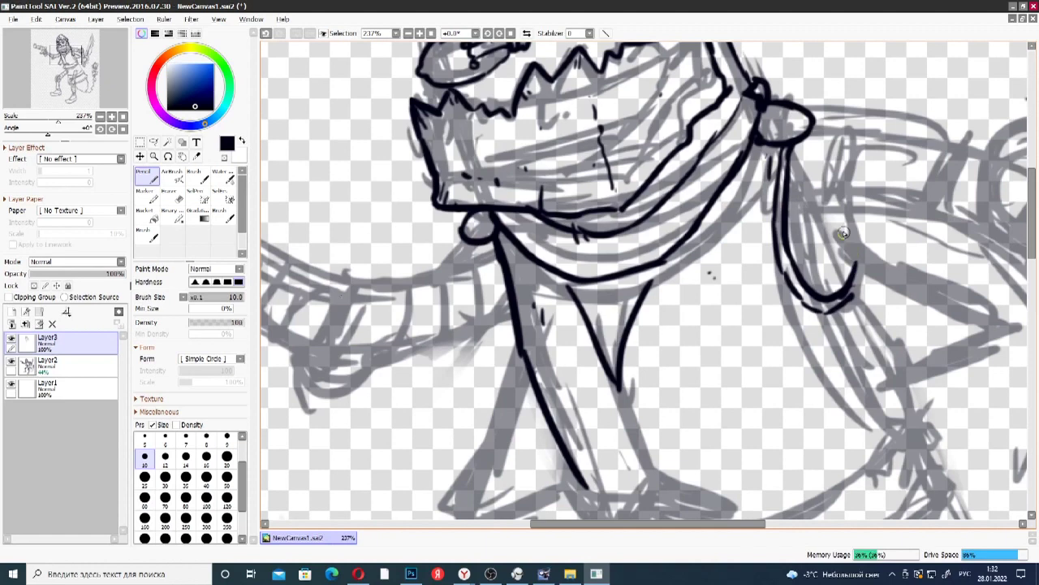
{"action": "left_click_drag", "start_coordinate": [840, 218], "coordinate": [866, 290]}
{"action": "left_click_drag", "start_coordinate": [789, 214], "coordinate": [865, 214]}
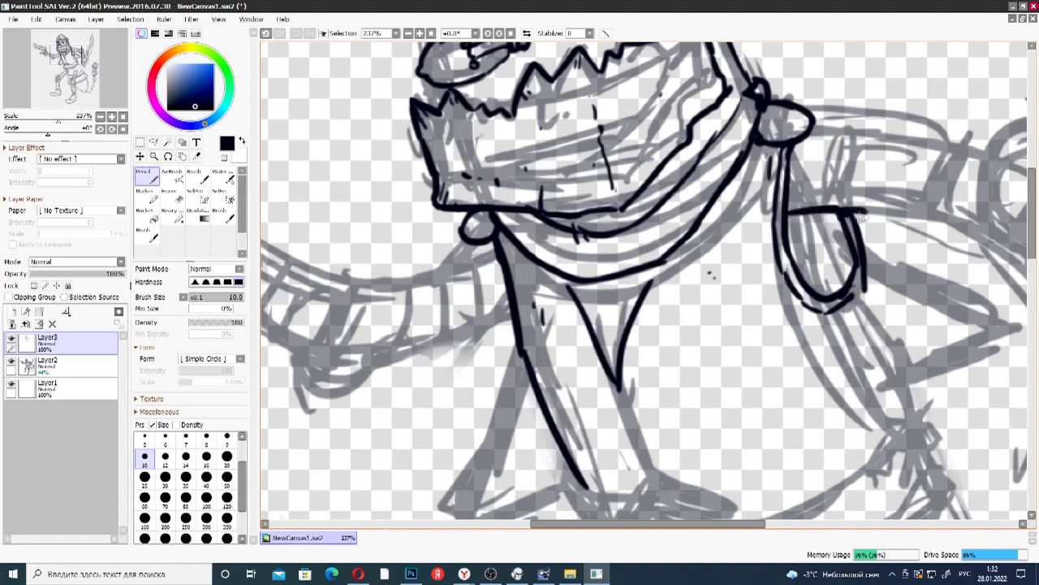
{"action": "left_click_drag", "start_coordinate": [814, 126], "coordinate": [930, 146]}
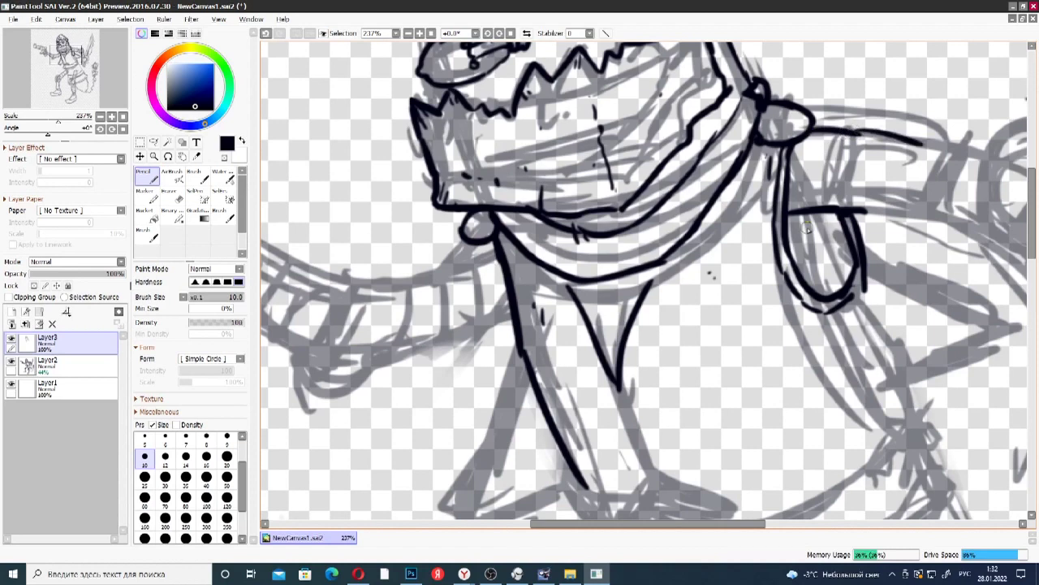
{"action": "left_click_drag", "start_coordinate": [830, 213], "coordinate": [835, 262]}
- Ink the torso's back edge, its curved lower edge and the pointed fold at the front, and add dots on the belly
{"action": "left_click_drag", "start_coordinate": [686, 524], "coordinate": [720, 524]}
{"action": "mouse_move", "coordinate": [752, 287]}
{"action": "left_mouse_down"}
{"action": "mouse_move", "coordinate": [734, 309]}
{"action": "mouse_move", "coordinate": [770, 329]}
{"action": "mouse_move", "coordinate": [786, 402]}
{"action": "mouse_move", "coordinate": [769, 448]}
{"action": "left_mouse_up"}
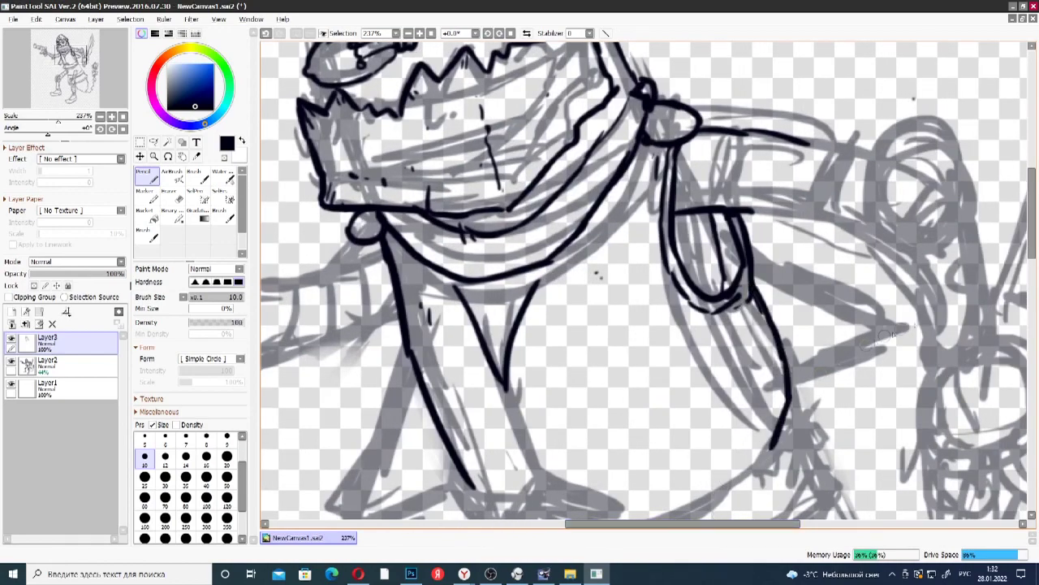
{"action": "left_click_drag", "start_coordinate": [1031, 203], "coordinate": [1033, 237]}
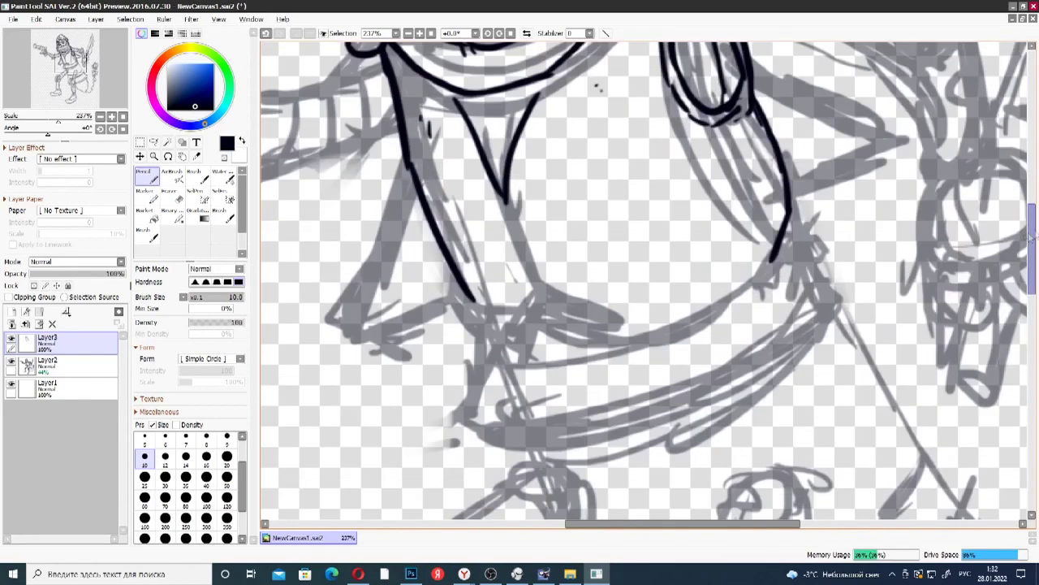
{"action": "mouse_move", "coordinate": [455, 276]}
{"action": "left_mouse_down"}
{"action": "mouse_move", "coordinate": [502, 337]}
{"action": "mouse_move", "coordinate": [532, 281]}
{"action": "mouse_move", "coordinate": [651, 315]}
{"action": "left_mouse_up"}
{"action": "left_click_drag", "start_coordinate": [582, 288], "coordinate": [587, 303]}
{"action": "mouse_move", "coordinate": [488, 329]}
{"action": "left_mouse_down"}
{"action": "mouse_move", "coordinate": [544, 355]}
{"action": "mouse_move", "coordinate": [512, 341]}
{"action": "mouse_move", "coordinate": [635, 349]}
{"action": "mouse_move", "coordinate": [600, 352]}
{"action": "mouse_move", "coordinate": [671, 325]}
{"action": "mouse_move", "coordinate": [779, 242]}
{"action": "left_mouse_up"}
{"action": "left_click_drag", "start_coordinate": [614, 211], "coordinate": [627, 230]}
- Ink the wide waistband below the torso with its stepped rear corner and small crease marks
{"action": "mouse_move", "coordinate": [484, 323]}
{"action": "left_mouse_down"}
{"action": "mouse_move", "coordinate": [456, 395]}
{"action": "mouse_move", "coordinate": [468, 411]}
{"action": "mouse_move", "coordinate": [537, 445]}
{"action": "mouse_move", "coordinate": [597, 443]}
{"action": "mouse_move", "coordinate": [701, 428]}
{"action": "mouse_move", "coordinate": [858, 307]}
{"action": "left_mouse_up"}
{"action": "mouse_move", "coordinate": [796, 212]}
{"action": "left_mouse_down"}
{"action": "mouse_move", "coordinate": [820, 236]}
{"action": "mouse_move", "coordinate": [824, 262]}
{"action": "mouse_move", "coordinate": [858, 272]}
{"action": "mouse_move", "coordinate": [858, 307]}
{"action": "left_mouse_up"}
{"action": "left_click_drag", "start_coordinate": [820, 267], "coordinate": [823, 294]}
{"action": "left_click_drag", "start_coordinate": [811, 256], "coordinate": [804, 270]}
- Add more dots on the belly and a broken line following the outside of the V-shaped neckline
{"action": "left_click_drag", "start_coordinate": [666, 222], "coordinate": [669, 228]}
{"action": "left_click_drag", "start_coordinate": [678, 235], "coordinate": [682, 241]}
{"action": "mouse_move", "coordinate": [451, 116]}
{"action": "left_mouse_down"}
{"action": "mouse_move", "coordinate": [507, 221]}
{"action": "mouse_move", "coordinate": [528, 144]}
{"action": "mouse_move", "coordinate": [572, 79]}
{"action": "left_mouse_up"}
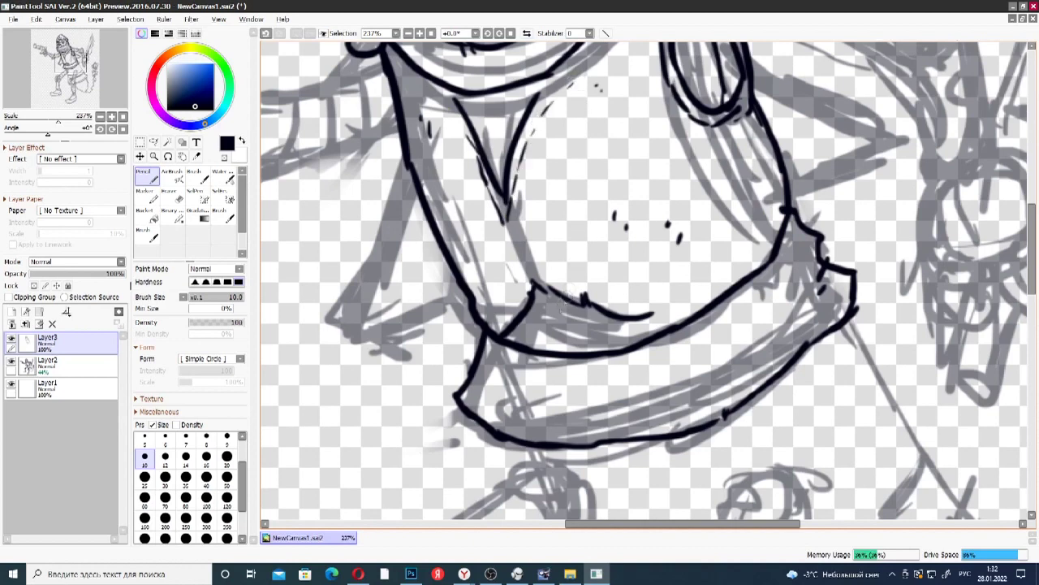
- Add thin detail lines inside the waistband's lower edge and crease marks at its rear corner
{"action": "mouse_move", "coordinate": [477, 402]}
{"action": "left_mouse_down"}
{"action": "mouse_move", "coordinate": [551, 434]}
{"action": "mouse_move", "coordinate": [609, 424]}
{"action": "left_mouse_up"}
{"action": "mouse_move", "coordinate": [725, 410]}
{"action": "left_mouse_down"}
{"action": "mouse_move", "coordinate": [712, 426]}
{"action": "mouse_move", "coordinate": [734, 386]}
{"action": "left_mouse_up"}
{"action": "left_click_drag", "start_coordinate": [817, 317], "coordinate": [789, 350]}
{"action": "left_click_drag", "start_coordinate": [802, 232], "coordinate": [784, 254]}
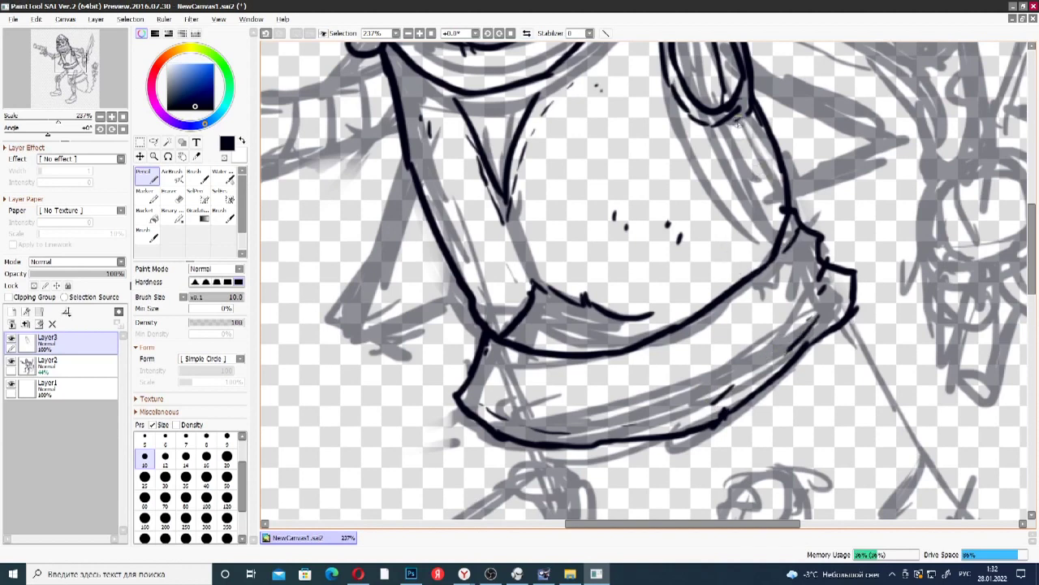
- Ink a banded strap with inner stripes on the torso's rear side below the armhole and thicken the adjoining back edge
{"action": "mouse_move", "coordinate": [772, 144]}
{"action": "left_mouse_down"}
{"action": "mouse_move", "coordinate": [705, 171]}
{"action": "mouse_move", "coordinate": [728, 198]}
{"action": "left_mouse_up"}
{"action": "left_click_drag", "start_coordinate": [785, 176], "coordinate": [721, 205]}
{"action": "mouse_move", "coordinate": [775, 153]}
{"action": "left_mouse_down"}
{"action": "mouse_move", "coordinate": [719, 189]}
{"action": "mouse_move", "coordinate": [774, 169]}
{"action": "left_mouse_up"}
{"action": "left_click_drag", "start_coordinate": [758, 126], "coordinate": [786, 205]}
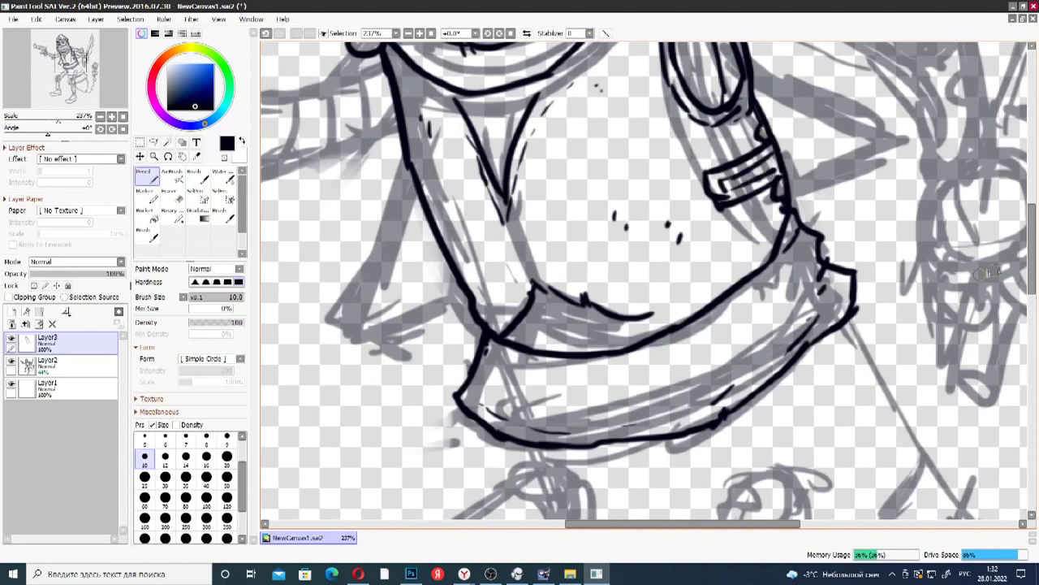
- Ink the front leg's rounded hip cap below the waistband, with a double curved rim where the thigh begins
{"action": "left_click_drag", "start_coordinate": [1031, 299], "coordinate": [1020, 330]}
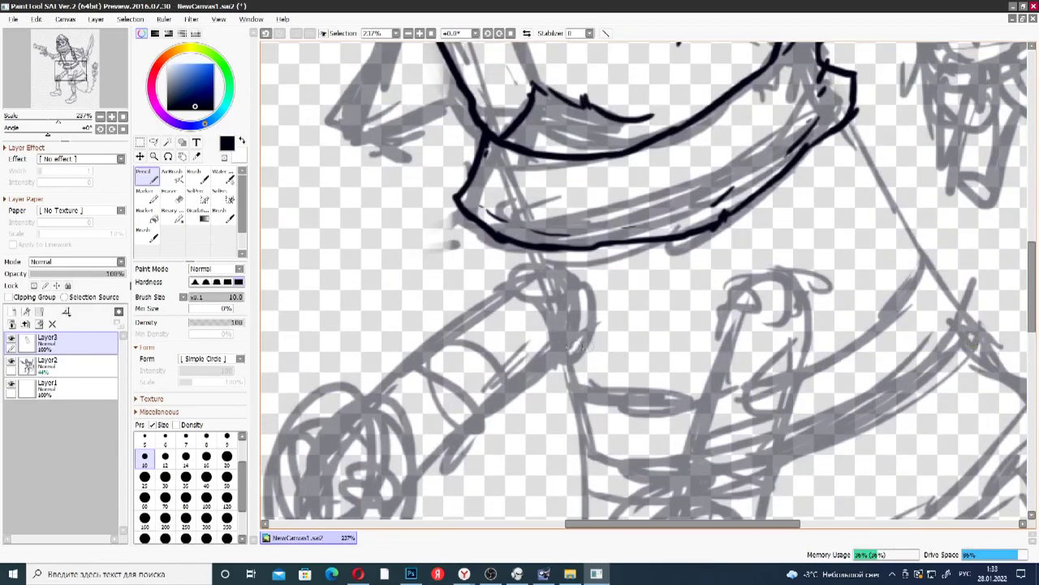
{"action": "mouse_move", "coordinate": [509, 290]}
{"action": "left_mouse_down"}
{"action": "mouse_move", "coordinate": [526, 303]}
{"action": "mouse_move", "coordinate": [542, 374]}
{"action": "left_mouse_up"}
{"action": "mouse_move", "coordinate": [505, 302]}
{"action": "left_mouse_down"}
{"action": "mouse_move", "coordinate": [502, 281]}
{"action": "mouse_move", "coordinate": [541, 258]}
{"action": "mouse_move", "coordinate": [591, 316]}
{"action": "mouse_move", "coordinate": [561, 367]}
{"action": "mouse_move", "coordinate": [546, 370]}
{"action": "left_mouse_up"}
{"action": "mouse_move", "coordinate": [504, 276]}
{"action": "left_mouse_down"}
{"action": "mouse_move", "coordinate": [550, 306]}
{"action": "mouse_move", "coordinate": [555, 371]}
{"action": "left_mouse_up"}
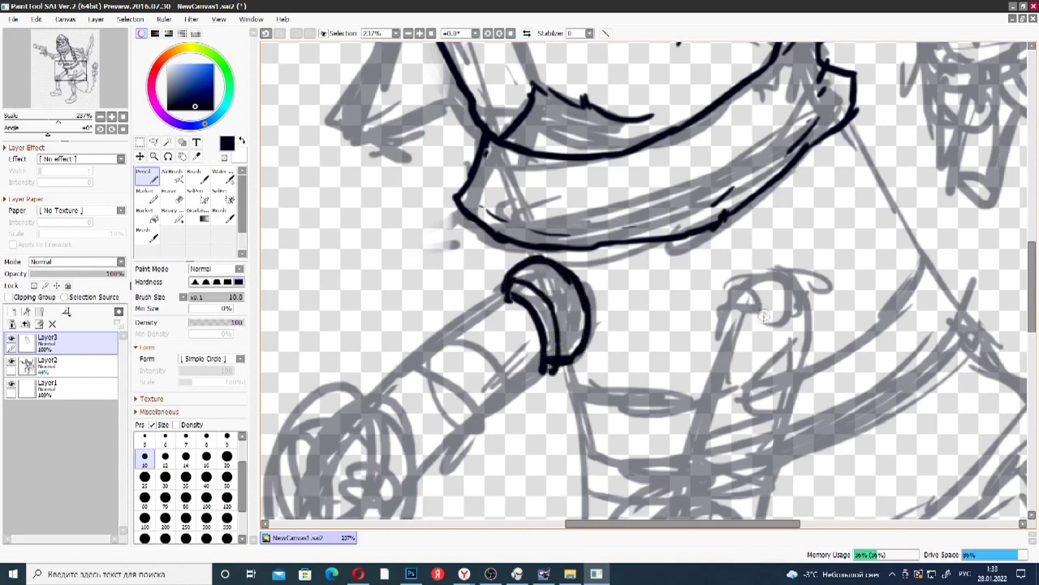
- Ink the rear leg's rounded hip cap with a double curved rim and two small marks on its dome
{"action": "mouse_move", "coordinate": [724, 335]}
{"action": "left_mouse_down"}
{"action": "mouse_move", "coordinate": [757, 326]}
{"action": "mouse_move", "coordinate": [795, 377]}
{"action": "left_mouse_up"}
{"action": "mouse_move", "coordinate": [758, 330]}
{"action": "left_mouse_down"}
{"action": "mouse_move", "coordinate": [719, 341]}
{"action": "mouse_move", "coordinate": [759, 314]}
{"action": "mouse_move", "coordinate": [799, 332]}
{"action": "mouse_move", "coordinate": [800, 380]}
{"action": "left_mouse_up"}
{"action": "mouse_move", "coordinate": [721, 335]}
{"action": "left_mouse_down"}
{"action": "mouse_move", "coordinate": [715, 291]}
{"action": "mouse_move", "coordinate": [750, 267]}
{"action": "mouse_move", "coordinate": [791, 279]}
{"action": "mouse_move", "coordinate": [822, 319]}
{"action": "mouse_move", "coordinate": [803, 374]}
{"action": "left_mouse_up"}
{"action": "left_click", "coordinate": [759, 290]}
{"action": "left_click_drag", "start_coordinate": [770, 285], "coordinate": [773, 293]}
- Add dots on the front hip cap and the area beside it, and ink a small bump behind each hip cap
{"action": "left_click_drag", "start_coordinate": [569, 299], "coordinate": [571, 306]}
{"action": "left_click_drag", "start_coordinate": [572, 311], "coordinate": [574, 317]}
{"action": "left_click", "coordinate": [605, 292]}
{"action": "left_click", "coordinate": [614, 327]}
{"action": "left_click", "coordinate": [626, 350]}
{"action": "mouse_move", "coordinate": [572, 271]}
{"action": "left_mouse_down"}
{"action": "mouse_move", "coordinate": [591, 302]}
{"action": "mouse_move", "coordinate": [581, 318]}
{"action": "left_mouse_up"}
{"action": "mouse_move", "coordinate": [763, 260]}
{"action": "left_mouse_down"}
{"action": "mouse_move", "coordinate": [800, 276]}
{"action": "mouse_move", "coordinate": [799, 294]}
{"action": "left_mouse_up"}
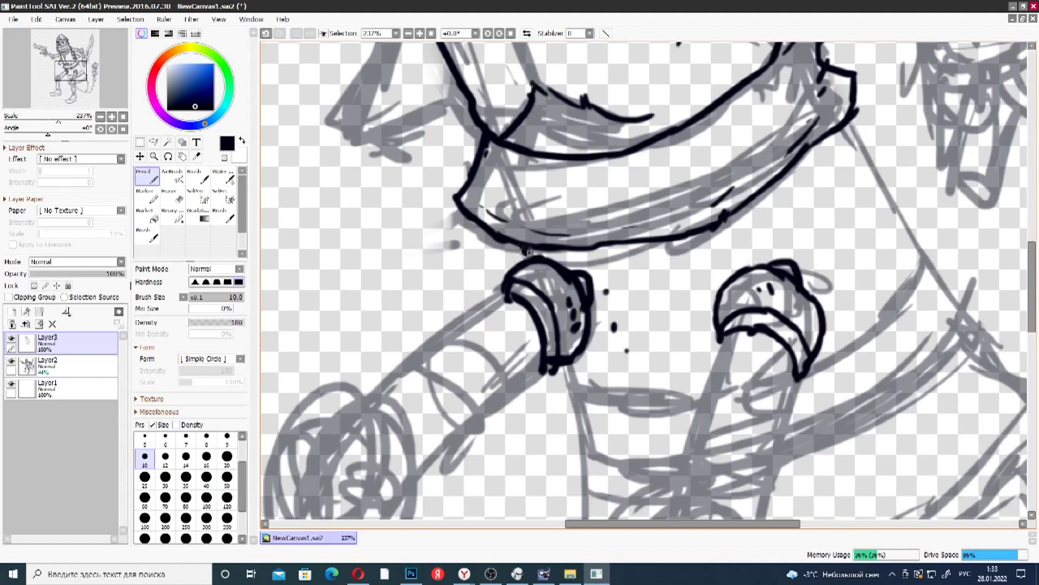
- Ink the skirt's hem line between the two hip caps and thicken the ends of the front cap's rim
{"action": "mouse_move", "coordinate": [571, 365]}
{"action": "left_mouse_down"}
{"action": "mouse_move", "coordinate": [569, 388]}
{"action": "mouse_move", "coordinate": [641, 404]}
{"action": "mouse_move", "coordinate": [705, 397]}
{"action": "left_mouse_up"}
{"action": "left_click_drag", "start_coordinate": [549, 369], "coordinate": [568, 365]}
{"action": "left_click_drag", "start_coordinate": [508, 297], "coordinate": [497, 302]}
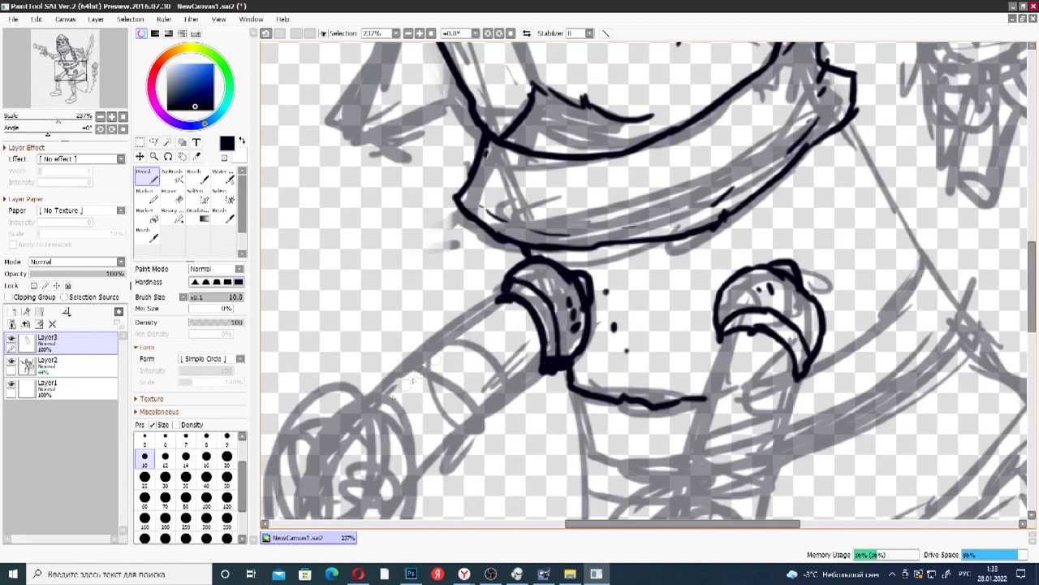
- Ink the front thigh's two long edges from hip to knee, with curved band lines and small shading marks
{"action": "left_click_drag", "start_coordinate": [369, 395], "coordinate": [524, 285]}
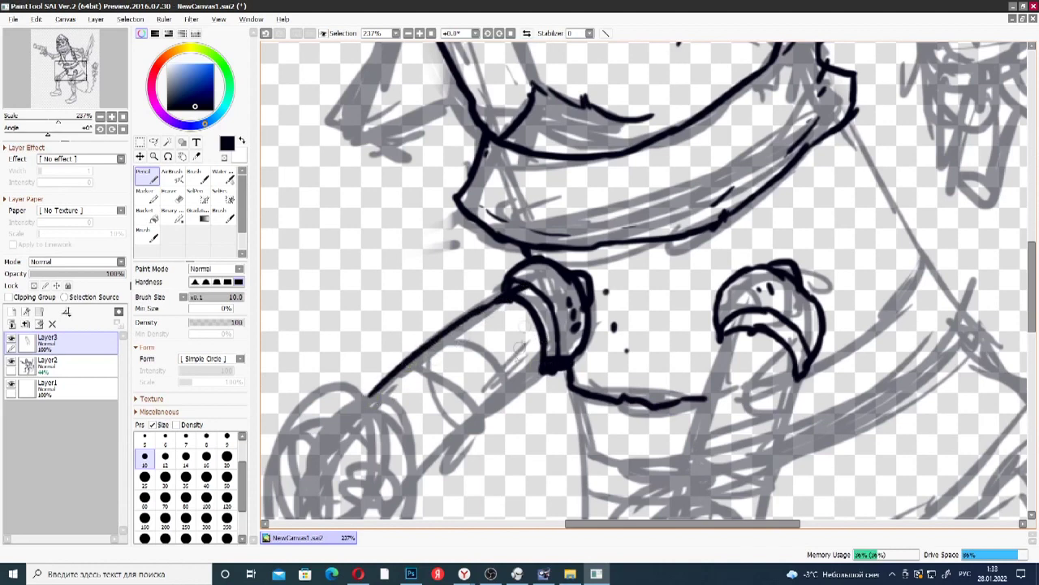
{"action": "left_click_drag", "start_coordinate": [410, 488], "coordinate": [555, 369]}
{"action": "mouse_move", "coordinate": [403, 363]}
{"action": "left_mouse_down"}
{"action": "mouse_move", "coordinate": [445, 378]}
{"action": "mouse_move", "coordinate": [470, 417]}
{"action": "left_mouse_up"}
{"action": "left_click_drag", "start_coordinate": [457, 325], "coordinate": [484, 336]}
{"action": "mouse_move", "coordinate": [500, 347]}
{"action": "left_mouse_down"}
{"action": "mouse_move", "coordinate": [519, 375]}
{"action": "mouse_move", "coordinate": [519, 337]}
{"action": "left_mouse_up"}
{"action": "left_click", "coordinate": [528, 349]}
{"action": "left_click_drag", "start_coordinate": [444, 403], "coordinate": [446, 411]}
{"action": "left_click_drag", "start_coordinate": [503, 380], "coordinate": [432, 432]}
- Ink the rear thigh's edges and cross bands, erasing the first edge stroke and the hem line overlapping the thigh
{"action": "left_click_drag", "start_coordinate": [713, 363], "coordinate": [674, 468]}
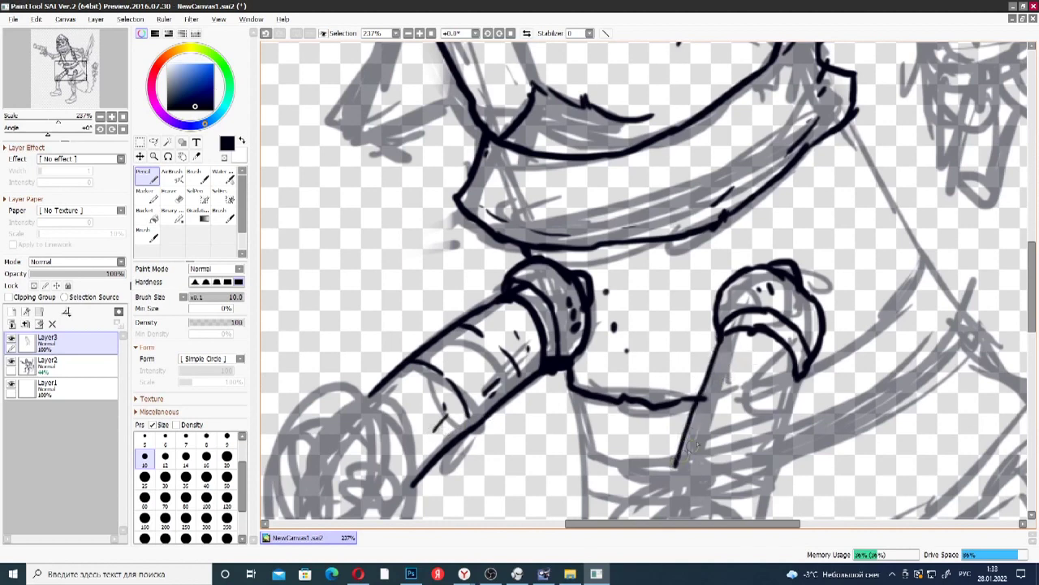
{"action": "left_click", "coordinate": [173, 197]}
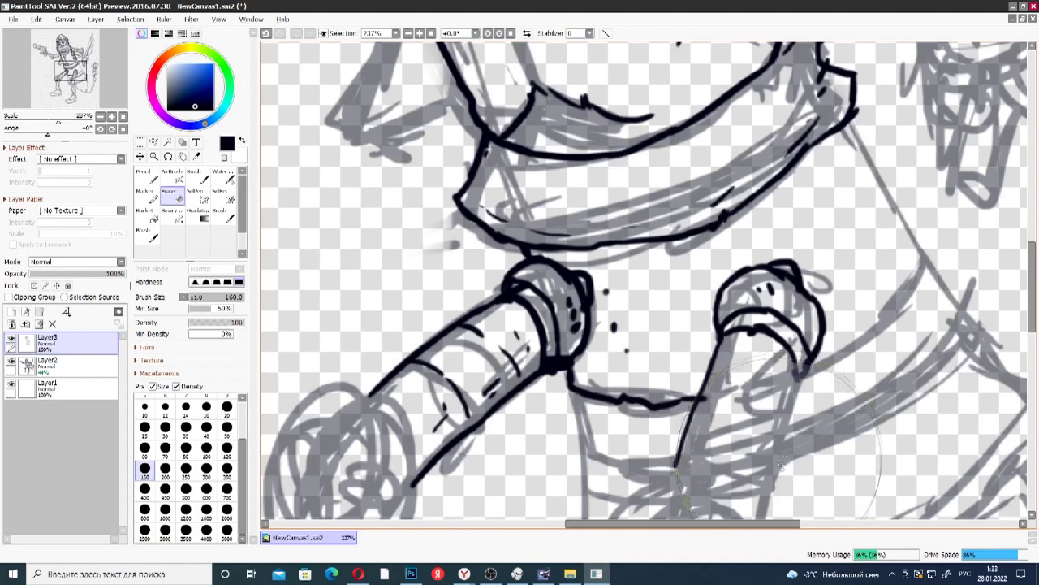
{"action": "mouse_move", "coordinate": [727, 382]}
{"action": "left_mouse_down"}
{"action": "mouse_move", "coordinate": [699, 442]}
{"action": "mouse_move", "coordinate": [752, 470]}
{"action": "left_mouse_up"}
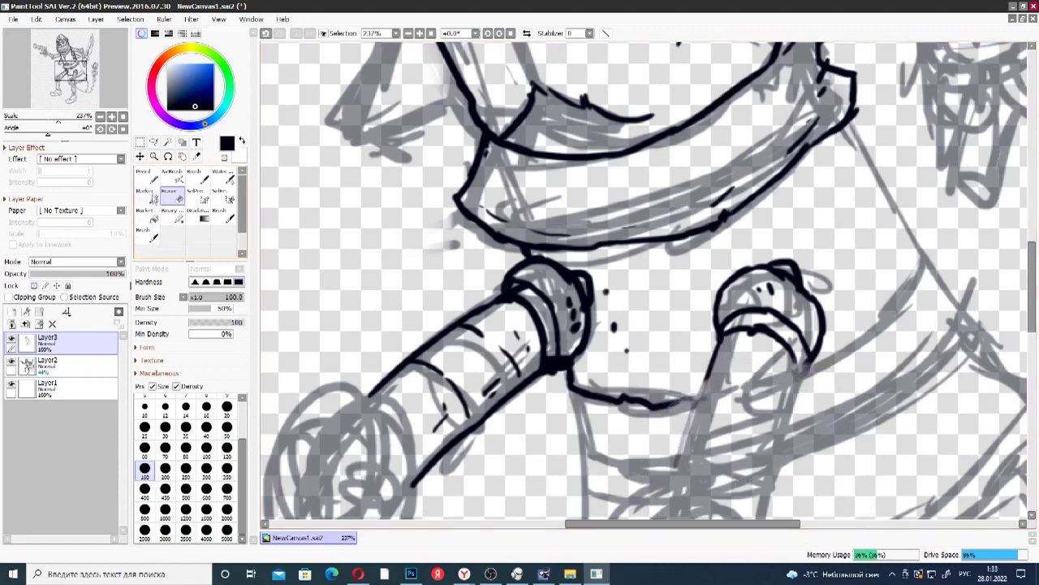
{"action": "left_click", "coordinate": [153, 180]}
{"action": "left_click_drag", "start_coordinate": [812, 354], "coordinate": [802, 372]}
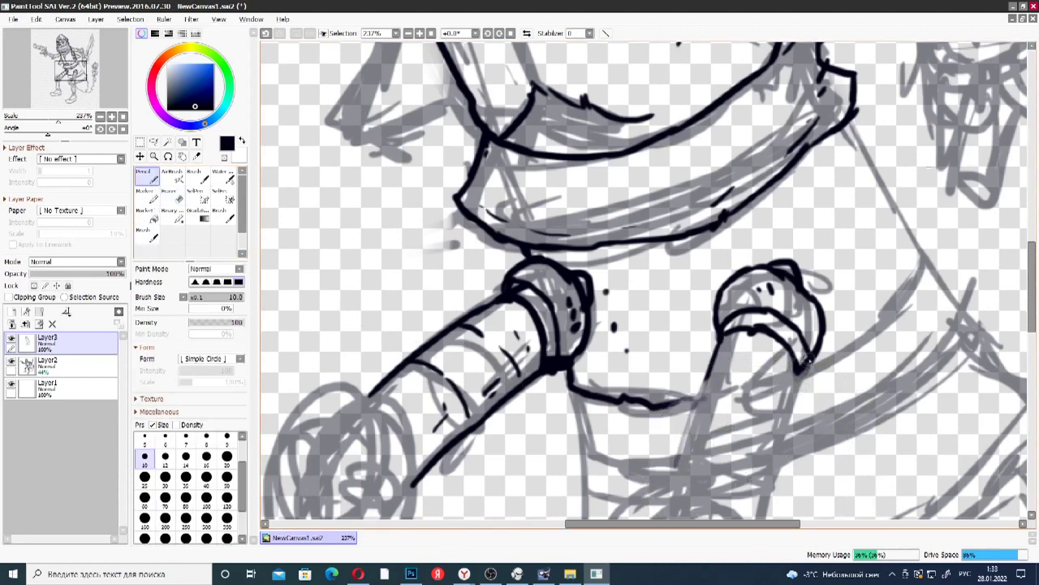
{"action": "left_click_drag", "start_coordinate": [719, 356], "coordinate": [667, 494]}
{"action": "left_click_drag", "start_coordinate": [798, 372], "coordinate": [759, 514]}
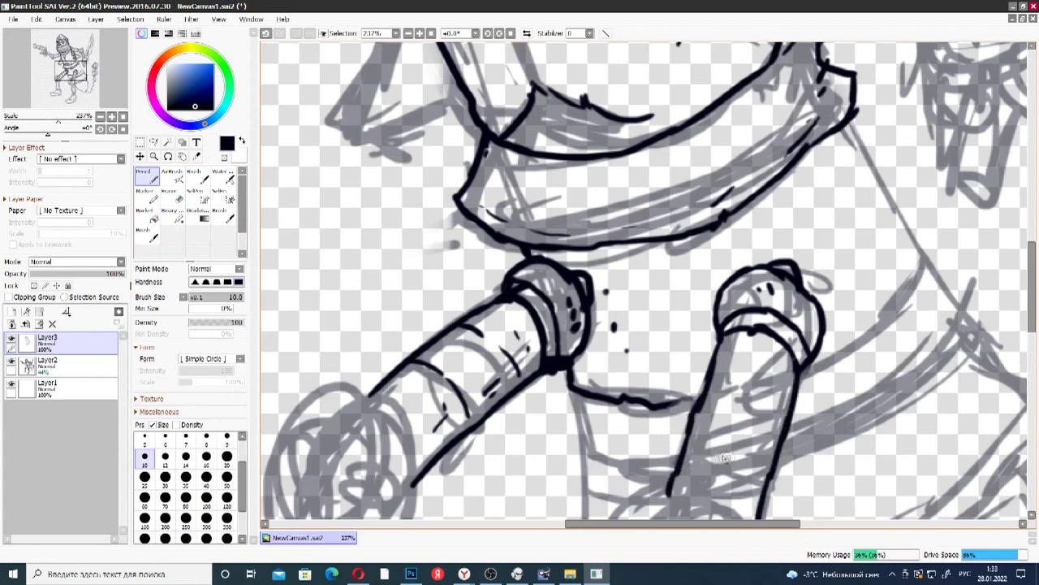
{"action": "left_click_drag", "start_coordinate": [686, 453], "coordinate": [754, 481]}
{"action": "left_click_drag", "start_coordinate": [713, 375], "coordinate": [780, 412]}
- Continue the skirt's hem behind the rear thigh, ink its back edge up to the waistband and add small dots
{"action": "left_click_drag", "start_coordinate": [679, 398], "coordinate": [697, 396]}
{"action": "mouse_move", "coordinate": [807, 371]}
{"action": "left_mouse_down"}
{"action": "mouse_move", "coordinate": [856, 346]}
{"action": "mouse_move", "coordinate": [931, 272]}
{"action": "left_mouse_up"}
{"action": "mouse_move", "coordinate": [850, 121]}
{"action": "left_mouse_down"}
{"action": "mouse_move", "coordinate": [932, 261]}
{"action": "mouse_move", "coordinate": [862, 318]}
{"action": "left_mouse_up"}
{"action": "left_click", "coordinate": [658, 328]}
{"action": "left_click_drag", "start_coordinate": [823, 190], "coordinate": [823, 201]}
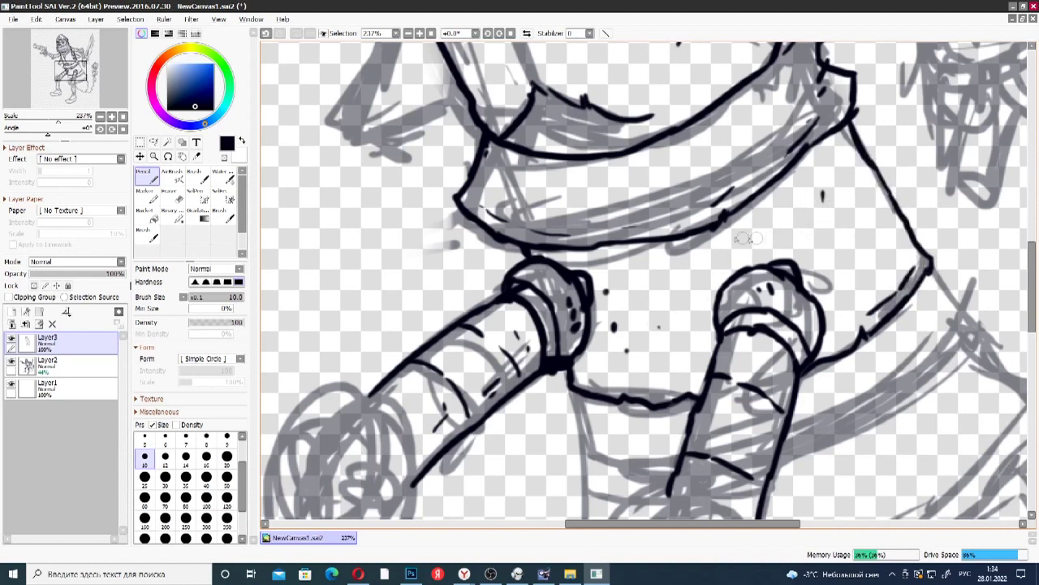
- Ink the front knee as a large round disc with an inner circle and a rounded knob behind it
{"action": "left_click_drag", "start_coordinate": [1027, 302], "coordinate": [1027, 329]}
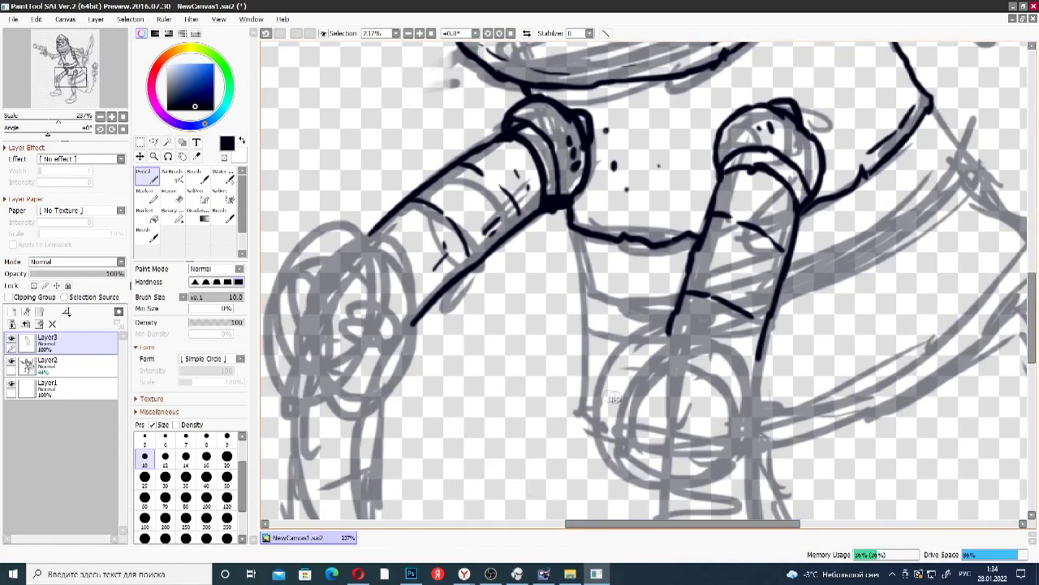
{"action": "mouse_move", "coordinate": [296, 394]}
{"action": "left_mouse_down"}
{"action": "mouse_move", "coordinate": [265, 333]}
{"action": "mouse_move", "coordinate": [283, 255]}
{"action": "mouse_move", "coordinate": [328, 227]}
{"action": "mouse_move", "coordinate": [382, 249]}
{"action": "mouse_move", "coordinate": [414, 305]}
{"action": "mouse_move", "coordinate": [408, 346]}
{"action": "mouse_move", "coordinate": [342, 394]}
{"action": "mouse_move", "coordinate": [380, 389]}
{"action": "left_mouse_up"}
{"action": "mouse_move", "coordinate": [288, 371]}
{"action": "left_mouse_down"}
{"action": "mouse_move", "coordinate": [268, 337]}
{"action": "mouse_move", "coordinate": [277, 298]}
{"action": "left_mouse_up"}
{"action": "mouse_move", "coordinate": [321, 252]}
{"action": "left_mouse_down"}
{"action": "mouse_move", "coordinate": [381, 287]}
{"action": "mouse_move", "coordinate": [388, 322]}
{"action": "mouse_move", "coordinate": [379, 352]}
{"action": "mouse_move", "coordinate": [321, 373]}
{"action": "mouse_move", "coordinate": [290, 367]}
{"action": "mouse_move", "coordinate": [328, 379]}
{"action": "mouse_move", "coordinate": [332, 363]}
{"action": "mouse_move", "coordinate": [326, 372]}
{"action": "mouse_move", "coordinate": [351, 377]}
{"action": "mouse_move", "coordinate": [406, 358]}
{"action": "mouse_move", "coordinate": [388, 365]}
{"action": "mouse_move", "coordinate": [428, 332]}
{"action": "mouse_move", "coordinate": [416, 318]}
{"action": "mouse_move", "coordinate": [431, 327]}
{"action": "mouse_move", "coordinate": [429, 361]}
{"action": "left_mouse_up"}
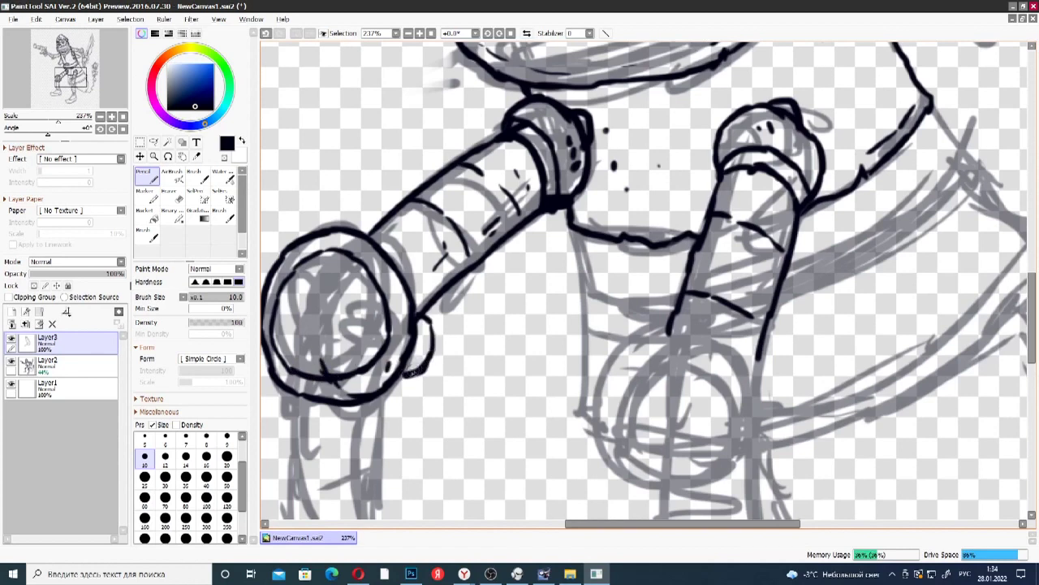
- Ink the rear knee as a disc with an inner circle, shine marks and a rounded knob behind it
{"action": "mouse_move", "coordinate": [670, 501]}
{"action": "left_mouse_down"}
{"action": "mouse_move", "coordinate": [630, 484]}
{"action": "mouse_move", "coordinate": [602, 449]}
{"action": "left_mouse_up"}
{"action": "mouse_move", "coordinate": [639, 490]}
{"action": "left_mouse_down"}
{"action": "mouse_move", "coordinate": [610, 457]}
{"action": "mouse_move", "coordinate": [609, 423]}
{"action": "mouse_move", "coordinate": [637, 356]}
{"action": "mouse_move", "coordinate": [628, 358]}
{"action": "mouse_move", "coordinate": [669, 335]}
{"action": "mouse_move", "coordinate": [718, 350]}
{"action": "mouse_move", "coordinate": [707, 339]}
{"action": "mouse_move", "coordinate": [755, 378]}
{"action": "mouse_move", "coordinate": [753, 447]}
{"action": "mouse_move", "coordinate": [739, 473]}
{"action": "mouse_move", "coordinate": [672, 502]}
{"action": "mouse_move", "coordinate": [704, 496]}
{"action": "mouse_move", "coordinate": [645, 459]}
{"action": "mouse_move", "coordinate": [639, 426]}
{"action": "mouse_move", "coordinate": [653, 375]}
{"action": "mouse_move", "coordinate": [717, 384]}
{"action": "left_mouse_up"}
{"action": "mouse_move", "coordinate": [708, 342]}
{"action": "left_mouse_down"}
{"action": "mouse_move", "coordinate": [738, 434]}
{"action": "mouse_move", "coordinate": [693, 481]}
{"action": "mouse_move", "coordinate": [656, 479]}
{"action": "left_mouse_up"}
{"action": "left_click_drag", "start_coordinate": [690, 396], "coordinate": [663, 427]}
{"action": "left_click_drag", "start_coordinate": [631, 351], "coordinate": [637, 370]}
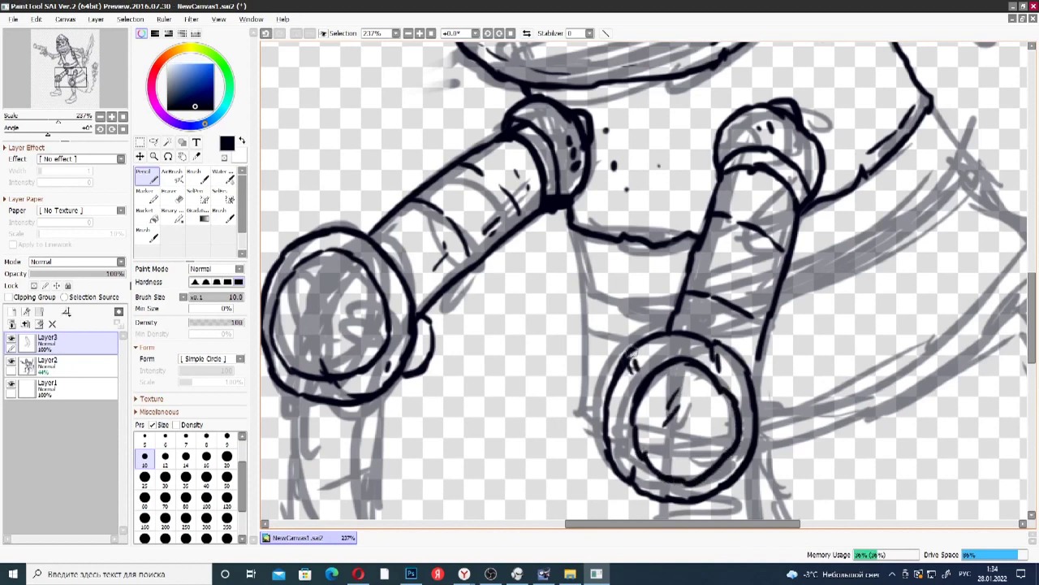
{"action": "mouse_move", "coordinate": [751, 346]}
{"action": "left_mouse_down"}
{"action": "mouse_move", "coordinate": [754, 404]}
{"action": "mouse_move", "coordinate": [752, 389]}
{"action": "mouse_move", "coordinate": [772, 396]}
{"action": "mouse_move", "coordinate": [778, 431]}
{"action": "mouse_move", "coordinate": [749, 467]}
{"action": "left_mouse_up"}
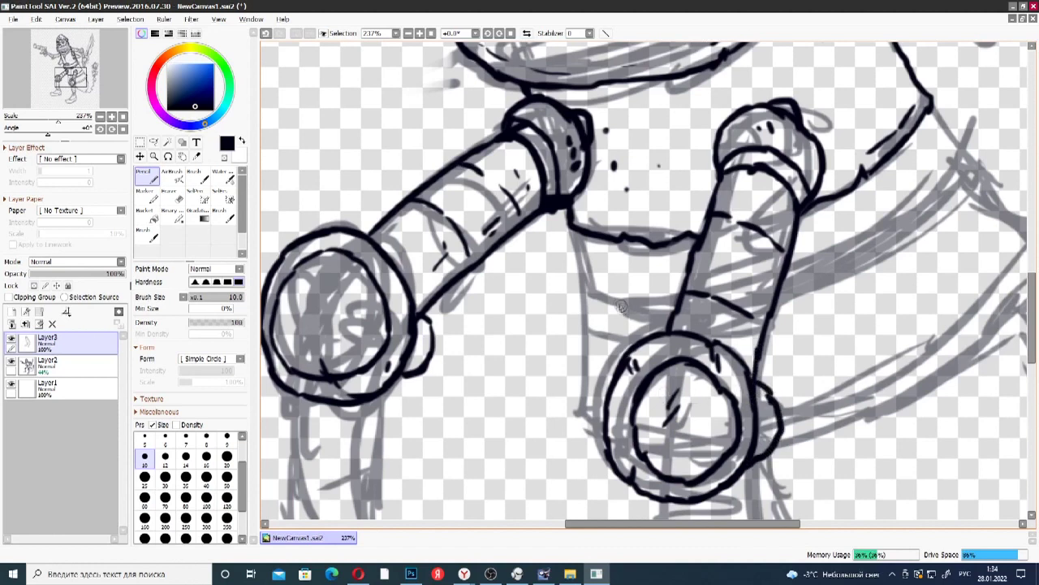
- Ink two trim bands below the skirt's hem, continuing them behind the rear thigh to the back edge
{"action": "mouse_move", "coordinate": [575, 230]}
{"action": "left_mouse_down"}
{"action": "mouse_move", "coordinate": [579, 267]}
{"action": "mouse_move", "coordinate": [606, 303]}
{"action": "mouse_move", "coordinate": [596, 295]}
{"action": "mouse_move", "coordinate": [687, 304]}
{"action": "left_mouse_up"}
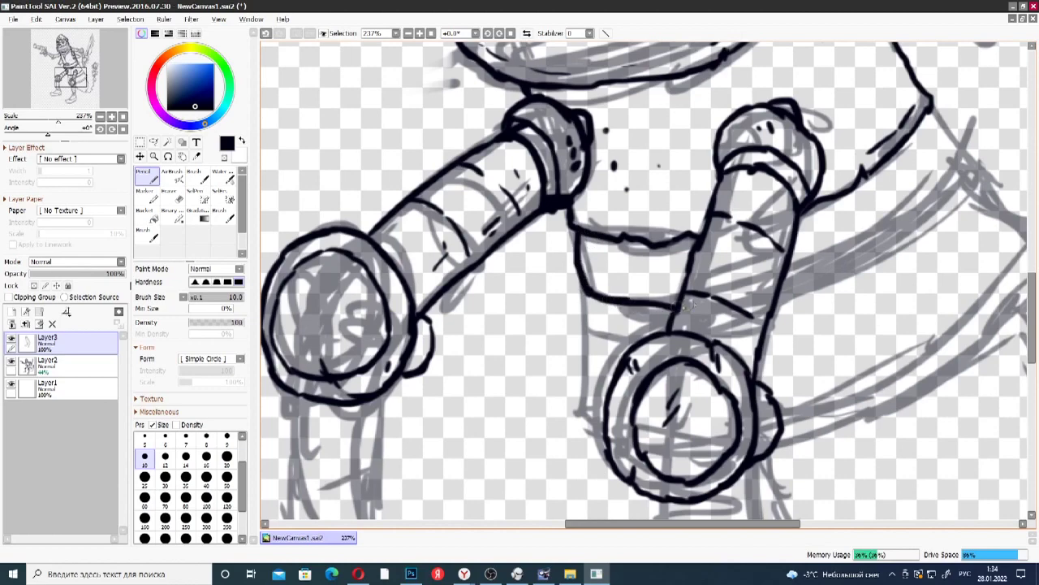
{"action": "left_click_drag", "start_coordinate": [620, 523], "coordinate": [671, 522]}
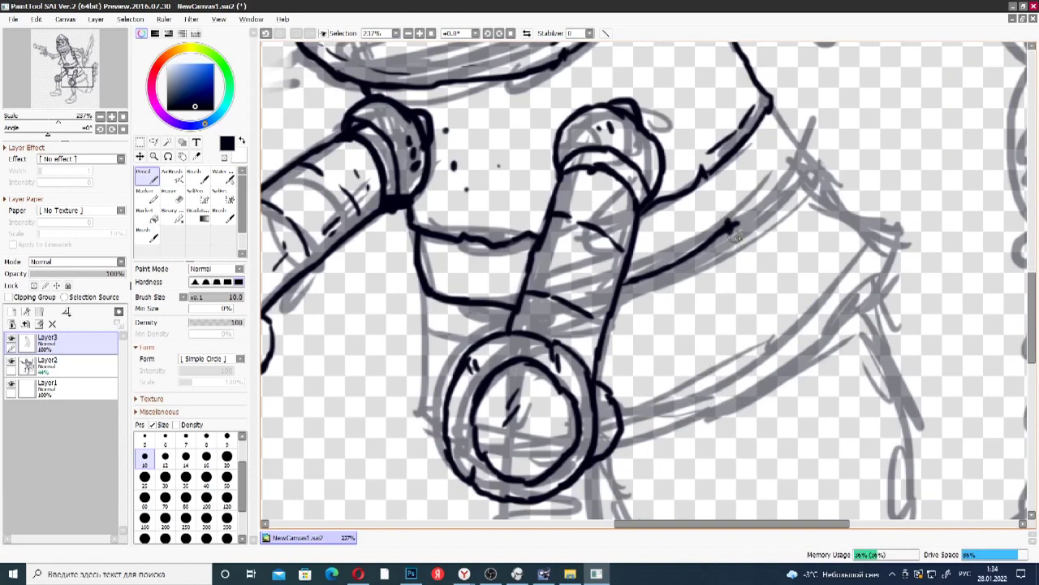
{"action": "left_click_drag", "start_coordinate": [741, 222], "coordinate": [804, 148]}
{"action": "left_click_drag", "start_coordinate": [773, 107], "coordinate": [803, 161]}
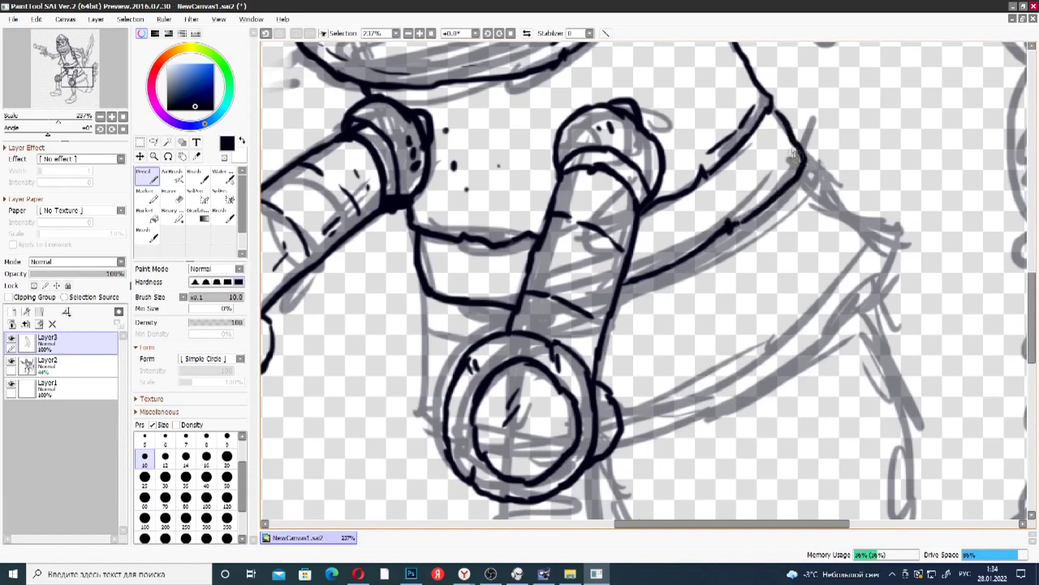
{"action": "left_click_drag", "start_coordinate": [801, 160], "coordinate": [818, 187]}
{"action": "left_click_drag", "start_coordinate": [428, 320], "coordinate": [512, 335]}
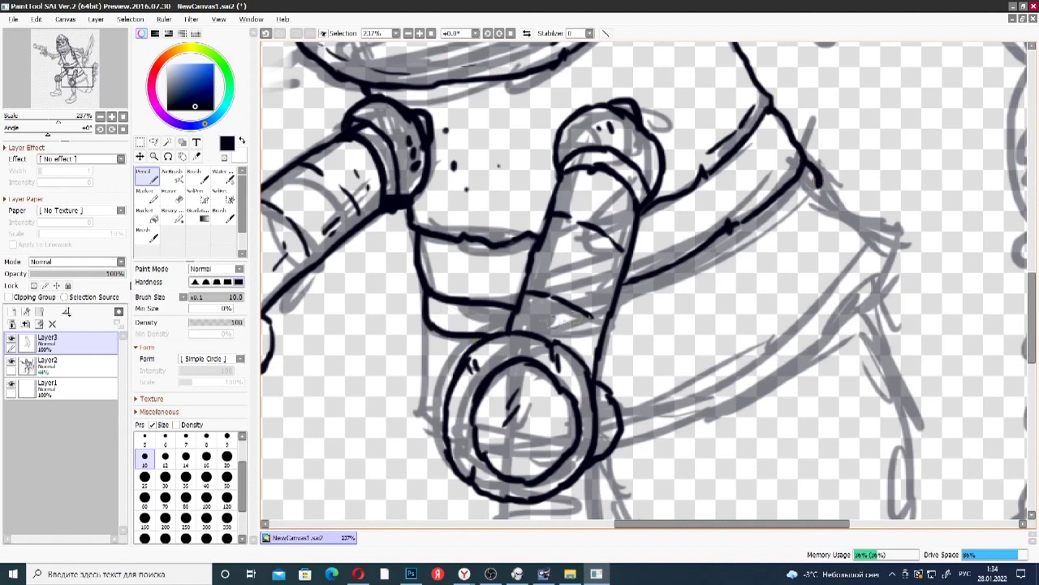
{"action": "mouse_move", "coordinate": [611, 313]}
{"action": "left_mouse_down"}
{"action": "mouse_move", "coordinate": [720, 271]}
{"action": "mouse_move", "coordinate": [692, 284]}
{"action": "mouse_move", "coordinate": [783, 233]}
{"action": "mouse_move", "coordinate": [821, 189]}
{"action": "left_mouse_up"}
- Ink the skirt's lower tier with its front edge, back edge and double bottom hem on both sides of the rear knee
{"action": "mouse_move", "coordinate": [430, 333]}
{"action": "left_mouse_down"}
{"action": "mouse_move", "coordinate": [414, 406]}
{"action": "mouse_move", "coordinate": [453, 429]}
{"action": "left_mouse_up"}
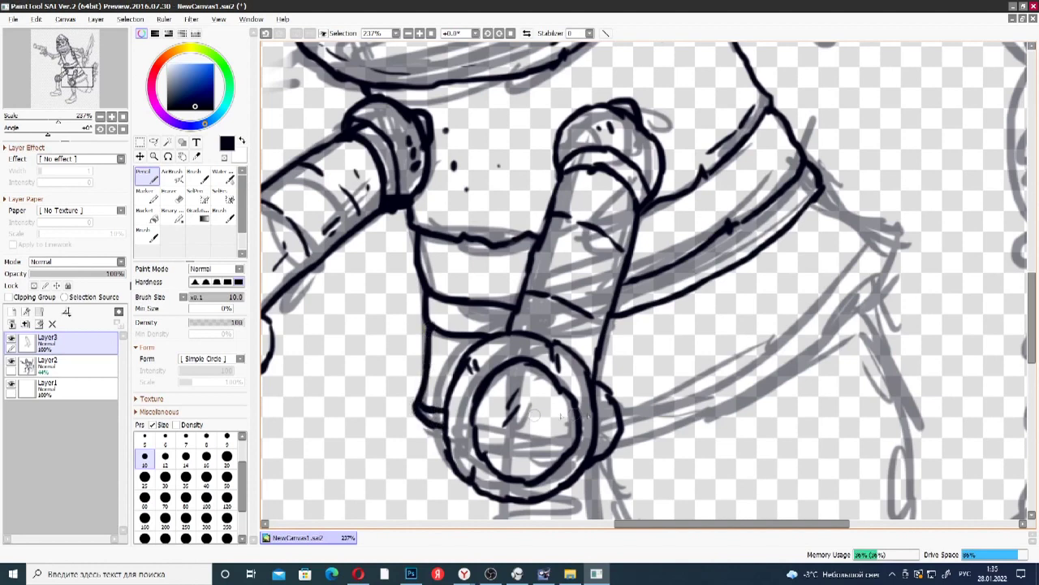
{"action": "mouse_move", "coordinate": [618, 438]}
{"action": "left_mouse_down"}
{"action": "mouse_move", "coordinate": [791, 361]}
{"action": "mouse_move", "coordinate": [775, 378]}
{"action": "mouse_move", "coordinate": [877, 295]}
{"action": "mouse_move", "coordinate": [894, 248]}
{"action": "mouse_move", "coordinate": [817, 185]}
{"action": "left_mouse_up"}
{"action": "mouse_move", "coordinate": [875, 247]}
{"action": "left_mouse_down"}
{"action": "mouse_move", "coordinate": [816, 324]}
{"action": "mouse_move", "coordinate": [743, 375]}
{"action": "mouse_move", "coordinate": [634, 412]}
{"action": "left_mouse_up"}
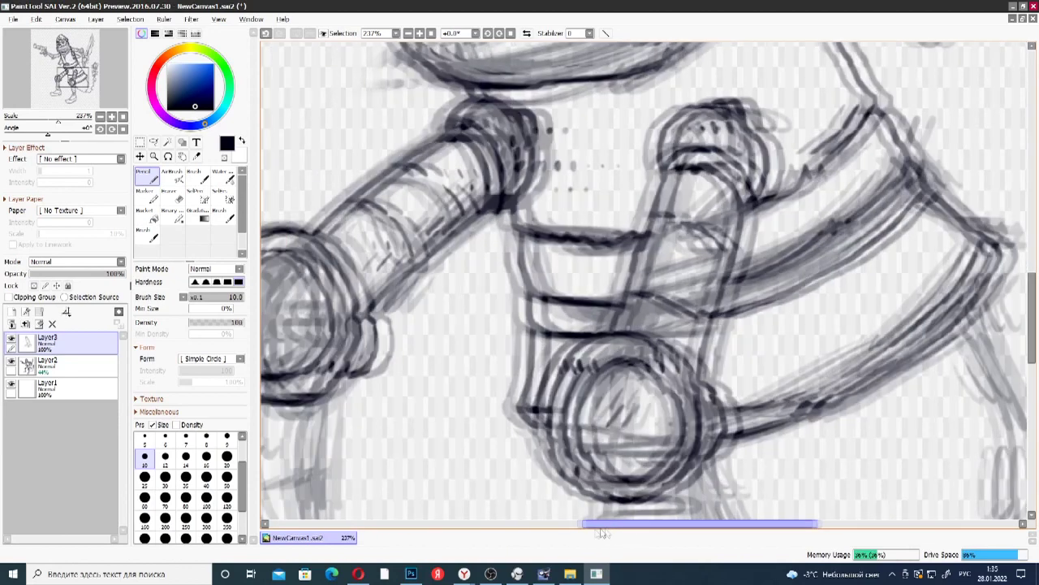
- Ink the rear upper arm's top and bottom edges from the shoulder with a cross band line
{"action": "left_click_drag", "start_coordinate": [639, 528], "coordinate": [558, 528]}
{"action": "mouse_move", "coordinate": [1033, 334]}
{"action": "left_mouse_down"}
{"action": "mouse_move", "coordinate": [1033, 372]}
{"action": "mouse_move", "coordinate": [1034, 229]}
{"action": "left_mouse_up"}
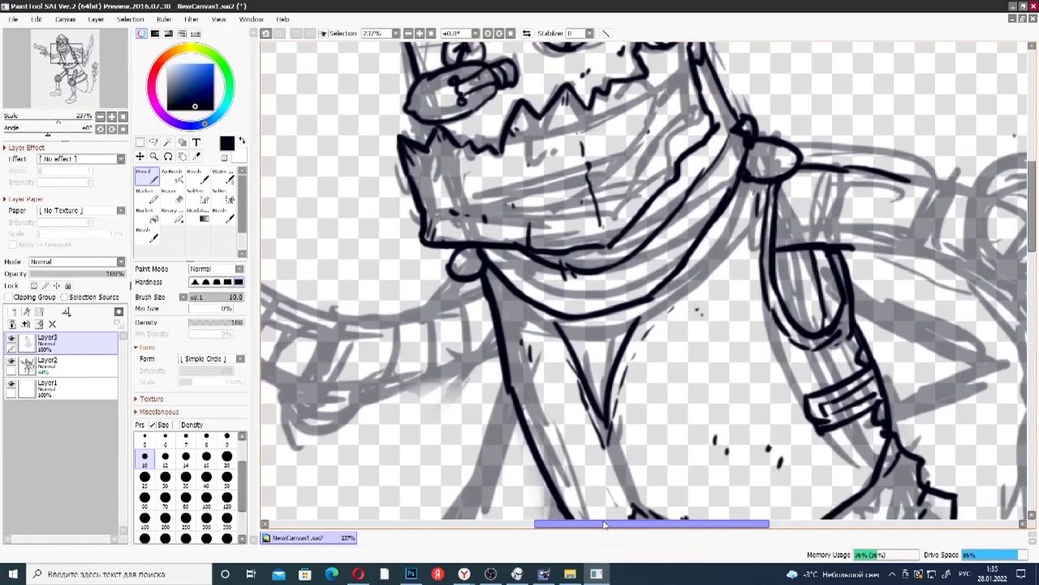
{"action": "left_click_drag", "start_coordinate": [581, 528], "coordinate": [695, 528]}
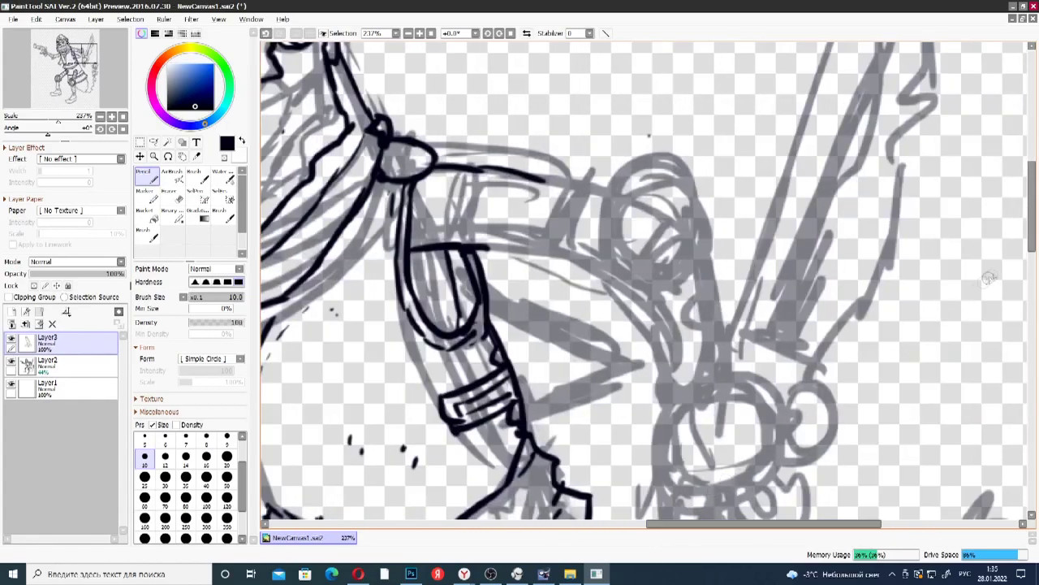
{"action": "left_click", "coordinate": [1034, 268]}
{"action": "left_click_drag", "start_coordinate": [1035, 274], "coordinate": [1038, 192]}
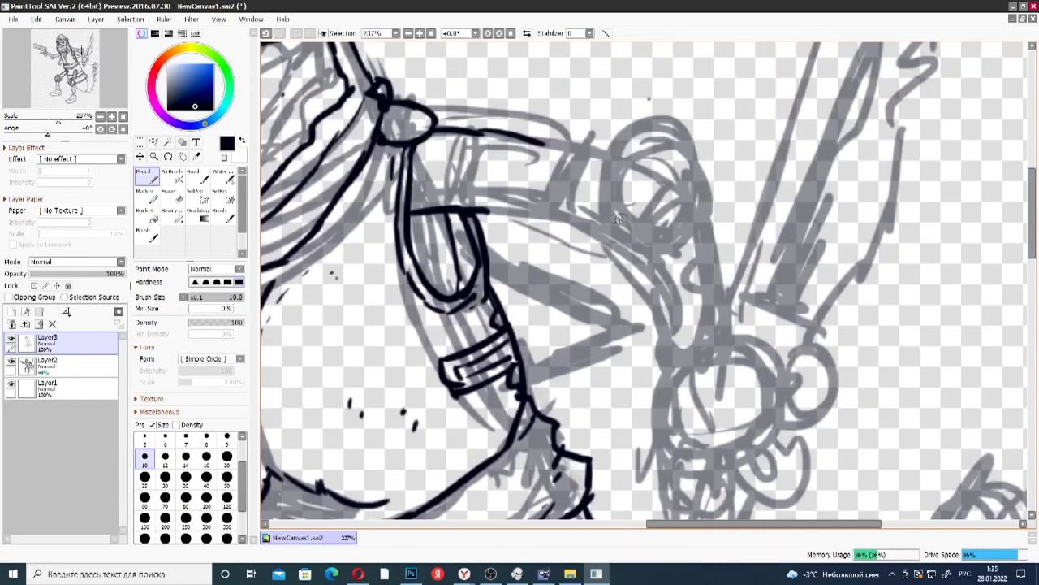
{"action": "left_click_drag", "start_coordinate": [482, 209], "coordinate": [600, 240]}
{"action": "left_click_drag", "start_coordinate": [541, 143], "coordinate": [603, 156]}
{"action": "left_click_drag", "start_coordinate": [472, 137], "coordinate": [473, 186]}
- Finish the upper arm's band details and ink the elbow as a double-ringed disc with shading marks
{"action": "mouse_move", "coordinate": [539, 148]}
{"action": "left_mouse_down"}
{"action": "mouse_move", "coordinate": [522, 180]}
{"action": "mouse_move", "coordinate": [483, 188]}
{"action": "mouse_move", "coordinate": [614, 213]}
{"action": "mouse_move", "coordinate": [617, 225]}
{"action": "mouse_move", "coordinate": [603, 190]}
{"action": "mouse_move", "coordinate": [616, 153]}
{"action": "mouse_move", "coordinate": [654, 123]}
{"action": "mouse_move", "coordinate": [702, 149]}
{"action": "mouse_move", "coordinate": [698, 141]}
{"action": "mouse_move", "coordinate": [716, 173]}
{"action": "mouse_move", "coordinate": [693, 232]}
{"action": "mouse_move", "coordinate": [643, 243]}
{"action": "mouse_move", "coordinate": [610, 221]}
{"action": "mouse_move", "coordinate": [660, 242]}
{"action": "mouse_move", "coordinate": [682, 232]}
{"action": "mouse_move", "coordinate": [691, 219]}
{"action": "mouse_move", "coordinate": [648, 225]}
{"action": "mouse_move", "coordinate": [625, 190]}
{"action": "mouse_move", "coordinate": [638, 146]}
{"action": "mouse_move", "coordinate": [679, 156]}
{"action": "mouse_move", "coordinate": [691, 183]}
{"action": "mouse_move", "coordinate": [686, 220]}
{"action": "mouse_move", "coordinate": [640, 219]}
{"action": "mouse_move", "coordinate": [626, 180]}
{"action": "left_mouse_up"}
{"action": "left_click_drag", "start_coordinate": [638, 183], "coordinate": [642, 208]}
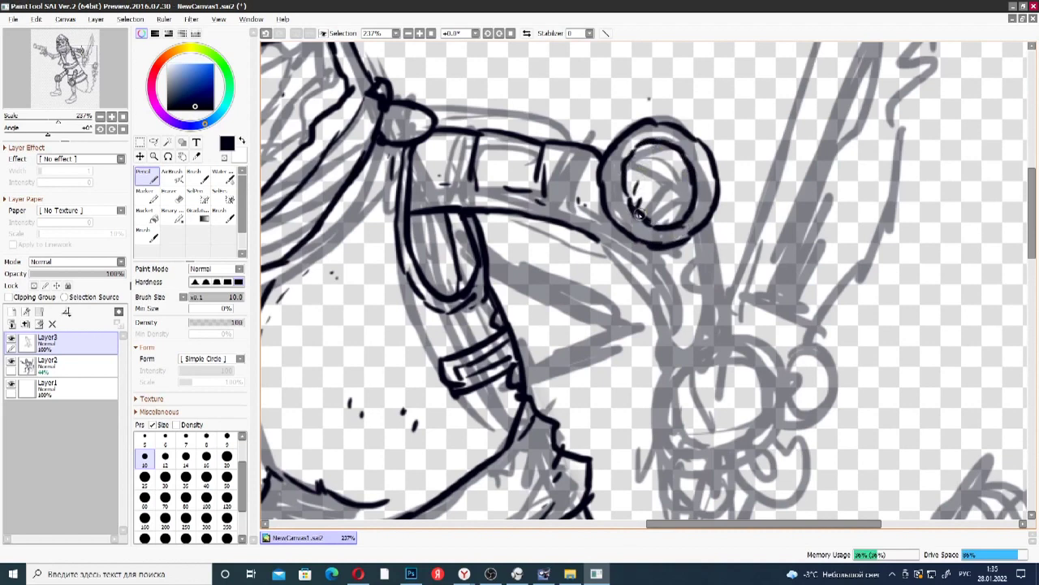
{"action": "left_click_drag", "start_coordinate": [707, 141], "coordinate": [694, 182]}
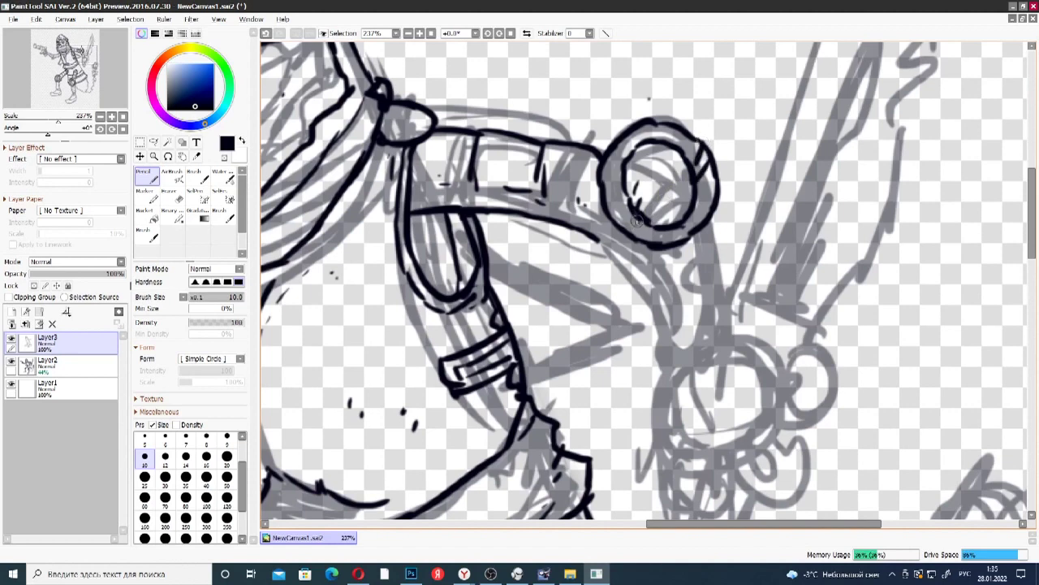
- Ink the rear forearm below the elbow with a rounded knob, a curved cuff and cross band lines
{"action": "mouse_move", "coordinate": [601, 214]}
{"action": "left_mouse_down"}
{"action": "mouse_move", "coordinate": [603, 243]}
{"action": "mouse_move", "coordinate": [657, 288]}
{"action": "mouse_move", "coordinate": [666, 357]}
{"action": "left_mouse_up"}
{"action": "mouse_move", "coordinate": [704, 228]}
{"action": "left_mouse_down"}
{"action": "mouse_move", "coordinate": [727, 291]}
{"action": "mouse_move", "coordinate": [719, 334]}
{"action": "mouse_move", "coordinate": [668, 359]}
{"action": "left_mouse_up"}
{"action": "mouse_move", "coordinate": [729, 325]}
{"action": "left_mouse_down"}
{"action": "mouse_move", "coordinate": [672, 335]}
{"action": "mouse_move", "coordinate": [730, 320]}
{"action": "left_mouse_up"}
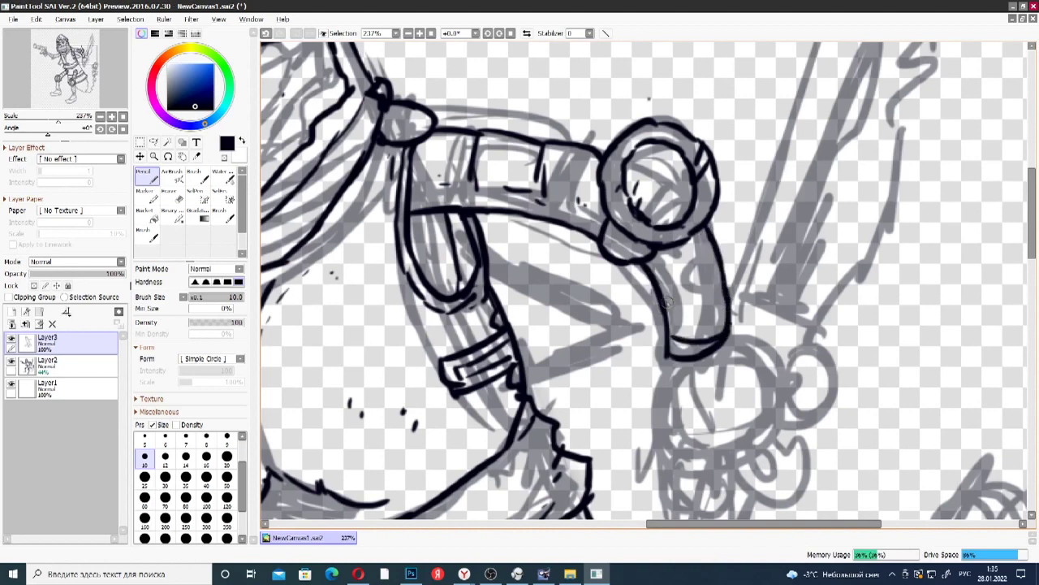
{"action": "left_click_drag", "start_coordinate": [660, 302], "coordinate": [719, 292]}
{"action": "left_click_drag", "start_coordinate": [663, 276], "coordinate": [719, 266]}
{"action": "left_click_drag", "start_coordinate": [681, 256], "coordinate": [711, 244]}
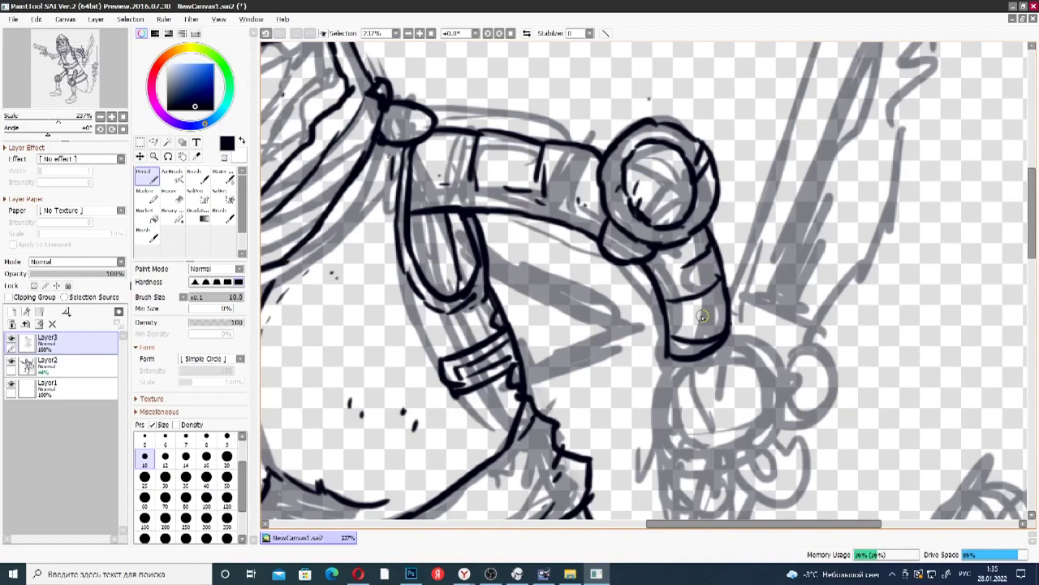
- Ink the rear hand's round palm disc with an inner outline and the wrist collar joining it to the forearm
{"action": "left_click", "coordinate": [1031, 272]}
{"action": "left_click_drag", "start_coordinate": [1031, 272], "coordinate": [1024, 197]}
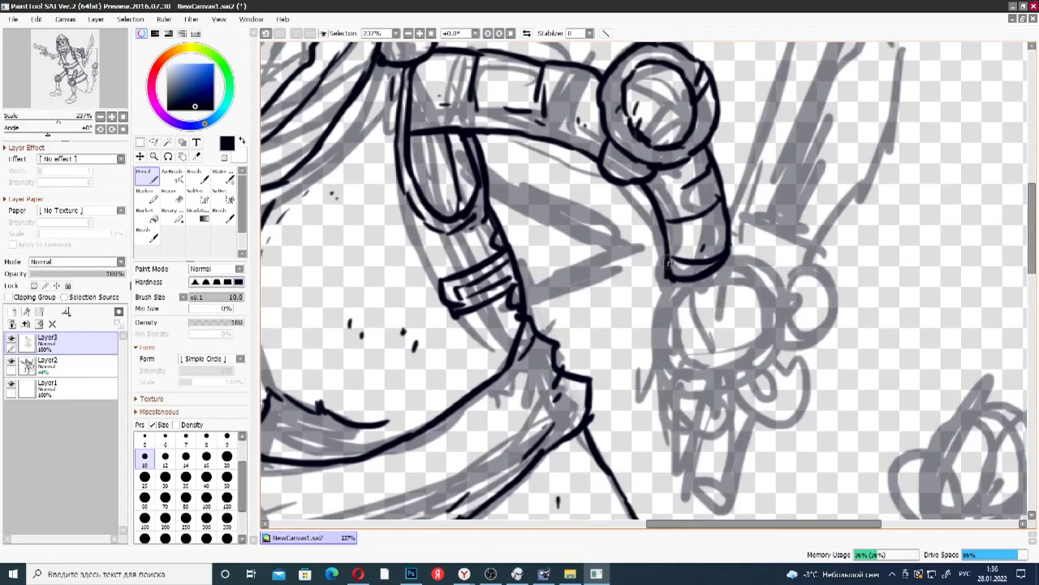
{"action": "mouse_move", "coordinate": [679, 282]}
{"action": "left_mouse_down"}
{"action": "mouse_move", "coordinate": [712, 294]}
{"action": "mouse_move", "coordinate": [657, 303]}
{"action": "mouse_move", "coordinate": [655, 330]}
{"action": "mouse_move", "coordinate": [700, 385]}
{"action": "mouse_move", "coordinate": [760, 356]}
{"action": "mouse_move", "coordinate": [780, 332]}
{"action": "left_mouse_up"}
{"action": "mouse_move", "coordinate": [731, 256]}
{"action": "left_mouse_down"}
{"action": "mouse_move", "coordinate": [767, 277]}
{"action": "mouse_move", "coordinate": [778, 335]}
{"action": "mouse_move", "coordinate": [757, 276]}
{"action": "left_mouse_up"}
{"action": "mouse_move", "coordinate": [673, 297]}
{"action": "left_mouse_down"}
{"action": "mouse_move", "coordinate": [674, 343]}
{"action": "mouse_move", "coordinate": [701, 367]}
{"action": "mouse_move", "coordinate": [752, 341]}
{"action": "mouse_move", "coordinate": [737, 281]}
{"action": "left_mouse_up"}
- Ink the rear hand's rounded fingers with their small connecting joints, including the long segmented lower finger
{"action": "mouse_move", "coordinate": [748, 373]}
{"action": "left_mouse_down"}
{"action": "mouse_move", "coordinate": [771, 357]}
{"action": "mouse_move", "coordinate": [775, 387]}
{"action": "mouse_move", "coordinate": [745, 390]}
{"action": "mouse_move", "coordinate": [788, 418]}
{"action": "left_mouse_up"}
{"action": "mouse_move", "coordinate": [765, 358]}
{"action": "left_mouse_down"}
{"action": "mouse_move", "coordinate": [793, 359]}
{"action": "mouse_move", "coordinate": [806, 402]}
{"action": "mouse_move", "coordinate": [739, 406]}
{"action": "left_mouse_up"}
{"action": "mouse_move", "coordinate": [686, 383]}
{"action": "left_mouse_down"}
{"action": "mouse_move", "coordinate": [695, 431]}
{"action": "mouse_move", "coordinate": [661, 389]}
{"action": "mouse_move", "coordinate": [671, 372]}
{"action": "mouse_move", "coordinate": [683, 421]}
{"action": "left_mouse_up"}
{"action": "mouse_move", "coordinate": [780, 306]}
{"action": "left_mouse_down"}
{"action": "mouse_move", "coordinate": [792, 299]}
{"action": "mouse_move", "coordinate": [782, 326]}
{"action": "mouse_move", "coordinate": [794, 271]}
{"action": "mouse_move", "coordinate": [843, 299]}
{"action": "mouse_move", "coordinate": [822, 348]}
{"action": "mouse_move", "coordinate": [791, 335]}
{"action": "mouse_move", "coordinate": [800, 296]}
{"action": "mouse_move", "coordinate": [796, 333]}
{"action": "left_mouse_up"}
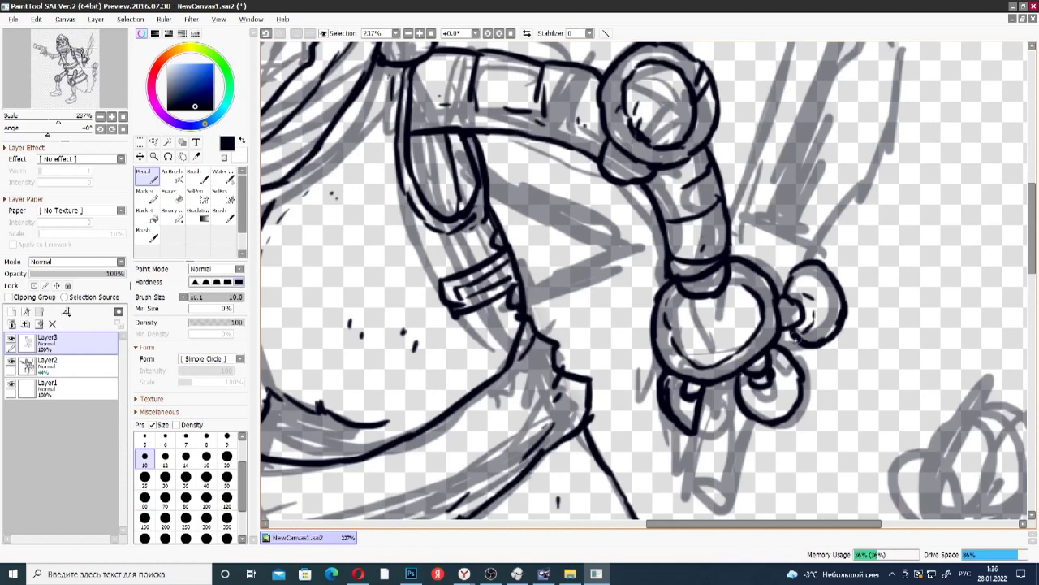
{"action": "mouse_move", "coordinate": [696, 407]}
{"action": "left_mouse_down"}
{"action": "mouse_move", "coordinate": [684, 492]}
{"action": "mouse_move", "coordinate": [758, 502]}
{"action": "mouse_move", "coordinate": [725, 432]}
{"action": "mouse_move", "coordinate": [738, 442]}
{"action": "mouse_move", "coordinate": [745, 413]}
{"action": "mouse_move", "coordinate": [717, 405]}
{"action": "mouse_move", "coordinate": [731, 404]}
{"action": "left_mouse_up"}
{"action": "left_click_drag", "start_coordinate": [688, 482], "coordinate": [734, 476]}
- Ink the sword's guard above the rear hand and the blade's outline up to the tip with a notched outer edge
{"action": "left_click_drag", "start_coordinate": [735, 212], "coordinate": [828, 262]}
{"action": "mouse_move", "coordinate": [786, 236]}
{"action": "left_mouse_down"}
{"action": "mouse_move", "coordinate": [792, 268]}
{"action": "mouse_move", "coordinate": [781, 258]}
{"action": "left_mouse_up"}
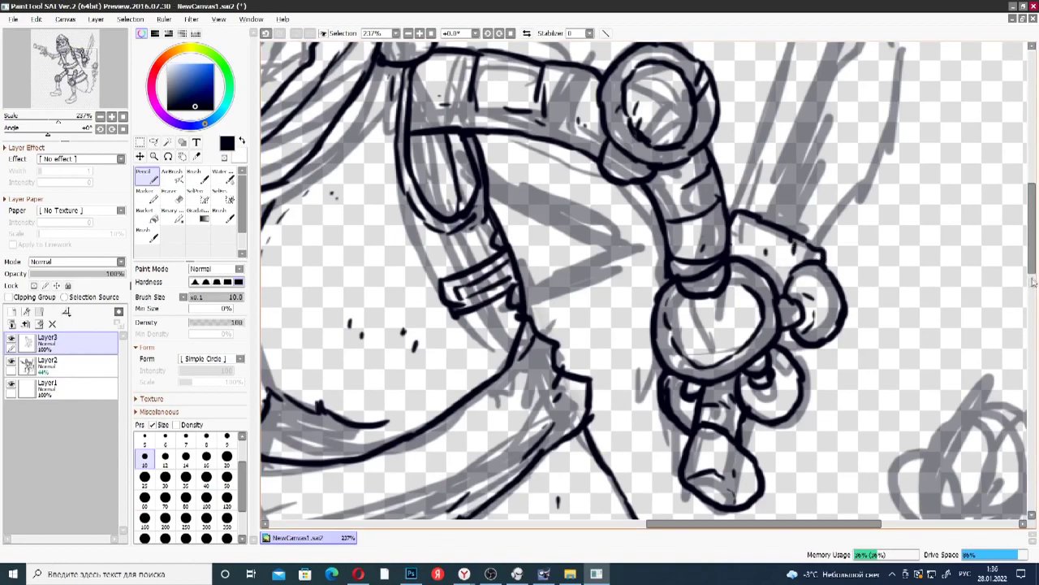
{"action": "scroll", "coordinate": [1015, 317], "scroll_direction": "up", "scroll_amount": 4}
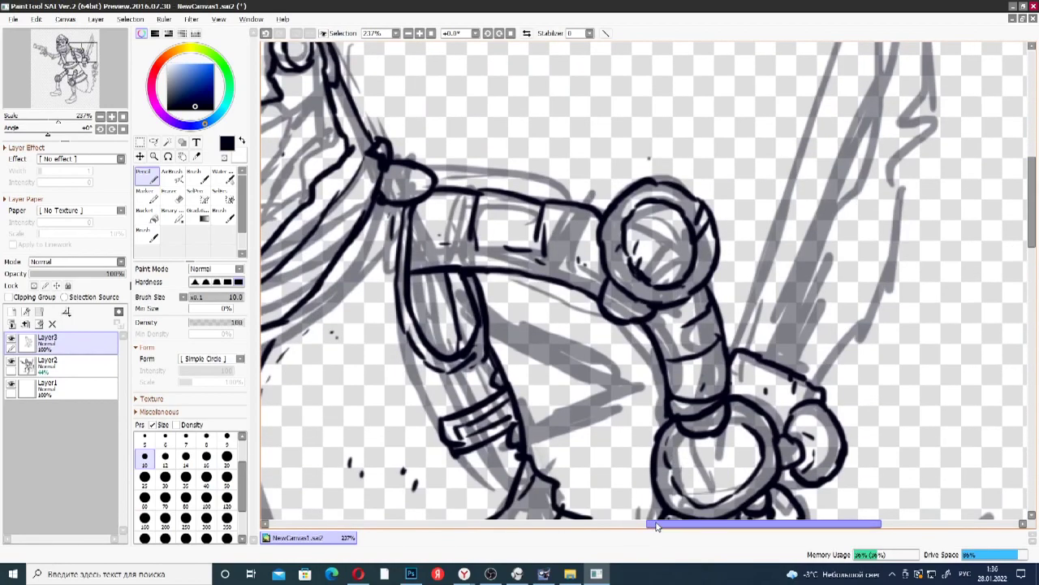
{"action": "scroll", "coordinate": [657, 522], "scroll_direction": "right", "scroll_amount": 5}
{"action": "left_click_drag", "start_coordinate": [537, 347], "coordinate": [621, 124]}
{"action": "left_click_drag", "start_coordinate": [1032, 295], "coordinate": [1031, 163]}
{"action": "mouse_move", "coordinate": [613, 346]}
{"action": "left_mouse_down"}
{"action": "mouse_move", "coordinate": [646, 203]}
{"action": "mouse_move", "coordinate": [708, 45]}
{"action": "mouse_move", "coordinate": [727, 294]}
{"action": "mouse_move", "coordinate": [693, 441]}
{"action": "left_mouse_up"}
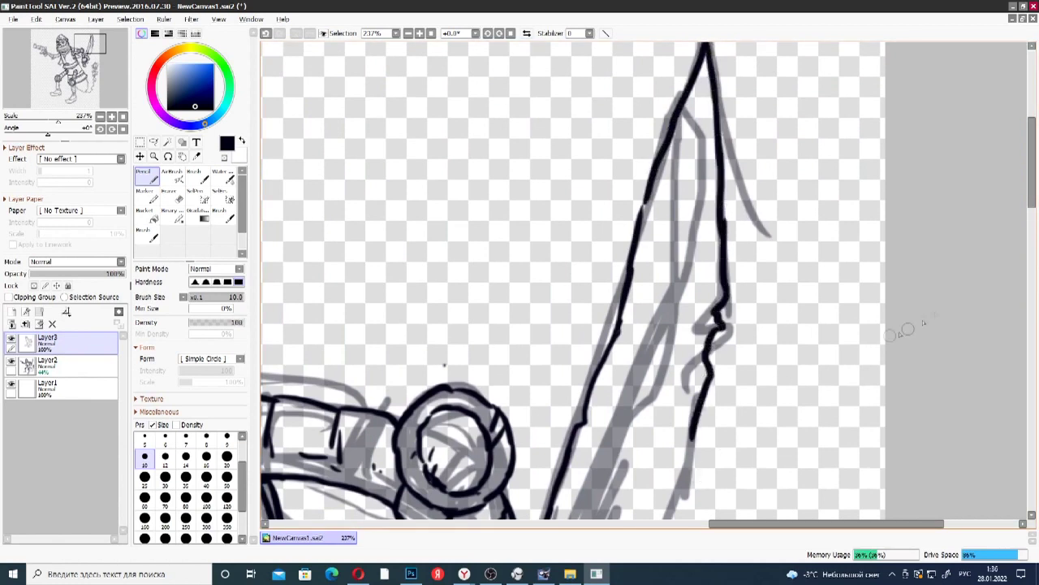
- Extend the blade's notched outer edge downward and ink the inner ridge line with broken scratch marks beside it
{"action": "left_click", "coordinate": [1033, 276]}
{"action": "left_click_drag", "start_coordinate": [1033, 276], "coordinate": [1033, 204]}
{"action": "mouse_move", "coordinate": [697, 307]}
{"action": "left_mouse_down"}
{"action": "mouse_move", "coordinate": [666, 414]}
{"action": "mouse_move", "coordinate": [610, 469]}
{"action": "mouse_move", "coordinate": [627, 329]}
{"action": "mouse_move", "coordinate": [696, 124]}
{"action": "left_mouse_up"}
{"action": "left_click_drag", "start_coordinate": [1031, 300], "coordinate": [1030, 165]}
{"action": "mouse_move", "coordinate": [692, 235]}
{"action": "left_mouse_down"}
{"action": "mouse_move", "coordinate": [702, 158]}
{"action": "mouse_move", "coordinate": [678, 110]}
{"action": "left_mouse_up"}
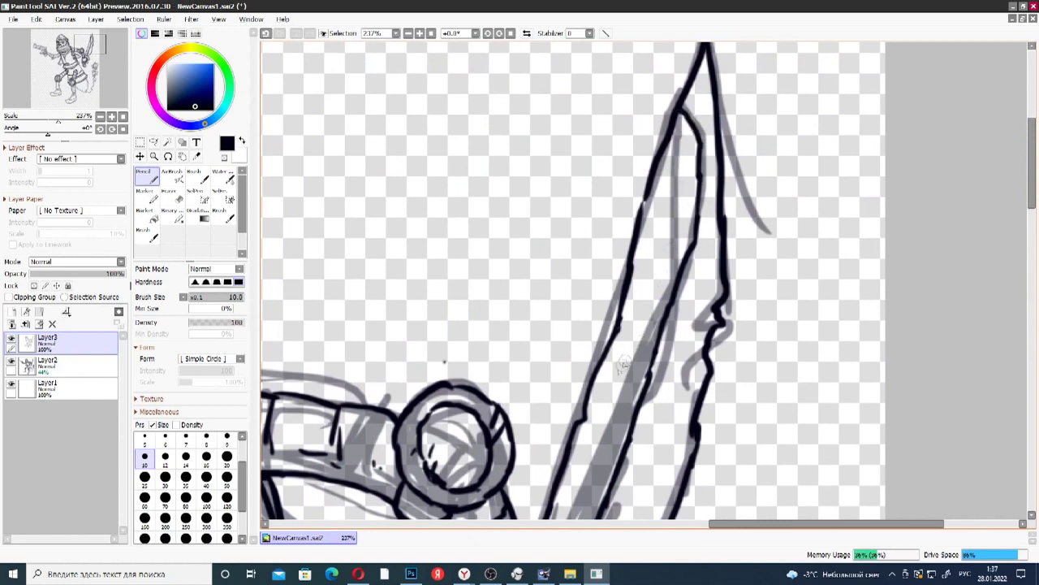
{"action": "mouse_move", "coordinate": [573, 479]}
{"action": "left_mouse_down"}
{"action": "mouse_move", "coordinate": [631, 333]}
{"action": "mouse_move", "coordinate": [663, 206]}
{"action": "left_mouse_up"}
{"action": "left_click_drag", "start_coordinate": [678, 161], "coordinate": [667, 253]}
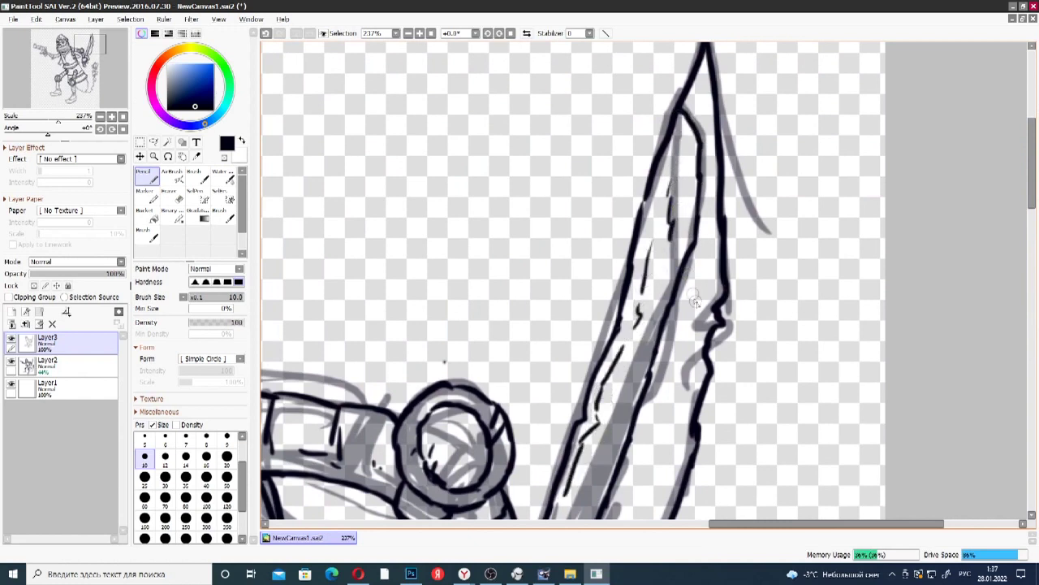
- Ink short scratch marks beside the notches of the sword blade and just below its tip
{"action": "left_click_drag", "start_coordinate": [703, 357], "coordinate": [691, 377]}
{"action": "left_click_drag", "start_coordinate": [668, 416], "coordinate": [667, 426]}
{"action": "left_click_drag", "start_coordinate": [699, 91], "coordinate": [695, 73]}
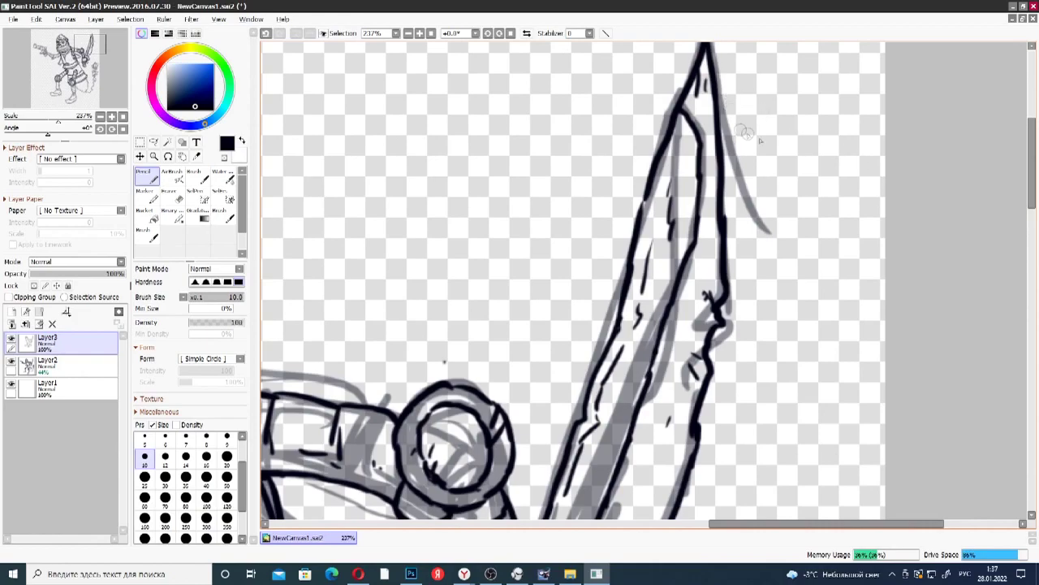
{"action": "scroll", "coordinate": [994, 290], "scroll_direction": "down", "scroll_amount": 10}
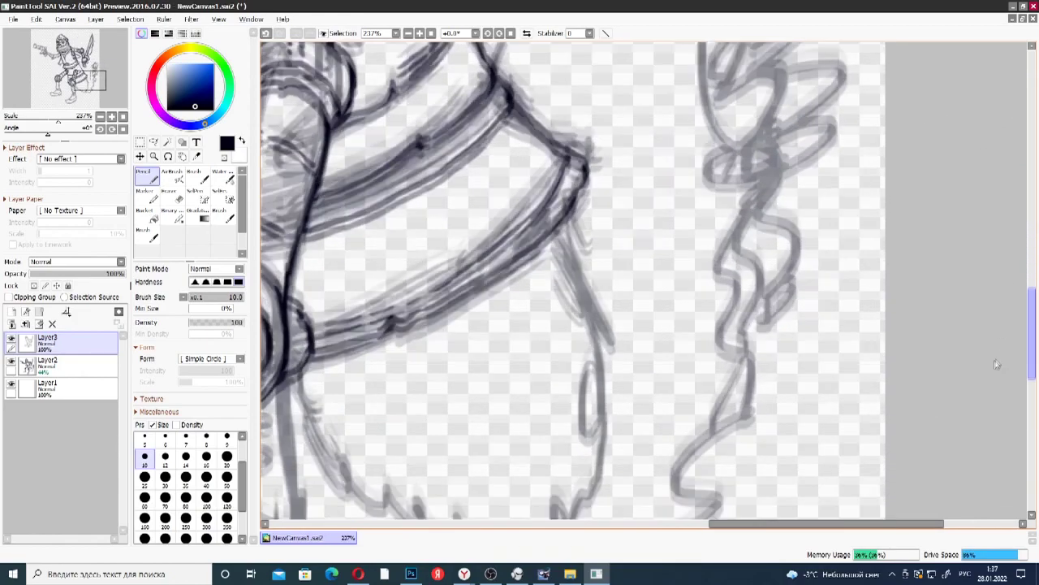
{"action": "scroll", "coordinate": [992, 368], "scroll_direction": "down", "scroll_amount": 3}
{"action": "left_click", "coordinate": [650, 528]}
{"action": "left_click_drag", "start_coordinate": [650, 530], "coordinate": [727, 524]}
{"action": "left_click_drag", "start_coordinate": [1031, 345], "coordinate": [1031, 242]}
{"action": "left_click_drag", "start_coordinate": [414, 235], "coordinate": [392, 313]}
{"action": "key", "text": "ctrl+z"}
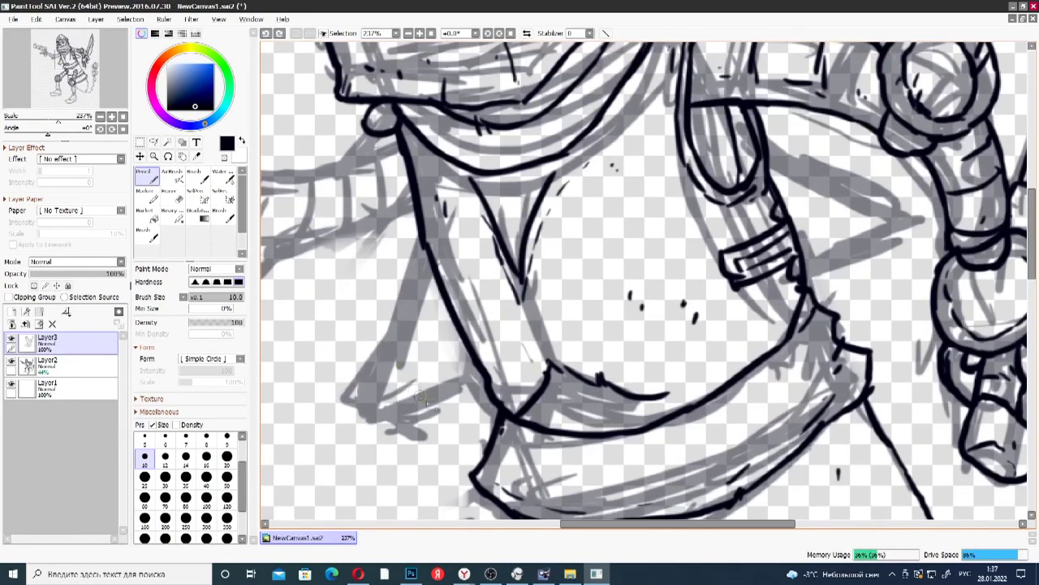
- Ink the front arm's round elbow joint with a line across its middle and short inner marks
{"action": "left_click_drag", "start_coordinate": [572, 526], "coordinate": [472, 526]}
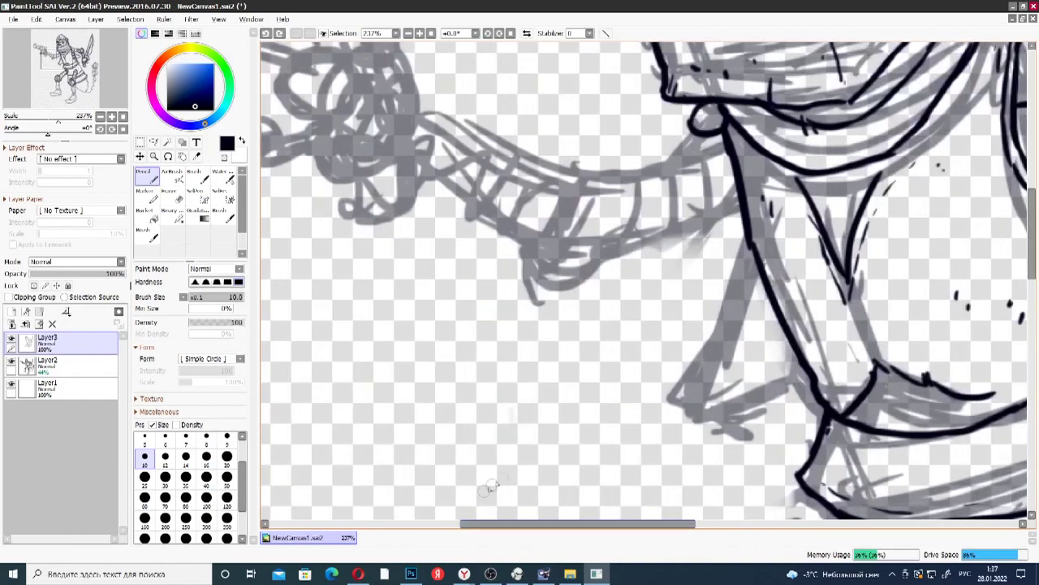
{"action": "left_click_drag", "start_coordinate": [1038, 280], "coordinate": [1036, 252]}
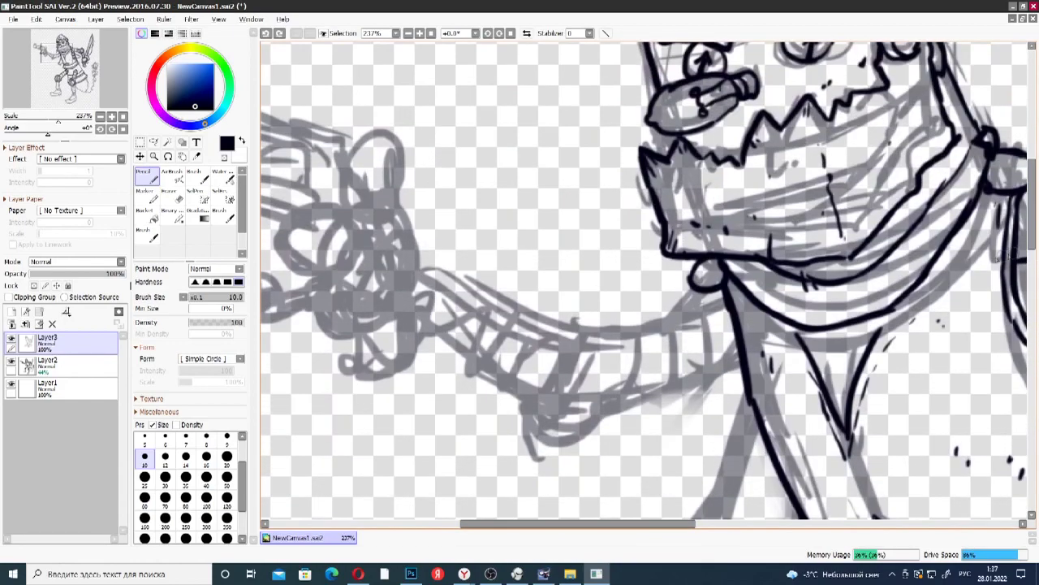
{"action": "mouse_move", "coordinate": [527, 401]}
{"action": "left_mouse_down"}
{"action": "mouse_move", "coordinate": [568, 435]}
{"action": "mouse_move", "coordinate": [609, 408]}
{"action": "left_mouse_up"}
{"action": "mouse_move", "coordinate": [517, 396]}
{"action": "left_mouse_down"}
{"action": "mouse_move", "coordinate": [614, 393]}
{"action": "mouse_move", "coordinate": [559, 347]}
{"action": "mouse_move", "coordinate": [601, 387]}
{"action": "mouse_move", "coordinate": [602, 404]}
{"action": "left_mouse_up"}
{"action": "mouse_move", "coordinate": [561, 351]}
{"action": "left_mouse_down"}
{"action": "mouse_move", "coordinate": [535, 371]}
{"action": "mouse_move", "coordinate": [564, 424]}
{"action": "left_mouse_up"}
{"action": "left_click_drag", "start_coordinate": [543, 372], "coordinate": [568, 365]}
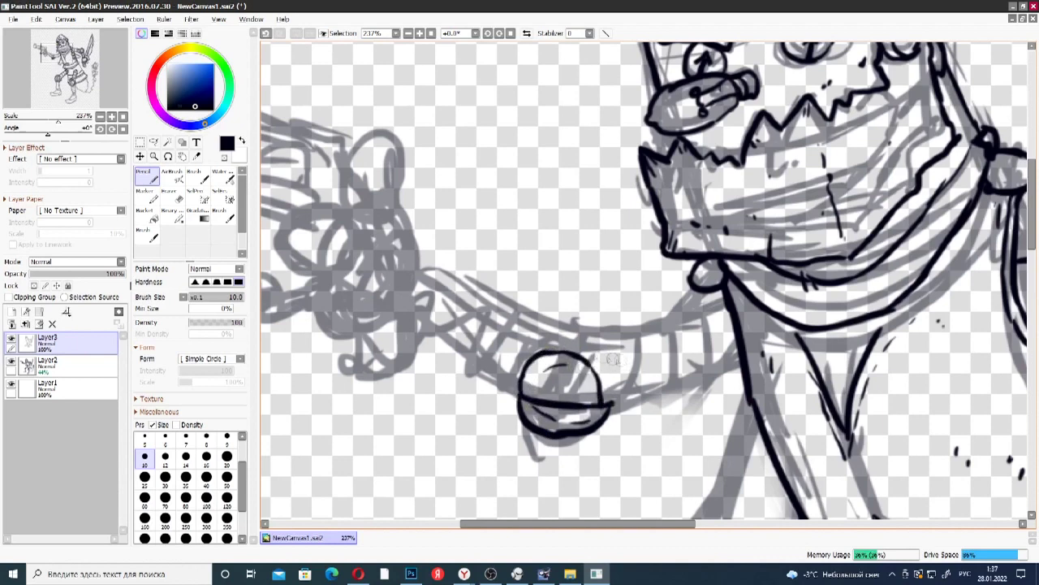
- Ink the front upper arm from the elbow to the shoulder, adding curved segment bands and a small oval above the elbow
{"action": "mouse_move", "coordinate": [548, 321]}
{"action": "left_mouse_down"}
{"action": "mouse_move", "coordinate": [561, 341]}
{"action": "mouse_move", "coordinate": [597, 348]}
{"action": "left_mouse_up"}
{"action": "mouse_move", "coordinate": [548, 322]}
{"action": "left_mouse_down"}
{"action": "mouse_move", "coordinate": [589, 321]}
{"action": "mouse_move", "coordinate": [606, 343]}
{"action": "mouse_move", "coordinate": [575, 345]}
{"action": "mouse_move", "coordinate": [657, 326]}
{"action": "mouse_move", "coordinate": [701, 290]}
{"action": "left_mouse_up"}
{"action": "mouse_move", "coordinate": [611, 404]}
{"action": "left_mouse_down"}
{"action": "mouse_move", "coordinate": [715, 379]}
{"action": "mouse_move", "coordinate": [741, 356]}
{"action": "left_mouse_up"}
{"action": "left_click_drag", "start_coordinate": [711, 324], "coordinate": [712, 377]}
{"action": "mouse_move", "coordinate": [658, 325]}
{"action": "left_mouse_down"}
{"action": "mouse_move", "coordinate": [671, 378]}
{"action": "mouse_move", "coordinate": [644, 364]}
{"action": "mouse_move", "coordinate": [629, 332]}
{"action": "mouse_move", "coordinate": [634, 378]}
{"action": "left_mouse_up"}
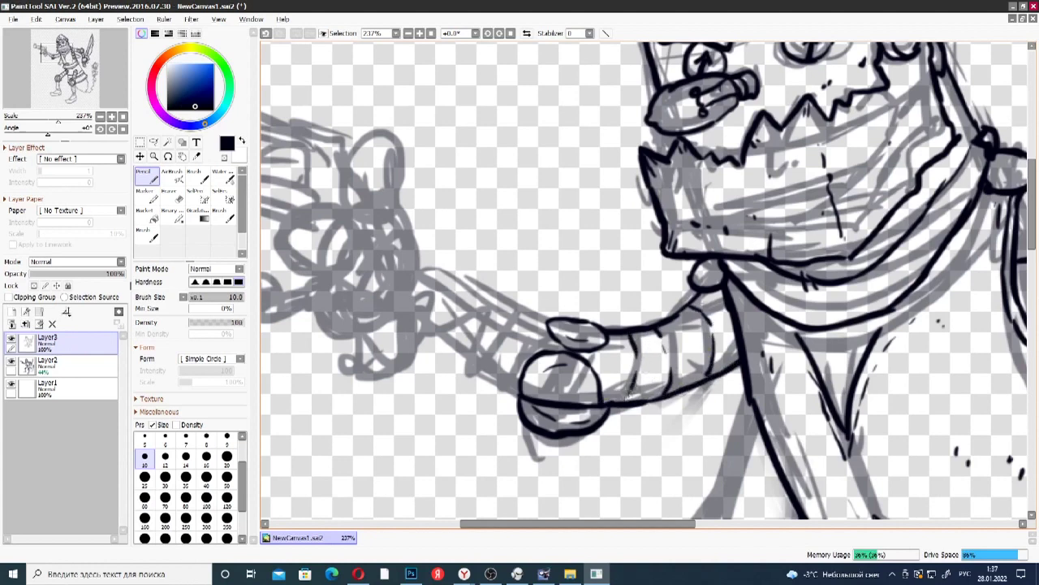
- Ink the front forearm's outline with curved segment bands, short marks and a rounded cuff at the wrist
{"action": "left_click_drag", "start_coordinate": [453, 344], "coordinate": [515, 400]}
{"action": "mouse_move", "coordinate": [426, 312]}
{"action": "left_mouse_down"}
{"action": "mouse_move", "coordinate": [459, 271]}
{"action": "mouse_move", "coordinate": [557, 329]}
{"action": "left_mouse_up"}
{"action": "mouse_move", "coordinate": [507, 396]}
{"action": "left_mouse_down"}
{"action": "mouse_move", "coordinate": [506, 355]}
{"action": "mouse_move", "coordinate": [534, 315]}
{"action": "left_mouse_up"}
{"action": "left_click_drag", "start_coordinate": [463, 358], "coordinate": [487, 294]}
{"action": "left_click_drag", "start_coordinate": [482, 329], "coordinate": [499, 349]}
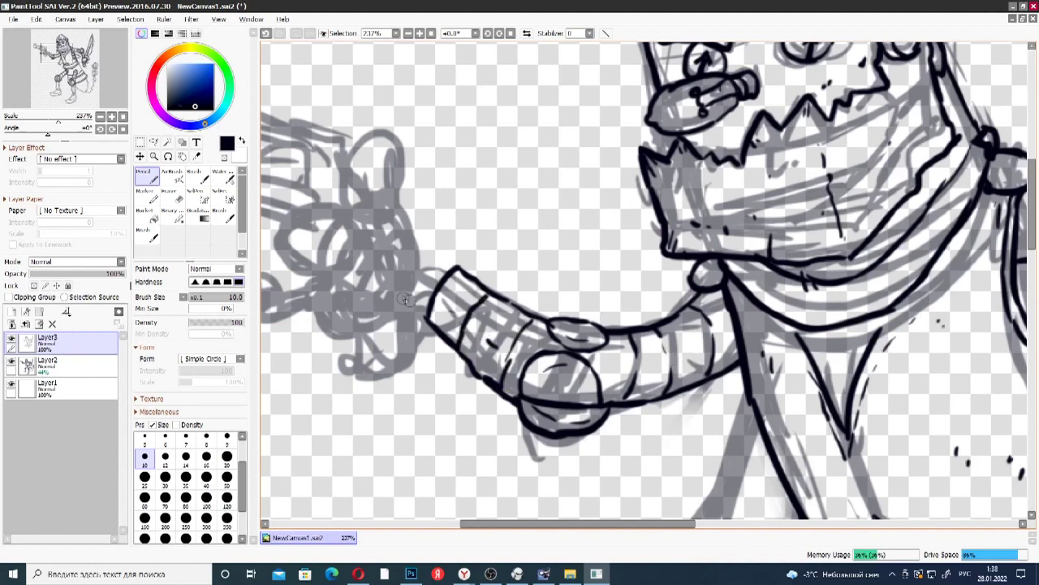
{"action": "mouse_move", "coordinate": [430, 318]}
{"action": "left_mouse_down"}
{"action": "mouse_move", "coordinate": [413, 272]}
{"action": "mouse_move", "coordinate": [454, 264]}
{"action": "left_mouse_up"}
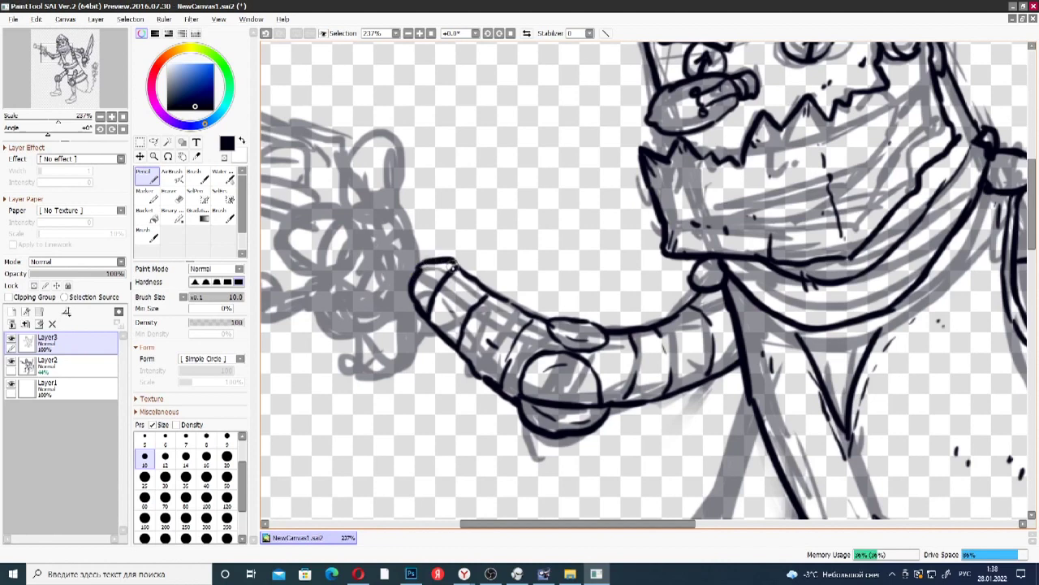
- Ink the pistol hand's rounded palm and its two large finger balls with their small connecting joints
{"action": "mouse_move", "coordinate": [421, 261]}
{"action": "left_mouse_down"}
{"action": "mouse_move", "coordinate": [388, 319]}
{"action": "mouse_move", "coordinate": [354, 329]}
{"action": "left_mouse_up"}
{"action": "mouse_move", "coordinate": [326, 256]}
{"action": "left_mouse_down"}
{"action": "mouse_move", "coordinate": [347, 241]}
{"action": "mouse_move", "coordinate": [362, 252]}
{"action": "mouse_move", "coordinate": [329, 254]}
{"action": "mouse_move", "coordinate": [339, 262]}
{"action": "mouse_move", "coordinate": [320, 251]}
{"action": "mouse_move", "coordinate": [327, 236]}
{"action": "mouse_move", "coordinate": [340, 261]}
{"action": "mouse_move", "coordinate": [308, 280]}
{"action": "mouse_move", "coordinate": [286, 260]}
{"action": "mouse_move", "coordinate": [280, 231]}
{"action": "mouse_move", "coordinate": [315, 201]}
{"action": "mouse_move", "coordinate": [337, 212]}
{"action": "mouse_move", "coordinate": [355, 245]}
{"action": "left_mouse_up"}
{"action": "mouse_move", "coordinate": [397, 204]}
{"action": "left_mouse_down"}
{"action": "mouse_move", "coordinate": [364, 205]}
{"action": "mouse_move", "coordinate": [383, 182]}
{"action": "mouse_move", "coordinate": [391, 198]}
{"action": "mouse_move", "coordinate": [358, 204]}
{"action": "mouse_move", "coordinate": [343, 154]}
{"action": "mouse_move", "coordinate": [369, 126]}
{"action": "mouse_move", "coordinate": [401, 154]}
{"action": "mouse_move", "coordinate": [395, 208]}
{"action": "left_mouse_up"}
{"action": "mouse_move", "coordinate": [322, 278]}
{"action": "left_mouse_down"}
{"action": "mouse_move", "coordinate": [343, 337]}
{"action": "mouse_move", "coordinate": [365, 337]}
{"action": "mouse_move", "coordinate": [377, 327]}
{"action": "mouse_move", "coordinate": [337, 273]}
{"action": "mouse_move", "coordinate": [370, 229]}
{"action": "mouse_move", "coordinate": [395, 222]}
{"action": "mouse_move", "coordinate": [425, 256]}
{"action": "left_mouse_up"}
{"action": "left_click_drag", "start_coordinate": [370, 334], "coordinate": [405, 306]}
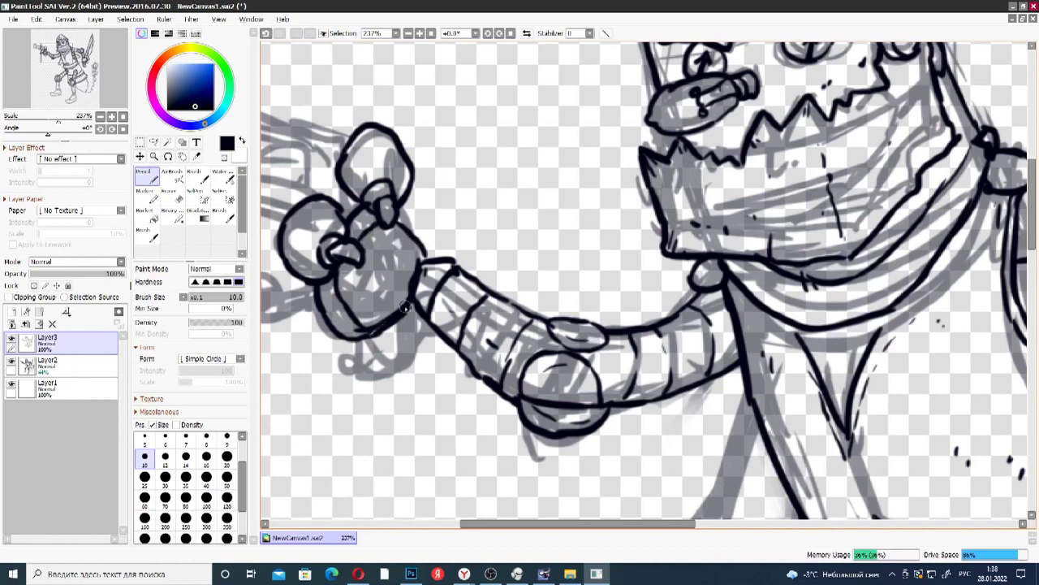
{"action": "mouse_move", "coordinate": [395, 195]}
{"action": "left_mouse_down"}
{"action": "mouse_move", "coordinate": [423, 240]}
{"action": "mouse_move", "coordinate": [423, 268]}
{"action": "left_mouse_up"}
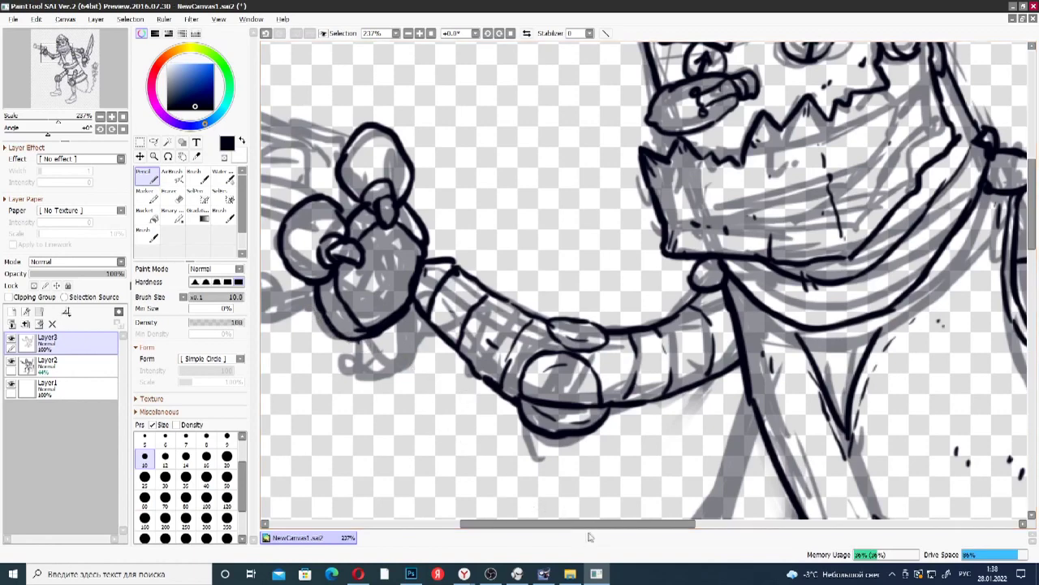
- Ink the pistol grip beneath the palm and the small ball on a short stem in front of the hand
{"action": "left_click_drag", "start_coordinate": [591, 524], "coordinate": [546, 523]}
{"action": "mouse_move", "coordinate": [470, 319]}
{"action": "left_mouse_down"}
{"action": "mouse_move", "coordinate": [465, 338]}
{"action": "mouse_move", "coordinate": [497, 341]}
{"action": "mouse_move", "coordinate": [472, 318]}
{"action": "mouse_move", "coordinate": [502, 367]}
{"action": "mouse_move", "coordinate": [549, 385]}
{"action": "mouse_move", "coordinate": [564, 376]}
{"action": "left_mouse_up"}
{"action": "mouse_move", "coordinate": [563, 307]}
{"action": "left_mouse_down"}
{"action": "mouse_move", "coordinate": [570, 354]}
{"action": "mouse_move", "coordinate": [546, 376]}
{"action": "mouse_move", "coordinate": [515, 375]}
{"action": "mouse_move", "coordinate": [506, 365]}
{"action": "mouse_move", "coordinate": [545, 320]}
{"action": "left_mouse_up"}
{"action": "mouse_move", "coordinate": [465, 284]}
{"action": "left_mouse_down"}
{"action": "mouse_move", "coordinate": [427, 304]}
{"action": "mouse_move", "coordinate": [406, 282]}
{"action": "mouse_move", "coordinate": [408, 318]}
{"action": "mouse_move", "coordinate": [414, 288]}
{"action": "left_mouse_up"}
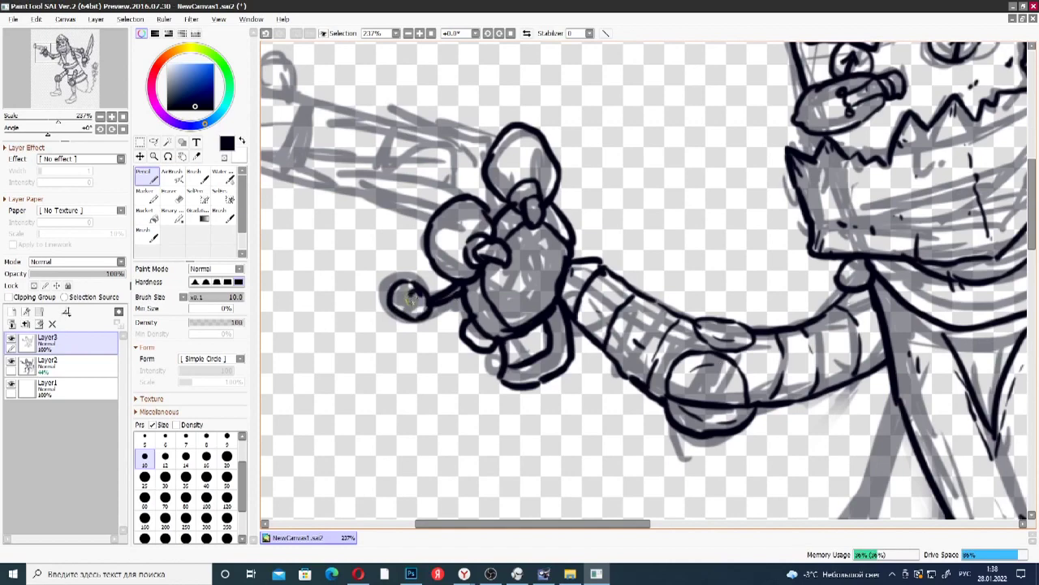
- Ink the pistol's muzzle end and lower barrel edge, with the rounded front sight on top
{"action": "left_click_drag", "start_coordinate": [640, 525], "coordinate": [604, 525]}
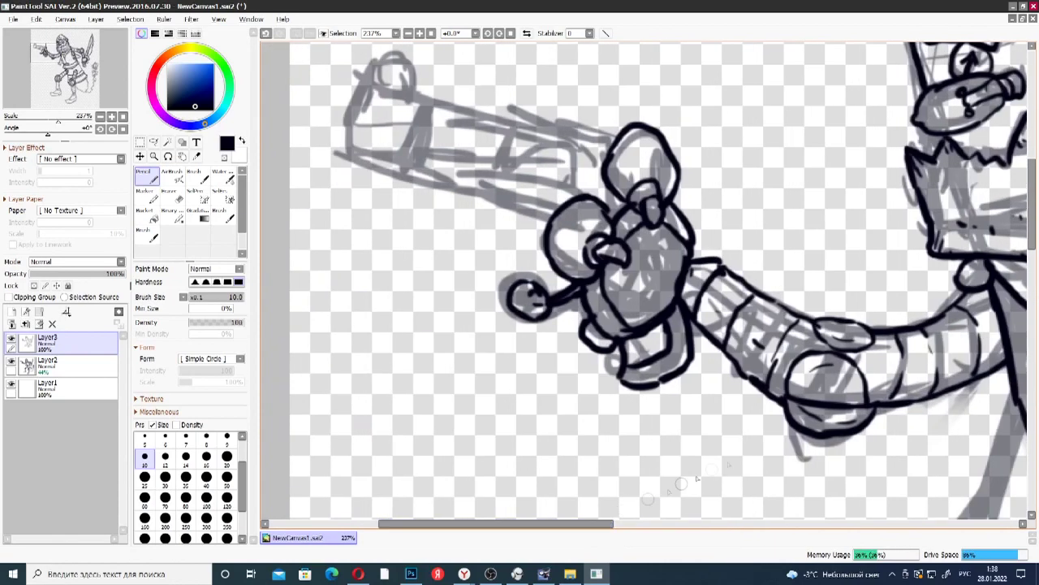
{"action": "left_click", "coordinate": [1032, 345]}
{"action": "left_click_drag", "start_coordinate": [1031, 344], "coordinate": [1031, 229]}
{"action": "mouse_move", "coordinate": [363, 193]}
{"action": "left_mouse_down"}
{"action": "mouse_move", "coordinate": [346, 248]}
{"action": "mouse_move", "coordinate": [360, 275]}
{"action": "mouse_move", "coordinate": [420, 282]}
{"action": "mouse_move", "coordinate": [410, 284]}
{"action": "mouse_move", "coordinate": [550, 326]}
{"action": "left_mouse_up"}
{"action": "left_click_drag", "start_coordinate": [367, 190], "coordinate": [412, 205]}
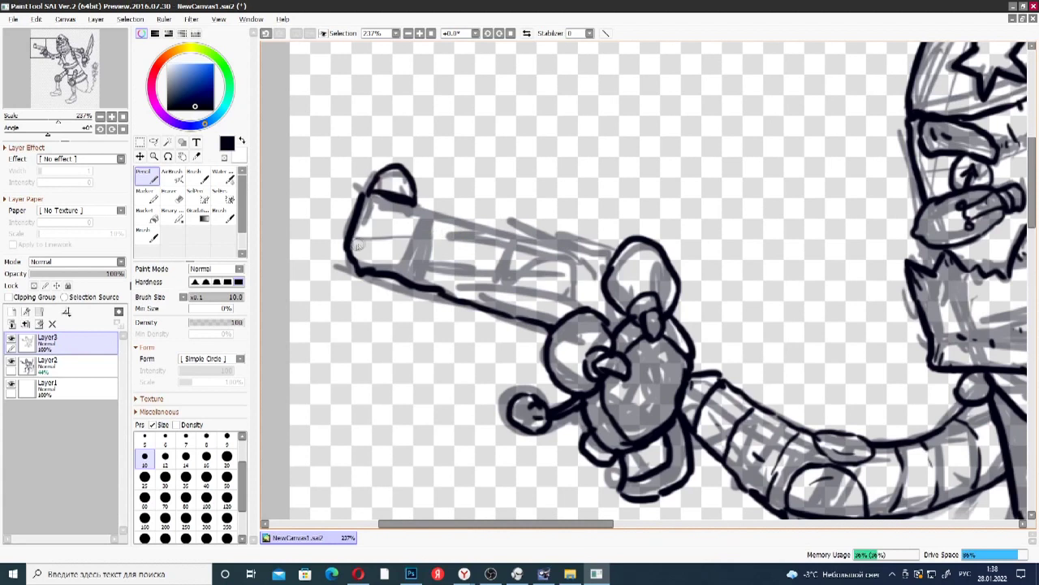
- Ink the barrel's upper edge back to the hand and two pairs of bands across the barrel
{"action": "left_click_drag", "start_coordinate": [418, 208], "coordinate": [622, 253]}
{"action": "mouse_move", "coordinate": [418, 213]}
{"action": "left_mouse_down"}
{"action": "mouse_move", "coordinate": [397, 276]}
{"action": "mouse_move", "coordinate": [439, 213]}
{"action": "mouse_move", "coordinate": [425, 289]}
{"action": "left_mouse_up"}
{"action": "left_click_drag", "start_coordinate": [512, 227], "coordinate": [486, 309]}
{"action": "left_click_drag", "start_coordinate": [529, 241], "coordinate": [516, 314]}
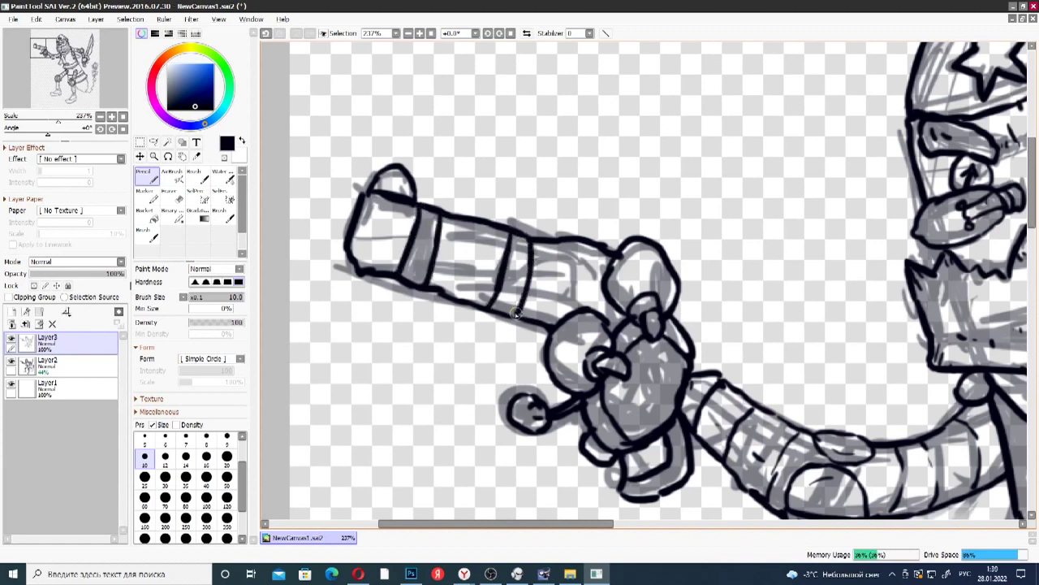
- Ink surface details on the pistol barrel: short dashes, a line along the lower side and a rounded panel near the hand
{"action": "mouse_move", "coordinate": [443, 268]}
{"action": "left_mouse_down"}
{"action": "mouse_move", "coordinate": [501, 274]}
{"action": "mouse_move", "coordinate": [449, 268]}
{"action": "left_mouse_up"}
{"action": "left_click_drag", "start_coordinate": [375, 220], "coordinate": [373, 242]}
{"action": "left_click_drag", "start_coordinate": [477, 242], "coordinate": [479, 251]}
{"action": "mouse_move", "coordinate": [448, 294]}
{"action": "left_mouse_down"}
{"action": "mouse_move", "coordinate": [542, 298]}
{"action": "mouse_move", "coordinate": [554, 282]}
{"action": "mouse_move", "coordinate": [531, 286]}
{"action": "mouse_move", "coordinate": [565, 291]}
{"action": "mouse_move", "coordinate": [573, 252]}
{"action": "mouse_move", "coordinate": [560, 294]}
{"action": "mouse_move", "coordinate": [532, 288]}
{"action": "mouse_move", "coordinate": [553, 299]}
{"action": "left_mouse_up"}
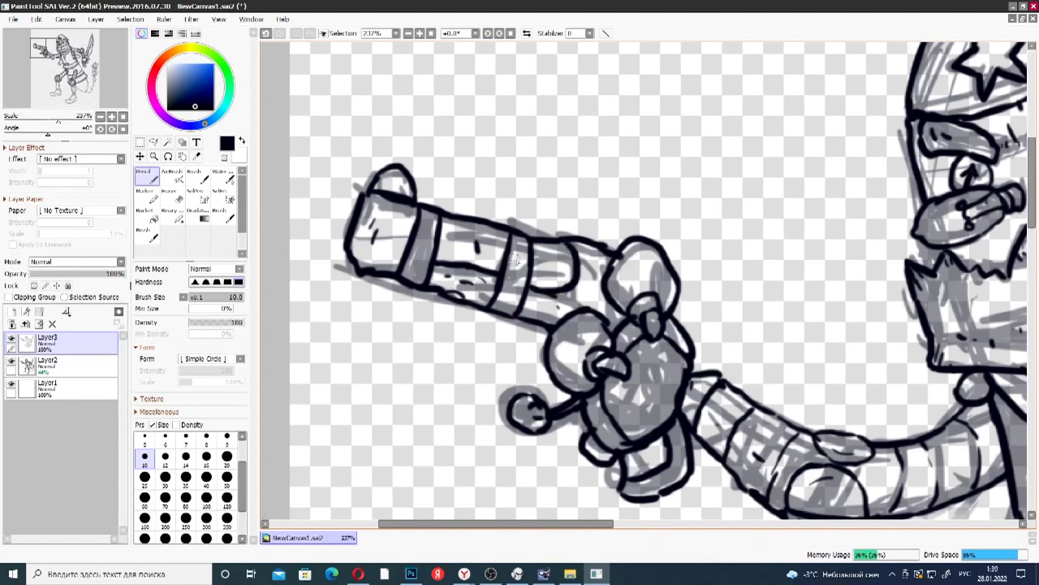
{"action": "left_click_drag", "start_coordinate": [590, 282], "coordinate": [593, 265]}
- Erase the stray marks under the pistol barrel, then re-ink its lower edge and the small ball's outline
{"action": "left_click", "coordinate": [171, 195]}
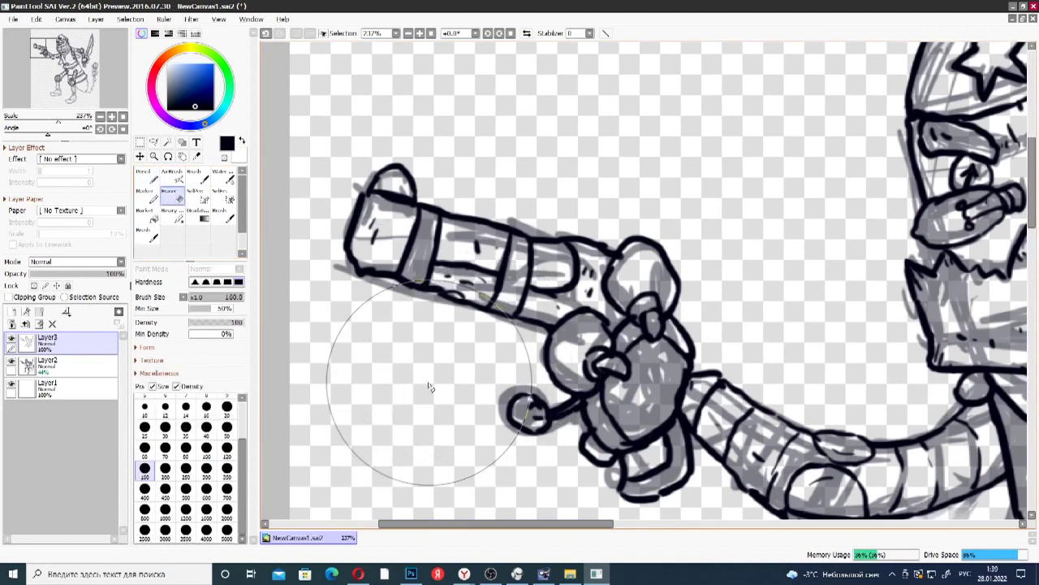
{"action": "mouse_move", "coordinate": [433, 388]}
{"action": "left_mouse_down"}
{"action": "mouse_move", "coordinate": [441, 371]}
{"action": "mouse_move", "coordinate": [438, 422]}
{"action": "left_mouse_up"}
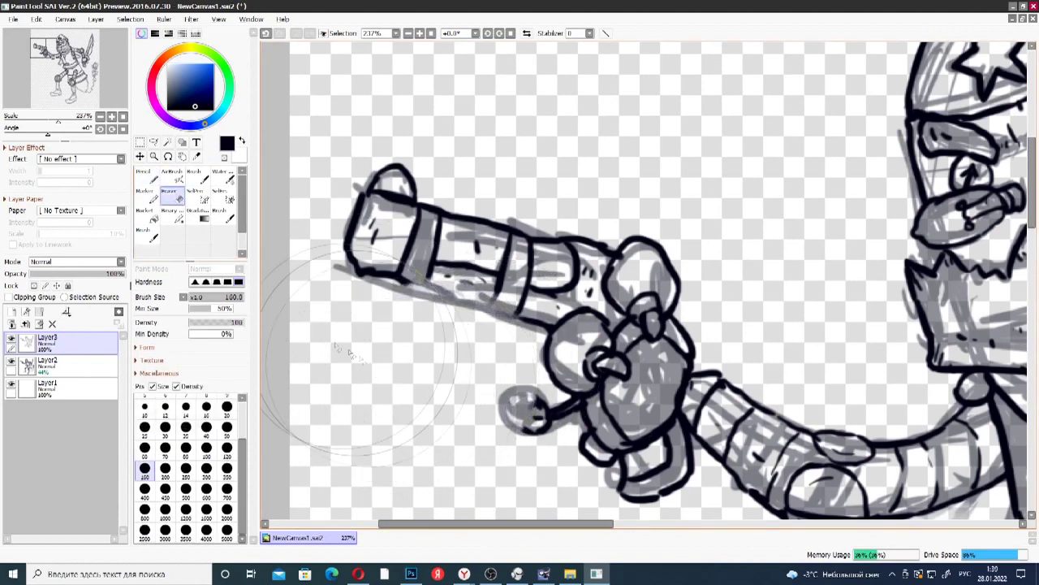
{"action": "left_click", "coordinate": [150, 179]}
{"action": "mouse_move", "coordinate": [404, 281]}
{"action": "left_mouse_down"}
{"action": "mouse_move", "coordinate": [432, 269]}
{"action": "mouse_move", "coordinate": [430, 288]}
{"action": "mouse_move", "coordinate": [489, 306]}
{"action": "mouse_move", "coordinate": [501, 293]}
{"action": "mouse_move", "coordinate": [514, 314]}
{"action": "left_mouse_up"}
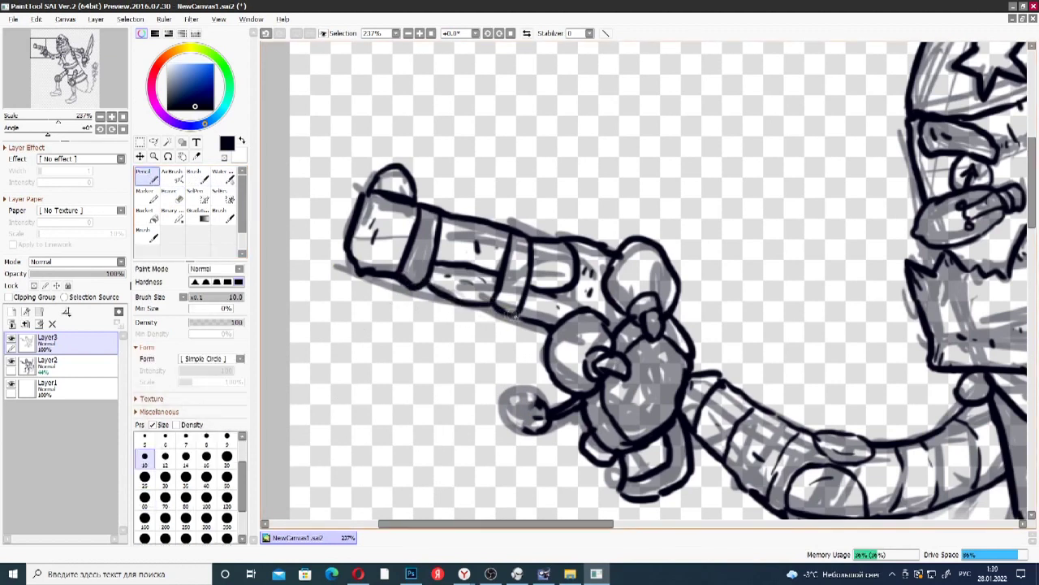
{"action": "mouse_move", "coordinate": [538, 383]}
{"action": "left_mouse_down"}
{"action": "mouse_move", "coordinate": [512, 410]}
{"action": "mouse_move", "coordinate": [529, 428]}
{"action": "left_mouse_up"}
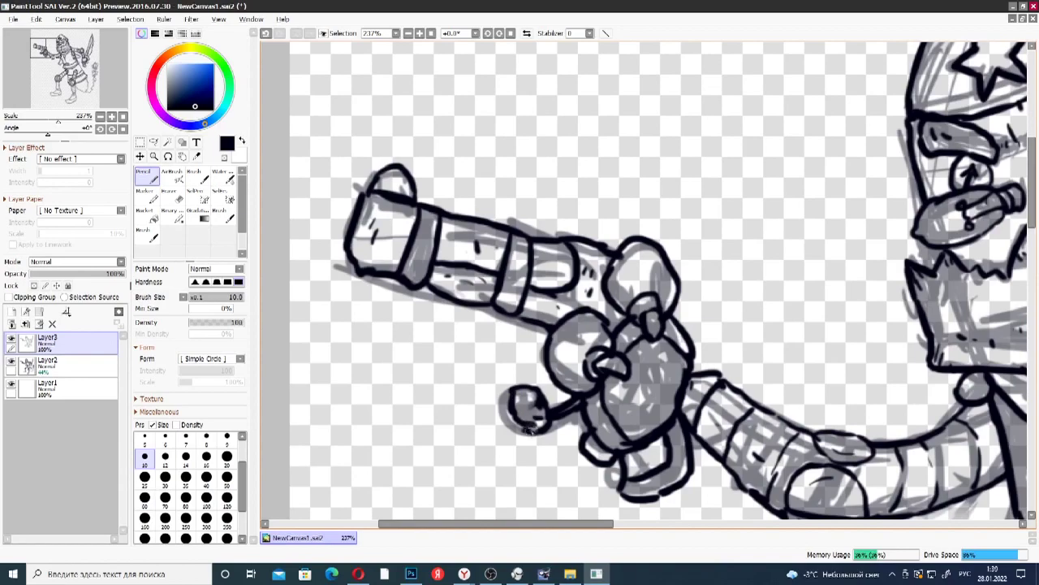
{"action": "left_click_drag", "start_coordinate": [513, 389], "coordinate": [530, 430]}
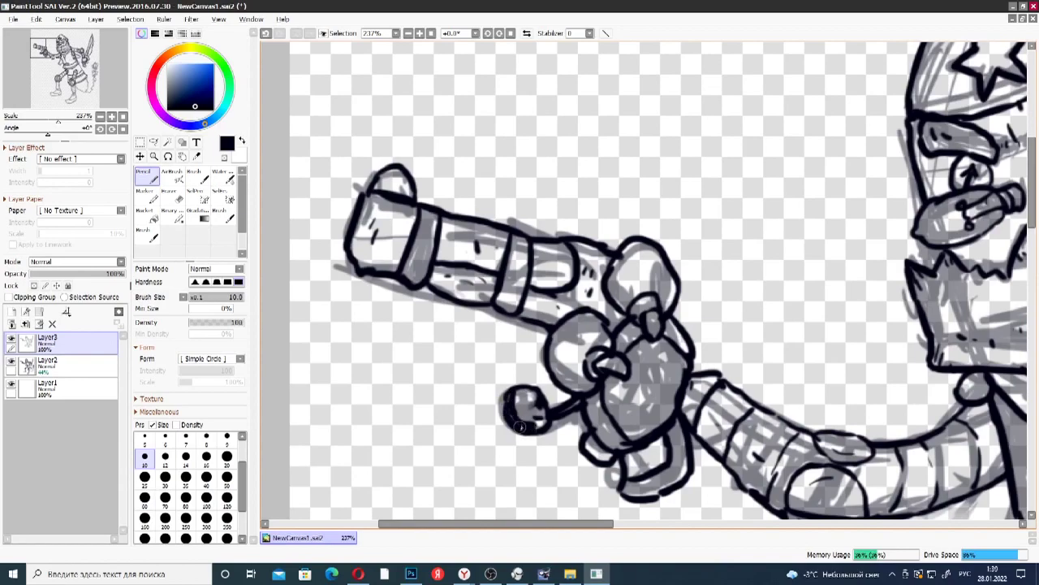
- Ink short fold lines at the rear of the jaw below the ear, undoing the last stroke
{"action": "left_click_drag", "start_coordinate": [499, 525], "coordinate": [670, 524]}
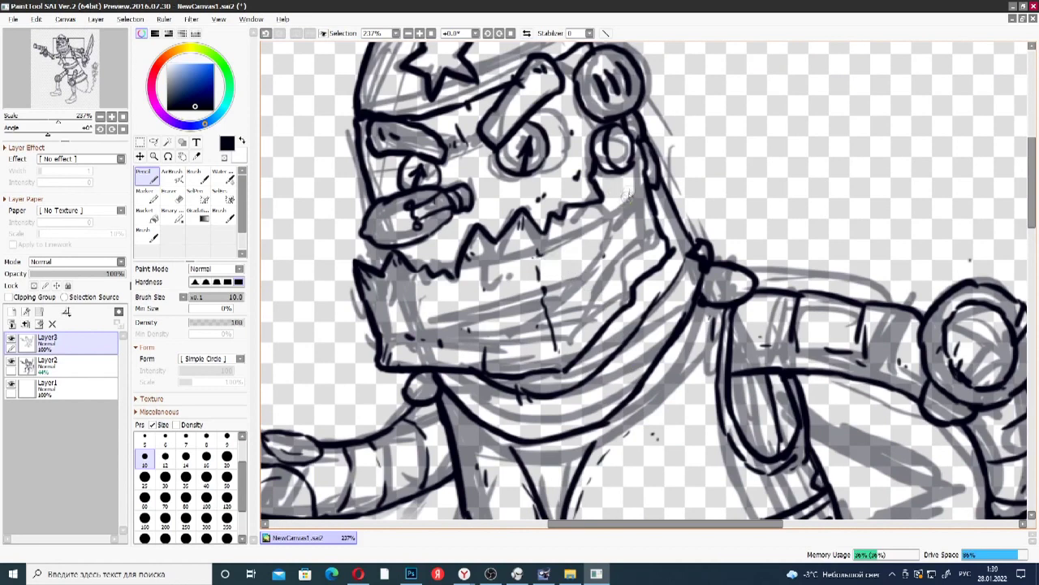
{"action": "left_click_drag", "start_coordinate": [634, 192], "coordinate": [645, 240]}
{"action": "mouse_move", "coordinate": [639, 239]}
{"action": "left_mouse_down"}
{"action": "mouse_move", "coordinate": [632, 253]}
{"action": "mouse_move", "coordinate": [601, 258]}
{"action": "left_mouse_up"}
{"action": "left_click_drag", "start_coordinate": [598, 245], "coordinate": [598, 256]}
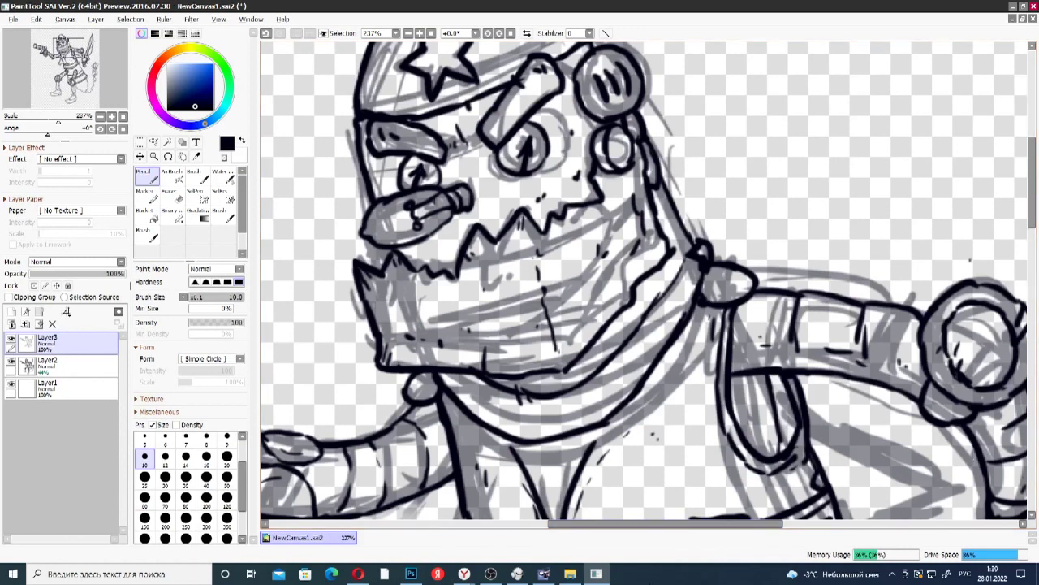
{"action": "key", "text": "ctrl+z"}
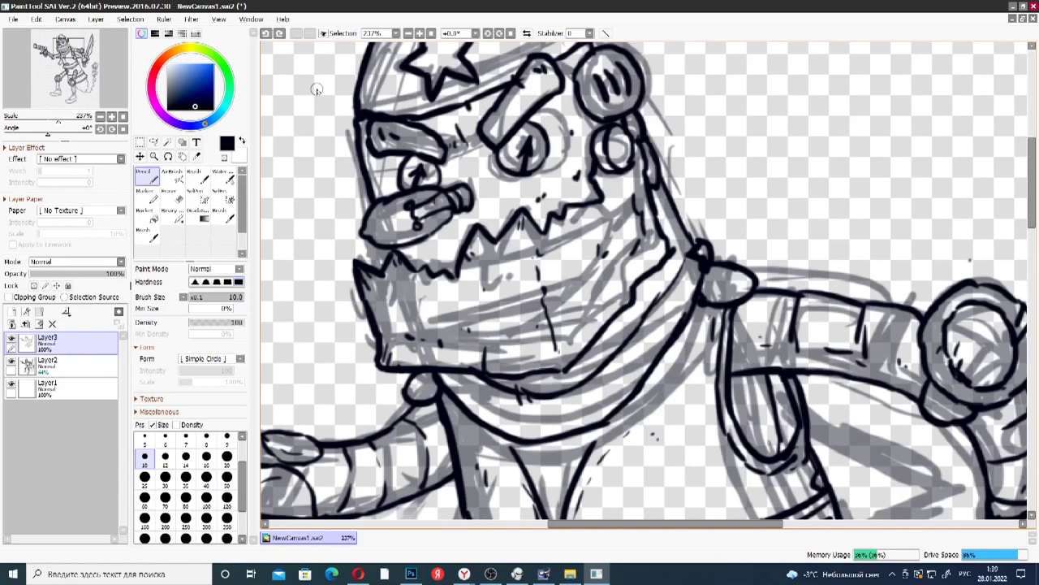
- Ink the rear shin's front edge from the knee joint down to a rounded ankle end
{"action": "scroll", "coordinate": [996, 301], "scroll_direction": "down", "scroll_amount": 10}
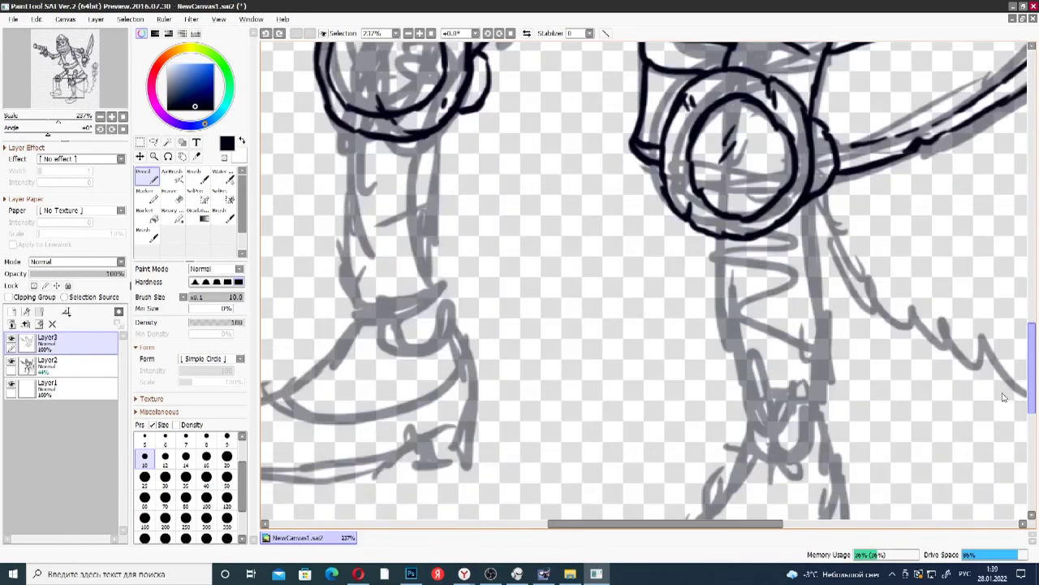
{"action": "mouse_move", "coordinate": [1004, 397]}
{"action": "left_mouse_down"}
{"action": "mouse_move", "coordinate": [1000, 410]}
{"action": "mouse_move", "coordinate": [997, 402]}
{"action": "left_mouse_up"}
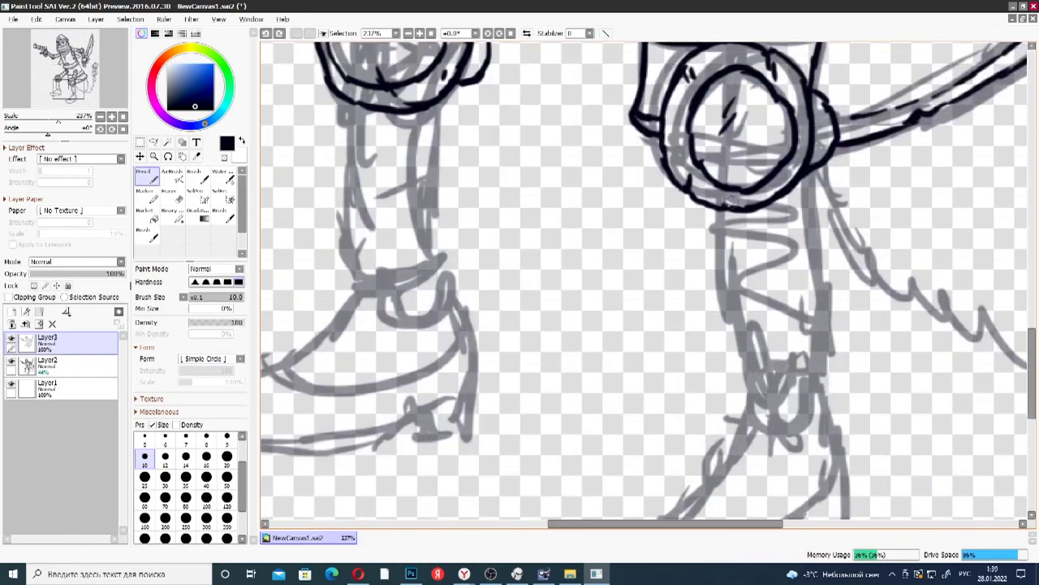
{"action": "mouse_move", "coordinate": [717, 209]}
{"action": "left_mouse_down"}
{"action": "mouse_move", "coordinate": [721, 299]}
{"action": "mouse_move", "coordinate": [714, 232]}
{"action": "mouse_move", "coordinate": [753, 416]}
{"action": "mouse_move", "coordinate": [801, 441]}
{"action": "left_mouse_up"}
{"action": "key", "text": "ctrl+z"}
{"action": "mouse_move", "coordinate": [747, 404]}
{"action": "left_mouse_down"}
{"action": "mouse_move", "coordinate": [798, 444]}
{"action": "mouse_move", "coordinate": [829, 414]}
{"action": "left_mouse_up"}
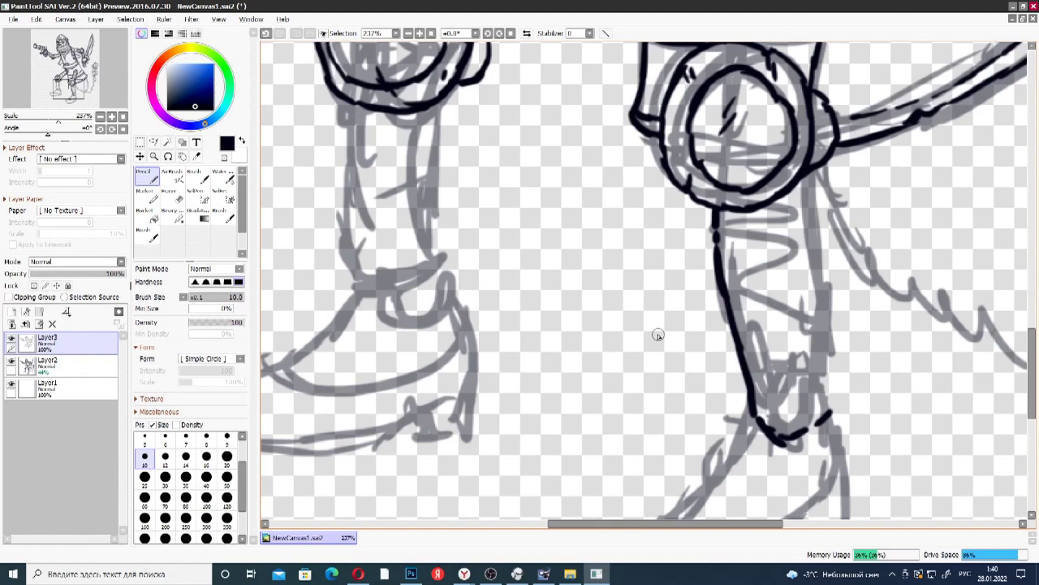
- Ink the rear shin's back edge, two bands across it, short surface marks and the ankle cap
{"action": "mouse_move", "coordinate": [752, 399]}
{"action": "left_mouse_down"}
{"action": "mouse_move", "coordinate": [767, 432]}
{"action": "mouse_move", "coordinate": [792, 441]}
{"action": "mouse_move", "coordinate": [825, 398]}
{"action": "mouse_move", "coordinate": [820, 219]}
{"action": "left_mouse_up"}
{"action": "left_click_drag", "start_coordinate": [804, 180], "coordinate": [817, 275]}
{"action": "left_click_drag", "start_coordinate": [732, 246], "coordinate": [812, 237]}
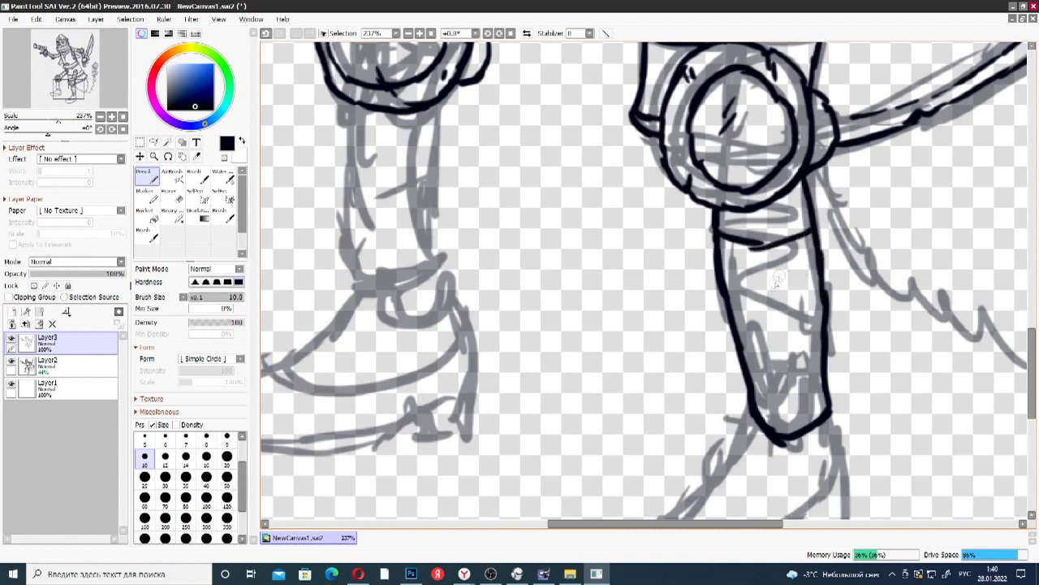
{"action": "left_click_drag", "start_coordinate": [736, 329], "coordinate": [818, 322]}
{"action": "mouse_move", "coordinate": [784, 255]}
{"action": "left_mouse_down"}
{"action": "mouse_move", "coordinate": [787, 292]}
{"action": "mouse_move", "coordinate": [801, 306]}
{"action": "left_mouse_up"}
{"action": "mouse_move", "coordinate": [785, 378]}
{"action": "left_mouse_down"}
{"action": "mouse_move", "coordinate": [812, 445]}
{"action": "mouse_move", "coordinate": [822, 411]}
{"action": "left_mouse_up"}
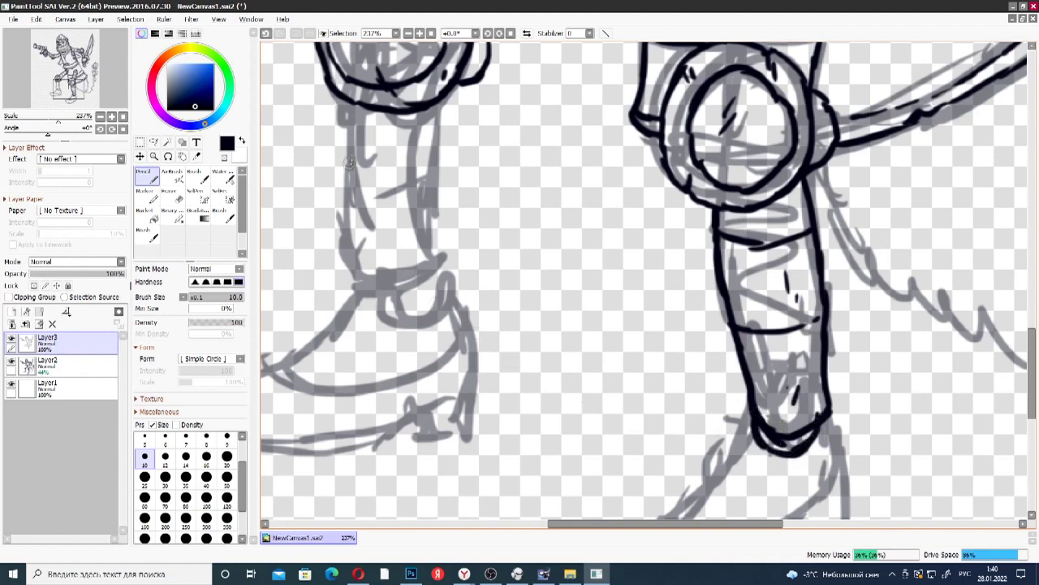
- Ink the front shin's outline below the knee with a middle band, a broken lower band and short marks
{"action": "mouse_move", "coordinate": [336, 92]}
{"action": "left_mouse_down"}
{"action": "mouse_move", "coordinate": [362, 273]}
{"action": "mouse_move", "coordinate": [424, 273]}
{"action": "mouse_move", "coordinate": [432, 257]}
{"action": "mouse_move", "coordinate": [422, 108]}
{"action": "left_mouse_up"}
{"action": "mouse_move", "coordinate": [347, 186]}
{"action": "left_mouse_down"}
{"action": "mouse_move", "coordinate": [421, 180]}
{"action": "mouse_move", "coordinate": [363, 186]}
{"action": "left_mouse_up"}
{"action": "left_click_drag", "start_coordinate": [363, 233], "coordinate": [393, 242]}
{"action": "left_click_drag", "start_coordinate": [395, 241], "coordinate": [416, 238]}
{"action": "left_click_drag", "start_coordinate": [379, 149], "coordinate": [389, 152]}
{"action": "left_click_drag", "start_coordinate": [386, 157], "coordinate": [393, 159]}
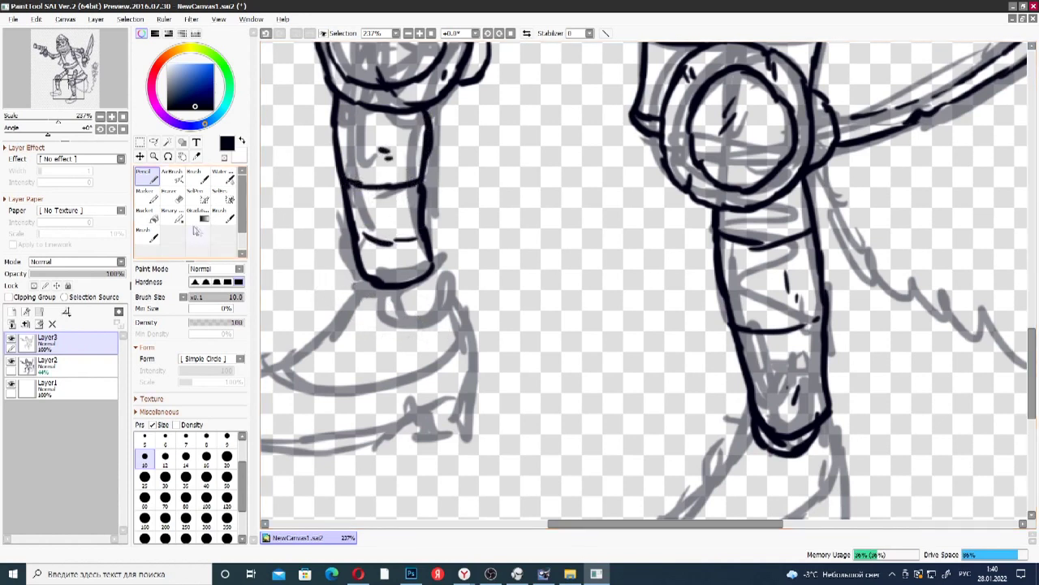
- Erase and re-ink the front shin's back edge, and ink the rounded ankle piece beneath it
{"action": "left_click", "coordinate": [171, 197]}
{"action": "left_click_drag", "start_coordinate": [499, 210], "coordinate": [503, 205]}
{"action": "left_click", "coordinate": [152, 178]}
{"action": "mouse_move", "coordinate": [440, 278]}
{"action": "left_mouse_down"}
{"action": "mouse_move", "coordinate": [425, 213]}
{"action": "mouse_move", "coordinate": [423, 116]}
{"action": "mouse_move", "coordinate": [427, 199]}
{"action": "left_mouse_up"}
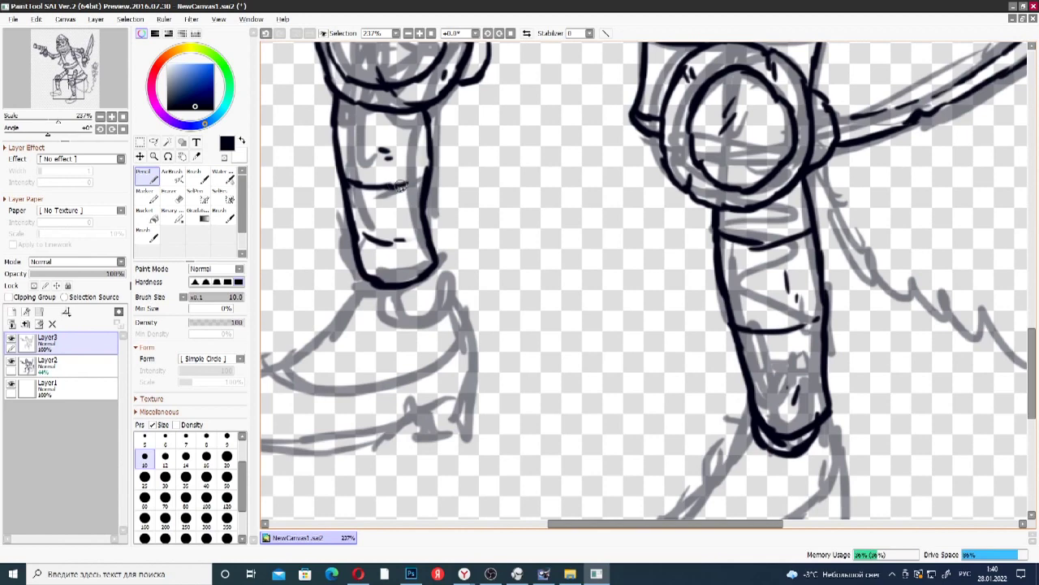
{"action": "mouse_move", "coordinate": [369, 279]}
{"action": "left_mouse_down"}
{"action": "mouse_move", "coordinate": [386, 316]}
{"action": "mouse_move", "coordinate": [424, 312]}
{"action": "left_mouse_up"}
{"action": "mouse_move", "coordinate": [431, 266]}
{"action": "left_mouse_down"}
{"action": "mouse_move", "coordinate": [400, 326]}
{"action": "mouse_move", "coordinate": [375, 307]}
{"action": "left_mouse_up"}
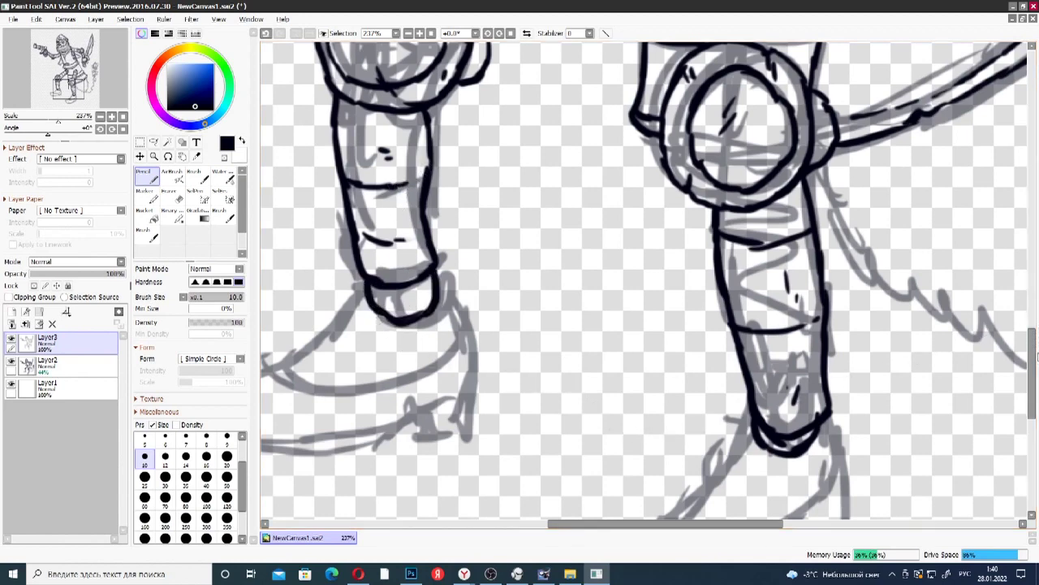
- Ink the rear shoe's outline with its heel and pointed toe, plus the curved seam across its upper
{"action": "scroll", "coordinate": [1033, 357], "scroll_direction": "down", "scroll_amount": 3}
{"action": "mouse_move", "coordinate": [751, 250]}
{"action": "left_mouse_down"}
{"action": "mouse_move", "coordinate": [647, 353]}
{"action": "mouse_move", "coordinate": [584, 373]}
{"action": "mouse_move", "coordinate": [606, 417]}
{"action": "mouse_move", "coordinate": [647, 443]}
{"action": "mouse_move", "coordinate": [705, 451]}
{"action": "mouse_move", "coordinate": [797, 396]}
{"action": "mouse_move", "coordinate": [786, 417]}
{"action": "mouse_move", "coordinate": [812, 416]}
{"action": "mouse_move", "coordinate": [835, 405]}
{"action": "mouse_move", "coordinate": [856, 325]}
{"action": "left_mouse_up"}
{"action": "mouse_move", "coordinate": [830, 237]}
{"action": "left_mouse_down"}
{"action": "mouse_move", "coordinate": [856, 322]}
{"action": "mouse_move", "coordinate": [853, 351]}
{"action": "left_mouse_up"}
{"action": "mouse_move", "coordinate": [654, 347]}
{"action": "left_mouse_down"}
{"action": "mouse_move", "coordinate": [687, 371]}
{"action": "mouse_move", "coordinate": [761, 362]}
{"action": "mouse_move", "coordinate": [818, 309]}
{"action": "mouse_move", "coordinate": [841, 264]}
{"action": "left_mouse_up"}
- Ink short dashes and dots as surface texture on the rear shoe's toe, side and upper
{"action": "left_click_drag", "start_coordinate": [614, 394], "coordinate": [625, 411]}
{"action": "mouse_move", "coordinate": [669, 406]}
{"action": "left_mouse_down"}
{"action": "mouse_move", "coordinate": [680, 437]}
{"action": "mouse_move", "coordinate": [698, 440]}
{"action": "left_mouse_up"}
{"action": "left_click_drag", "start_coordinate": [720, 428], "coordinate": [721, 437]}
{"action": "left_click", "coordinate": [738, 332]}
{"action": "left_click_drag", "start_coordinate": [821, 345], "coordinate": [823, 356]}
{"action": "left_click_drag", "start_coordinate": [743, 399], "coordinate": [748, 403]}
{"action": "left_click_drag", "start_coordinate": [785, 307], "coordinate": [786, 316]}
{"action": "left_click", "coordinate": [727, 332]}
{"action": "left_click", "coordinate": [710, 343]}
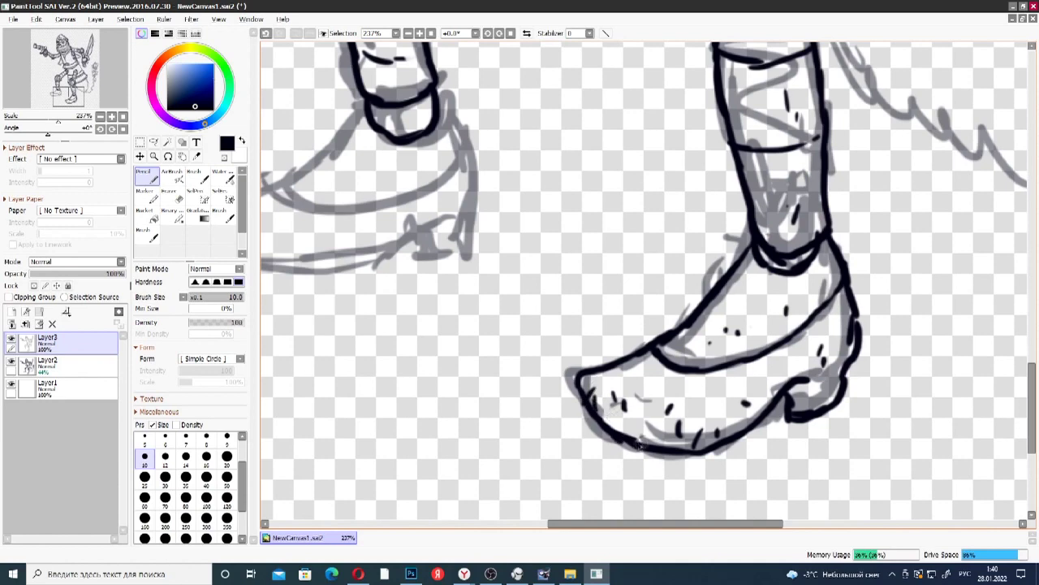
- Ink the front shoe's outline from the ankle around the toe, sole and heel, undoing the first strokes
{"action": "left_click_drag", "start_coordinate": [585, 525], "coordinate": [553, 525]}
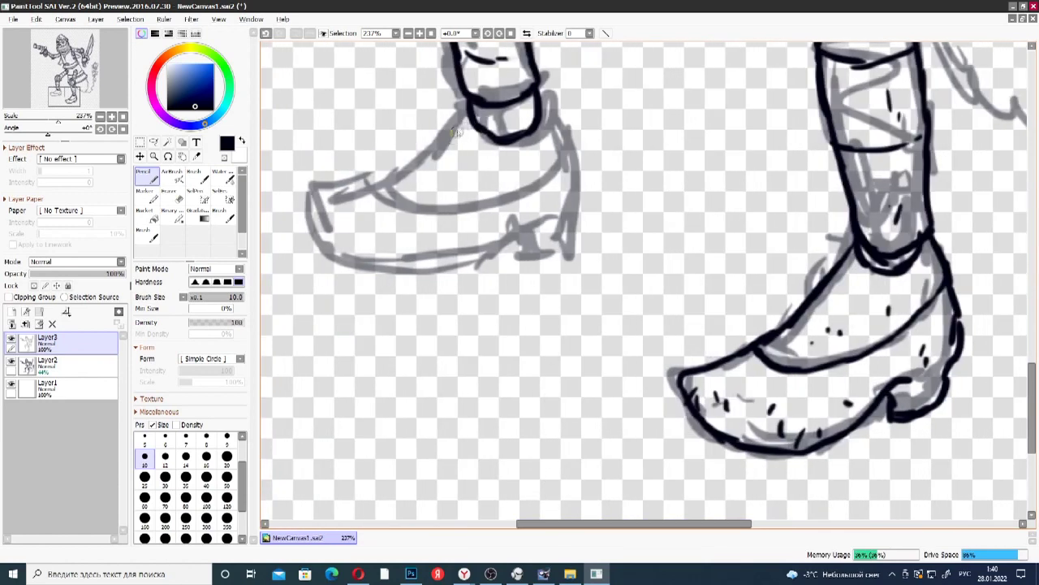
{"action": "mouse_move", "coordinate": [464, 111]}
{"action": "left_mouse_down"}
{"action": "mouse_move", "coordinate": [393, 173]}
{"action": "mouse_move", "coordinate": [317, 183]}
{"action": "mouse_move", "coordinate": [329, 231]}
{"action": "mouse_move", "coordinate": [349, 254]}
{"action": "left_mouse_up"}
{"action": "key", "text": "ctrl+z"}
{"action": "key", "text": "ctrl+z"}
{"action": "mouse_move", "coordinate": [311, 195]}
{"action": "left_mouse_down"}
{"action": "mouse_move", "coordinate": [341, 248]}
{"action": "mouse_move", "coordinate": [402, 268]}
{"action": "mouse_move", "coordinate": [534, 235]}
{"action": "mouse_move", "coordinate": [515, 248]}
{"action": "mouse_move", "coordinate": [518, 259]}
{"action": "mouse_move", "coordinate": [559, 257]}
{"action": "mouse_move", "coordinate": [580, 187]}
{"action": "left_mouse_up"}
{"action": "left_click_drag", "start_coordinate": [571, 159], "coordinate": [578, 199]}
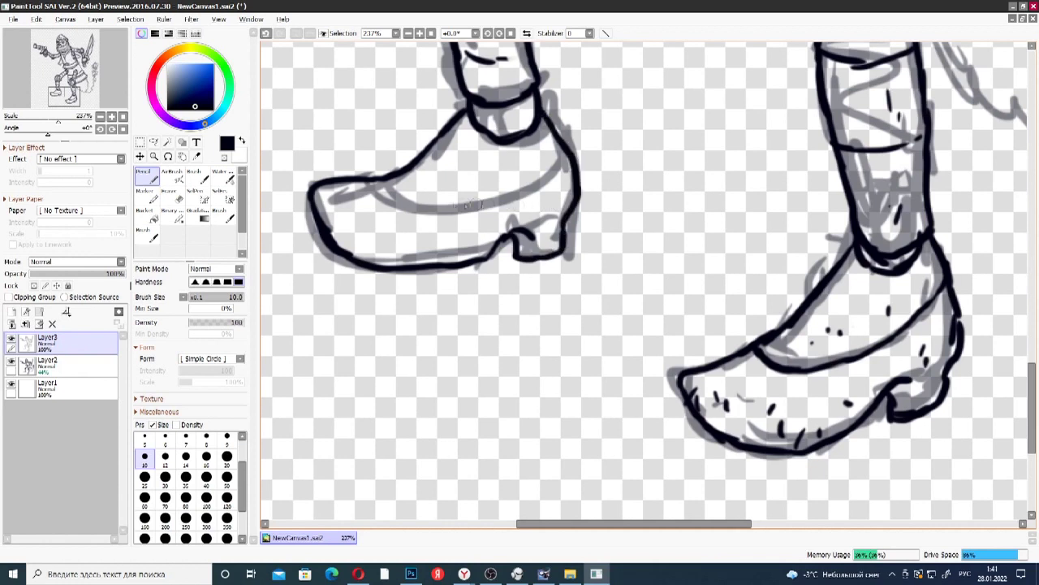
- Ink the curved seam across the front shoe's upper, plus short texture dashes on its upper, toe and heel
{"action": "mouse_move", "coordinate": [379, 180]}
{"action": "left_mouse_down"}
{"action": "mouse_move", "coordinate": [401, 203]}
{"action": "mouse_move", "coordinate": [487, 214]}
{"action": "mouse_move", "coordinate": [566, 162]}
{"action": "left_mouse_up"}
{"action": "left_click_drag", "start_coordinate": [468, 162], "coordinate": [471, 173]}
{"action": "left_click_drag", "start_coordinate": [479, 172], "coordinate": [480, 180]}
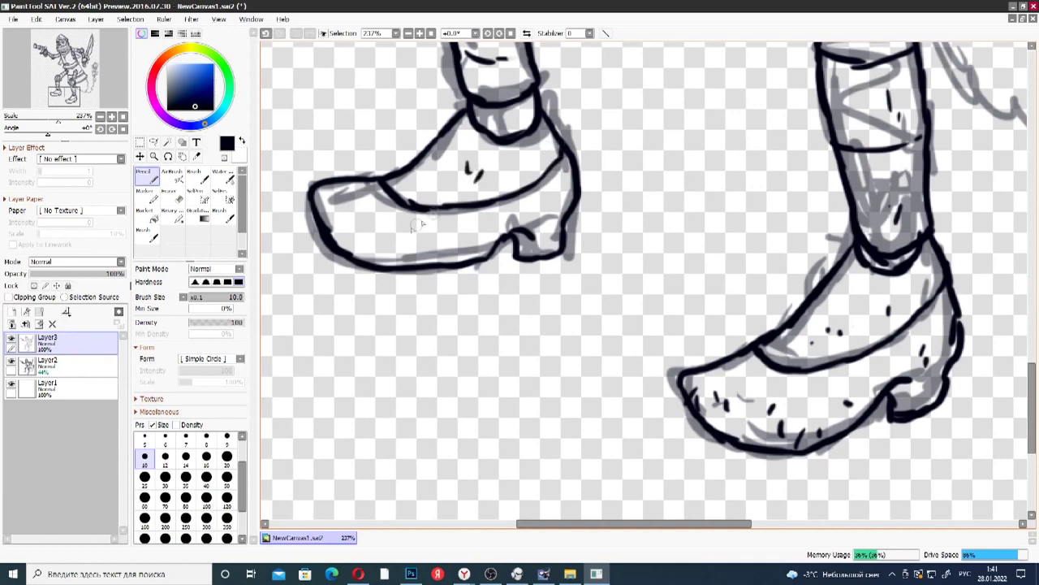
{"action": "mouse_move", "coordinate": [332, 213]}
{"action": "left_mouse_down"}
{"action": "mouse_move", "coordinate": [336, 232]}
{"action": "mouse_move", "coordinate": [369, 258]}
{"action": "left_mouse_up"}
{"action": "left_click_drag", "start_coordinate": [542, 204], "coordinate": [545, 214]}
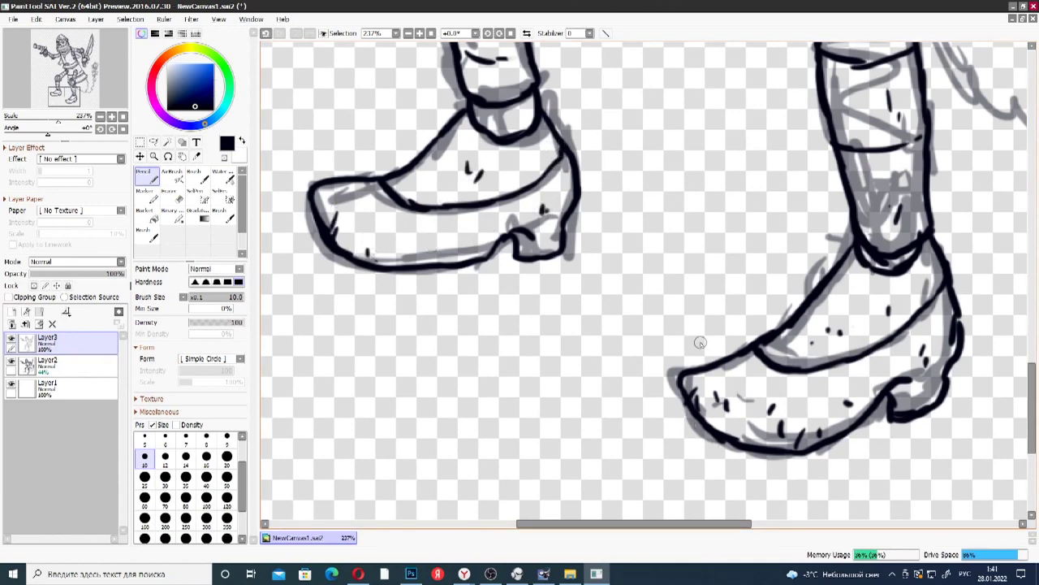
- Ink the pointed cloth flaps sticking out on both sides of the torso, with small dots and dashes as texture
{"action": "scroll", "coordinate": [668, 282], "scroll_direction": "down", "scroll_amount": 3}
{"action": "left_click_drag", "start_coordinate": [1034, 386], "coordinate": [1033, 284]}
{"action": "scroll", "coordinate": [703, 221], "scroll_direction": "up", "scroll_amount": 2}
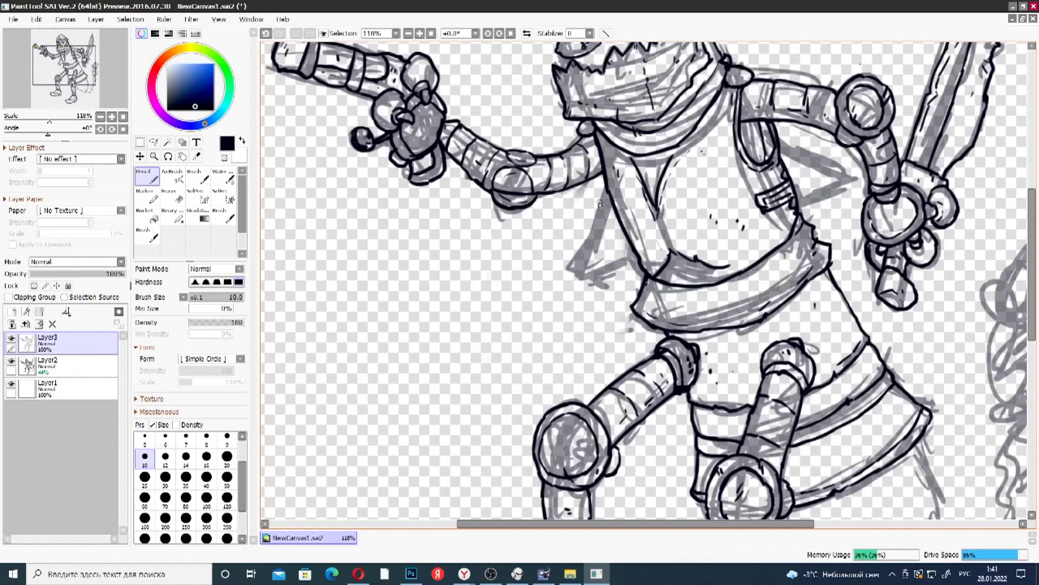
{"action": "mouse_move", "coordinate": [605, 186]}
{"action": "left_mouse_down"}
{"action": "mouse_move", "coordinate": [573, 272]}
{"action": "mouse_move", "coordinate": [589, 280]}
{"action": "mouse_move", "coordinate": [640, 262]}
{"action": "left_mouse_up"}
{"action": "mouse_move", "coordinate": [779, 139]}
{"action": "left_mouse_down"}
{"action": "mouse_move", "coordinate": [847, 178]}
{"action": "mouse_move", "coordinate": [800, 218]}
{"action": "mouse_move", "coordinate": [820, 195]}
{"action": "mouse_move", "coordinate": [815, 175]}
{"action": "left_mouse_up"}
{"action": "left_click", "coordinate": [817, 183]}
{"action": "left_click", "coordinate": [827, 183]}
{"action": "left_click", "coordinate": [800, 166]}
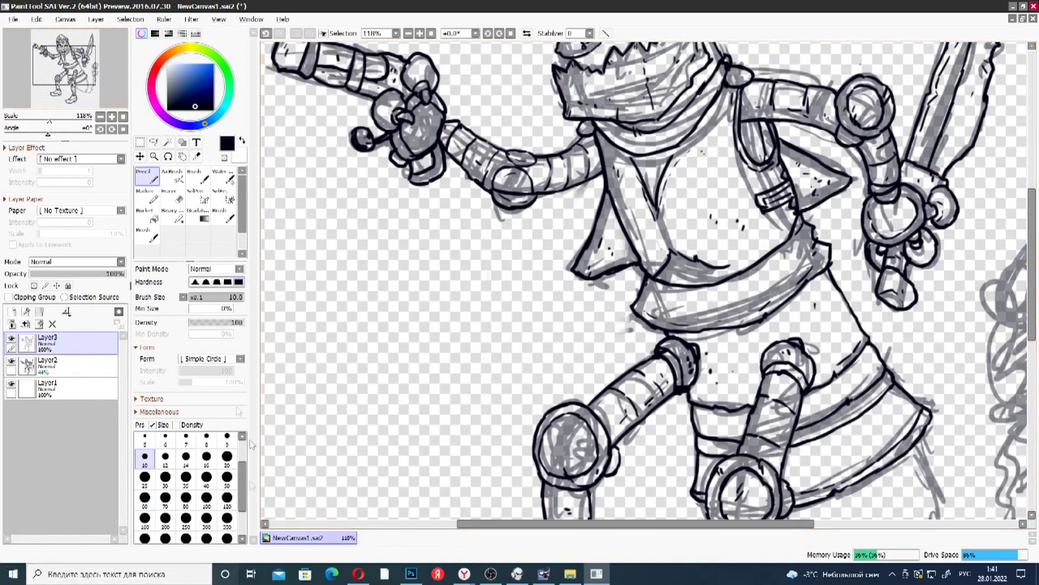
- Add a new layer, hide the rough sketch layer, and place the new layer directly beneath it for the flat colours
{"action": "scroll", "coordinate": [591, 119], "scroll_direction": "down", "scroll_amount": 3}
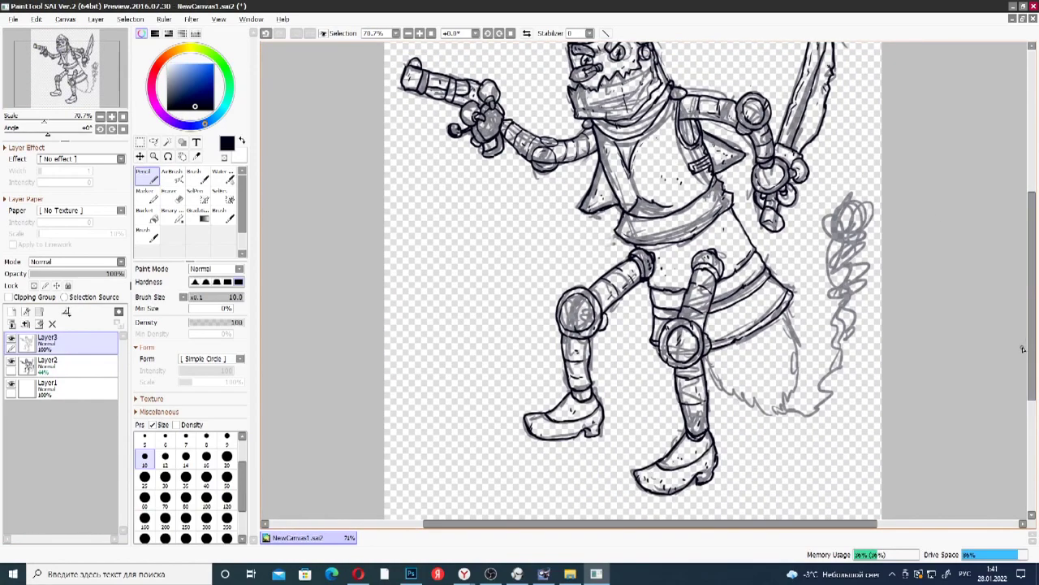
{"action": "scroll", "coordinate": [1020, 349], "scroll_direction": "up", "scroll_amount": 5}
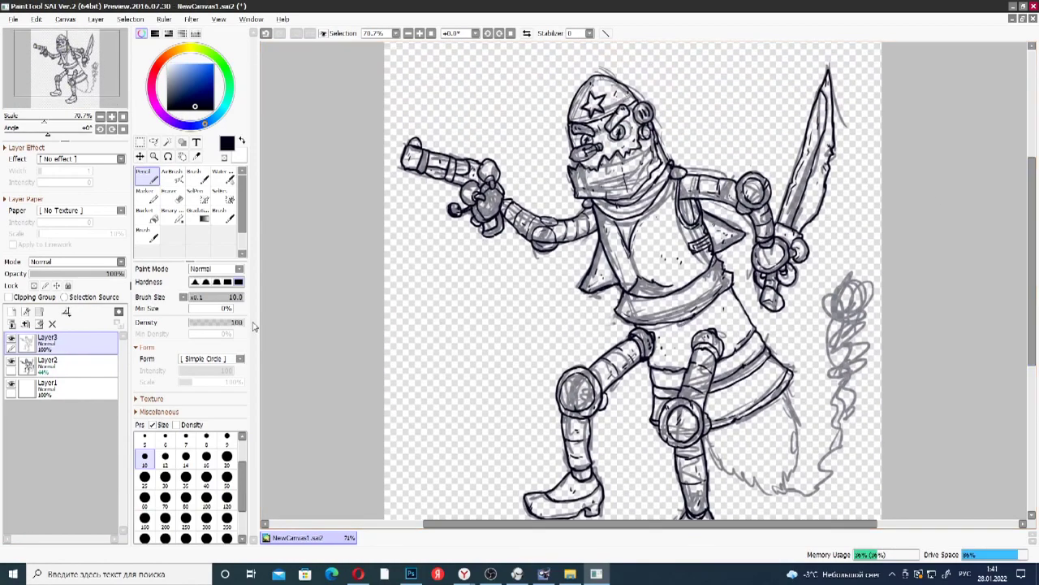
{"action": "scroll", "coordinate": [630, 296], "scroll_direction": "down", "scroll_amount": 1}
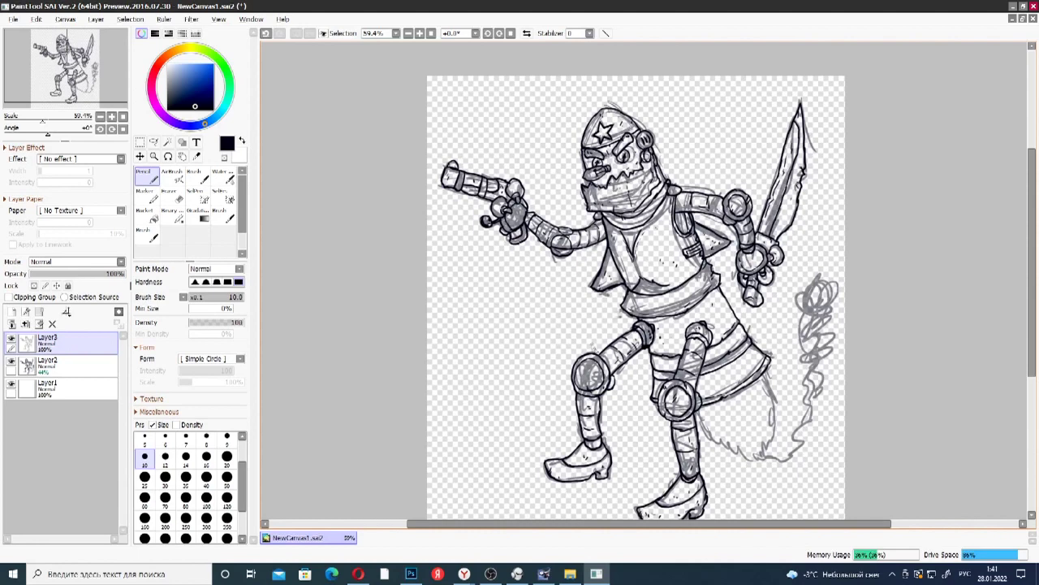
{"action": "scroll", "coordinate": [1032, 341], "scroll_direction": "down", "scroll_amount": 2}
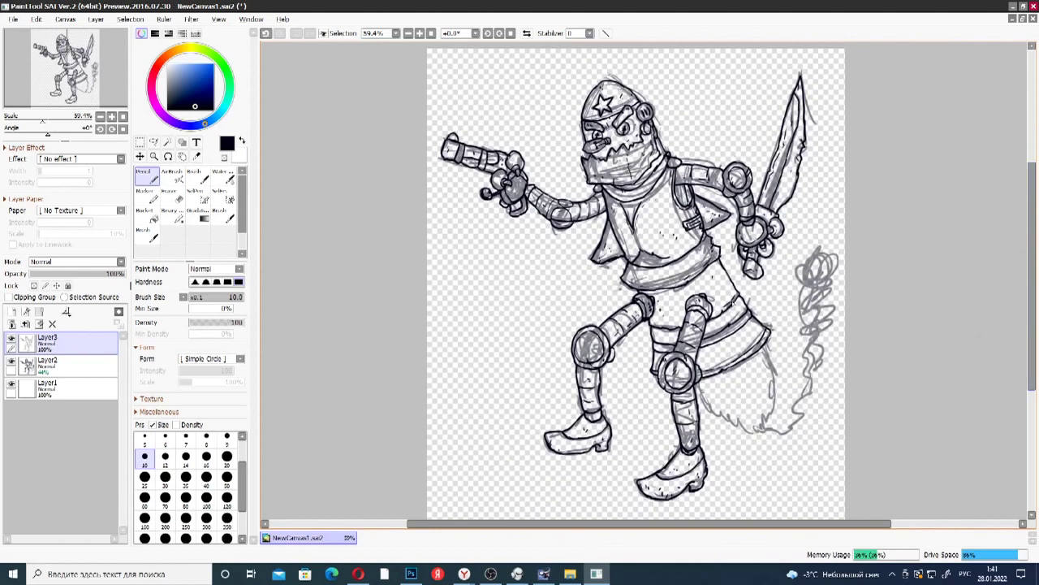
{"action": "left_click", "coordinate": [12, 313]}
{"action": "left_click_drag", "start_coordinate": [57, 336], "coordinate": [56, 376]}
{"action": "left_click", "coordinate": [12, 388]}
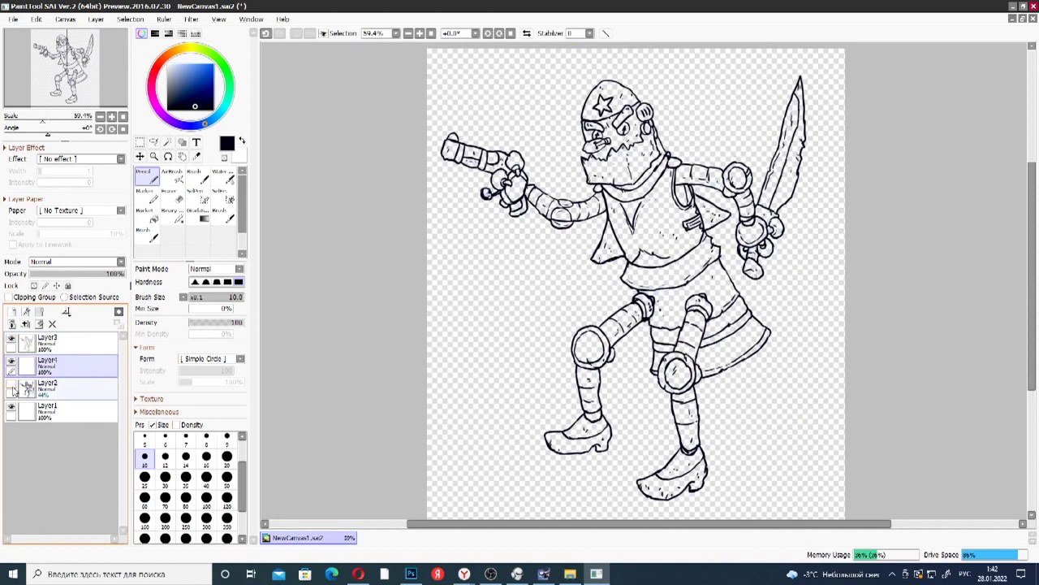
{"action": "left_click_drag", "start_coordinate": [45, 366], "coordinate": [46, 398]}
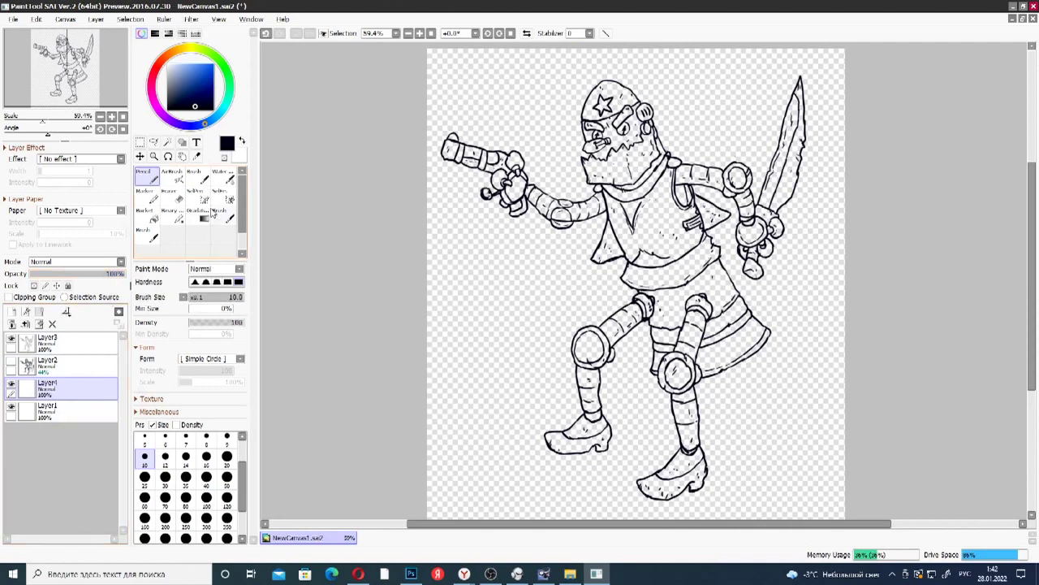
- Bucket-fill the cap, rear thigh, front shin, lower skirt band and pistol arm's forearm with dark slate grey
{"action": "left_click", "coordinate": [146, 217]}
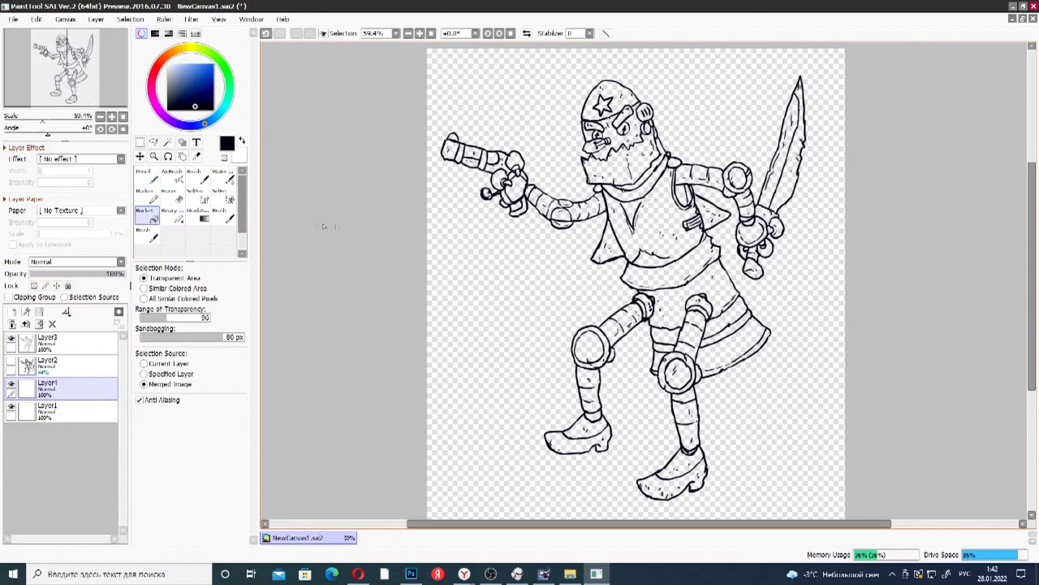
{"action": "left_click", "coordinate": [170, 79]}
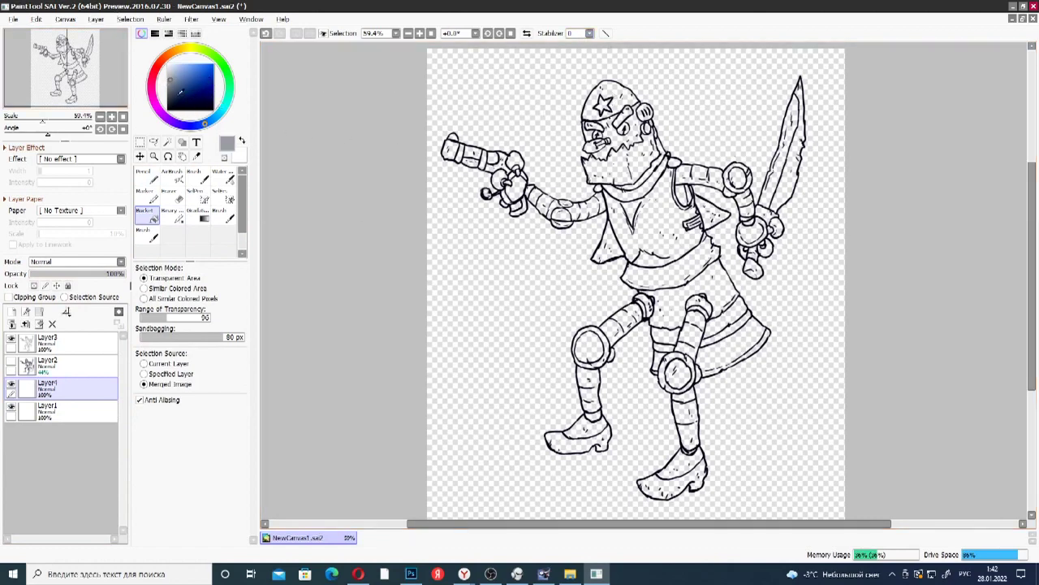
{"action": "left_click", "coordinate": [171, 95]}
{"action": "left_click", "coordinate": [621, 104]}
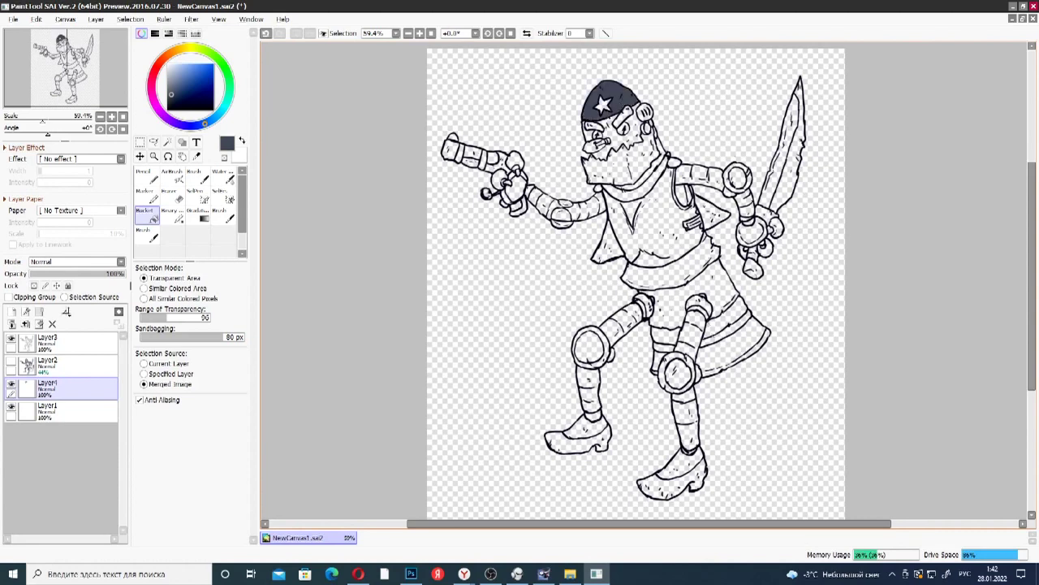
{"action": "left_click", "coordinate": [691, 331]}
{"action": "left_click", "coordinate": [588, 390]}
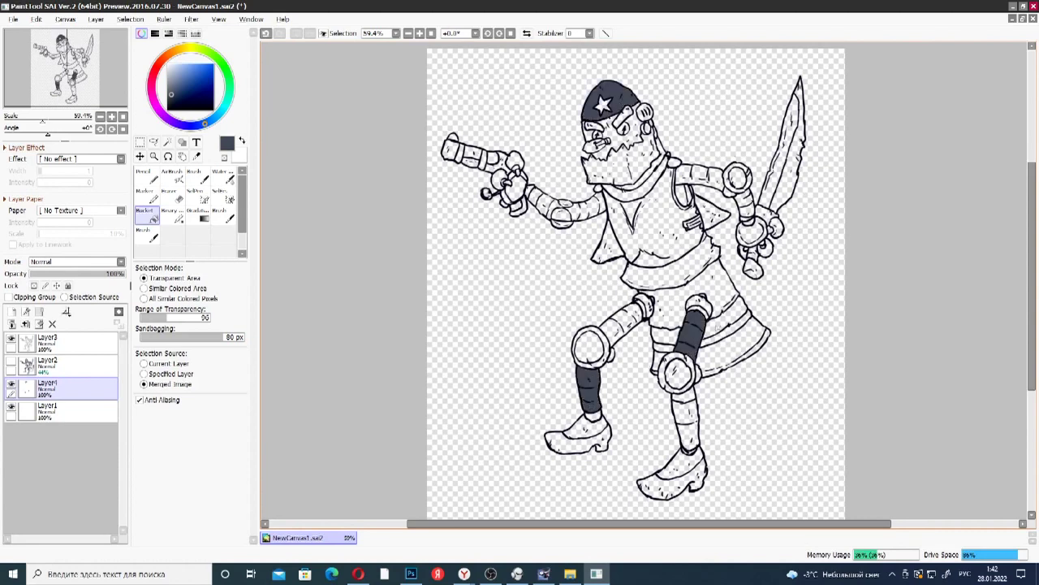
{"action": "left_click", "coordinate": [735, 351]}
{"action": "left_click", "coordinate": [537, 203]}
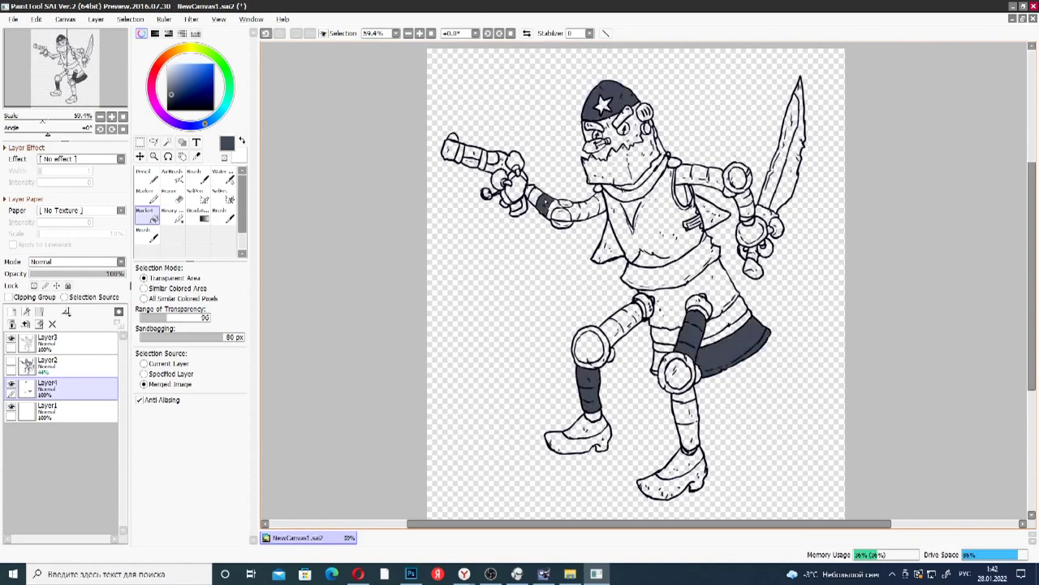
- Fill the beard, sword arm's forearm, pistol arm's upper arm and the shorts with a near-black navy
{"action": "left_click", "coordinate": [172, 99]}
{"action": "left_click", "coordinate": [623, 166]}
{"action": "left_click", "coordinate": [744, 199]}
{"action": "left_click", "coordinate": [586, 207]}
{"action": "left_click", "coordinate": [713, 273]}
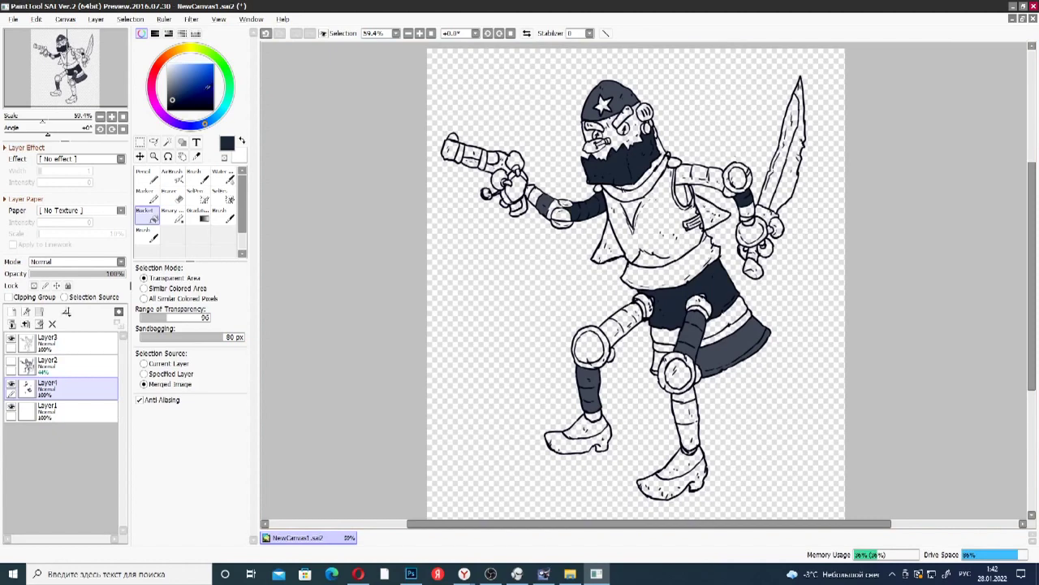
- Fill the vest, sword arm's upper arm, front thigh and rear shin with medium blue-grey
{"action": "left_click", "coordinate": [175, 84]}
{"action": "left_click", "coordinate": [650, 203]}
{"action": "left_click", "coordinate": [696, 183]}
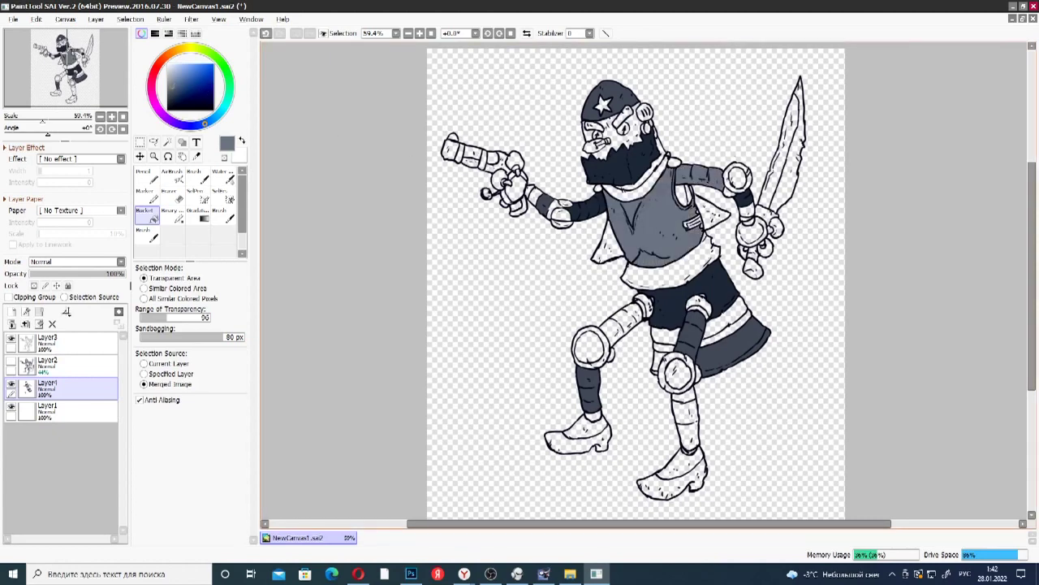
{"action": "left_click", "coordinate": [622, 325]}
{"action": "left_click", "coordinate": [689, 418]}
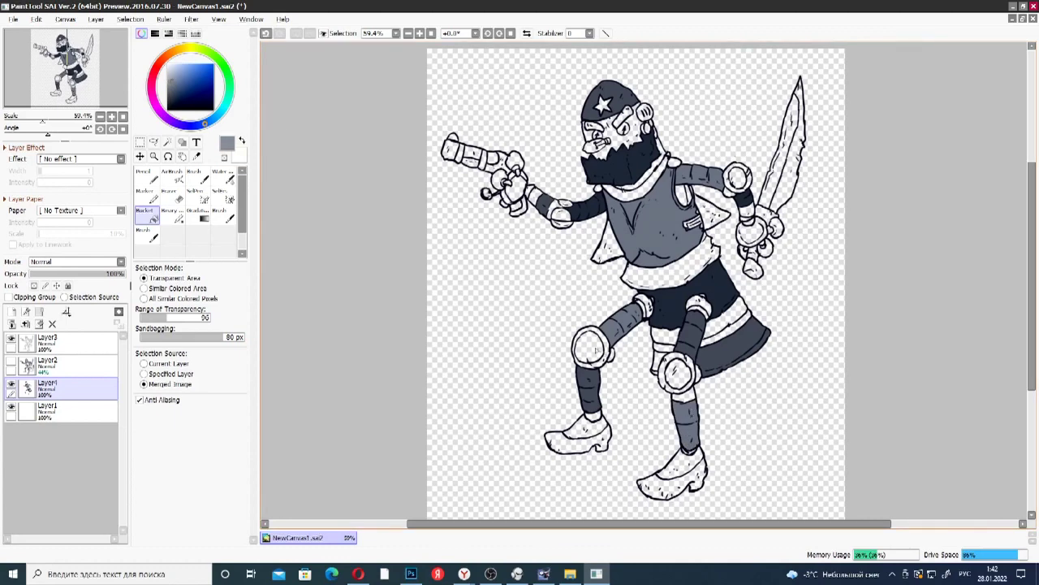
- Fill both knee discs, the top of the rear shin and the upper skirt sections with a lighter blue-grey
{"action": "left_click", "coordinate": [596, 350]}
{"action": "left_click", "coordinate": [679, 373]}
{"action": "left_click", "coordinate": [687, 397]}
{"action": "left_click", "coordinate": [725, 318]}
{"action": "left_click", "coordinate": [659, 360]}
{"action": "left_click", "coordinate": [663, 347]}
{"action": "left_click", "coordinate": [666, 335]}
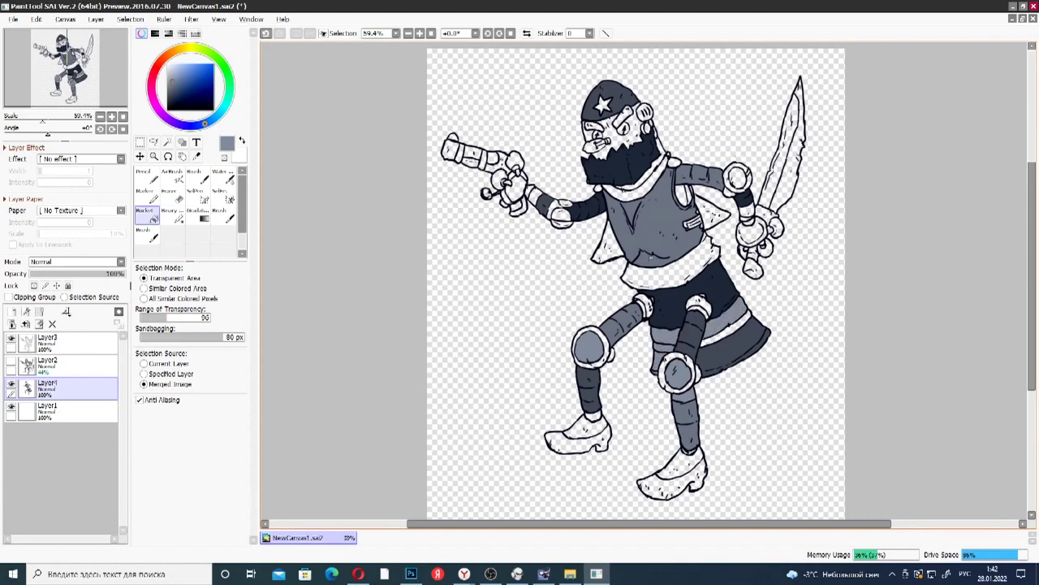
- Fill the shirt hem, the flap under the sword arm, the armhole and the small side strap with light blue-grey
{"action": "left_click", "coordinate": [672, 269]}
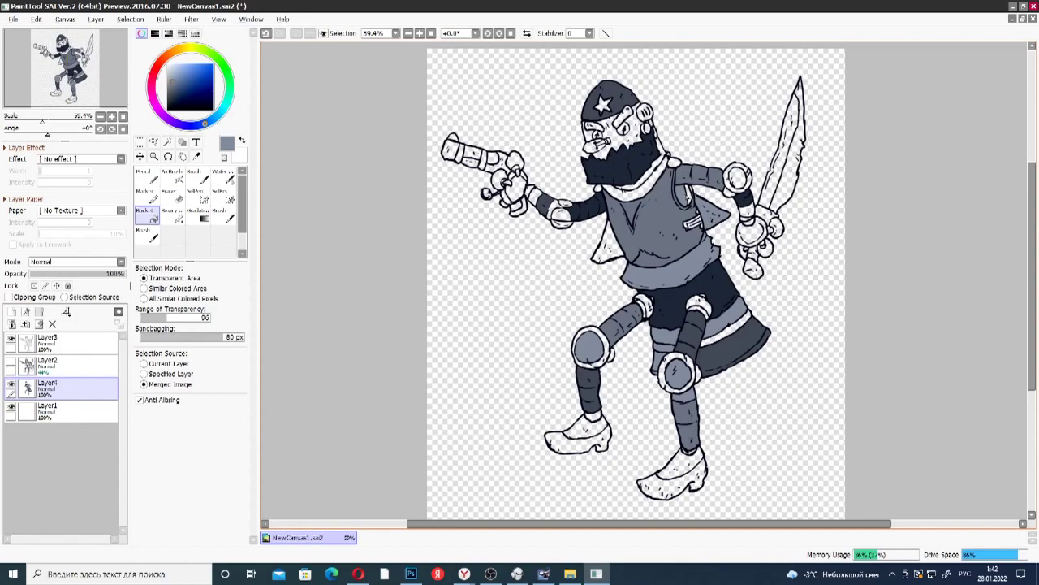
{"action": "scroll", "coordinate": [690, 195], "scroll_direction": "up", "scroll_amount": 4}
{"action": "scroll", "coordinate": [696, 192], "scroll_direction": "up", "scroll_amount": 2}
{"action": "left_click", "coordinate": [683, 184]}
{"action": "scroll", "coordinate": [688, 207], "scroll_direction": "up", "scroll_amount": 3}
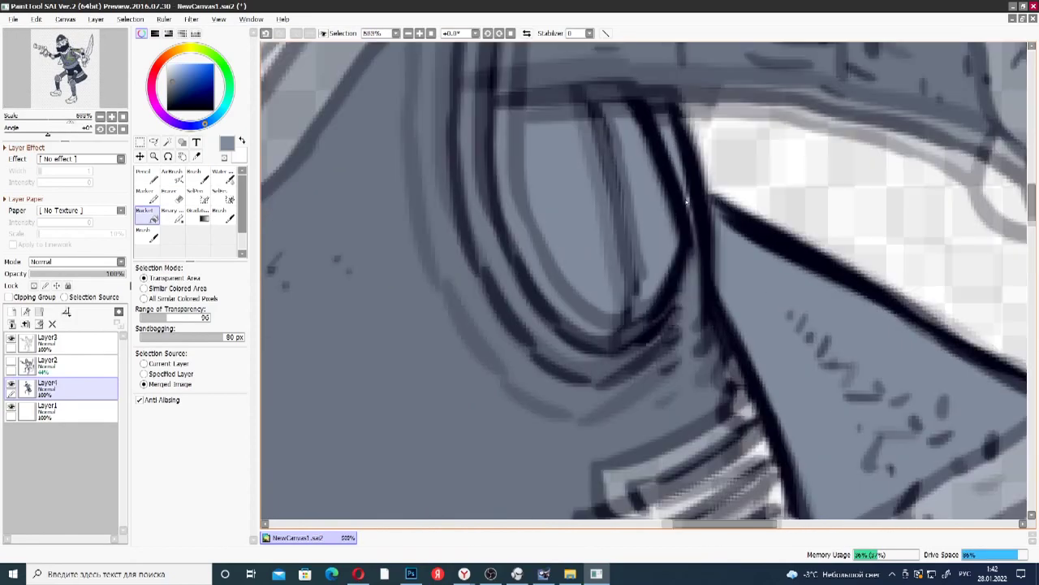
{"action": "scroll", "coordinate": [685, 210], "scroll_direction": "down", "scroll_amount": 2}
{"action": "scroll", "coordinate": [686, 212], "scroll_direction": "down", "scroll_amount": 4}
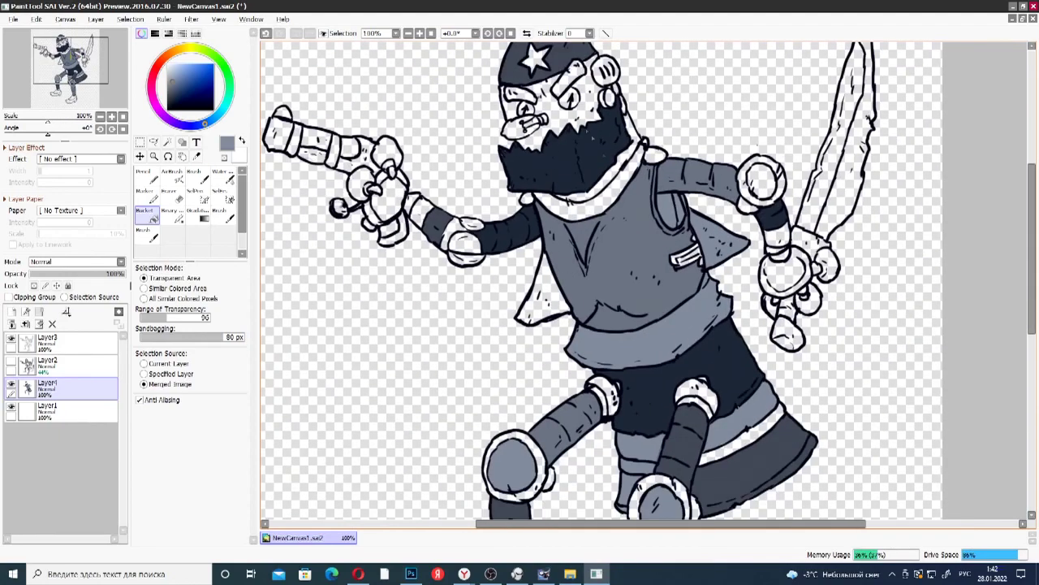
{"action": "scroll", "coordinate": [682, 280], "scroll_direction": "up", "scroll_amount": 4}
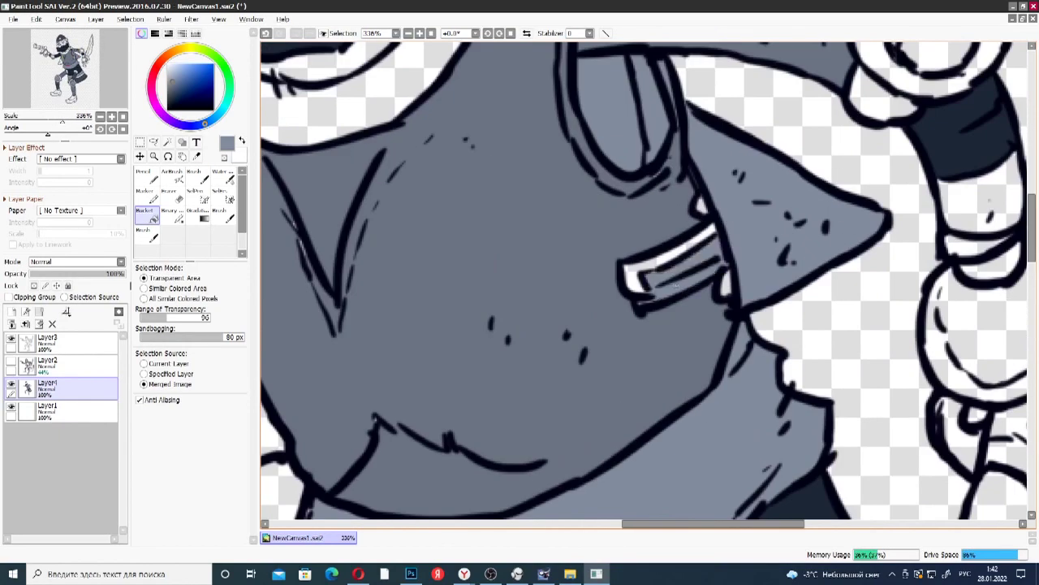
{"action": "scroll", "coordinate": [503, 319], "scroll_direction": "up", "scroll_amount": 2}
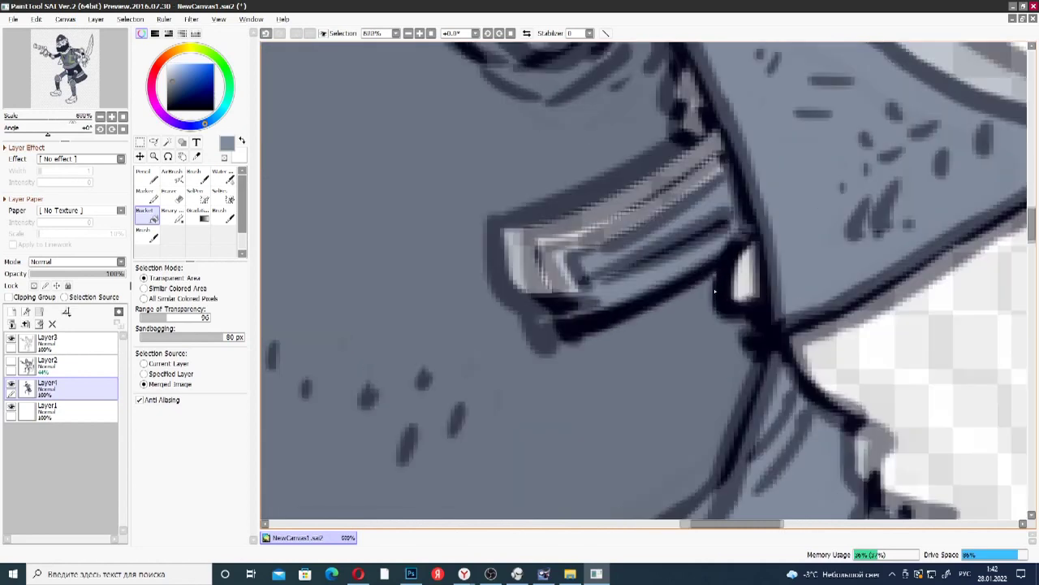
{"action": "left_click", "coordinate": [751, 278]}
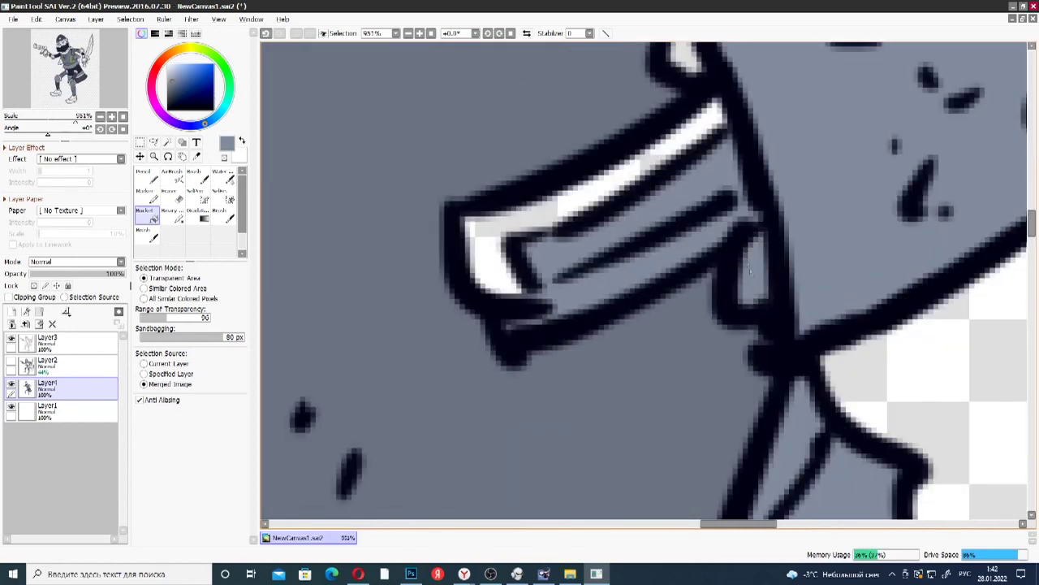
{"action": "left_click", "coordinate": [696, 134]}
- Fill the skirt's stripe, the pistol-side flap, the collar, both shoulder knobs and the sword arm's elbow disc with light blue-grey
{"action": "scroll", "coordinate": [696, 134], "scroll_direction": "down", "scroll_amount": 1}
{"action": "scroll", "coordinate": [684, 79], "scroll_direction": "down", "scroll_amount": 3}
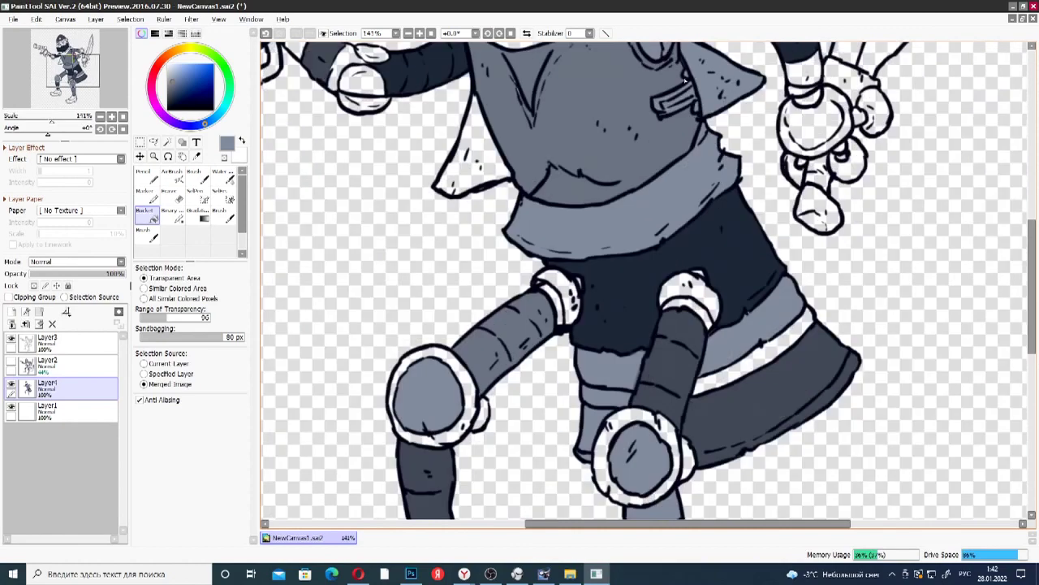
{"action": "left_click_drag", "start_coordinate": [1032, 294], "coordinate": [1031, 252]}
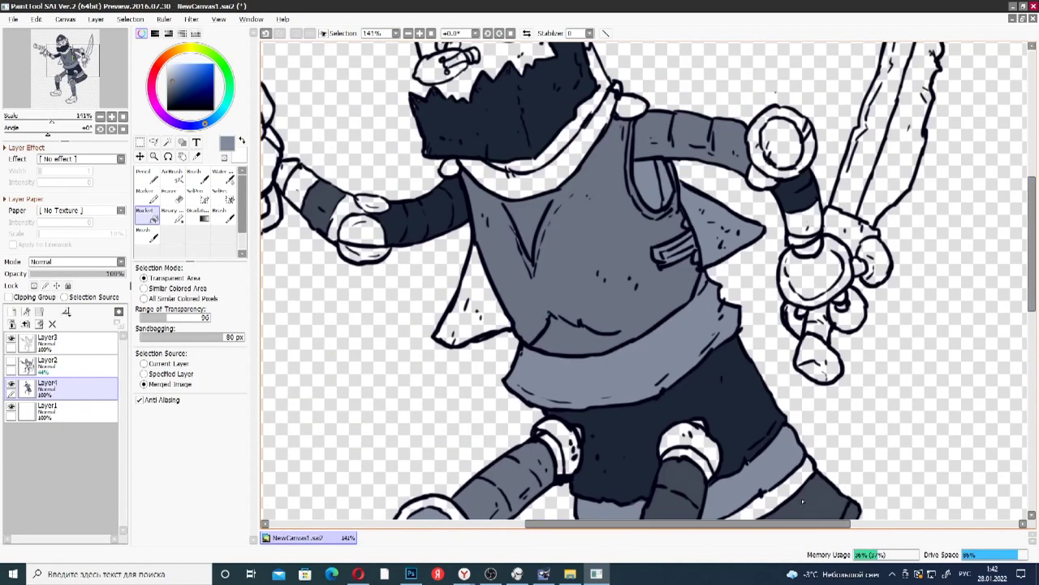
{"action": "left_click", "coordinate": [789, 496]}
{"action": "left_click", "coordinate": [445, 264]}
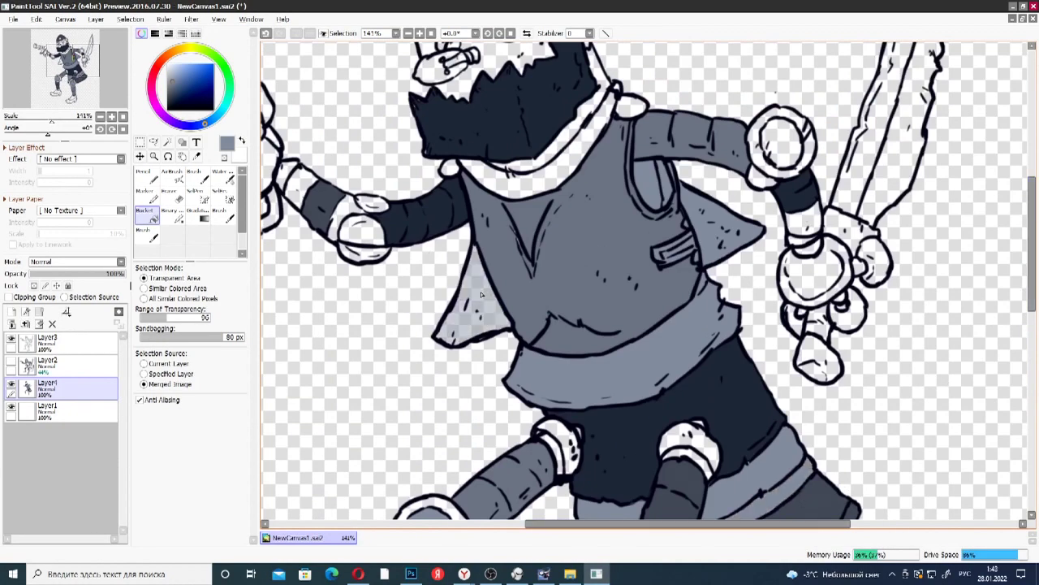
{"action": "left_click", "coordinate": [560, 143]}
{"action": "left_click", "coordinate": [450, 167]}
{"action": "left_click", "coordinate": [630, 107]}
{"action": "scroll", "coordinate": [614, 90], "scroll_direction": "up", "scroll_amount": 3}
{"action": "left_click", "coordinate": [902, 190]}
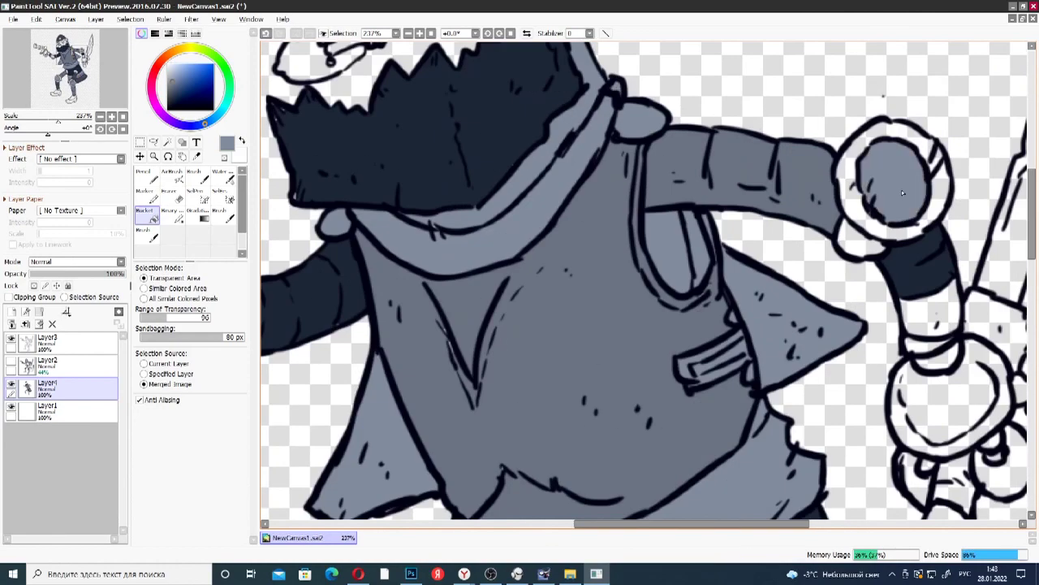
- Fill the pirate's face around the eyes and above the beard with a paler blue-grey
{"action": "scroll", "coordinate": [901, 190], "scroll_direction": "down", "scroll_amount": 5}
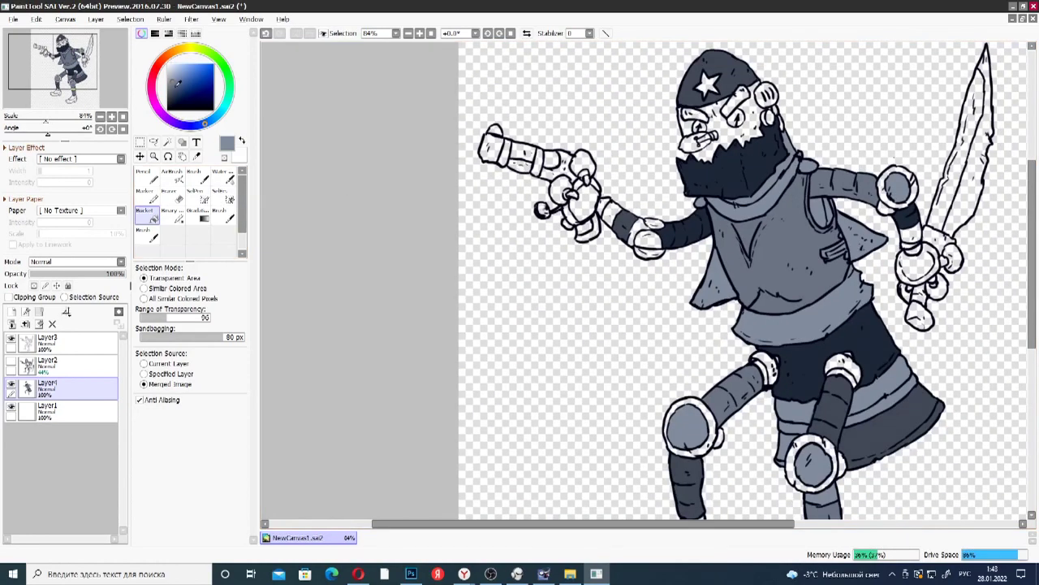
{"action": "left_click", "coordinate": [171, 76]}
{"action": "left_click", "coordinate": [740, 134]}
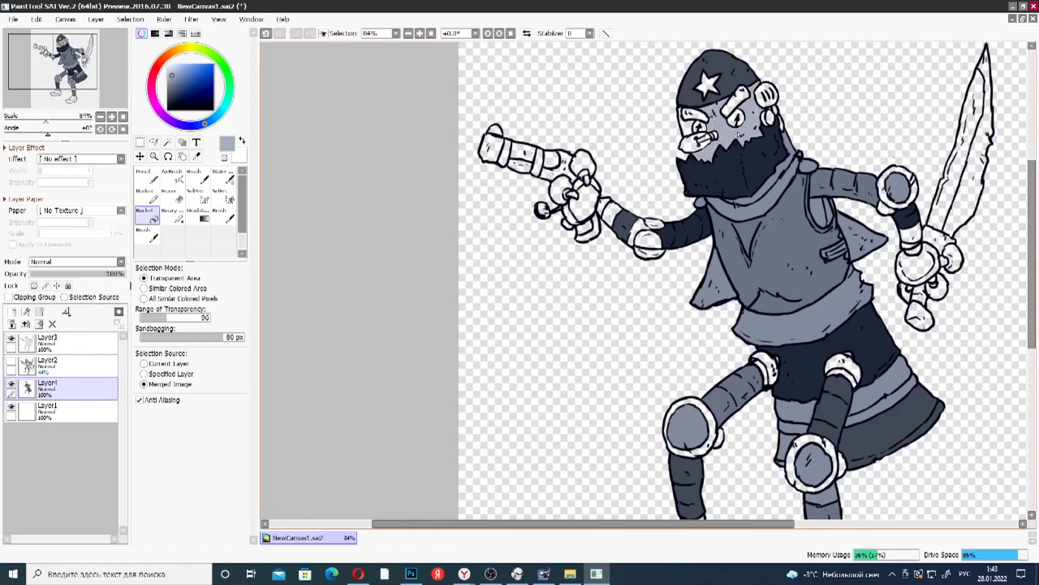
{"action": "left_click", "coordinate": [688, 127]}
{"action": "scroll", "coordinate": [767, 102], "scroll_direction": "up", "scroll_amount": 5}
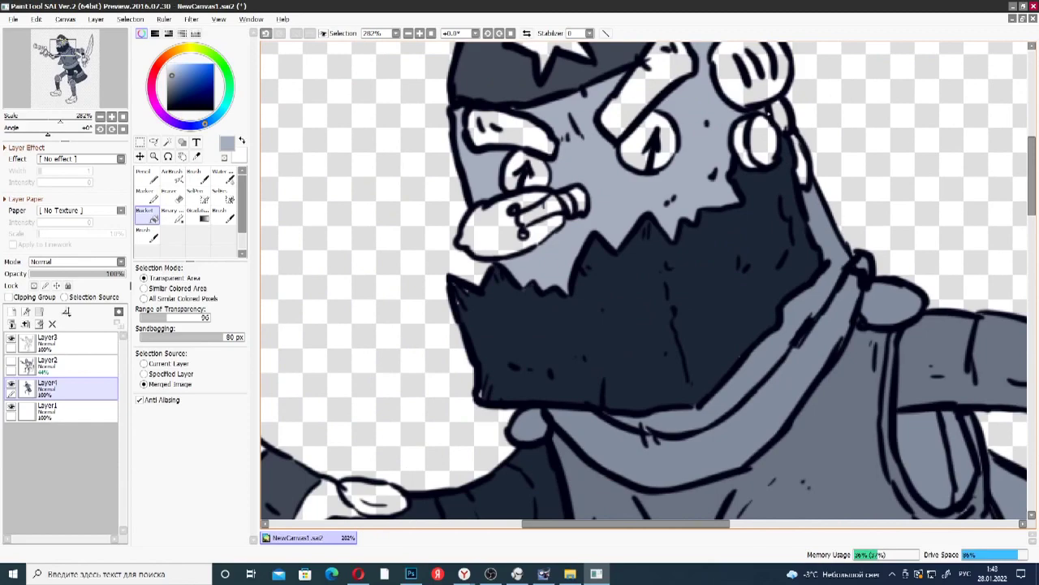
- Fill the pistol arm's elbow disc, the sword hand and the pistol hand's palm and round joints with pale blue-grey
{"action": "scroll", "coordinate": [778, 146], "scroll_direction": "down", "scroll_amount": 5}
{"action": "left_click", "coordinate": [661, 280]}
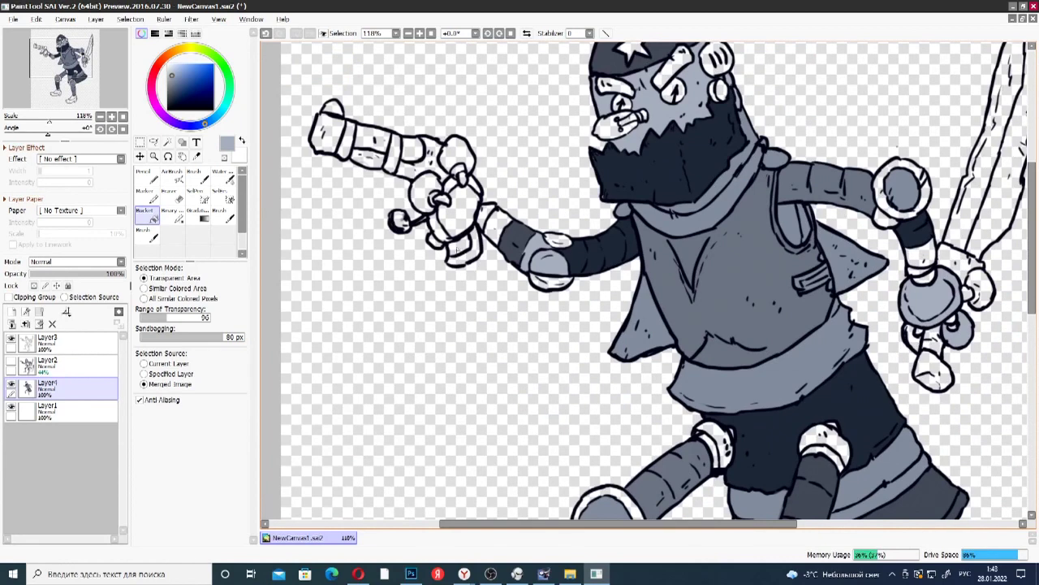
{"action": "left_click", "coordinate": [459, 213]}
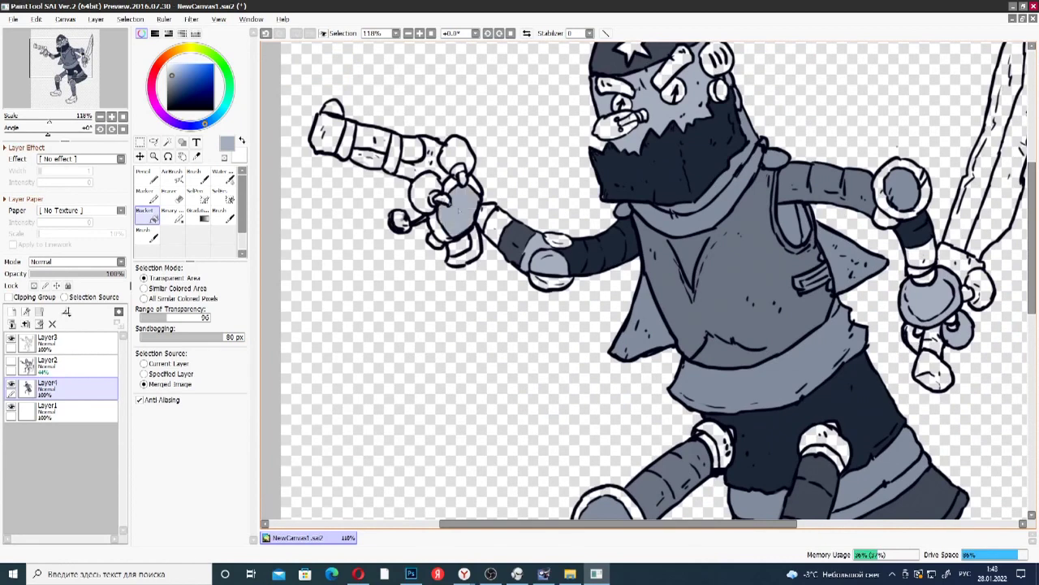
{"action": "left_click", "coordinate": [425, 194]}
{"action": "left_click", "coordinate": [457, 154]}
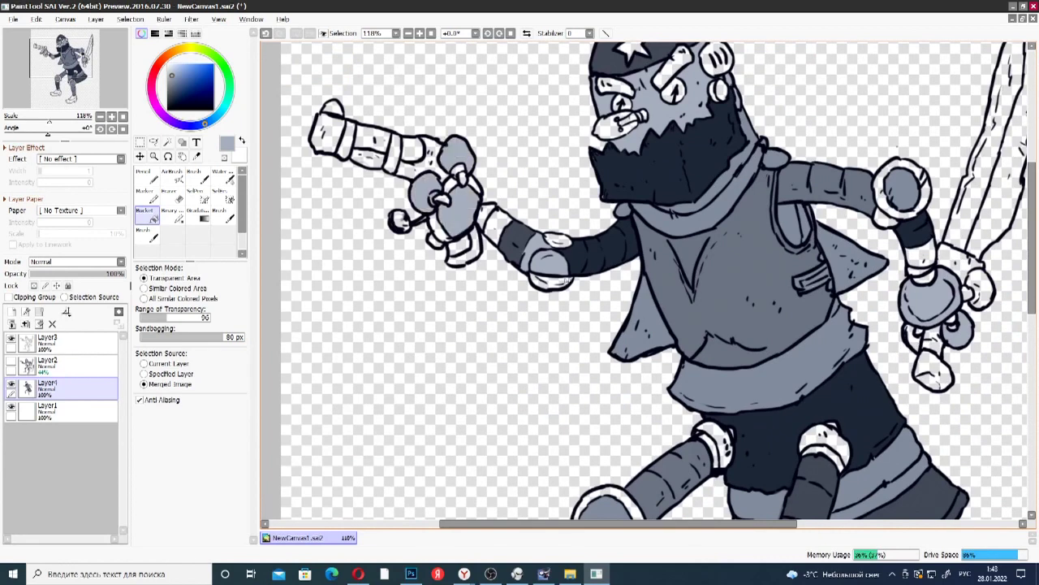
- Fill the lower half of the pistol arm's elbow and both caps at the tops of the thighs with pale blue-grey
{"action": "left_click", "coordinate": [566, 284]}
{"action": "left_click", "coordinate": [715, 436]}
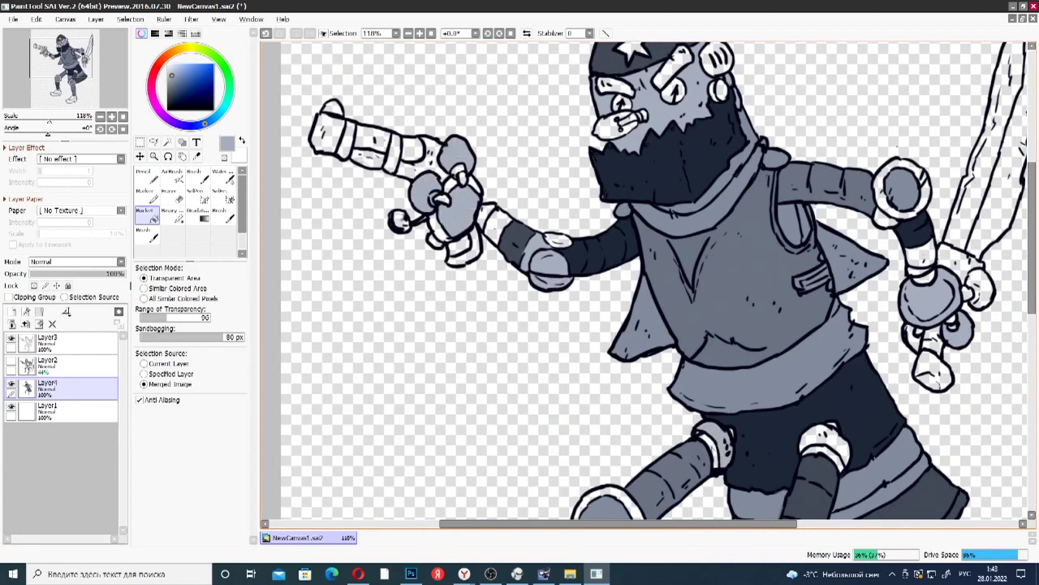
{"action": "scroll", "coordinate": [712, 447], "scroll_direction": "up", "scroll_amount": 6}
{"action": "left_click", "coordinate": [711, 449]}
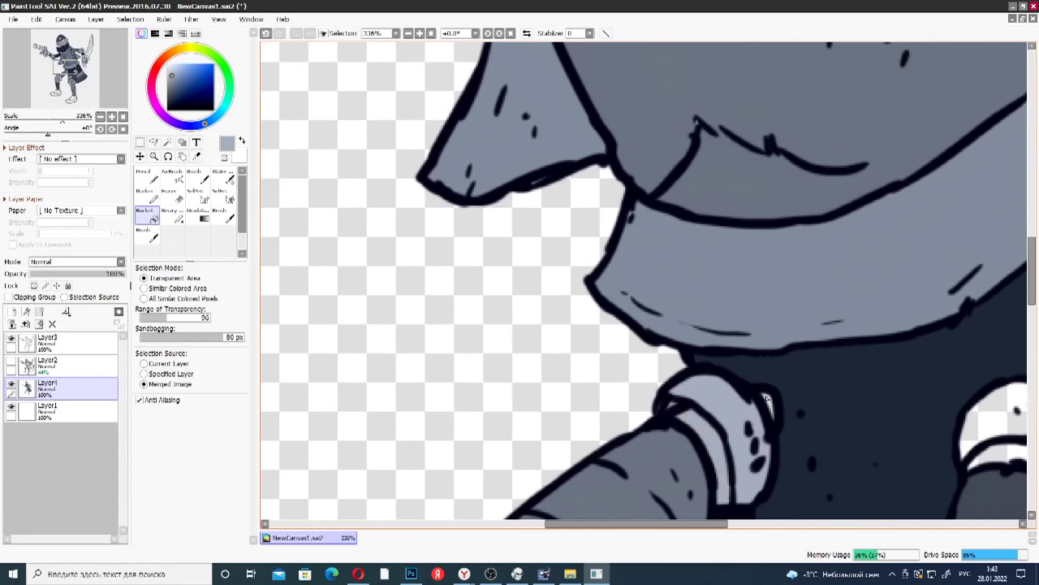
{"action": "scroll", "coordinate": [995, 418], "scroll_direction": "down", "scroll_amount": 5}
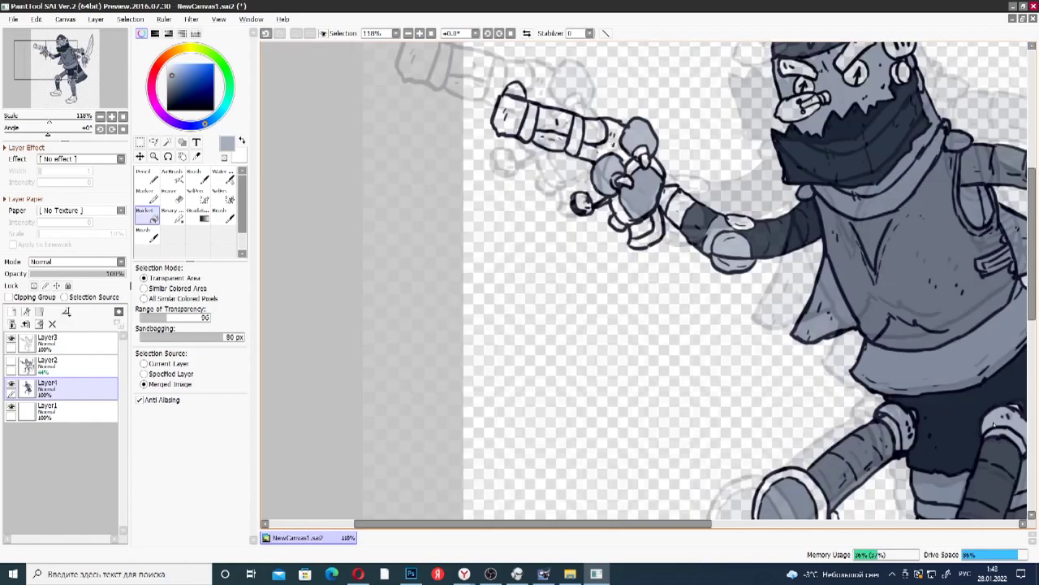
{"action": "left_click_drag", "start_coordinate": [706, 527], "coordinate": [803, 527]}
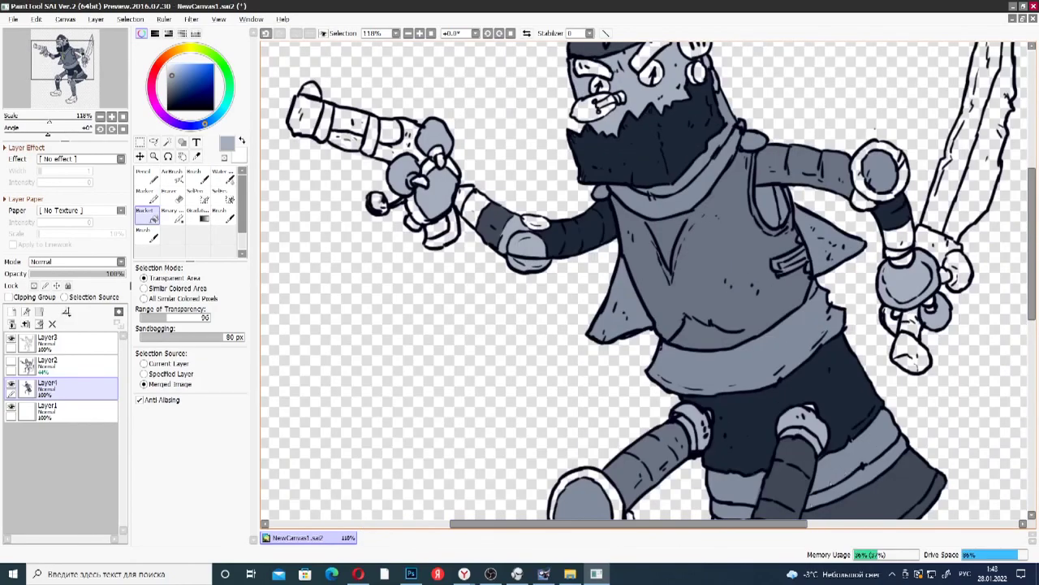
- Fill the sword hand's remaining round finger joints with pale blue-grey
{"action": "scroll", "coordinate": [837, 423], "scroll_direction": "up", "scroll_amount": 3}
{"action": "scroll", "coordinate": [771, 384], "scroll_direction": "down", "scroll_amount": 2}
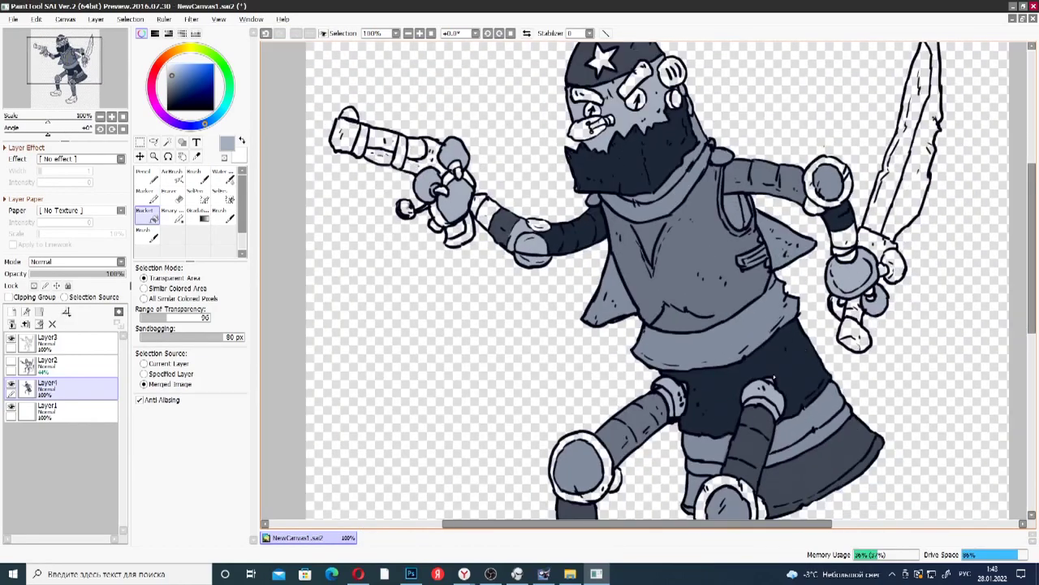
{"action": "left_click", "coordinate": [839, 311]}
{"action": "left_click", "coordinate": [895, 261]}
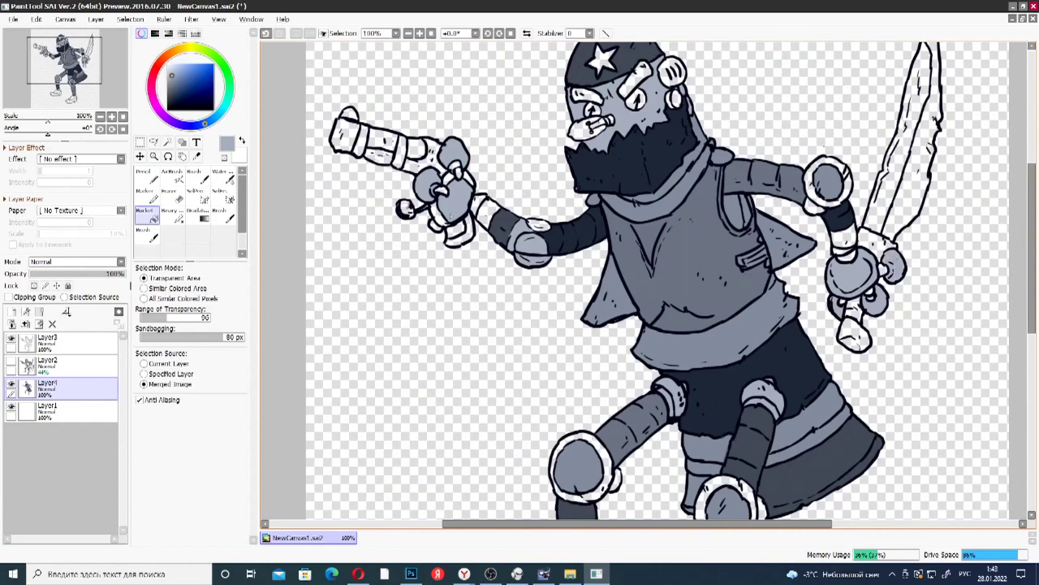
- Fill the pistol hand's finger segments and the rim around its palm with dark blue
{"action": "left_click", "coordinate": [178, 89]}
{"action": "left_click", "coordinate": [449, 178]}
{"action": "left_click", "coordinate": [455, 164]}
{"action": "left_click", "coordinate": [459, 172]}
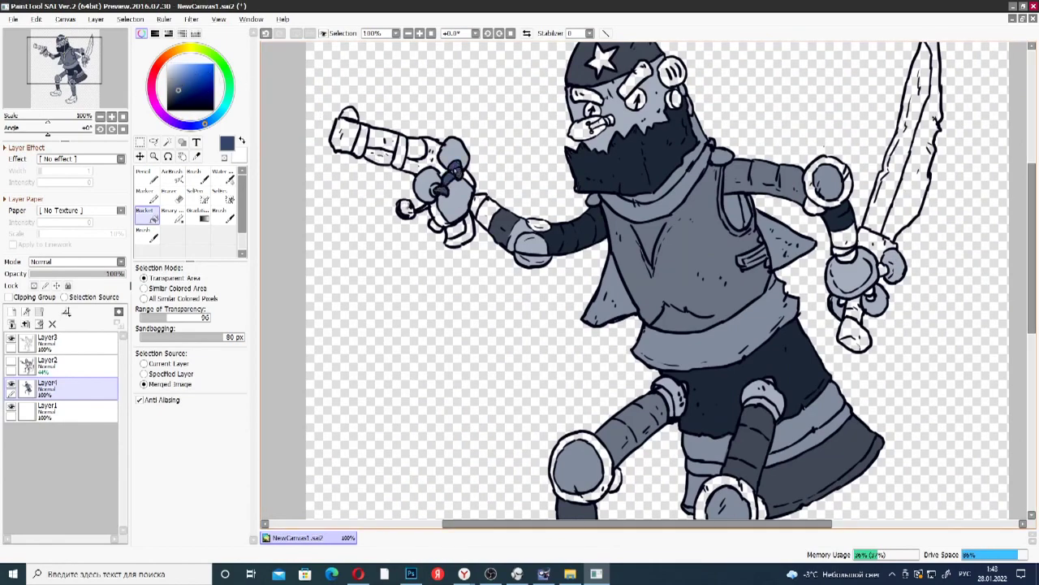
{"action": "scroll", "coordinate": [454, 169], "scroll_direction": "up", "scroll_amount": 4}
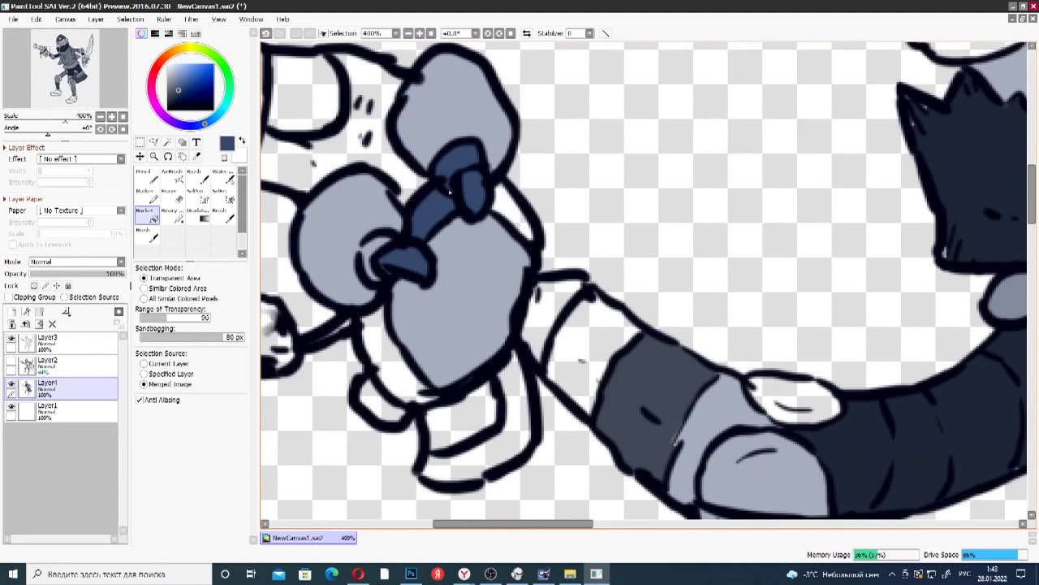
{"action": "left_click", "coordinate": [512, 214]}
{"action": "scroll", "coordinate": [511, 214], "scroll_direction": "down", "scroll_amount": 2}
{"action": "left_click", "coordinate": [450, 284]}
{"action": "left_click", "coordinate": [444, 308]}
{"action": "scroll", "coordinate": [459, 307], "scroll_direction": "up", "scroll_amount": 2}
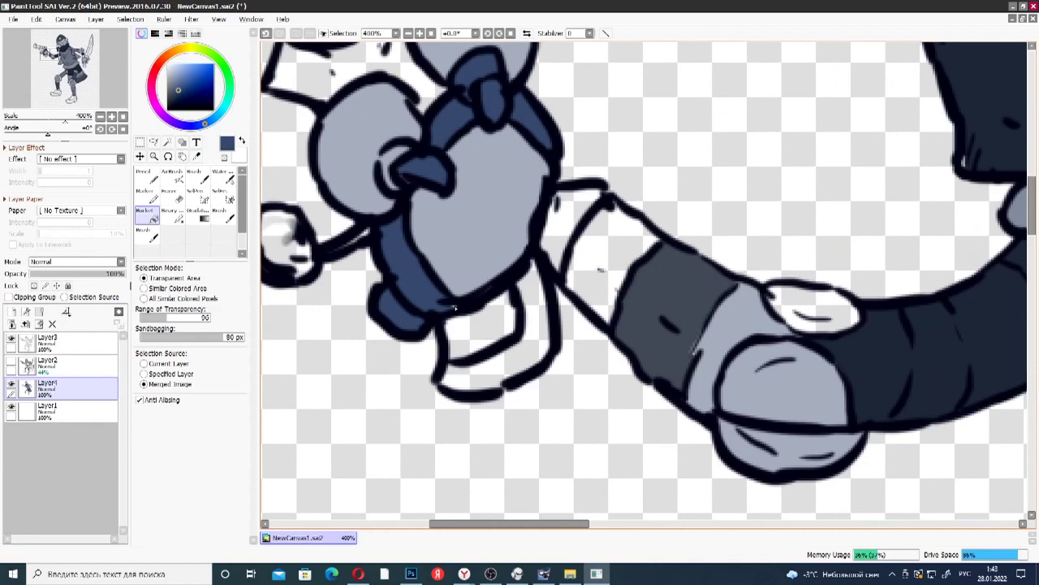
- Fill the pistol arm's wrist and forearm bands and the small bump above its elbow with dark blue
{"action": "scroll", "coordinate": [465, 307], "scroll_direction": "down", "scroll_amount": 7}
{"action": "left_click", "coordinate": [520, 288]}
{"action": "left_click", "coordinate": [508, 279]}
{"action": "left_click", "coordinate": [581, 303]}
{"action": "scroll", "coordinate": [582, 316], "scroll_direction": "up", "scroll_amount": 3}
{"action": "scroll", "coordinate": [582, 318], "scroll_direction": "up", "scroll_amount": 2}
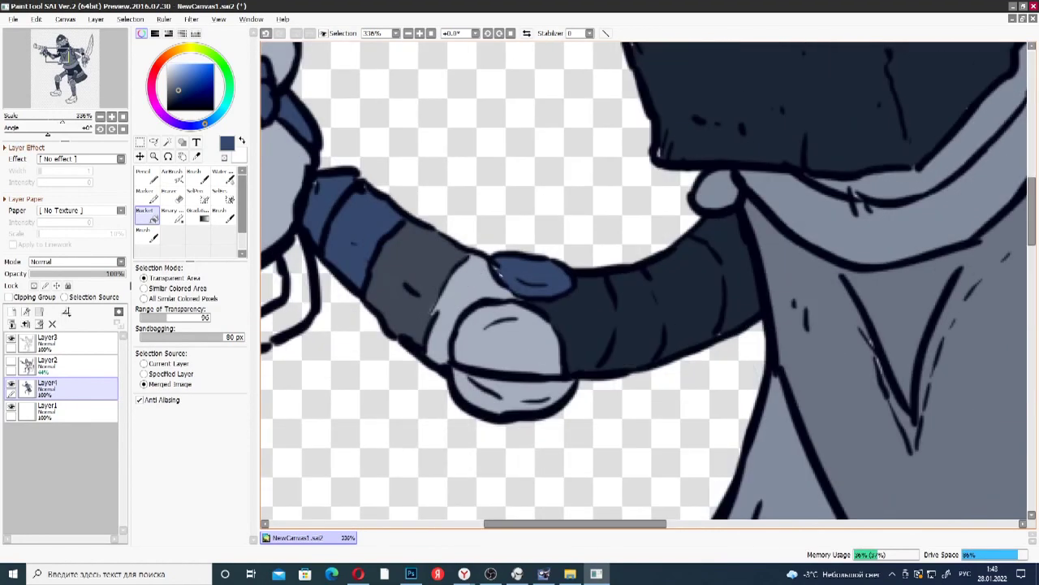
- Fill the tiny gaps along the beard's outer edge with dark blue, and undo the last fill
{"action": "scroll", "coordinate": [496, 270], "scroll_direction": "up", "scroll_amount": 3}
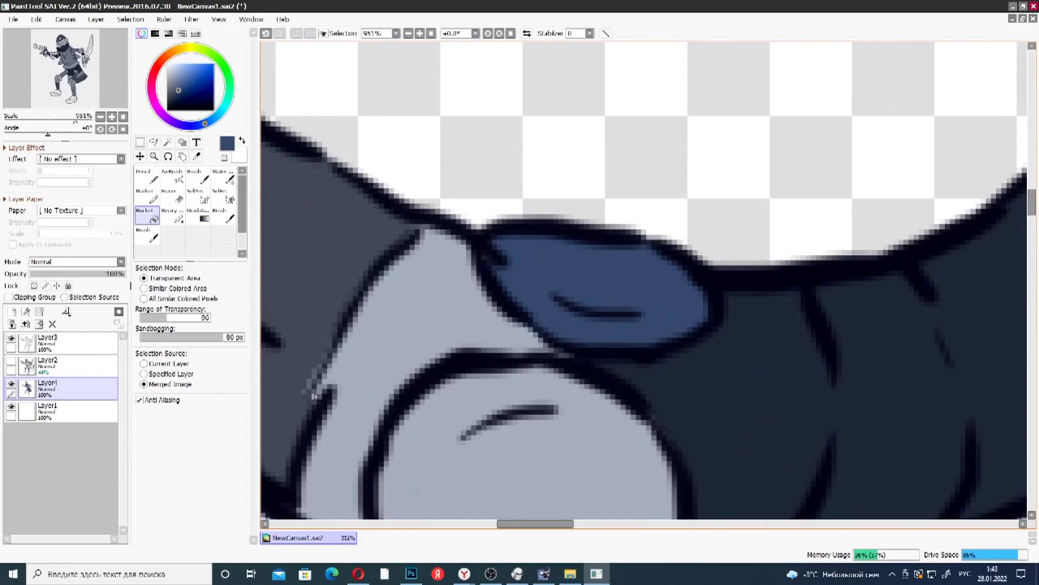
{"action": "scroll", "coordinate": [480, 264], "scroll_direction": "down", "scroll_amount": 3}
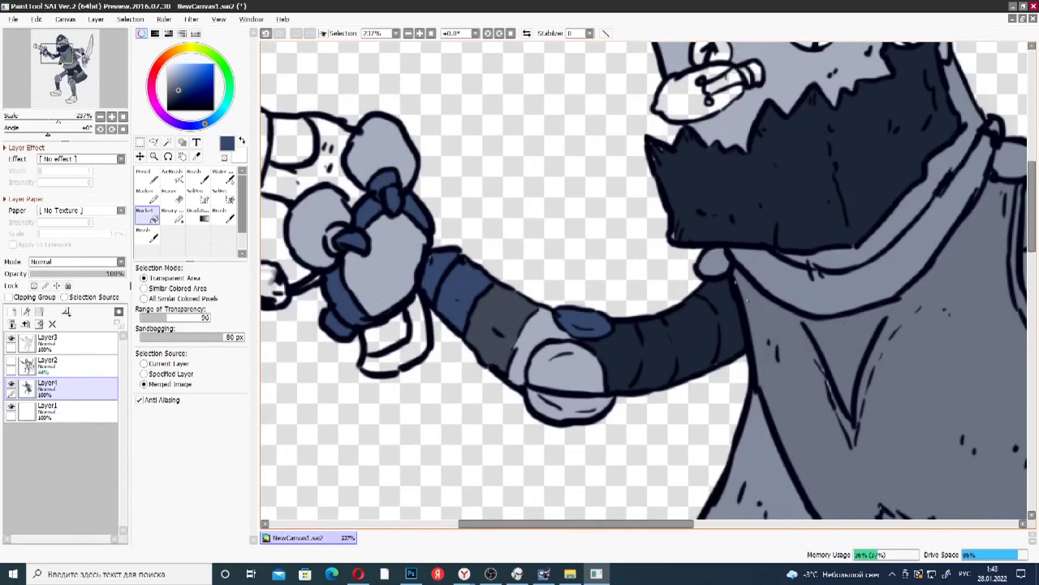
{"action": "scroll", "coordinate": [647, 226], "scroll_direction": "up", "scroll_amount": 2}
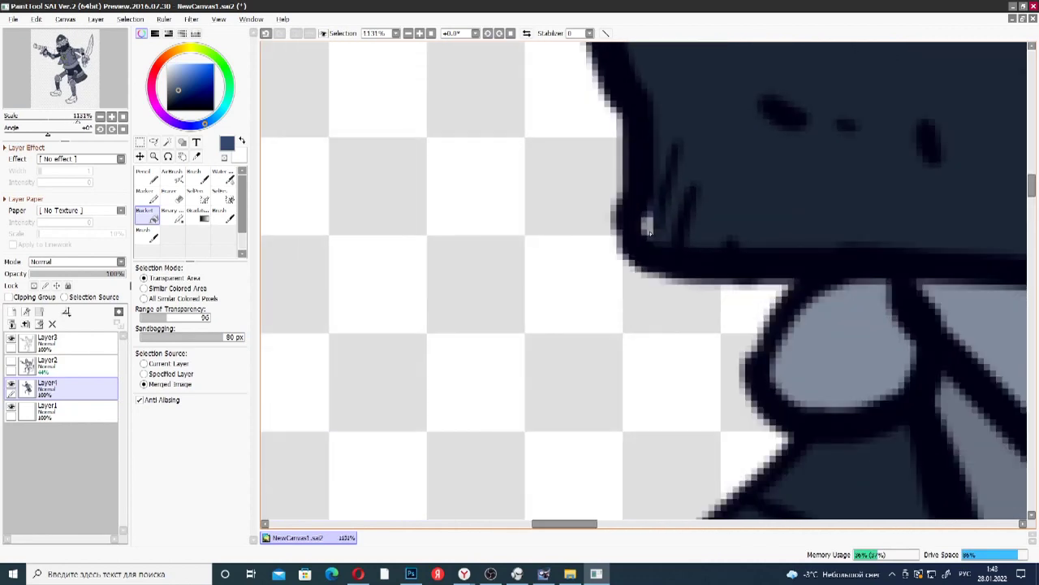
{"action": "scroll", "coordinate": [650, 221], "scroll_direction": "down", "scroll_amount": 1}
{"action": "scroll", "coordinate": [651, 221], "scroll_direction": "down", "scroll_amount": 2}
{"action": "scroll", "coordinate": [600, 131], "scroll_direction": "up", "scroll_amount": 3}
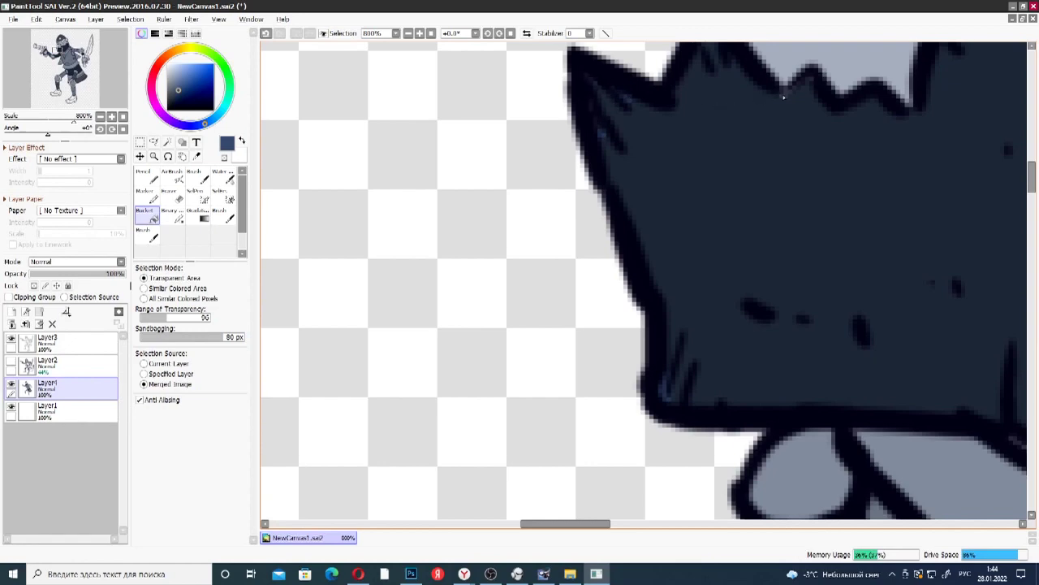
{"action": "scroll", "coordinate": [784, 97], "scroll_direction": "down", "scroll_amount": 3}
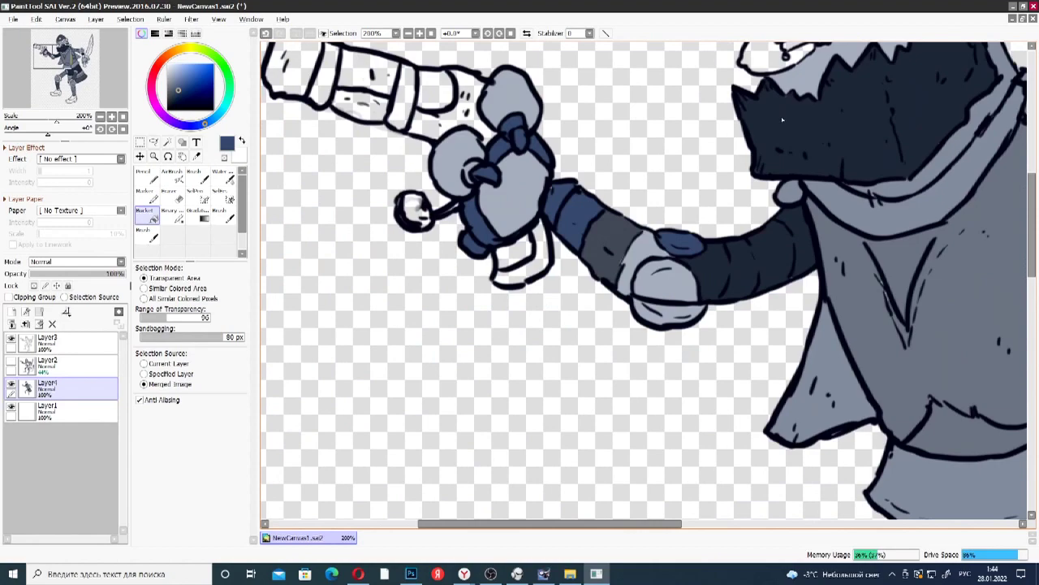
{"action": "key", "text": "ctrl+z"}
{"action": "scroll", "coordinate": [601, 174], "scroll_direction": "up", "scroll_amount": 3}
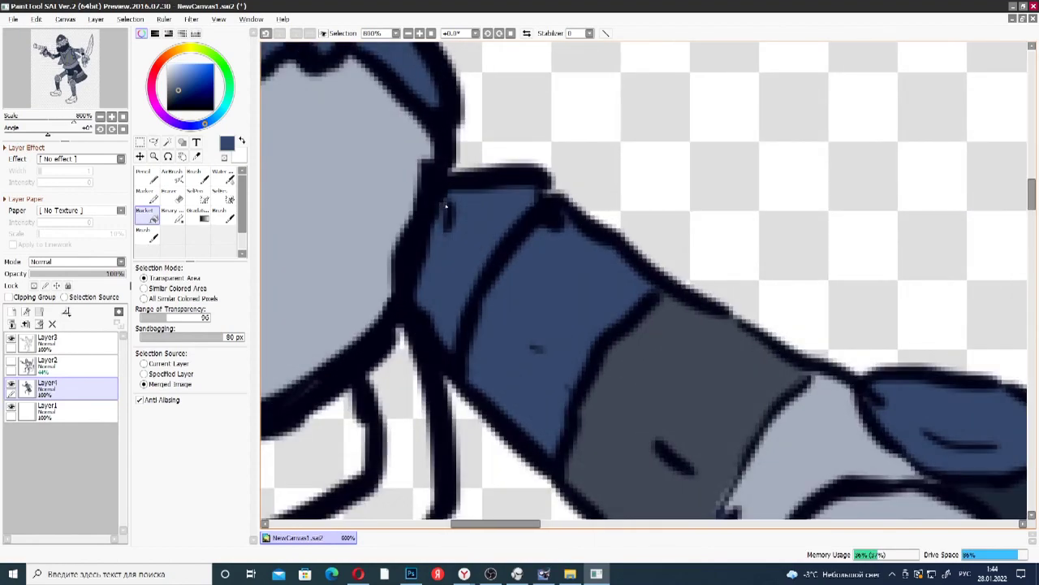
{"action": "scroll", "coordinate": [443, 212], "scroll_direction": "down", "scroll_amount": 5}
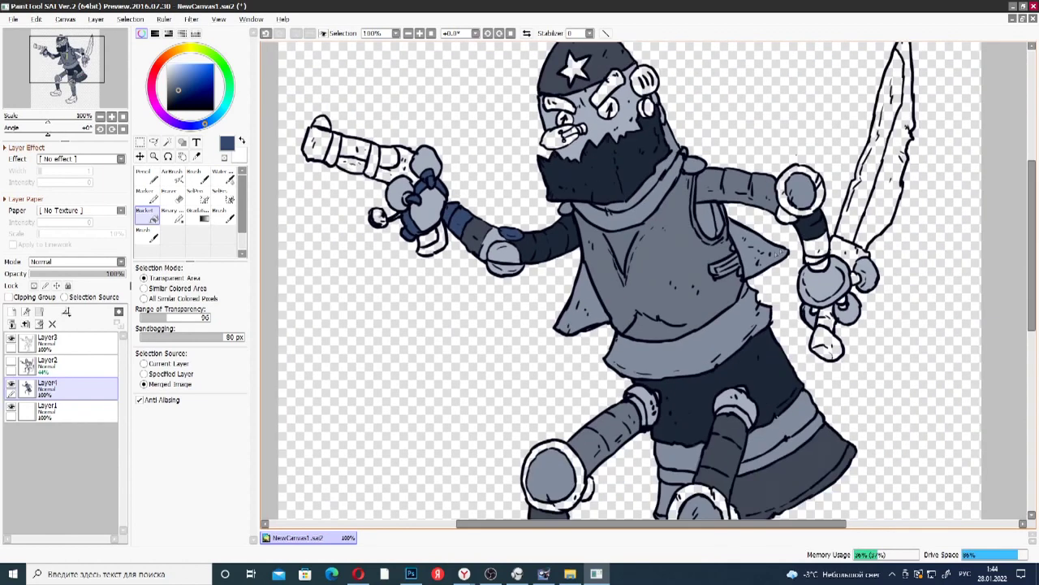
- Fill the sword's inner blade strip and pommel and the sword arm's elbow knob, forearm and wrist with dark blue
{"action": "left_click", "coordinate": [859, 237]}
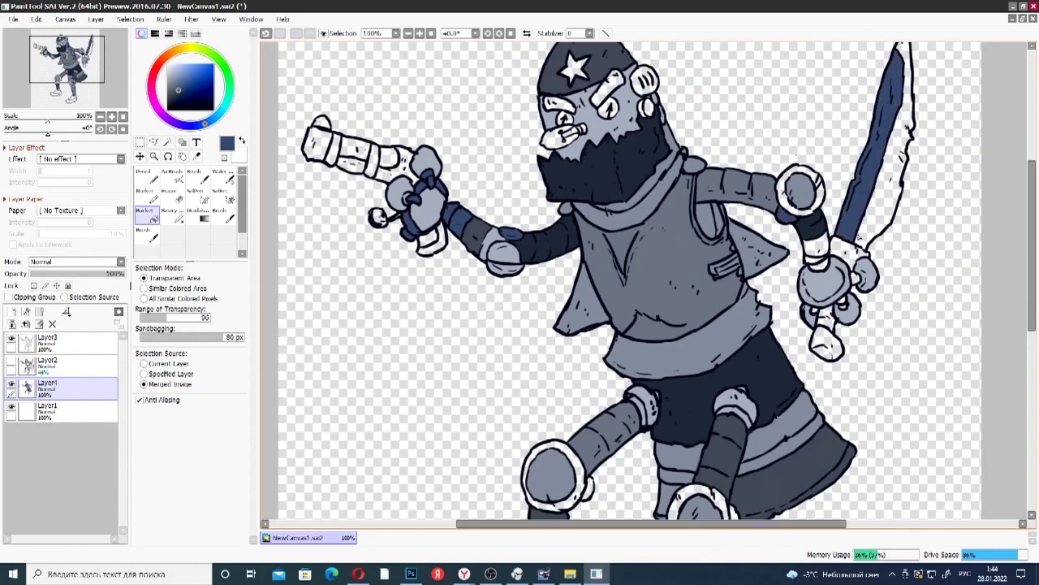
{"action": "left_click", "coordinate": [826, 334]}
{"action": "left_click", "coordinate": [818, 247]}
{"action": "scroll", "coordinate": [815, 258], "scroll_direction": "up", "scroll_amount": 5}
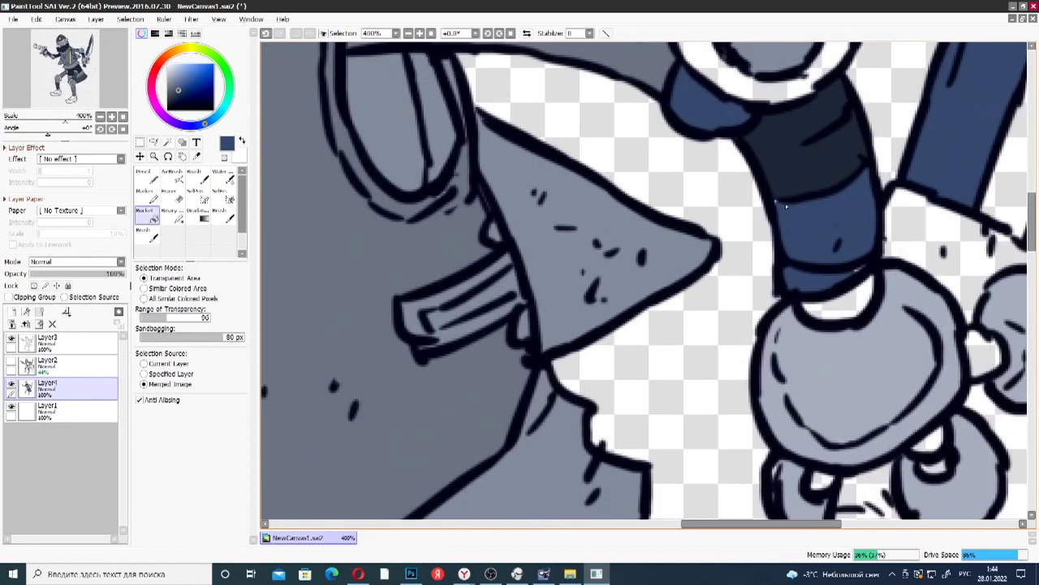
{"action": "scroll", "coordinate": [827, 257], "scroll_direction": "up", "scroll_amount": 3}
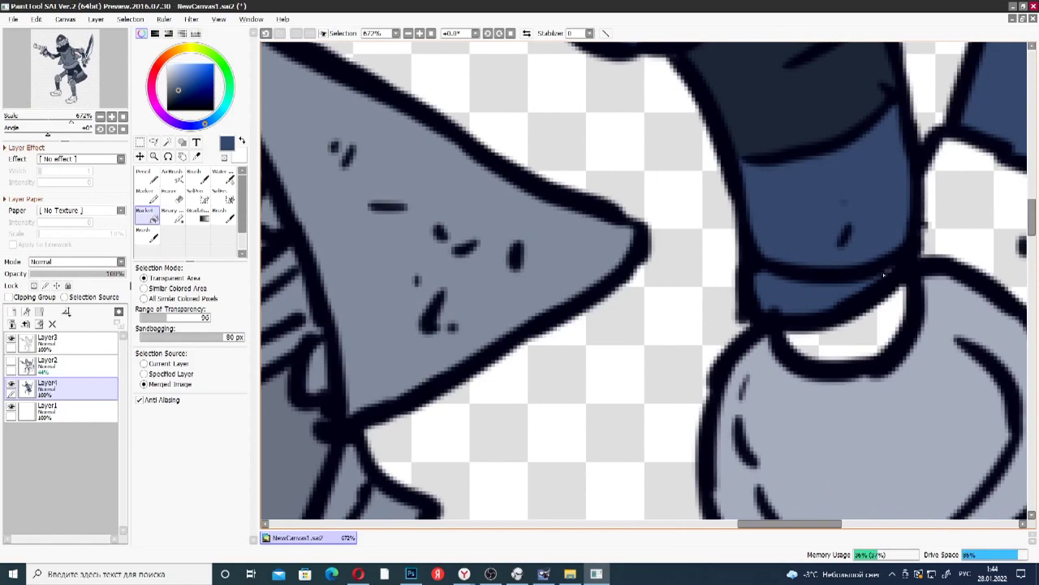
{"action": "left_click", "coordinate": [886, 305]}
{"action": "scroll", "coordinate": [886, 304], "scroll_direction": "down", "scroll_amount": 10}
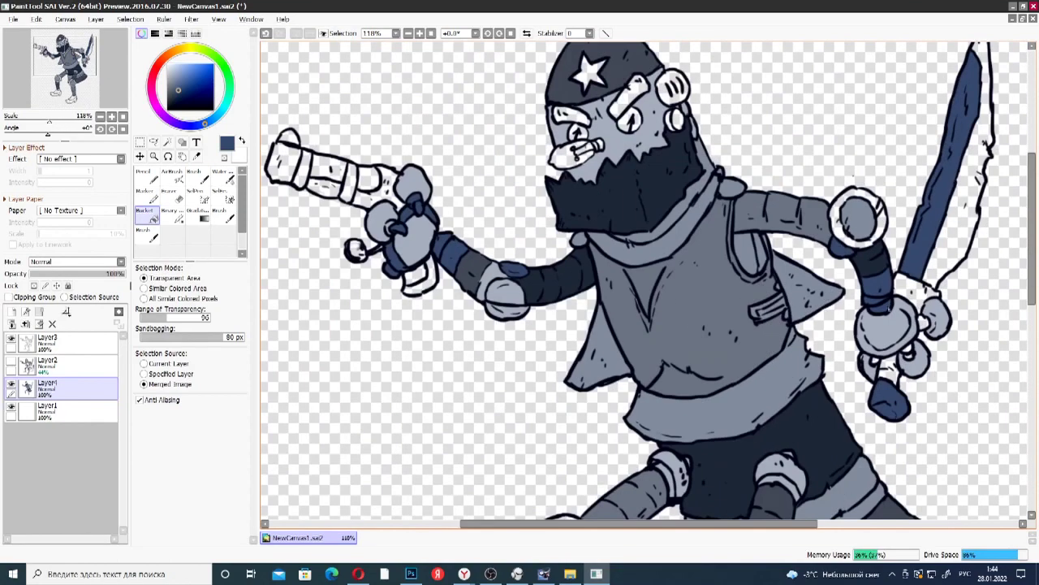
- Fill both eyebrows with dark blue
{"action": "scroll", "coordinate": [904, 331], "scroll_direction": "down", "scroll_amount": 2}
{"action": "scroll", "coordinate": [686, 192], "scroll_direction": "up", "scroll_amount": 5}
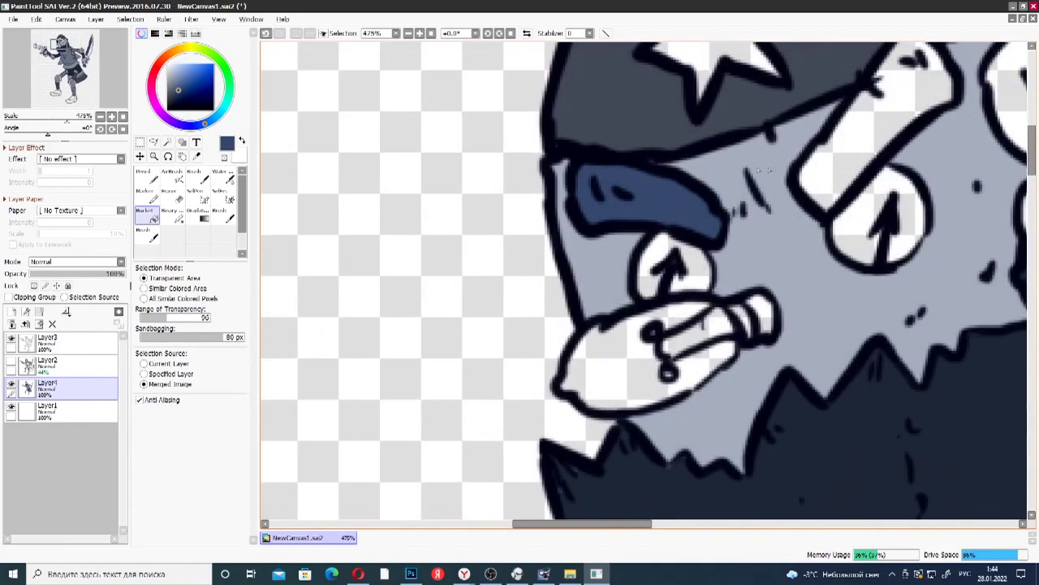
{"action": "left_click", "coordinate": [830, 166]}
{"action": "scroll", "coordinate": [727, 248], "scroll_direction": "down", "scroll_amount": 5}
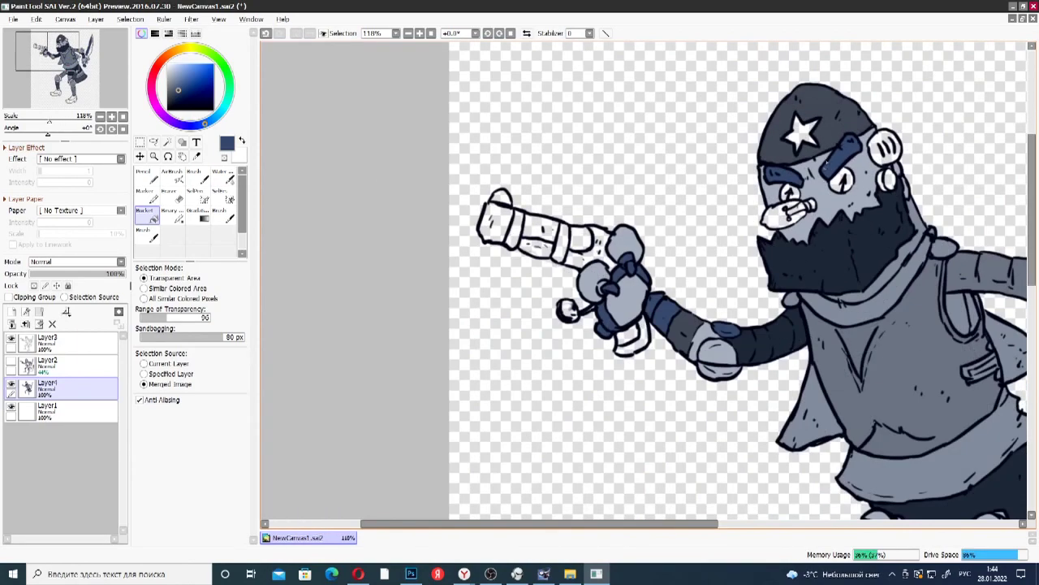
- Fill the small ball beneath the pistol hand and its thin stem with dark blue
{"action": "left_click", "coordinate": [568, 312]}
{"action": "scroll", "coordinate": [569, 318], "scroll_direction": "up", "scroll_amount": 2}
{"action": "scroll", "coordinate": [570, 323], "scroll_direction": "up", "scroll_amount": 3}
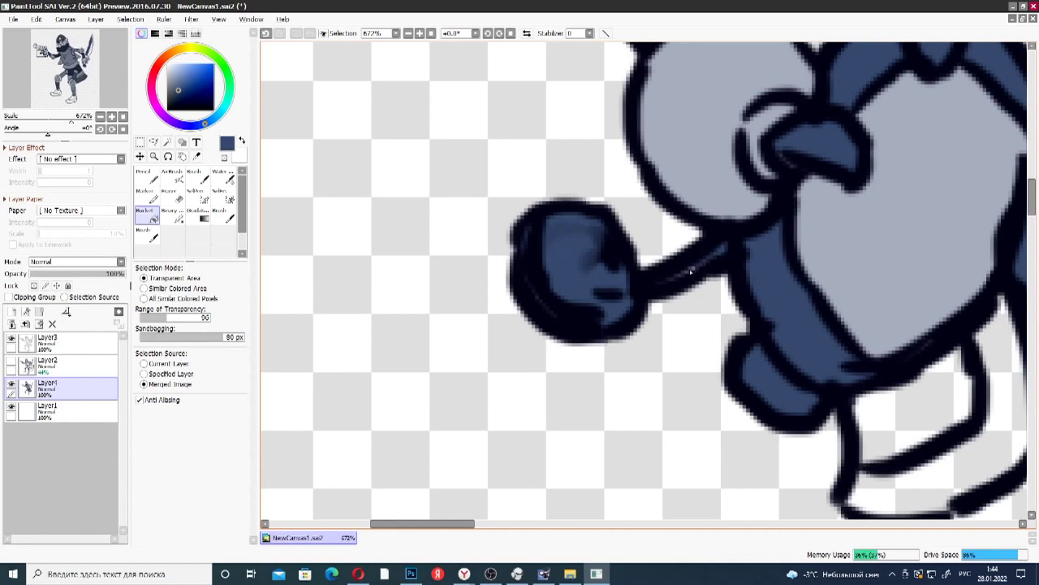
{"action": "scroll", "coordinate": [671, 281], "scroll_direction": "down", "scroll_amount": 9}
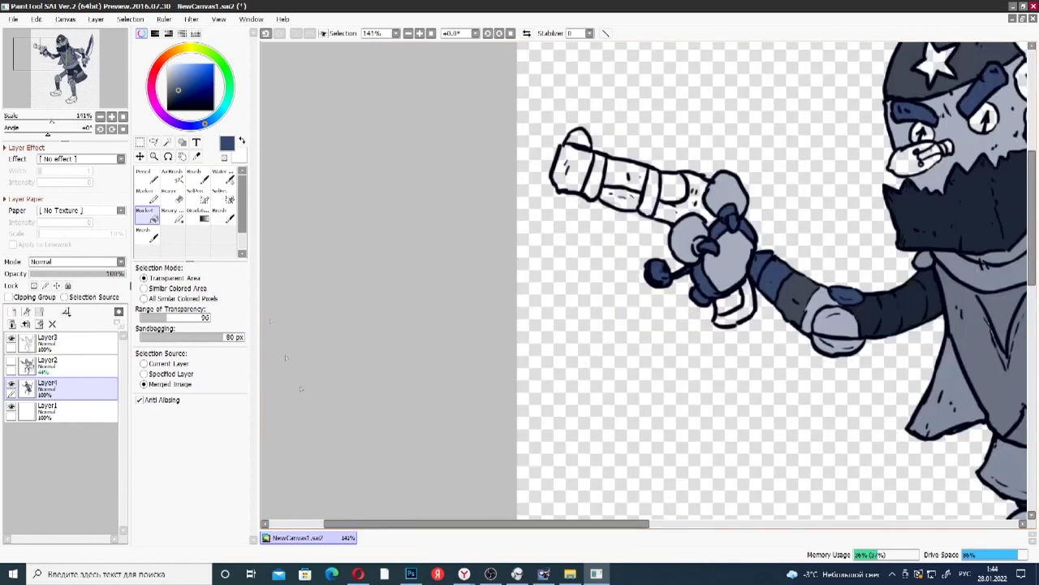
- Fill the upper part of both shoes with dark blue
{"action": "left_click_drag", "start_coordinate": [369, 523], "coordinate": [512, 529]}
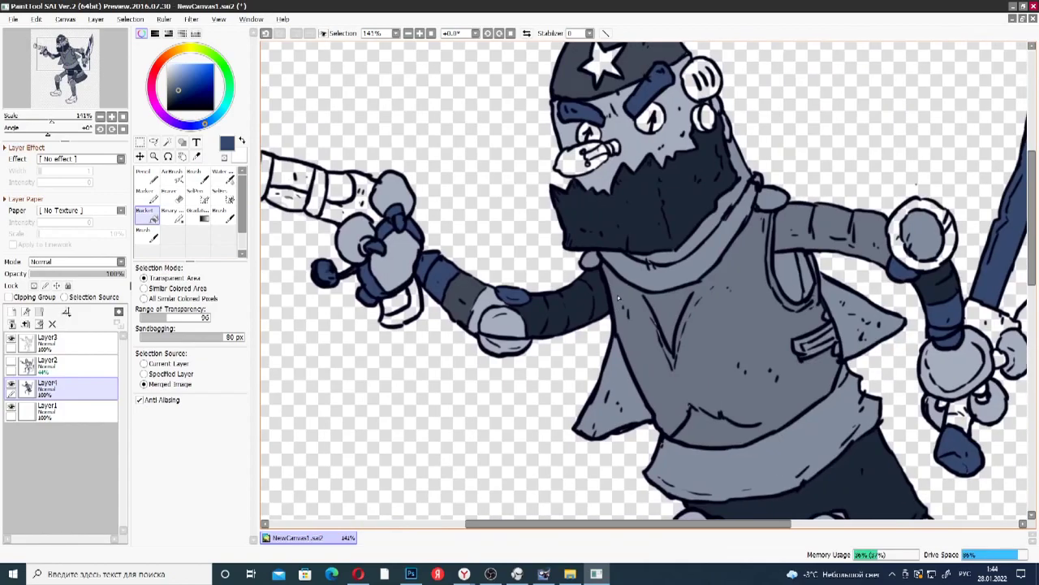
{"action": "scroll", "coordinate": [617, 297], "scroll_direction": "down", "scroll_amount": 2}
{"action": "key", "text": "ctrl+minus"}
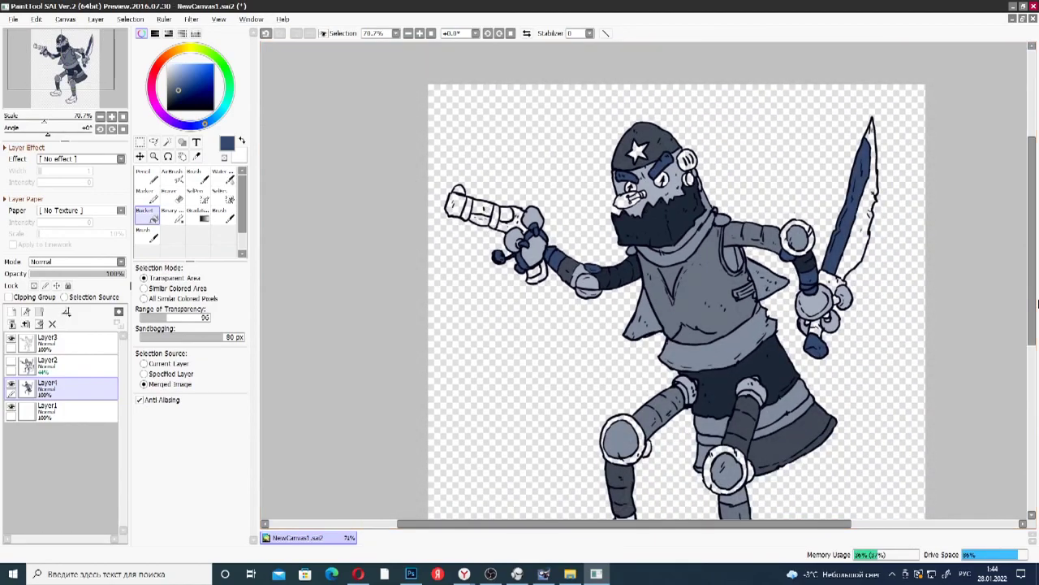
{"action": "left_click_drag", "start_coordinate": [1034, 313], "coordinate": [1034, 361]}
{"action": "left_click", "coordinate": [725, 456]}
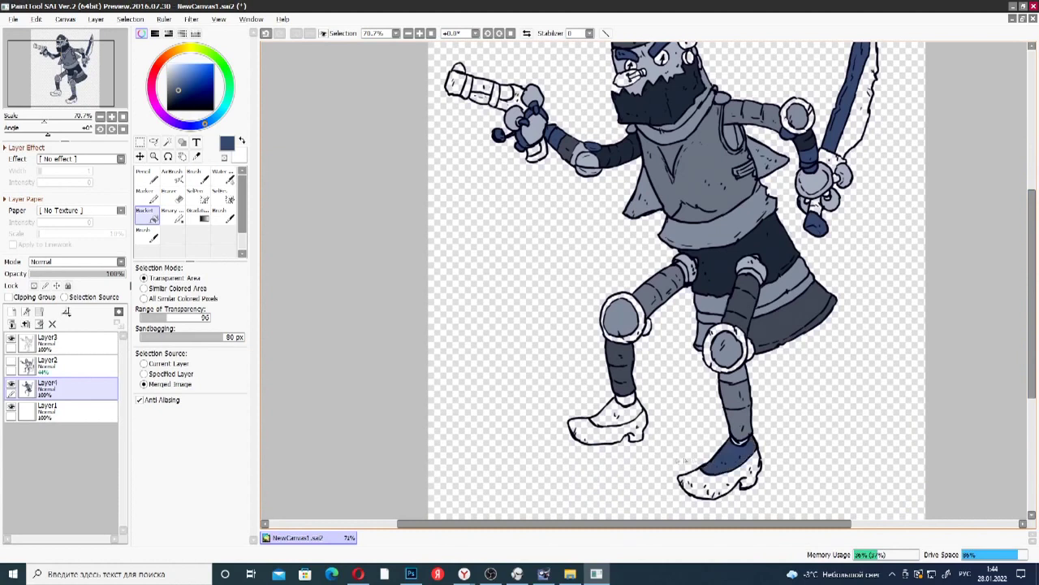
{"action": "left_click", "coordinate": [614, 417]}
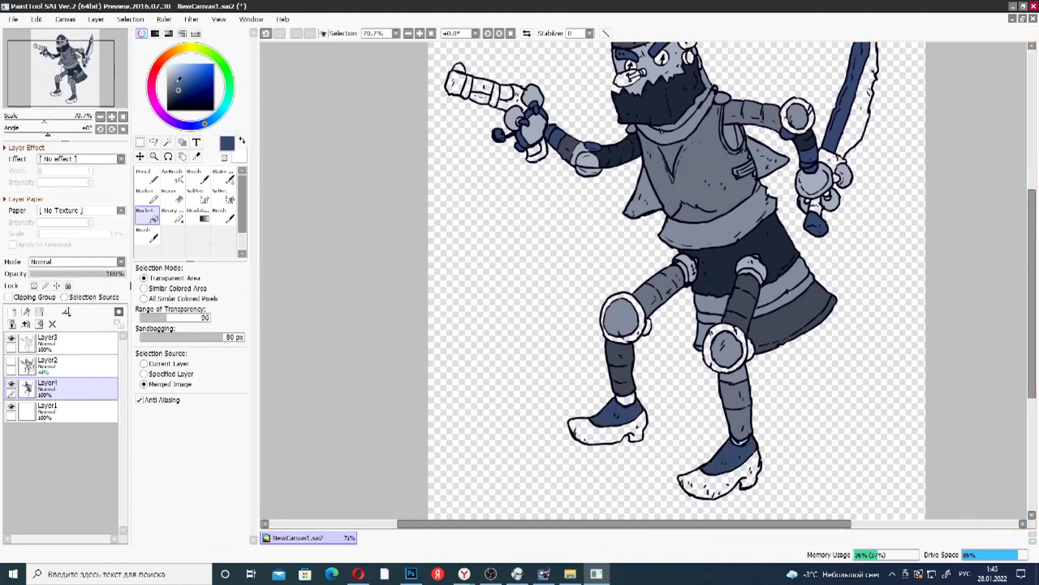
- Fill the side knobs of both knees and the lower parts of both shoes with a medium blue-grey
{"action": "left_click", "coordinate": [178, 80]}
{"action": "left_click", "coordinate": [647, 327]}
{"action": "left_click", "coordinate": [753, 354]}
{"action": "left_click", "coordinate": [718, 484]}
{"action": "left_click", "coordinate": [617, 436]}
- Fill the leftover gap at the sword-side shoe's heel and both ankles with the medium blue-grey
{"action": "scroll", "coordinate": [650, 484], "scroll_direction": "up", "scroll_amount": 3}
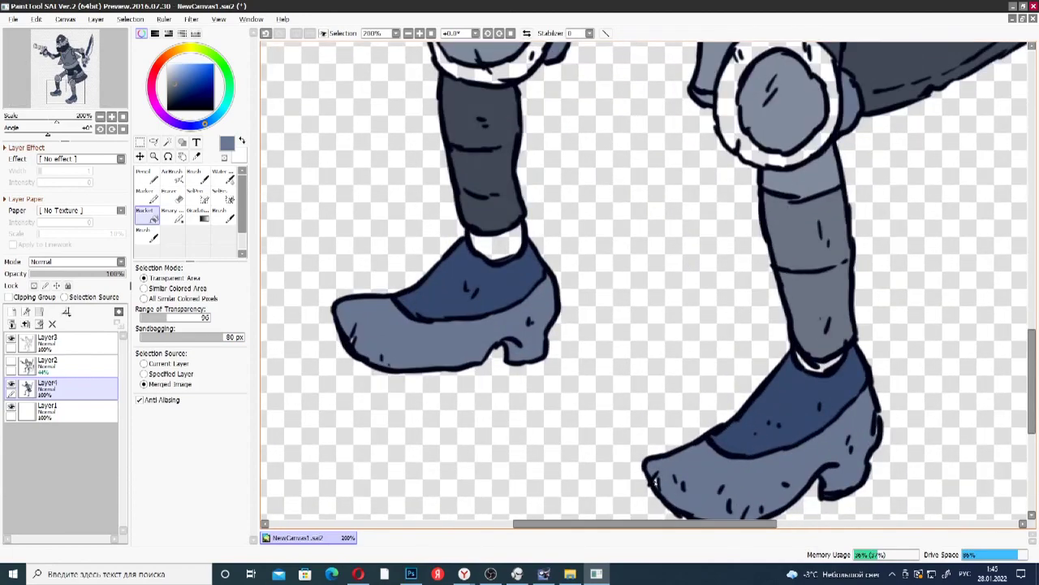
{"action": "scroll", "coordinate": [878, 432], "scroll_direction": "up", "scroll_amount": 3}
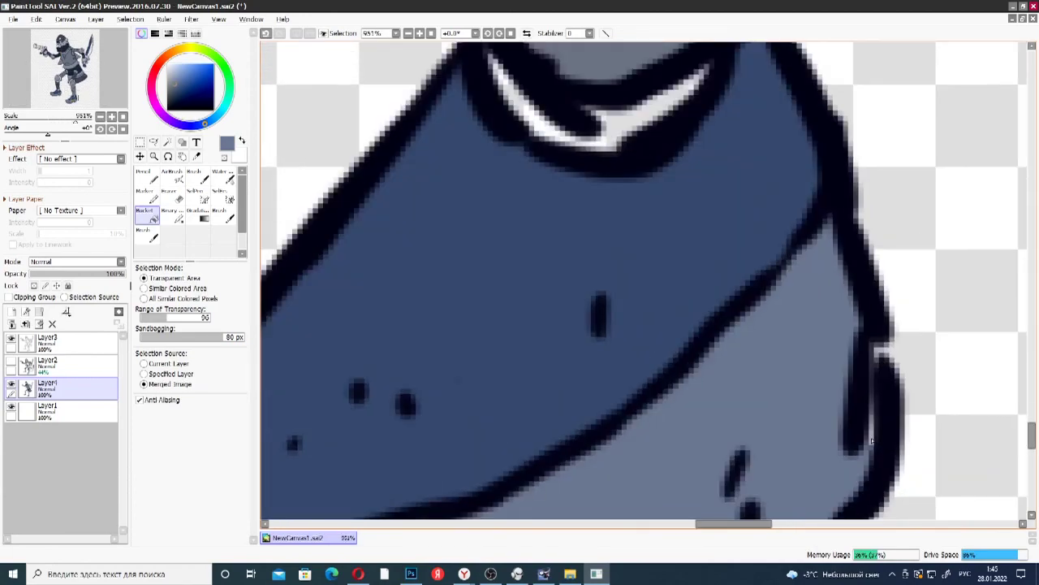
{"action": "left_click", "coordinate": [878, 351]}
{"action": "scroll", "coordinate": [878, 351], "scroll_direction": "down", "scroll_amount": 3}
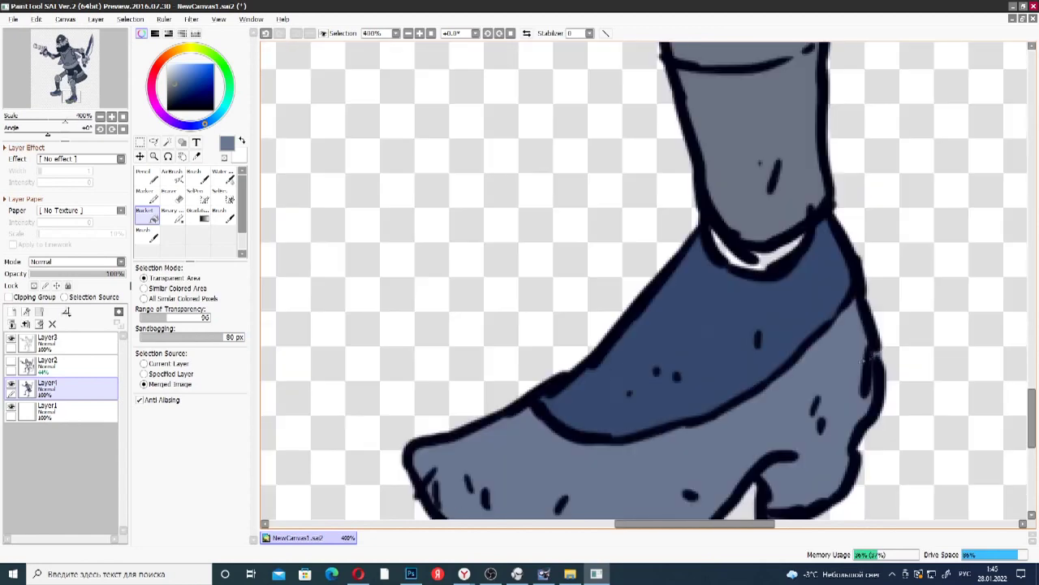
{"action": "left_click", "coordinate": [823, 317]}
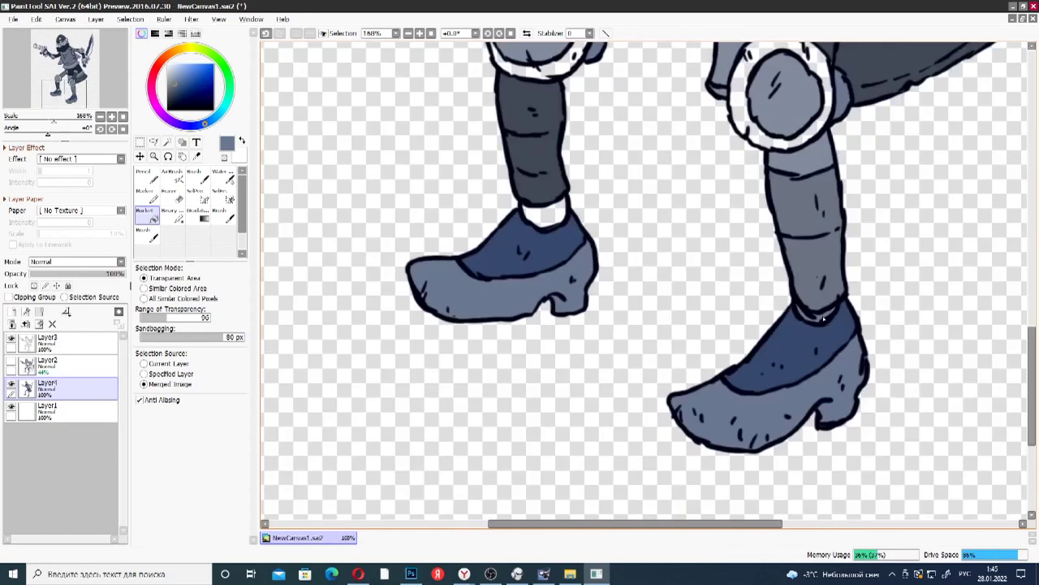
{"action": "scroll", "coordinate": [720, 316], "scroll_direction": "up", "scroll_amount": 5}
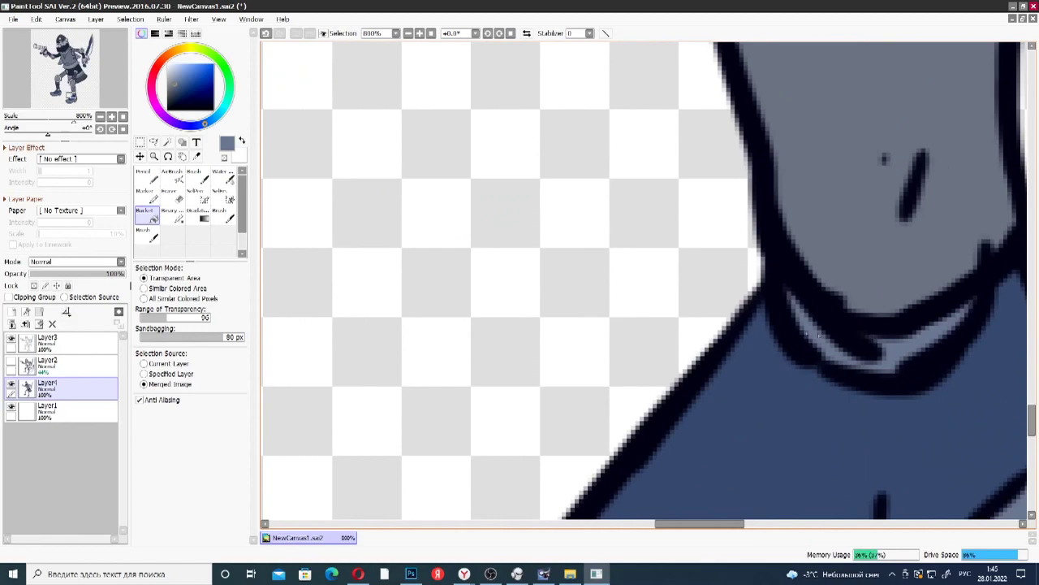
{"action": "scroll", "coordinate": [443, 255], "scroll_direction": "down", "scroll_amount": 4}
{"action": "left_click", "coordinate": [404, 202]}
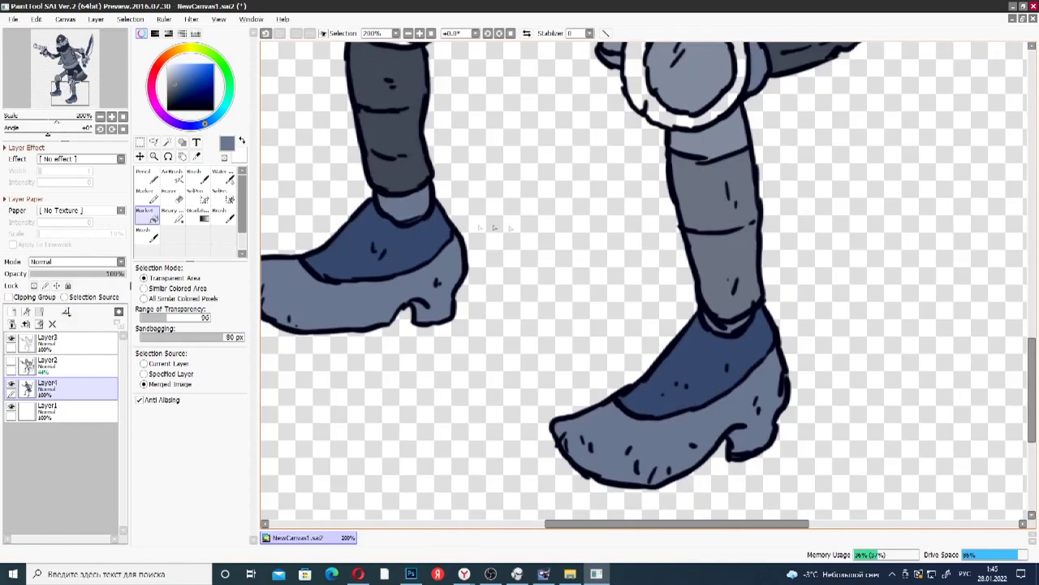
- Fill the serrated edge side of the sword blade with the medium blue-grey
{"action": "scroll", "coordinate": [465, 229], "scroll_direction": "down", "scroll_amount": 3}
{"action": "left_click_drag", "start_coordinate": [1031, 364], "coordinate": [1021, 280]}
{"action": "scroll", "coordinate": [698, 149], "scroll_direction": "up", "scroll_amount": 2}
{"action": "scroll", "coordinate": [698, 149], "scroll_direction": "down", "scroll_amount": 2}
{"action": "left_click", "coordinate": [751, 147]}
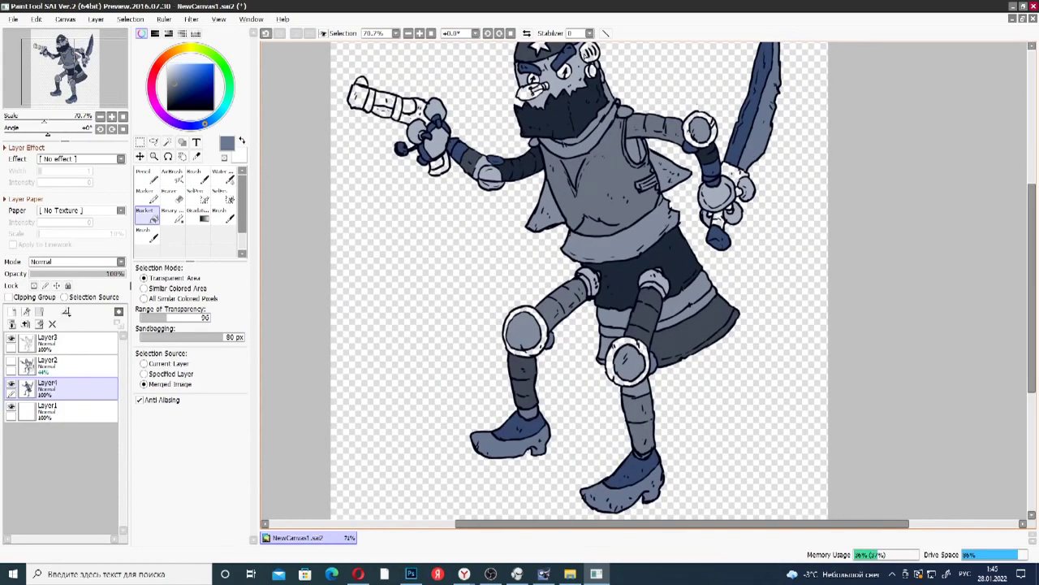
- Fill the pistol's muzzle, front sight and barrel sections and the round ear piece with a lighter blue-grey
{"action": "left_click", "coordinate": [172, 74]}
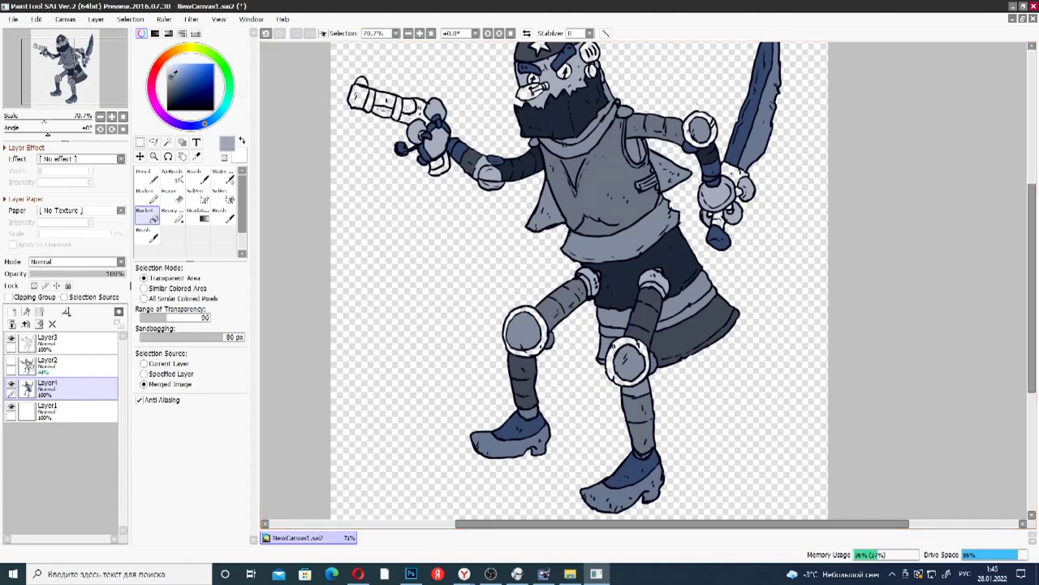
{"action": "left_click", "coordinate": [385, 99]}
{"action": "left_click", "coordinate": [359, 98]}
{"action": "left_click", "coordinate": [363, 82]}
{"action": "left_click", "coordinate": [420, 112]}
{"action": "left_click", "coordinate": [409, 107]}
{"action": "left_click", "coordinate": [592, 71]}
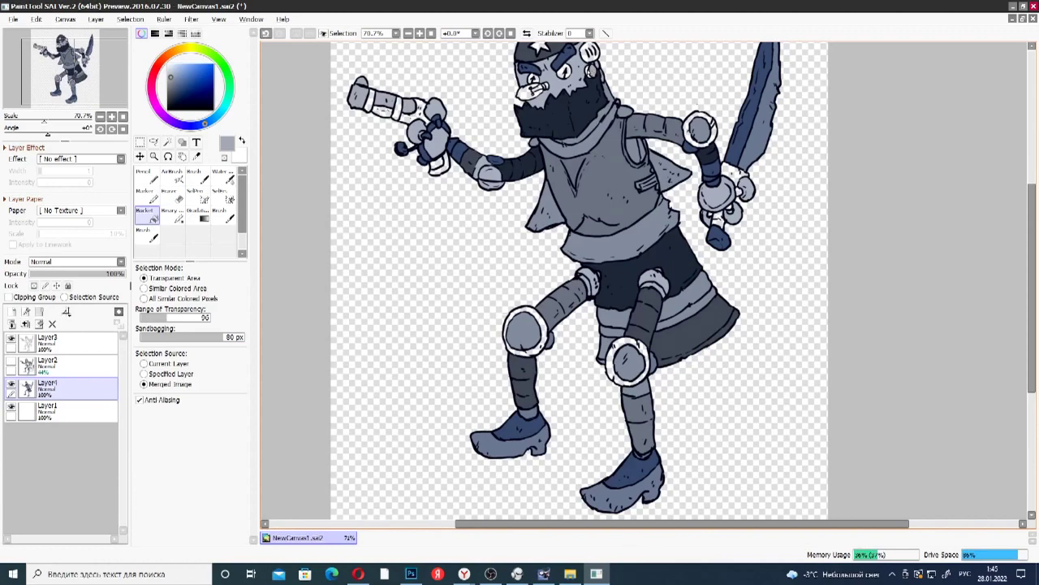
- Fill the two bands around the pistol barrel and the sword's guard and grip with golden brown
{"action": "scroll", "coordinate": [942, 293], "scroll_direction": "up", "scroll_amount": 2}
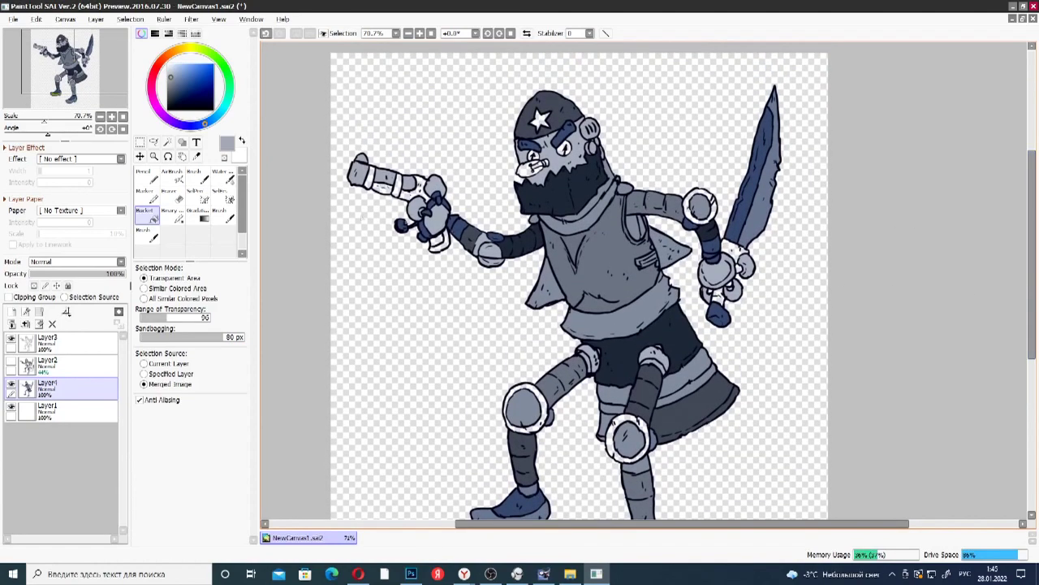
{"action": "left_click", "coordinate": [173, 52]}
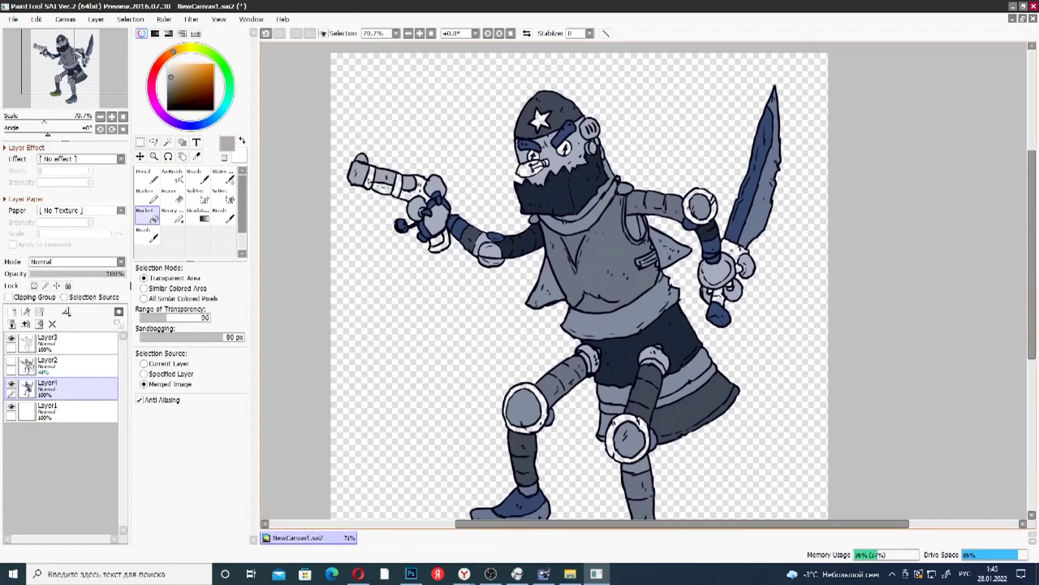
{"action": "left_click", "coordinate": [186, 75]}
{"action": "key", "text": "ctrl+z"}
{"action": "left_click", "coordinate": [369, 179]}
{"action": "left_click", "coordinate": [398, 186]}
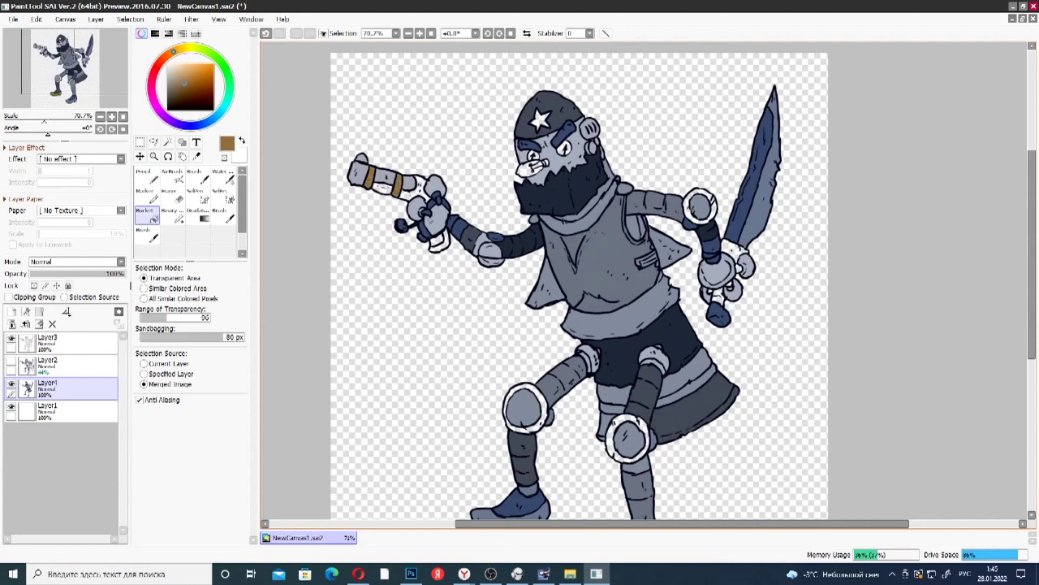
{"action": "left_click", "coordinate": [717, 297]}
{"action": "left_click", "coordinate": [736, 255]}
- Fill the small white finger joints of the sword hand with the medium blue-grey
{"action": "left_click", "coordinate": [191, 126]}
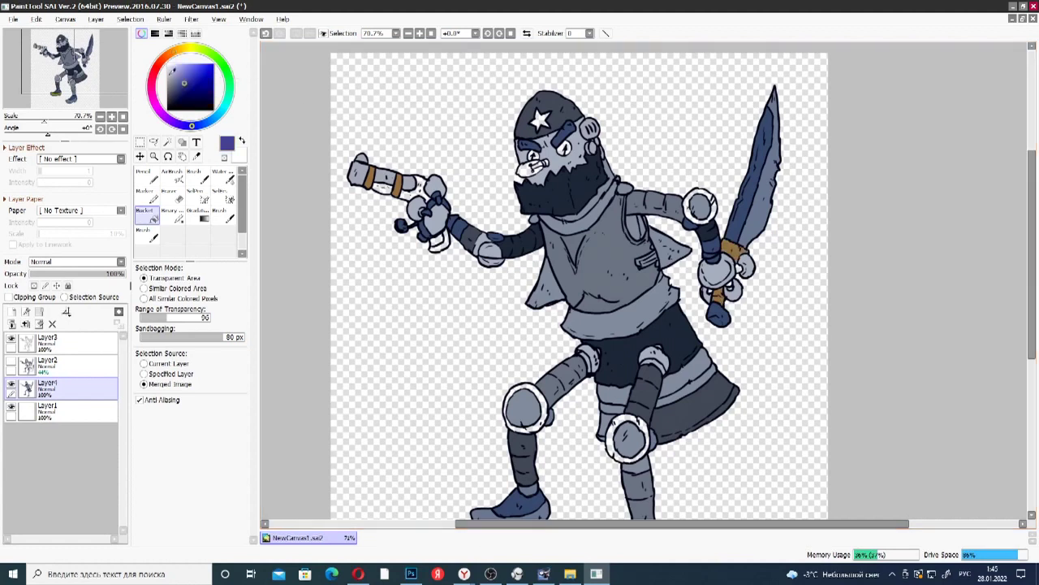
{"action": "left_click", "coordinate": [204, 126]}
{"action": "left_click", "coordinate": [176, 79]}
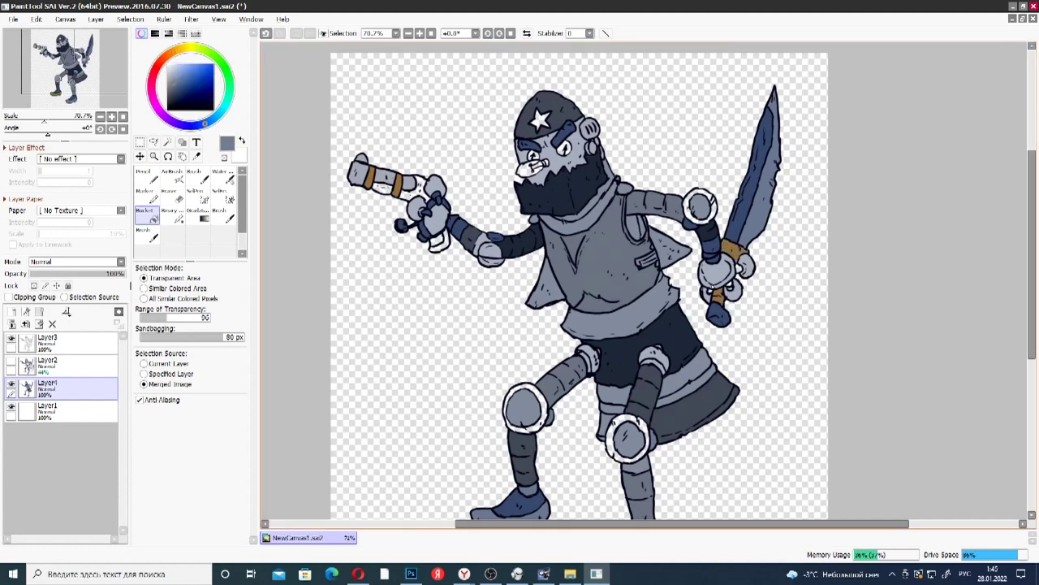
{"action": "scroll", "coordinate": [713, 298], "scroll_direction": "up", "scroll_amount": 8}
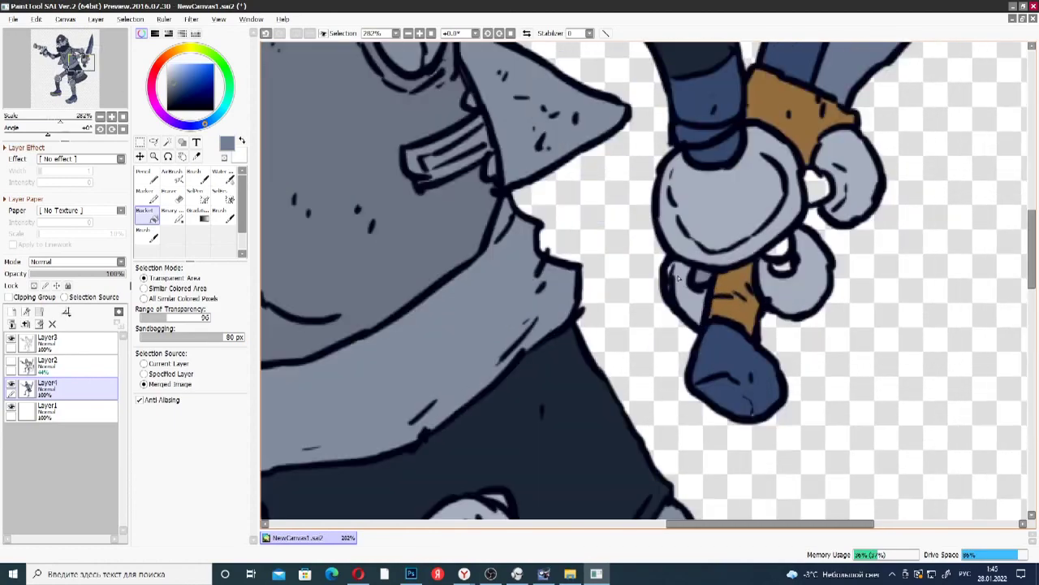
{"action": "scroll", "coordinate": [679, 279], "scroll_direction": "up", "scroll_amount": 4}
{"action": "scroll", "coordinate": [662, 262], "scroll_direction": "down", "scroll_amount": 7}
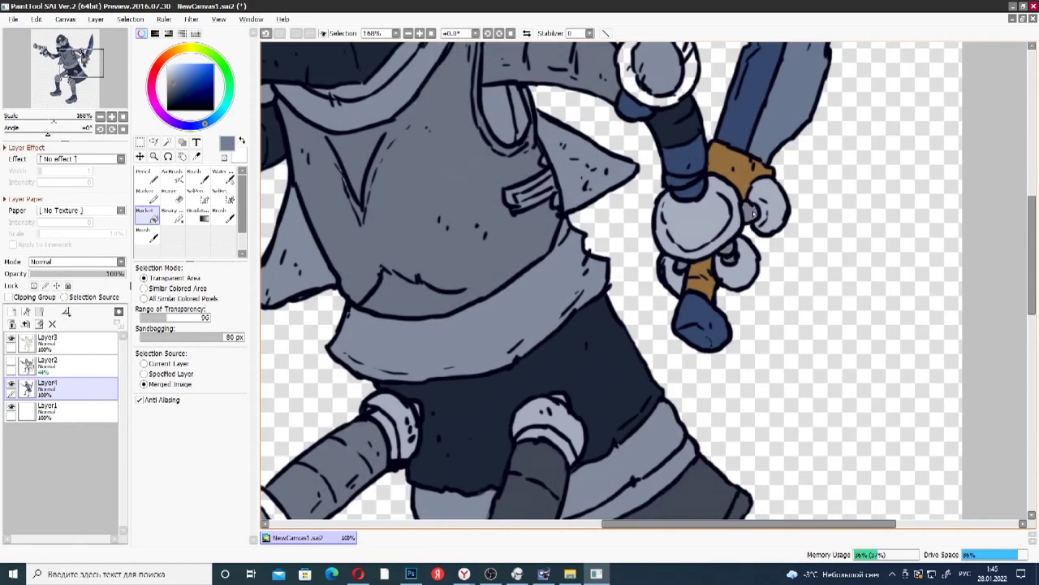
{"action": "scroll", "coordinate": [734, 203], "scroll_direction": "down", "scroll_amount": 5}
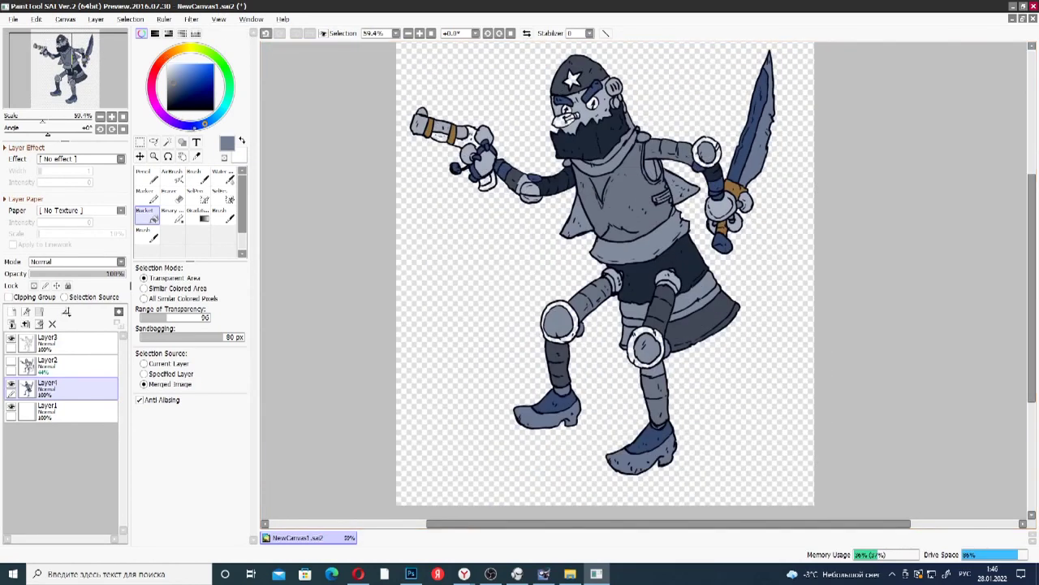
- Fill both eyes with a bright, fully saturated blue
{"action": "left_click", "coordinate": [212, 121]}
{"action": "left_click_drag", "start_coordinate": [202, 75], "coordinate": [214, 58]}
{"action": "scroll", "coordinate": [602, 49], "scroll_direction": "up", "scroll_amount": 4}
{"action": "left_click", "coordinate": [584, 154]}
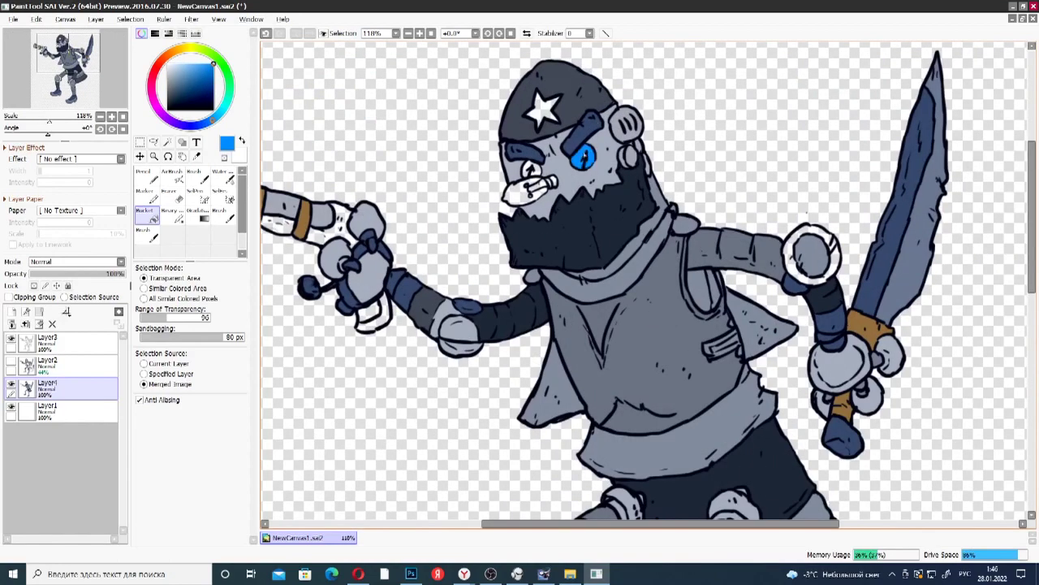
{"action": "left_click", "coordinate": [531, 168]}
- Fill the bulb-shaped nose, including its narrow end sections, and the star on the cap with the bright blue
{"action": "left_click", "coordinate": [538, 189]}
{"action": "left_click", "coordinate": [524, 193]}
{"action": "scroll", "coordinate": [536, 195], "scroll_direction": "up", "scroll_amount": 8}
{"action": "left_click", "coordinate": [545, 199]}
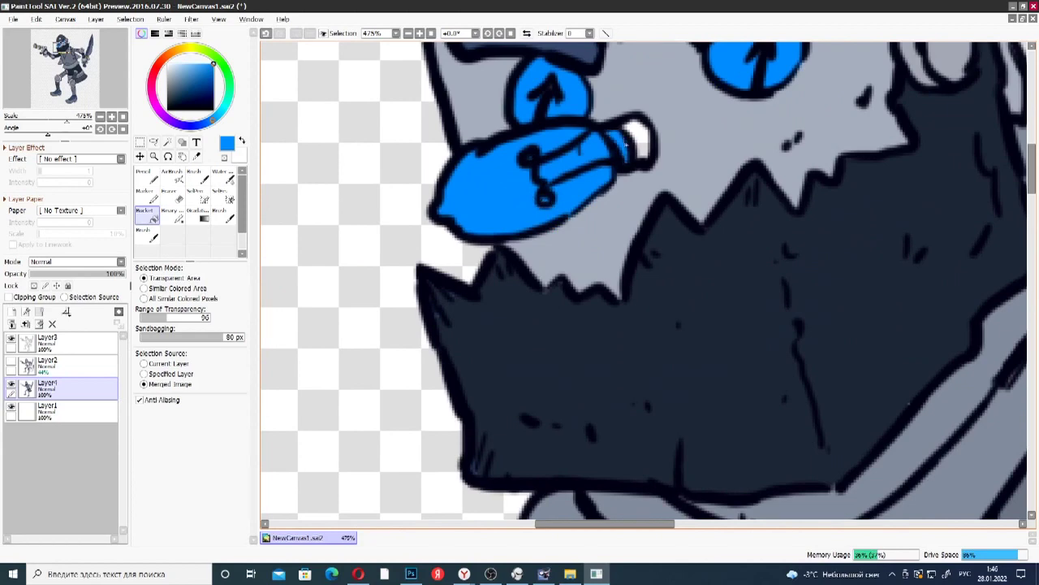
{"action": "scroll", "coordinate": [636, 140], "scroll_direction": "down", "scroll_amount": 10}
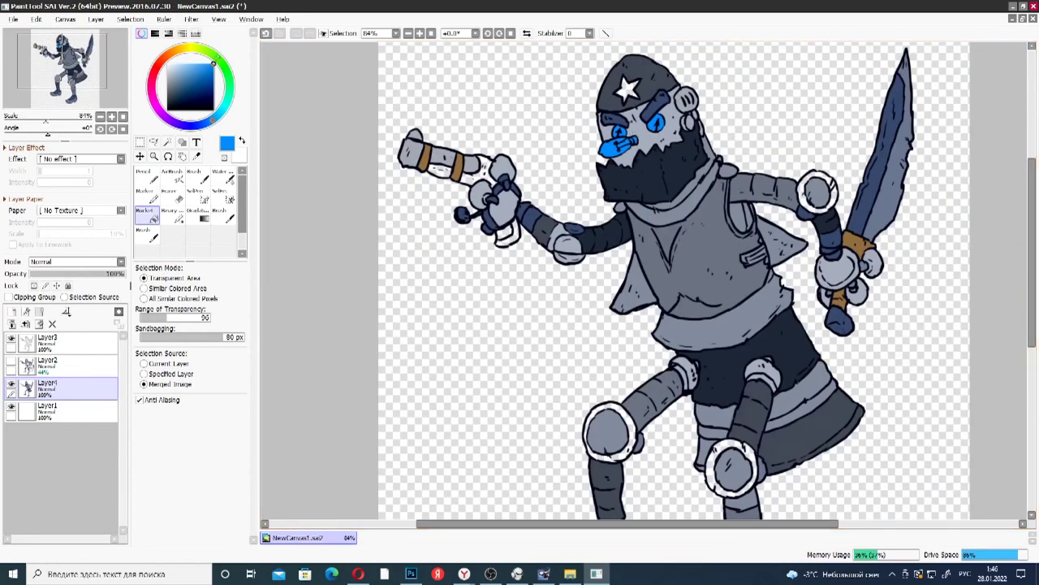
{"action": "left_click", "coordinate": [628, 90]}
- Fill the pistol's wooden body and grip with dark red
{"action": "left_click_drag", "start_coordinate": [172, 51], "coordinate": [169, 54]}
{"action": "left_click", "coordinate": [187, 96]}
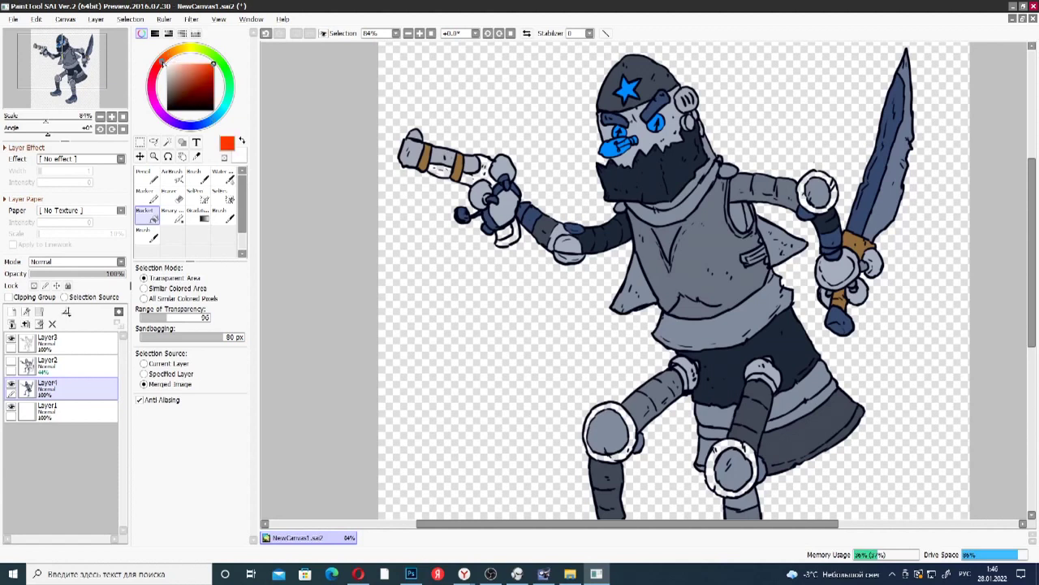
{"action": "left_click", "coordinate": [466, 177]}
{"action": "left_click", "coordinate": [440, 172]}
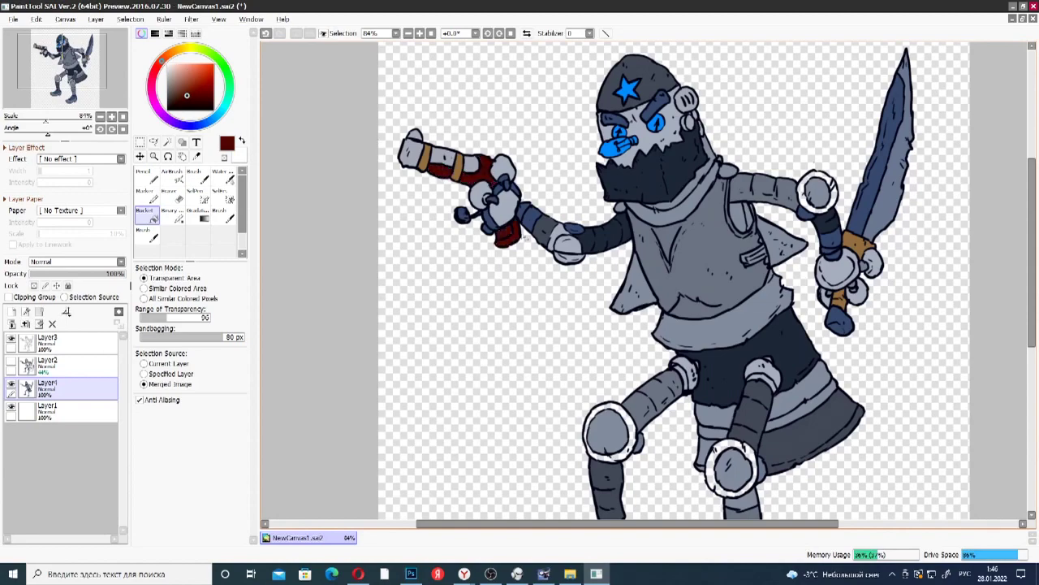
{"action": "scroll", "coordinate": [521, 236], "scroll_direction": "up", "scroll_amount": 4}
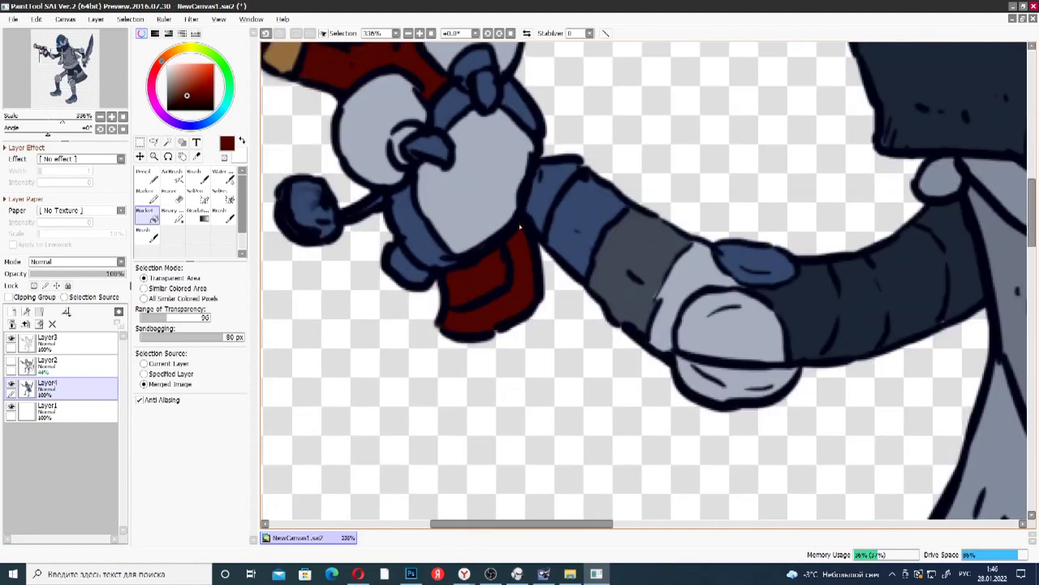
{"action": "scroll", "coordinate": [520, 228], "scroll_direction": "down", "scroll_amount": 4}
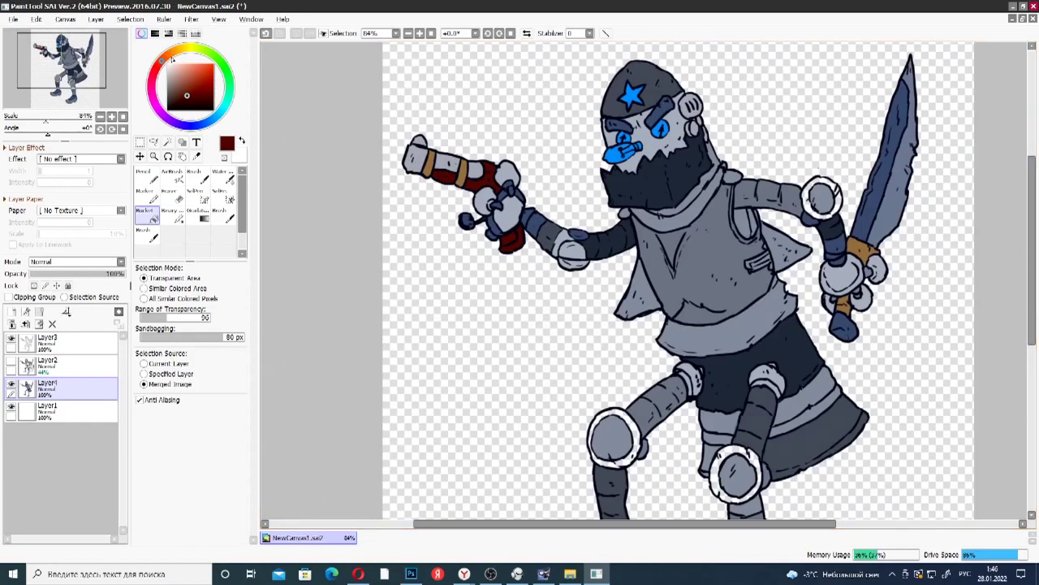
- Fill the ring around the sword arm's elbow, including its small leftover gaps, with bright orange
{"action": "left_click", "coordinate": [210, 63]}
{"action": "left_click", "coordinate": [217, 81]}
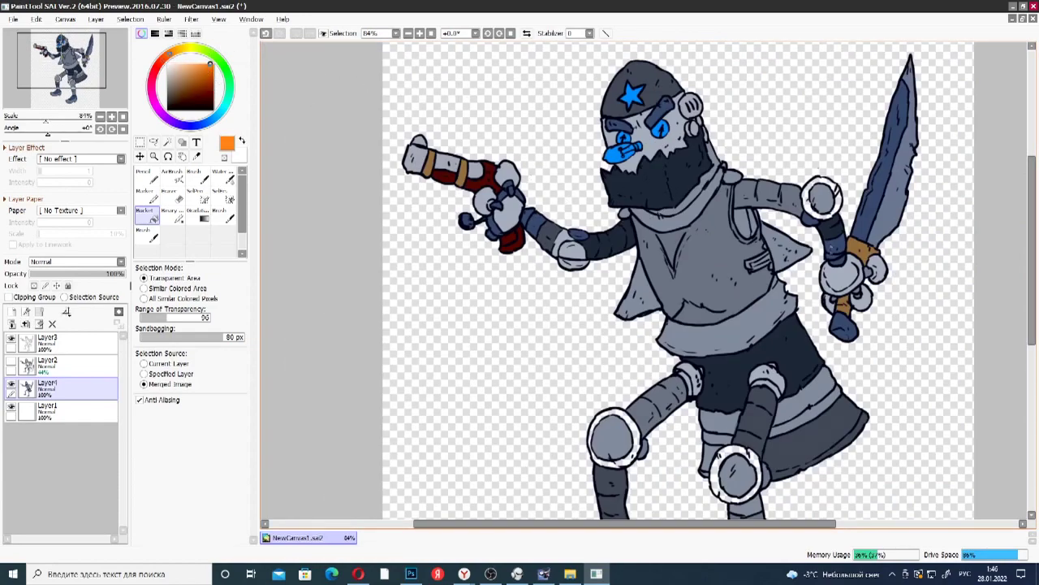
{"action": "left_click", "coordinate": [835, 197]}
{"action": "scroll", "coordinate": [834, 196], "scroll_direction": "up", "scroll_amount": 5}
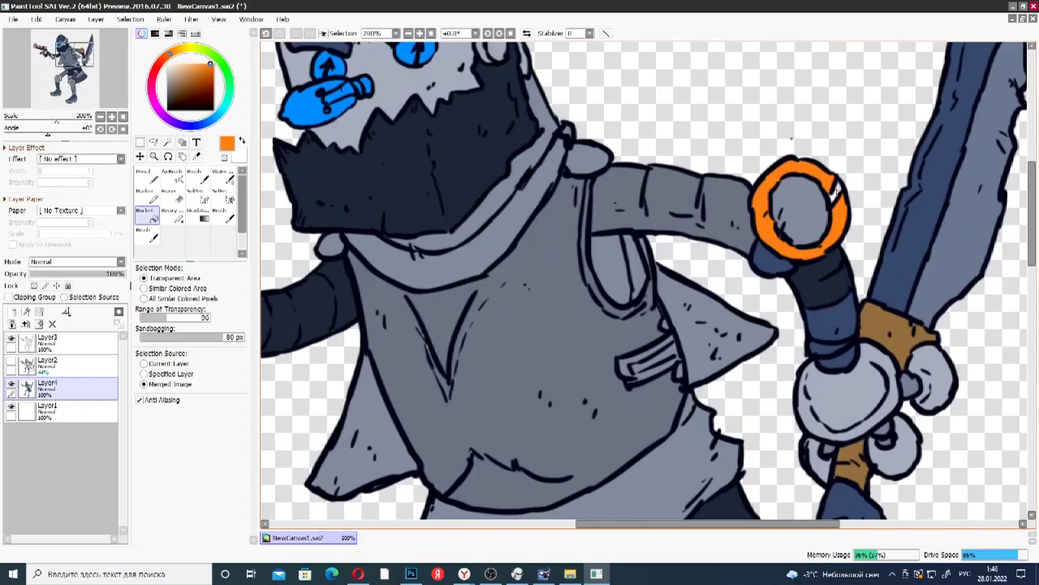
{"action": "scroll", "coordinate": [836, 195], "scroll_direction": "up", "scroll_amount": 2}
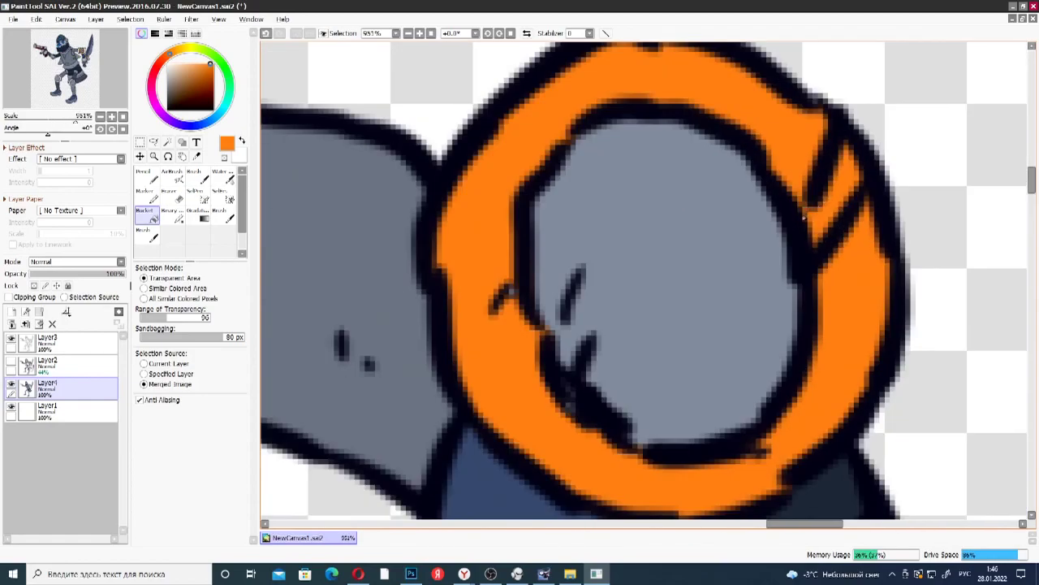
{"action": "scroll", "coordinate": [804, 211], "scroll_direction": "down", "scroll_amount": 5}
{"action": "scroll", "coordinate": [796, 149], "scroll_direction": "up", "scroll_amount": 4}
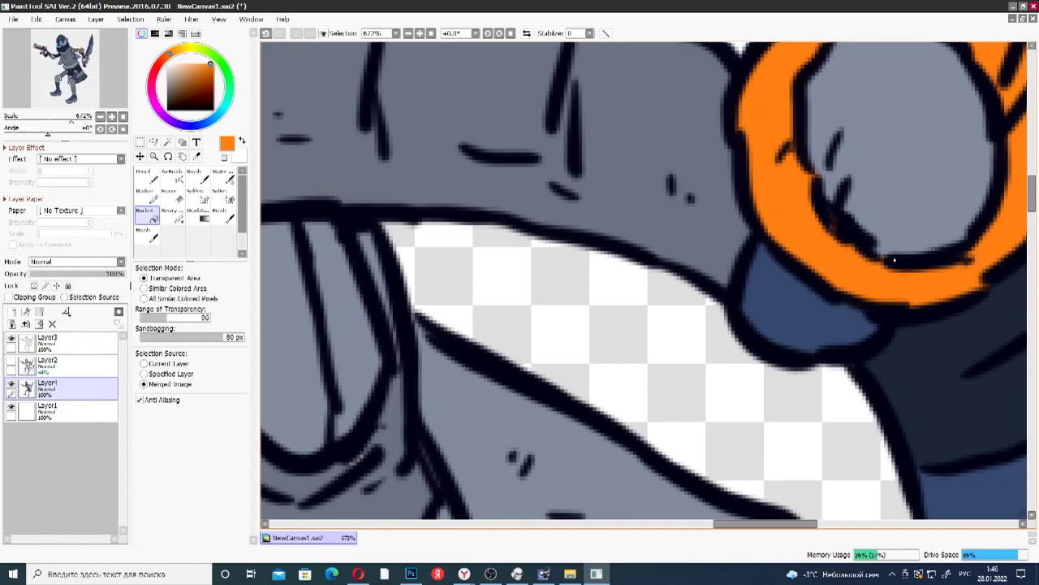
{"action": "scroll", "coordinate": [894, 260], "scroll_direction": "down", "scroll_amount": 6}
{"action": "scroll", "coordinate": [759, 373], "scroll_direction": "up", "scroll_amount": 1}
{"action": "scroll", "coordinate": [760, 373], "scroll_direction": "down", "scroll_amount": 2}
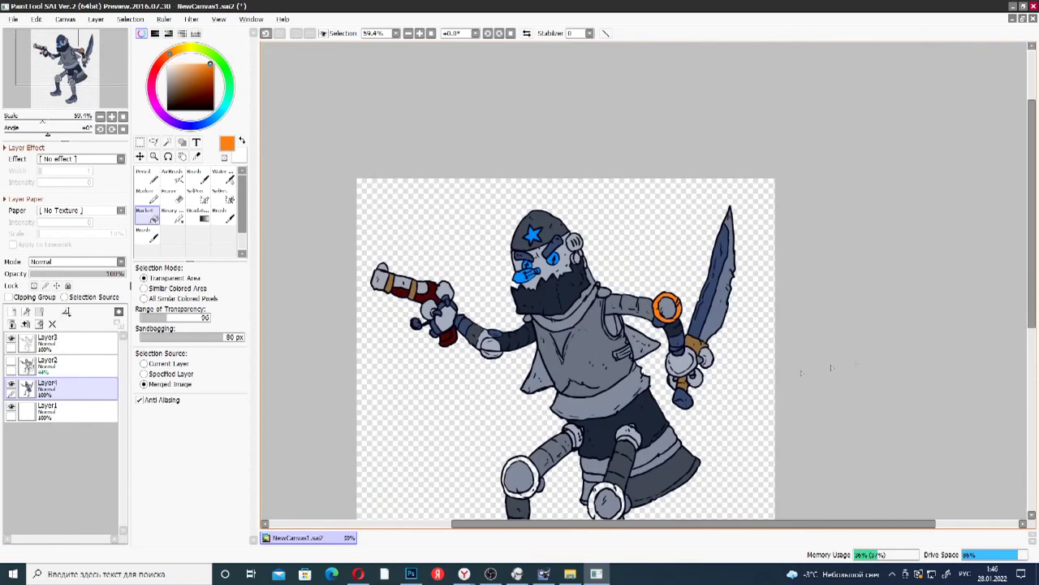
- Fill the rings around both knees with the bright orange, including the leftover gaps in the sword-side ring
{"action": "scroll", "coordinate": [431, 344], "scroll_direction": "up", "scroll_amount": 3}
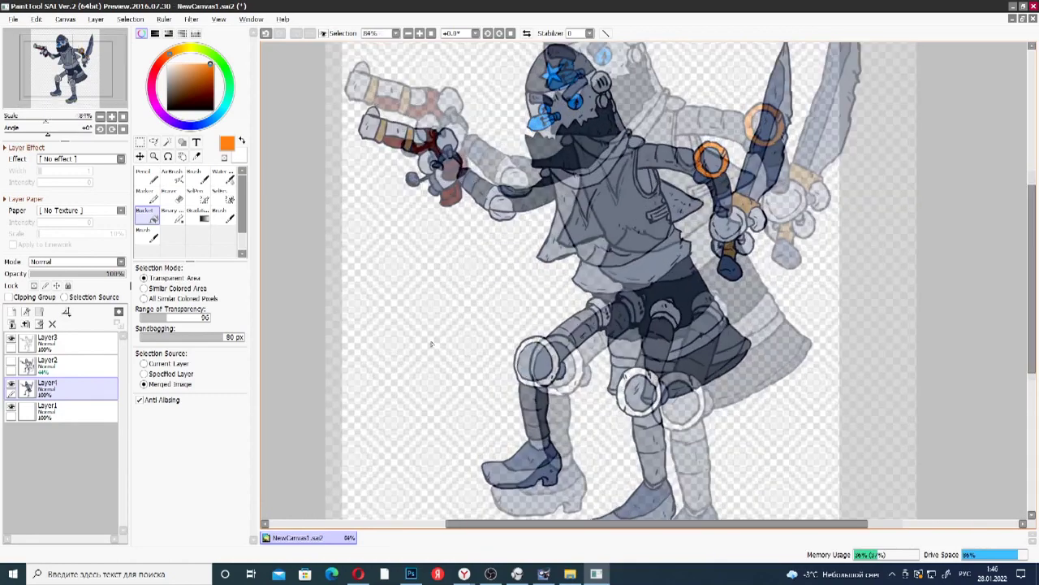
{"action": "scroll", "coordinate": [709, 362], "scroll_direction": "up", "scroll_amount": 2}
{"action": "left_click", "coordinate": [806, 404]}
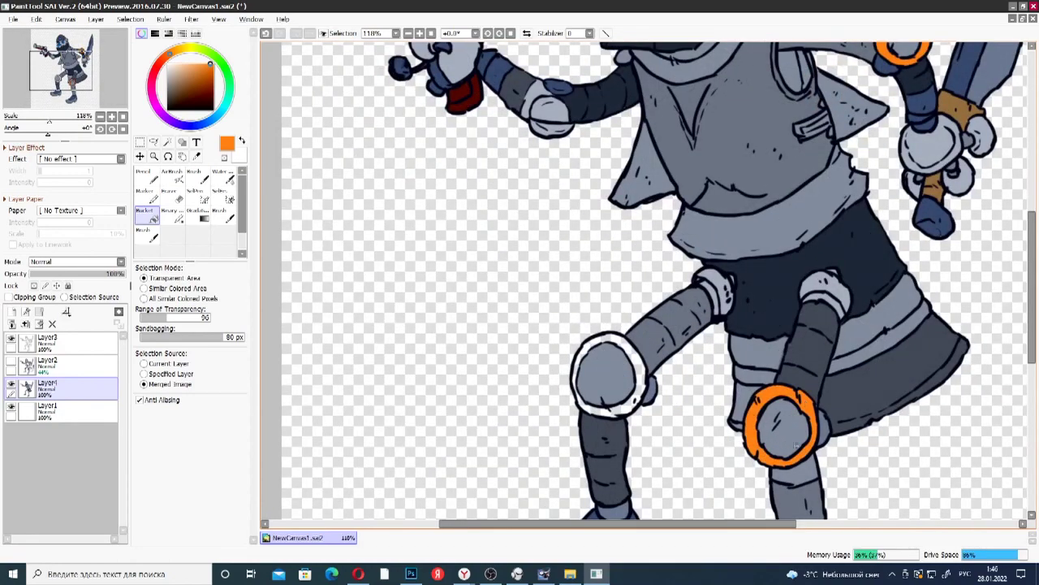
{"action": "scroll", "coordinate": [790, 444], "scroll_direction": "up", "scroll_amount": 9}
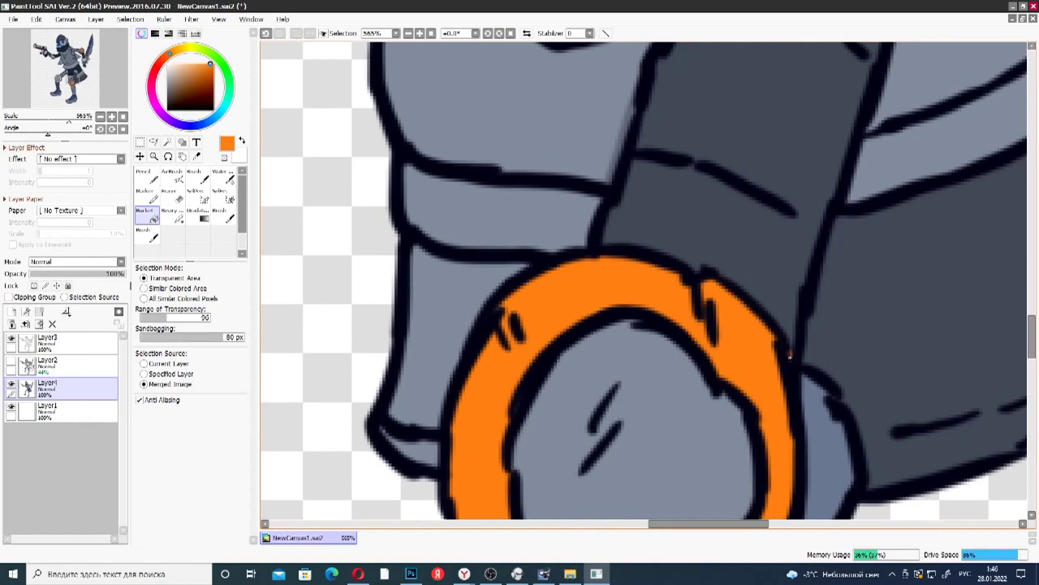
{"action": "scroll", "coordinate": [790, 355], "scroll_direction": "down", "scroll_amount": 8}
{"action": "left_click", "coordinate": [406, 292]}
{"action": "scroll", "coordinate": [445, 242], "scroll_direction": "down", "scroll_amount": 1}
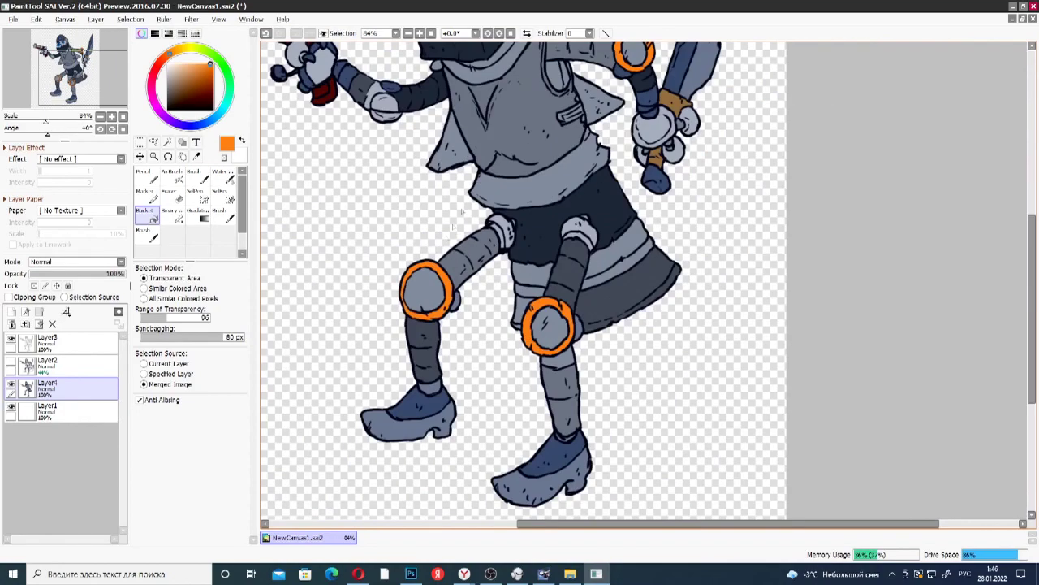
- Paint the lower part of the pistol arm's elbow bright orange with the Pencil
{"action": "scroll", "coordinate": [379, 117], "scroll_direction": "up", "scroll_amount": 8}
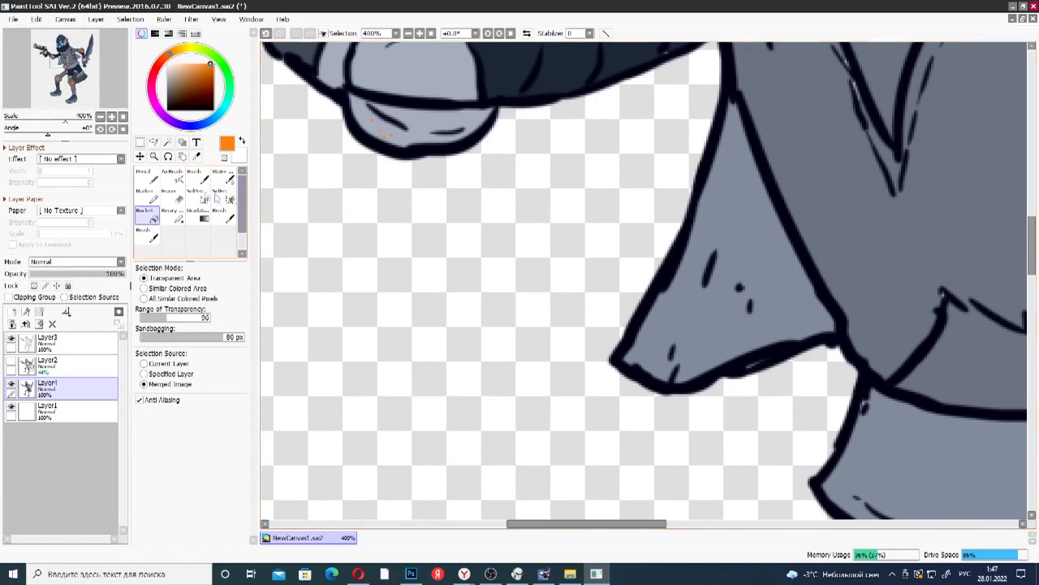
{"action": "key", "text": "n"}
{"action": "mouse_move", "coordinate": [355, 103]}
{"action": "left_mouse_down"}
{"action": "mouse_move", "coordinate": [393, 142]}
{"action": "mouse_move", "coordinate": [415, 136]}
{"action": "mouse_move", "coordinate": [354, 99]}
{"action": "mouse_move", "coordinate": [411, 122]}
{"action": "mouse_move", "coordinate": [416, 130]}
{"action": "mouse_move", "coordinate": [386, 128]}
{"action": "mouse_move", "coordinate": [416, 140]}
{"action": "mouse_move", "coordinate": [421, 122]}
{"action": "mouse_move", "coordinate": [403, 115]}
{"action": "mouse_move", "coordinate": [434, 121]}
{"action": "mouse_move", "coordinate": [414, 137]}
{"action": "mouse_move", "coordinate": [485, 114]}
{"action": "mouse_move", "coordinate": [454, 115]}
{"action": "mouse_move", "coordinate": [490, 112]}
{"action": "left_mouse_up"}
{"action": "left_click_drag", "start_coordinate": [361, 119], "coordinate": [395, 150]}
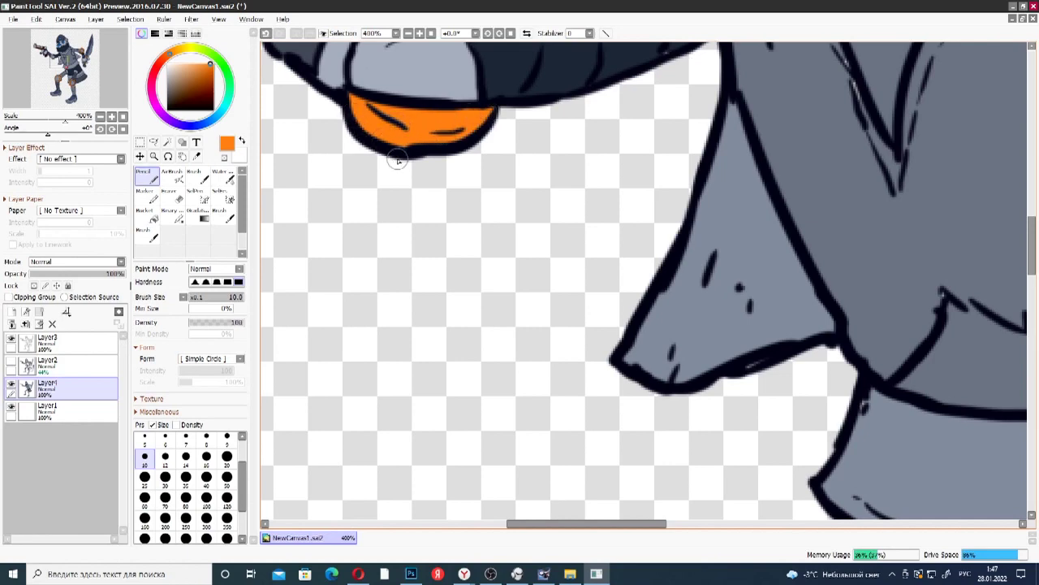
{"action": "scroll", "coordinate": [398, 160], "scroll_direction": "down", "scroll_amount": 5}
{"action": "left_click_drag", "start_coordinate": [1034, 352], "coordinate": [1030, 299]}
{"action": "scroll", "coordinate": [507, 252], "scroll_direction": "down", "scroll_amount": 1}
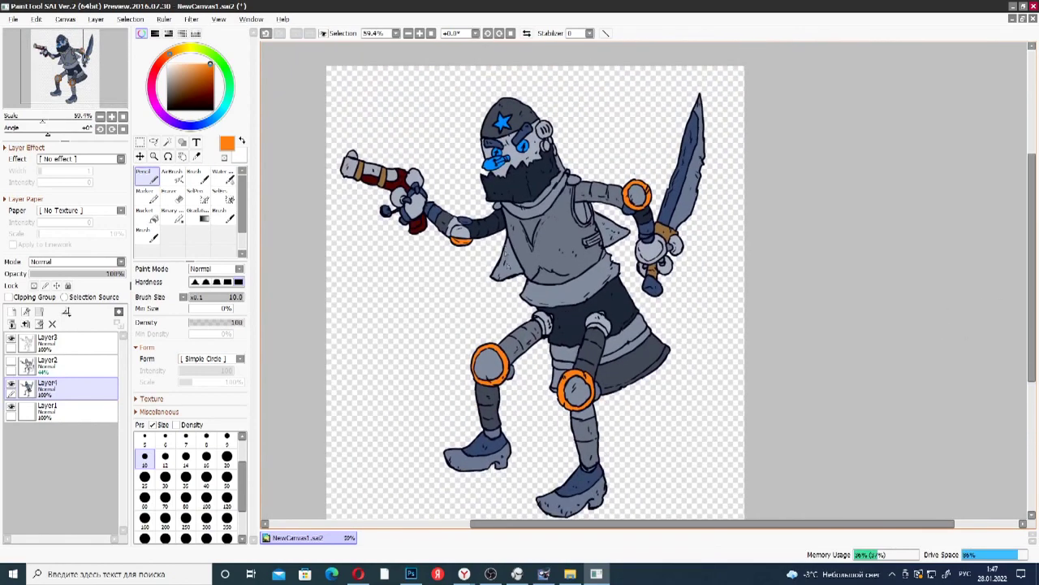
{"action": "scroll", "coordinate": [1032, 268], "scroll_direction": "down", "scroll_amount": 1}
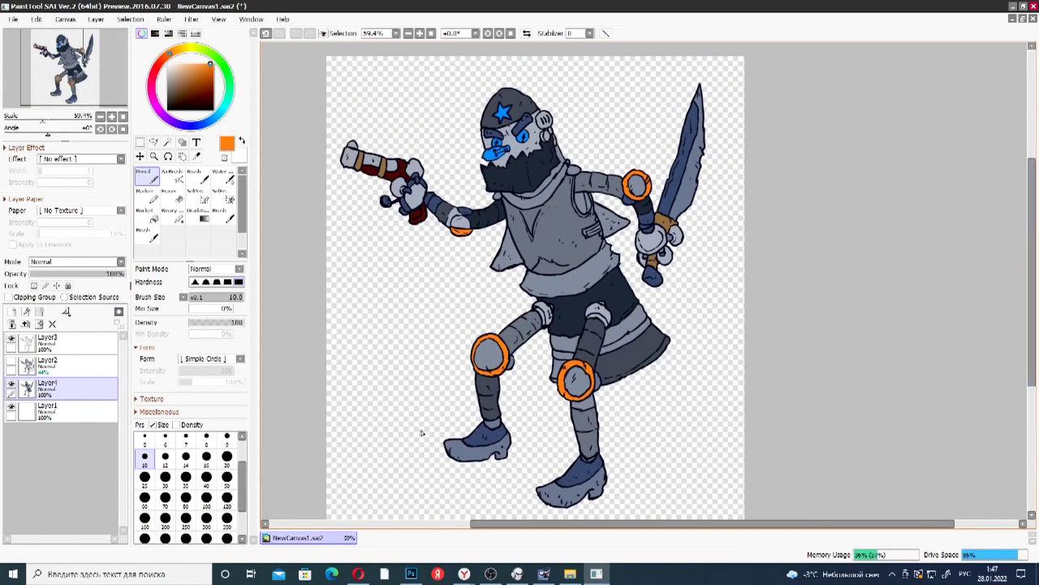
- Add a new layer above the flat colours, clip it to them and set its blending mode to Screen
{"action": "left_click", "coordinate": [12, 312]}
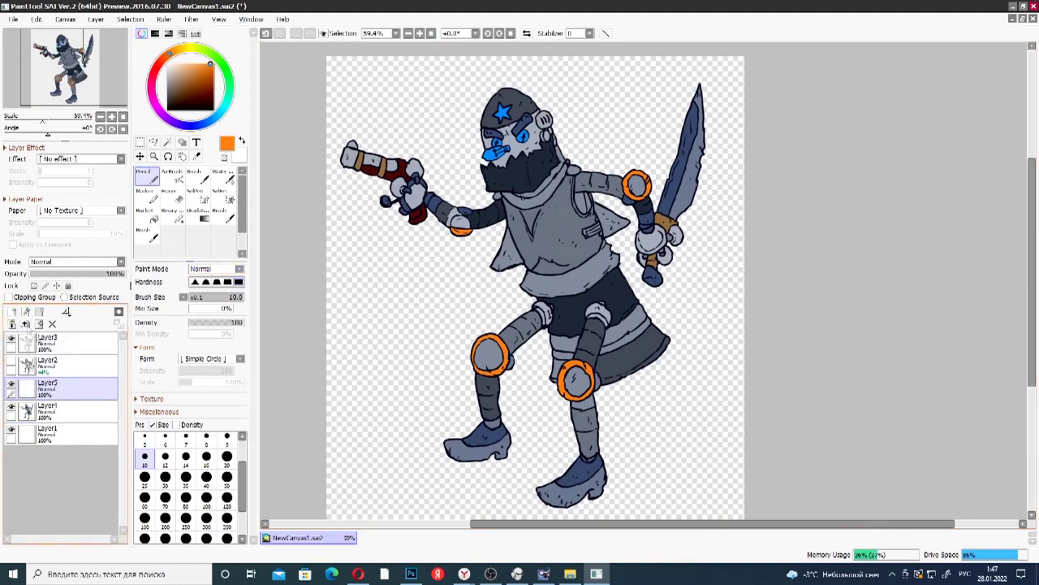
{"action": "left_click", "coordinate": [9, 297]}
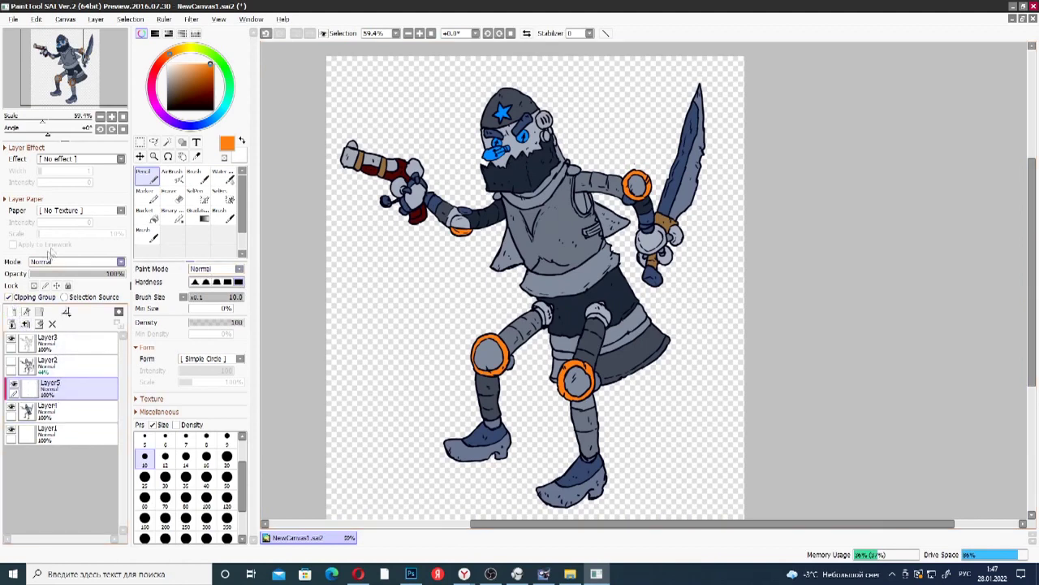
{"action": "left_click", "coordinate": [104, 161]}
{"action": "left_click", "coordinate": [103, 162]}
{"action": "left_click", "coordinate": [112, 262]}
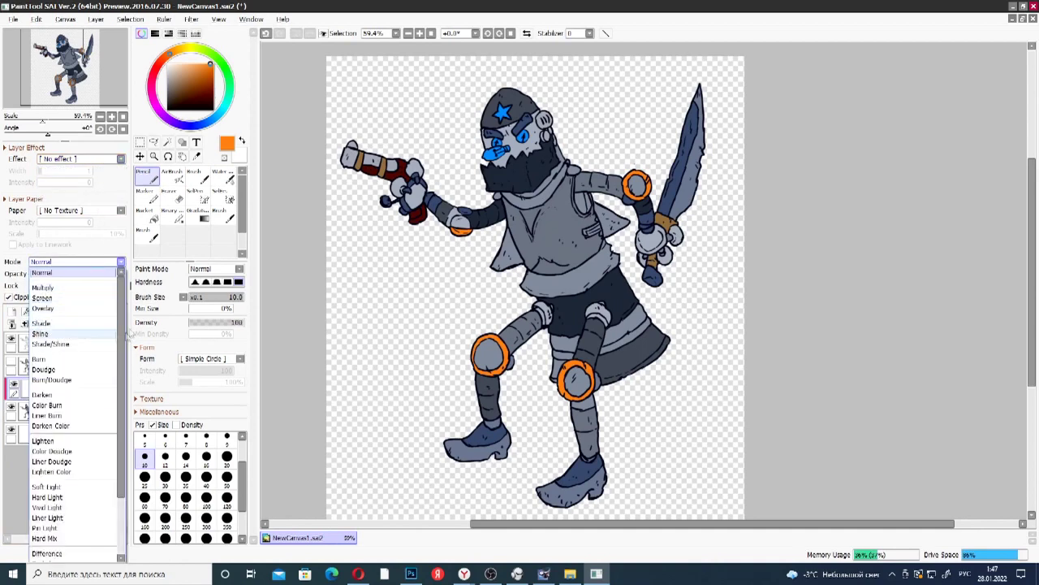
{"action": "left_click", "coordinate": [47, 297]}
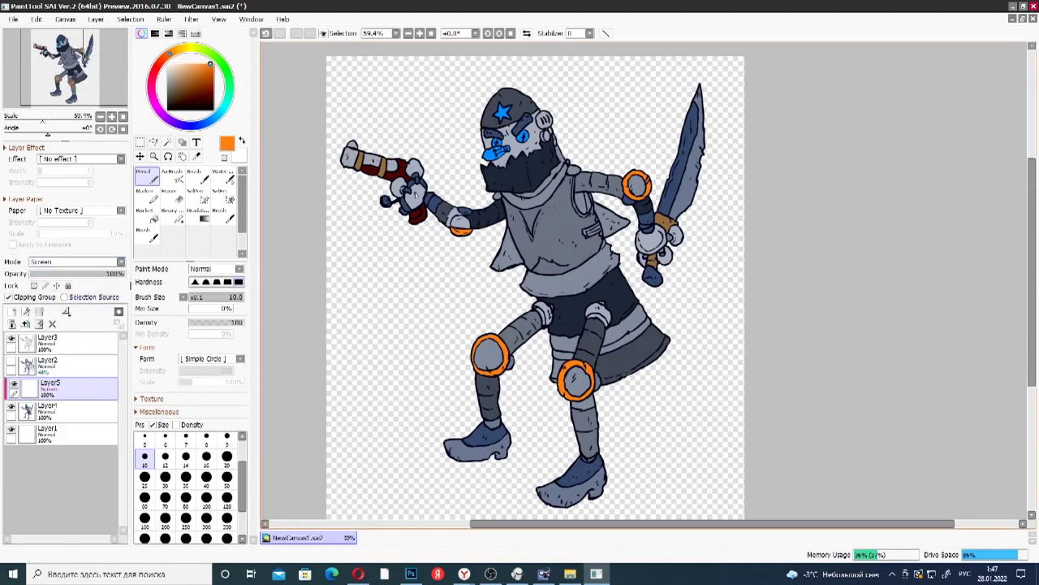
- Paint soft orange light over the cap, face, beard, sword, pistol arm and chest with the 60-size Water brush
{"action": "left_click", "coordinate": [224, 177]}
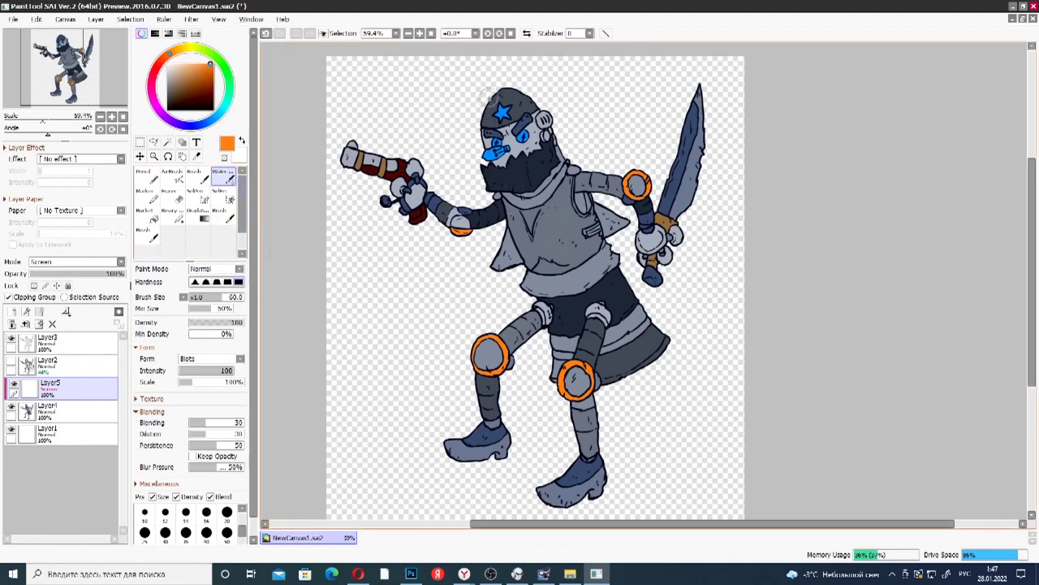
{"action": "mouse_move", "coordinate": [487, 102]}
{"action": "left_mouse_down"}
{"action": "mouse_move", "coordinate": [506, 80]}
{"action": "mouse_move", "coordinate": [489, 122]}
{"action": "mouse_move", "coordinate": [509, 95]}
{"action": "mouse_move", "coordinate": [492, 186]}
{"action": "mouse_move", "coordinate": [487, 175]}
{"action": "mouse_move", "coordinate": [527, 126]}
{"action": "left_mouse_up"}
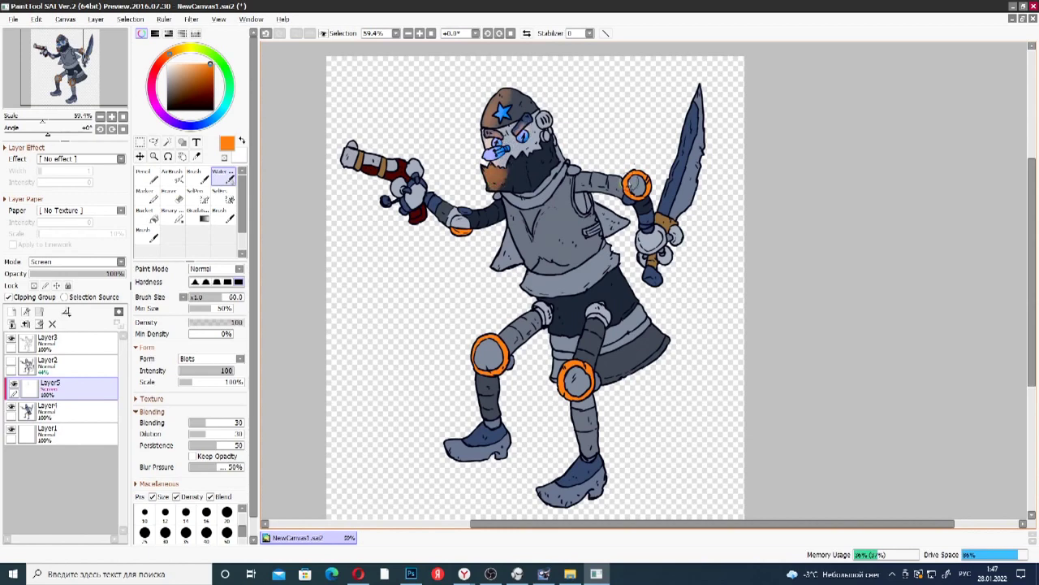
{"action": "mouse_move", "coordinate": [698, 95]}
{"action": "left_mouse_down"}
{"action": "mouse_move", "coordinate": [708, 161]}
{"action": "mouse_move", "coordinate": [694, 135]}
{"action": "mouse_move", "coordinate": [688, 202]}
{"action": "mouse_move", "coordinate": [647, 203]}
{"action": "left_mouse_up"}
{"action": "mouse_move", "coordinate": [353, 177]}
{"action": "left_mouse_down"}
{"action": "mouse_move", "coordinate": [380, 156]}
{"action": "mouse_move", "coordinate": [417, 185]}
{"action": "mouse_move", "coordinate": [406, 189]}
{"action": "mouse_move", "coordinate": [414, 209]}
{"action": "mouse_move", "coordinate": [443, 199]}
{"action": "mouse_move", "coordinate": [475, 216]}
{"action": "mouse_move", "coordinate": [492, 205]}
{"action": "mouse_move", "coordinate": [532, 226]}
{"action": "mouse_move", "coordinate": [549, 210]}
{"action": "left_mouse_up"}
{"action": "mouse_move", "coordinate": [522, 196]}
{"action": "left_mouse_down"}
{"action": "mouse_move", "coordinate": [534, 226]}
{"action": "mouse_move", "coordinate": [517, 229]}
{"action": "mouse_move", "coordinate": [532, 223]}
{"action": "mouse_move", "coordinate": [528, 244]}
{"action": "mouse_move", "coordinate": [520, 227]}
{"action": "mouse_move", "coordinate": [548, 243]}
{"action": "left_mouse_up"}
{"action": "mouse_move", "coordinate": [504, 170]}
{"action": "left_mouse_down"}
{"action": "mouse_move", "coordinate": [521, 191]}
{"action": "mouse_move", "coordinate": [499, 156]}
{"action": "mouse_move", "coordinate": [528, 166]}
{"action": "left_mouse_up"}
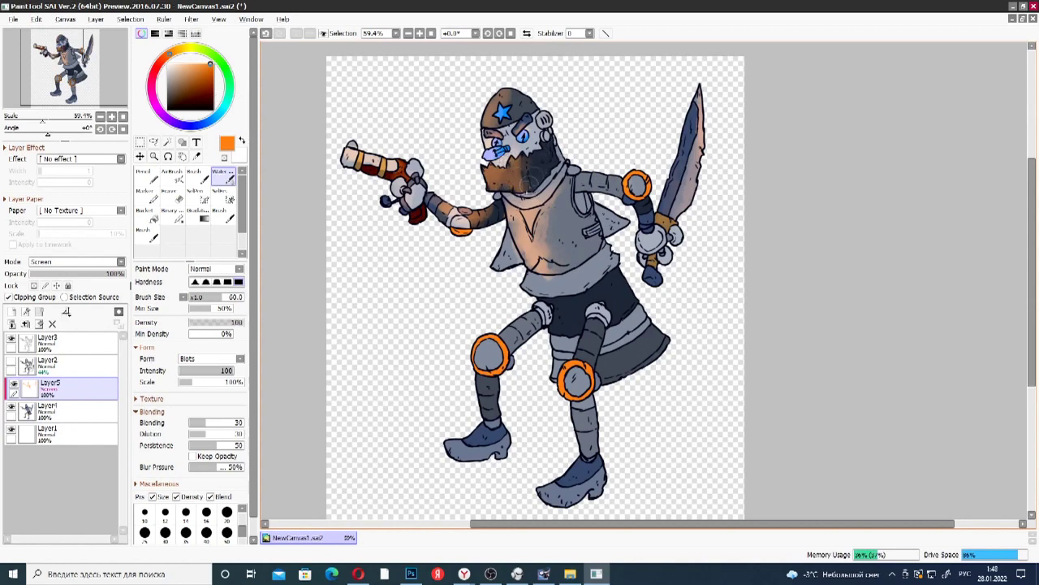
- Extend the orange light over the lower torso, legs, shoes and flared base, and add pale peach highlights to the lower body
{"action": "left_click_drag", "start_coordinate": [507, 245], "coordinate": [502, 258]}
{"action": "mouse_move", "coordinate": [544, 295]}
{"action": "left_mouse_down"}
{"action": "mouse_move", "coordinate": [579, 290]}
{"action": "mouse_move", "coordinate": [539, 293]}
{"action": "mouse_move", "coordinate": [566, 285]}
{"action": "left_mouse_up"}
{"action": "mouse_move", "coordinate": [520, 328]}
{"action": "left_mouse_down"}
{"action": "mouse_move", "coordinate": [495, 325]}
{"action": "mouse_move", "coordinate": [531, 318]}
{"action": "mouse_move", "coordinate": [486, 385]}
{"action": "mouse_move", "coordinate": [484, 436]}
{"action": "mouse_move", "coordinate": [478, 445]}
{"action": "mouse_move", "coordinate": [448, 447]}
{"action": "left_mouse_up"}
{"action": "mouse_move", "coordinate": [580, 321]}
{"action": "left_mouse_down"}
{"action": "mouse_move", "coordinate": [586, 341]}
{"action": "mouse_move", "coordinate": [572, 382]}
{"action": "mouse_move", "coordinate": [581, 422]}
{"action": "left_mouse_up"}
{"action": "mouse_move", "coordinate": [551, 349]}
{"action": "left_mouse_down"}
{"action": "mouse_move", "coordinate": [602, 361]}
{"action": "mouse_move", "coordinate": [650, 340]}
{"action": "mouse_move", "coordinate": [644, 373]}
{"action": "mouse_move", "coordinate": [650, 361]}
{"action": "mouse_move", "coordinate": [626, 376]}
{"action": "mouse_move", "coordinate": [664, 329]}
{"action": "mouse_move", "coordinate": [608, 359]}
{"action": "left_mouse_up"}
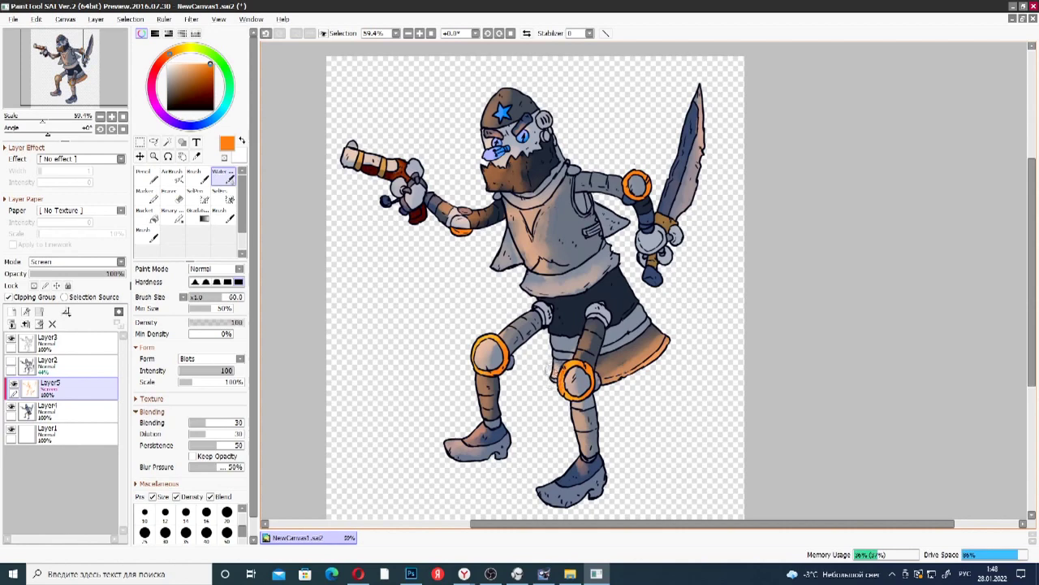
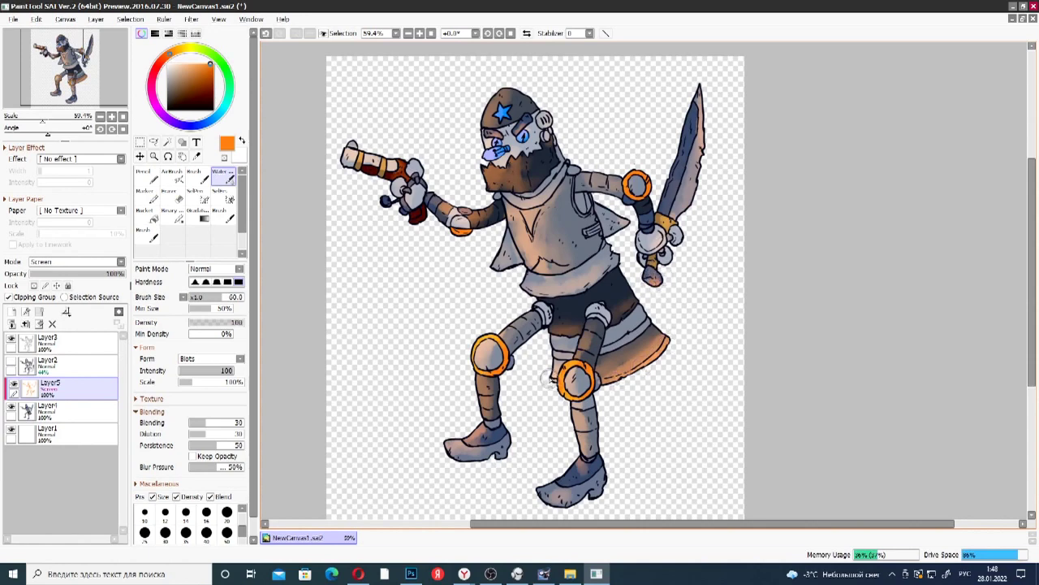
{"action": "left_click", "coordinate": [173, 63]}
{"action": "mouse_move", "coordinate": [644, 359]}
{"action": "left_mouse_down"}
{"action": "mouse_move", "coordinate": [663, 345]}
{"action": "mouse_move", "coordinate": [628, 361]}
{"action": "left_mouse_up"}
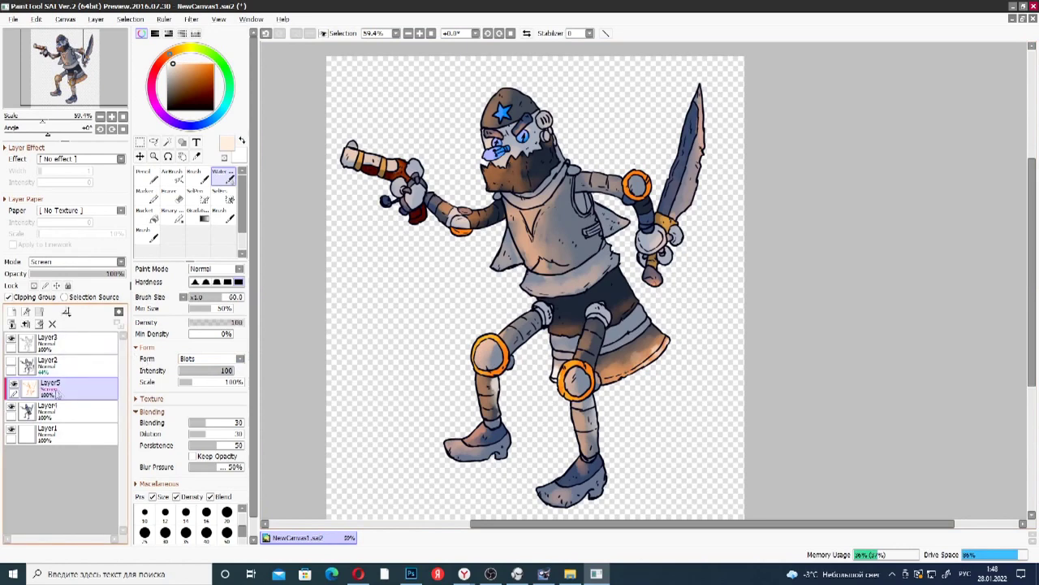
- Add a new layer beneath the flat colours and paint a bright red flame below the flared base
{"action": "left_click", "coordinate": [12, 312]}
{"action": "mouse_move", "coordinate": [72, 397]}
{"action": "left_mouse_down"}
{"action": "mouse_move", "coordinate": [82, 420]}
{"action": "mouse_move", "coordinate": [71, 414]}
{"action": "mouse_move", "coordinate": [70, 454]}
{"action": "left_mouse_up"}
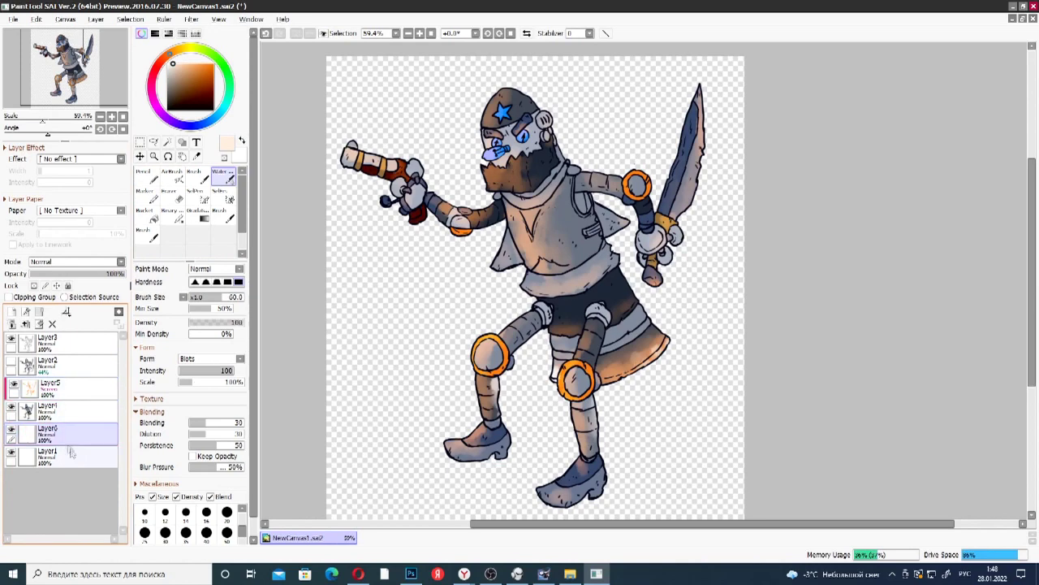
{"action": "left_click_drag", "start_coordinate": [172, 64], "coordinate": [208, 61]}
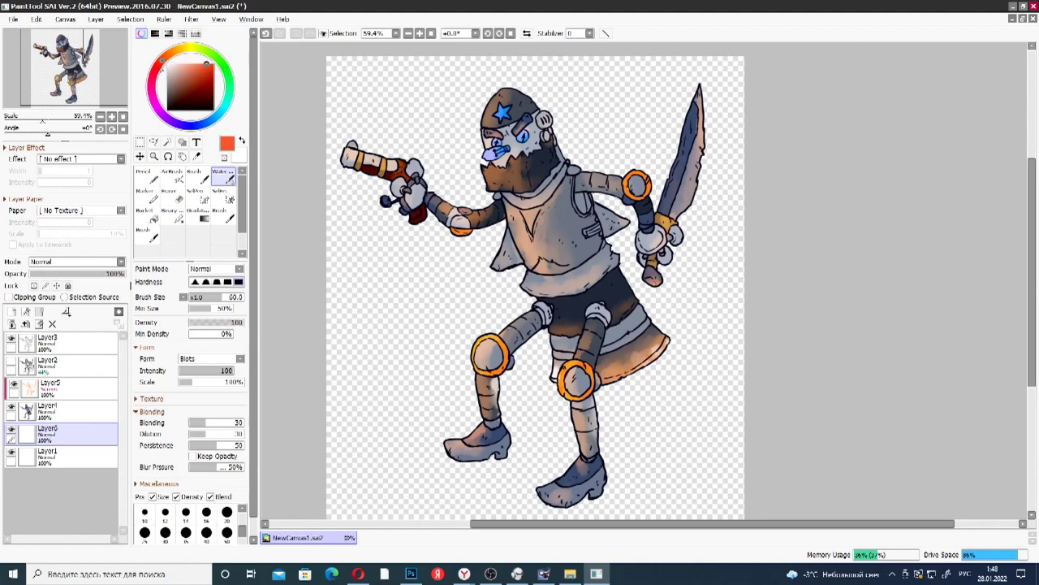
{"action": "left_click", "coordinate": [160, 67]}
{"action": "mouse_move", "coordinate": [635, 385]}
{"action": "left_mouse_down"}
{"action": "mouse_move", "coordinate": [653, 368]}
{"action": "mouse_move", "coordinate": [638, 392]}
{"action": "mouse_move", "coordinate": [604, 395]}
{"action": "mouse_move", "coordinate": [629, 402]}
{"action": "mouse_move", "coordinate": [662, 382]}
{"action": "mouse_move", "coordinate": [653, 376]}
{"action": "mouse_move", "coordinate": [659, 382]}
{"action": "mouse_move", "coordinate": [638, 376]}
{"action": "mouse_move", "coordinate": [612, 417]}
{"action": "mouse_move", "coordinate": [634, 399]}
{"action": "mouse_move", "coordinate": [640, 413]}
{"action": "mouse_move", "coordinate": [640, 393]}
{"action": "mouse_move", "coordinate": [659, 411]}
{"action": "mouse_move", "coordinate": [659, 369]}
{"action": "mouse_move", "coordinate": [656, 413]}
{"action": "mouse_move", "coordinate": [631, 431]}
{"action": "mouse_move", "coordinate": [681, 412]}
{"action": "mouse_move", "coordinate": [670, 425]}
{"action": "mouse_move", "coordinate": [701, 417]}
{"action": "mouse_move", "coordinate": [656, 412]}
{"action": "mouse_move", "coordinate": [689, 418]}
{"action": "mouse_move", "coordinate": [709, 366]}
{"action": "mouse_move", "coordinate": [678, 420]}
{"action": "left_mouse_up"}
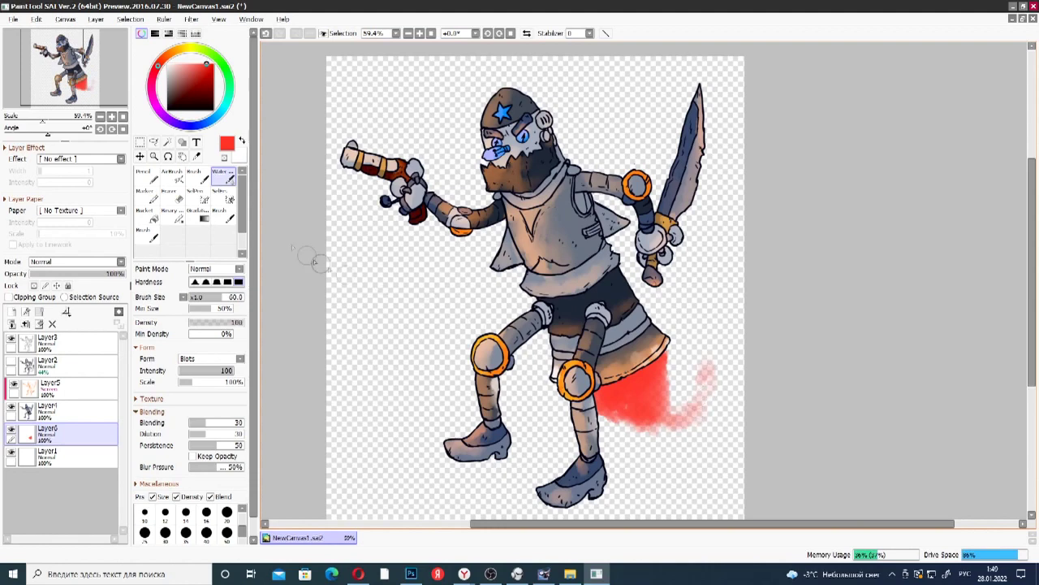
- Paint a smoke plume rising behind the flame, shading it from dark red to near-black at its upper end
{"action": "mouse_move", "coordinate": [686, 410]}
{"action": "left_mouse_down"}
{"action": "mouse_move", "coordinate": [704, 377]}
{"action": "mouse_move", "coordinate": [692, 410]}
{"action": "mouse_move", "coordinate": [672, 415]}
{"action": "mouse_move", "coordinate": [709, 361]}
{"action": "mouse_move", "coordinate": [705, 284]}
{"action": "mouse_move", "coordinate": [721, 342]}
{"action": "mouse_move", "coordinate": [693, 313]}
{"action": "left_mouse_up"}
{"action": "left_click", "coordinate": [204, 99]}
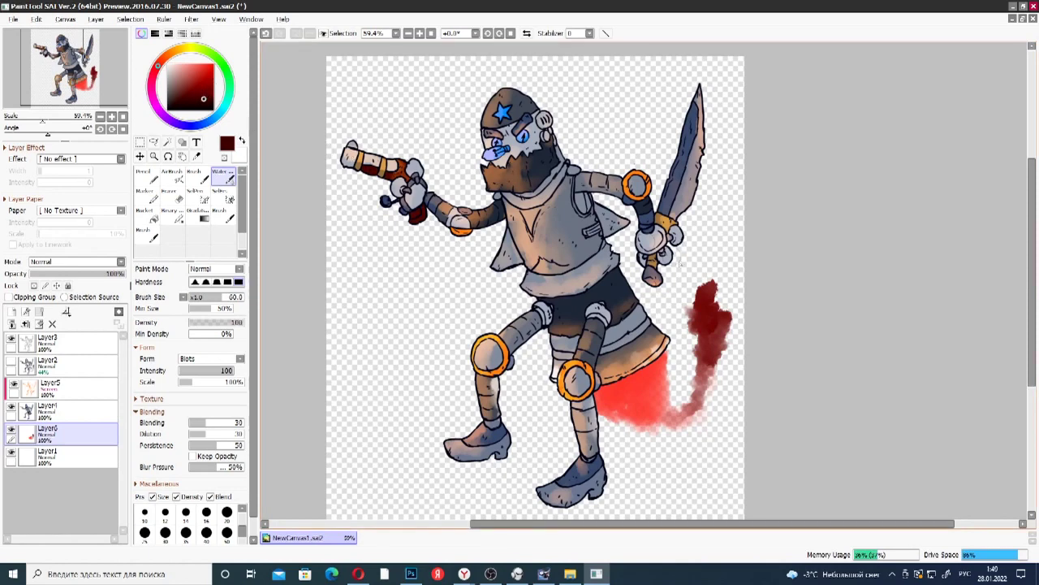
{"action": "mouse_move", "coordinate": [713, 355]}
{"action": "left_mouse_down"}
{"action": "mouse_move", "coordinate": [704, 284]}
{"action": "mouse_move", "coordinate": [713, 296]}
{"action": "mouse_move", "coordinate": [704, 282]}
{"action": "mouse_move", "coordinate": [721, 271]}
{"action": "mouse_move", "coordinate": [682, 290]}
{"action": "mouse_move", "coordinate": [722, 276]}
{"action": "mouse_move", "coordinate": [704, 276]}
{"action": "mouse_move", "coordinate": [712, 244]}
{"action": "mouse_move", "coordinate": [717, 259]}
{"action": "mouse_move", "coordinate": [702, 273]}
{"action": "mouse_move", "coordinate": [704, 245]}
{"action": "mouse_move", "coordinate": [702, 271]}
{"action": "mouse_move", "coordinate": [720, 253]}
{"action": "mouse_move", "coordinate": [712, 276]}
{"action": "mouse_move", "coordinate": [724, 277]}
{"action": "mouse_move", "coordinate": [704, 290]}
{"action": "mouse_move", "coordinate": [721, 292]}
{"action": "mouse_move", "coordinate": [702, 294]}
{"action": "mouse_move", "coordinate": [693, 270]}
{"action": "mouse_move", "coordinate": [719, 222]}
{"action": "mouse_move", "coordinate": [728, 272]}
{"action": "mouse_move", "coordinate": [721, 305]}
{"action": "mouse_move", "coordinate": [698, 313]}
{"action": "mouse_move", "coordinate": [698, 298]}
{"action": "mouse_move", "coordinate": [689, 321]}
{"action": "mouse_move", "coordinate": [700, 316]}
{"action": "mouse_move", "coordinate": [700, 345]}
{"action": "mouse_move", "coordinate": [700, 315]}
{"action": "mouse_move", "coordinate": [677, 300]}
{"action": "mouse_move", "coordinate": [722, 287]}
{"action": "mouse_move", "coordinate": [734, 311]}
{"action": "mouse_move", "coordinate": [728, 304]}
{"action": "mouse_move", "coordinate": [730, 346]}
{"action": "mouse_move", "coordinate": [725, 278]}
{"action": "mouse_move", "coordinate": [693, 364]}
{"action": "mouse_move", "coordinate": [682, 315]}
{"action": "mouse_move", "coordinate": [711, 371]}
{"action": "mouse_move", "coordinate": [705, 411]}
{"action": "left_mouse_up"}
{"action": "left_click", "coordinate": [200, 106]}
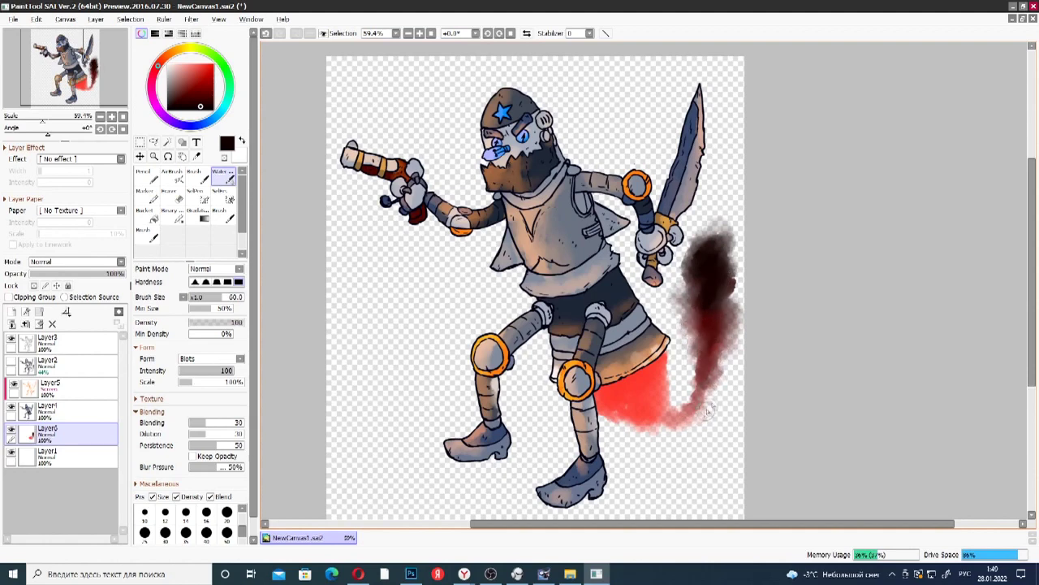
- Build up the flame's hot core under the base with orange, yellow-orange and pale yellow-orange strokes
{"action": "left_click", "coordinate": [169, 55]}
{"action": "left_click_drag", "start_coordinate": [209, 65], "coordinate": [215, 63]}
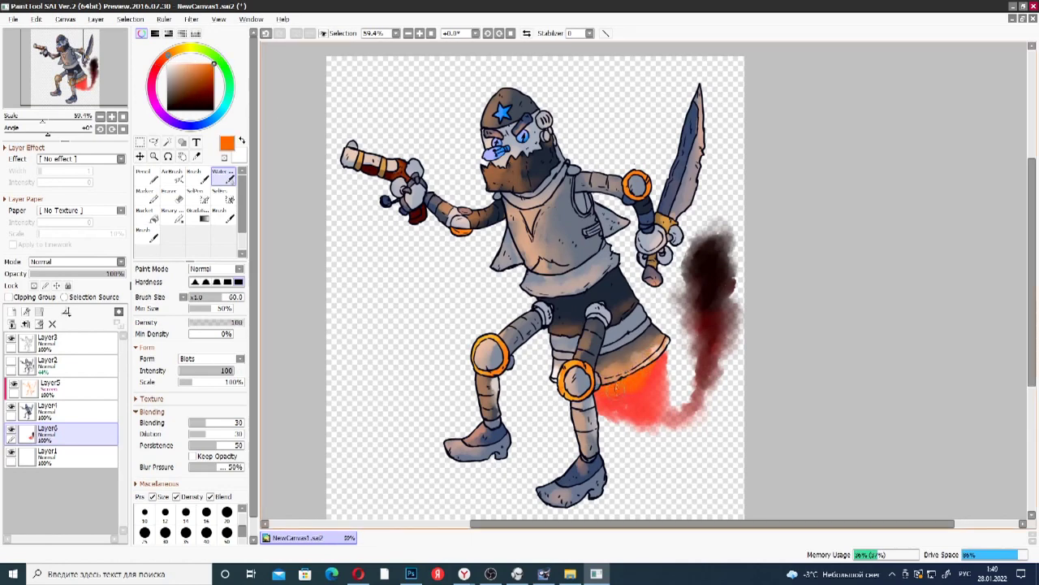
{"action": "left_click_drag", "start_coordinate": [641, 389], "coordinate": [625, 409]}
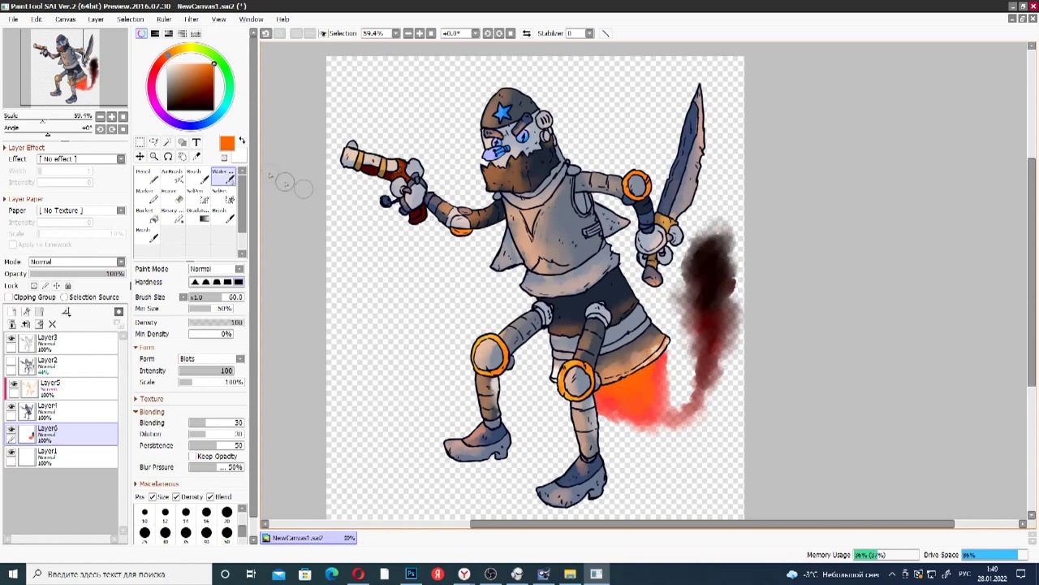
{"action": "left_click", "coordinate": [175, 52]}
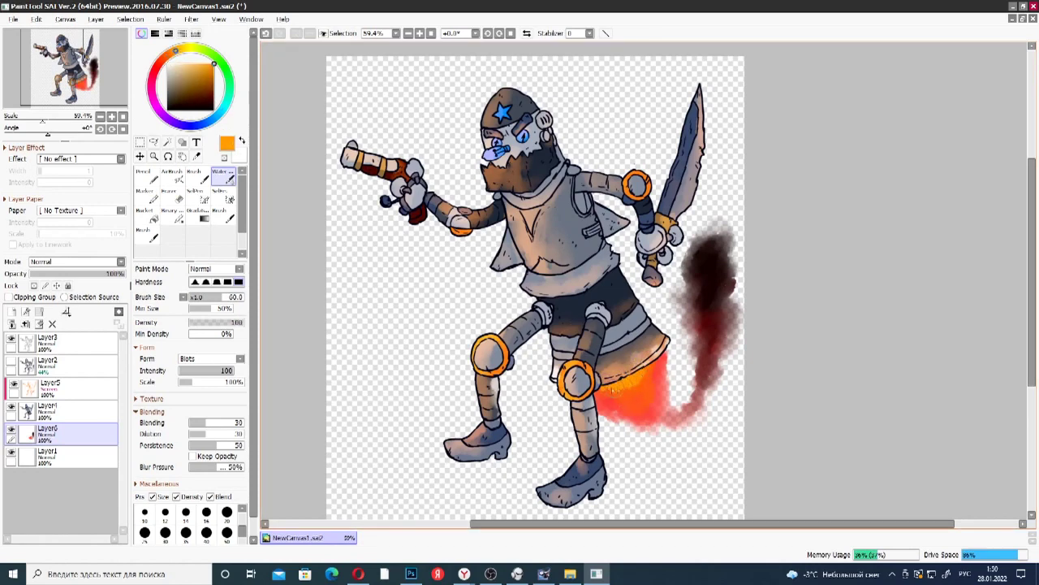
{"action": "left_click_drag", "start_coordinate": [607, 388], "coordinate": [636, 387]}
{"action": "left_click", "coordinate": [192, 63]}
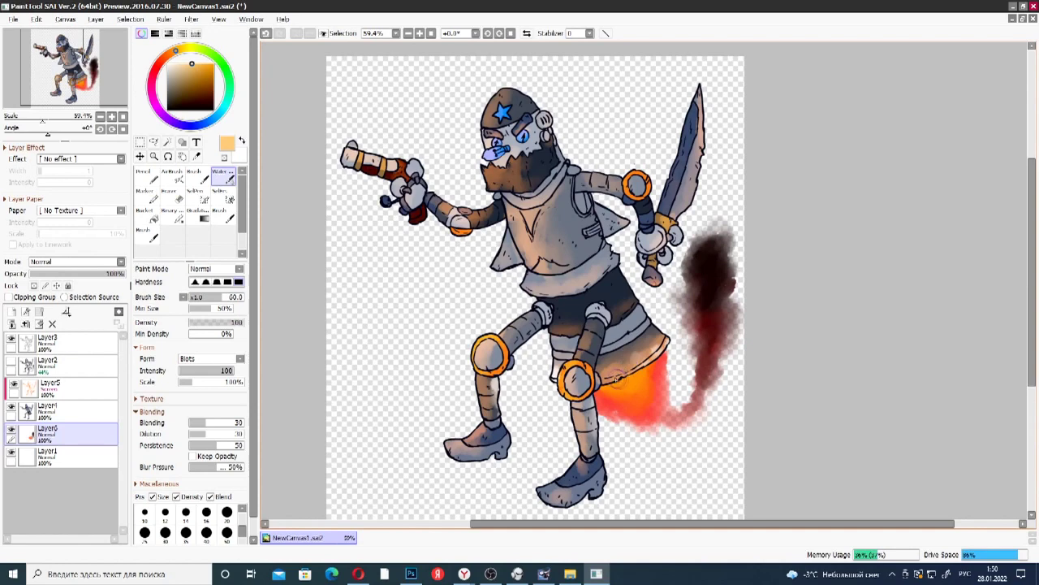
{"action": "mouse_move", "coordinate": [636, 369]}
{"action": "left_mouse_down"}
{"action": "mouse_move", "coordinate": [611, 380]}
{"action": "mouse_move", "coordinate": [633, 392]}
{"action": "left_mouse_up"}
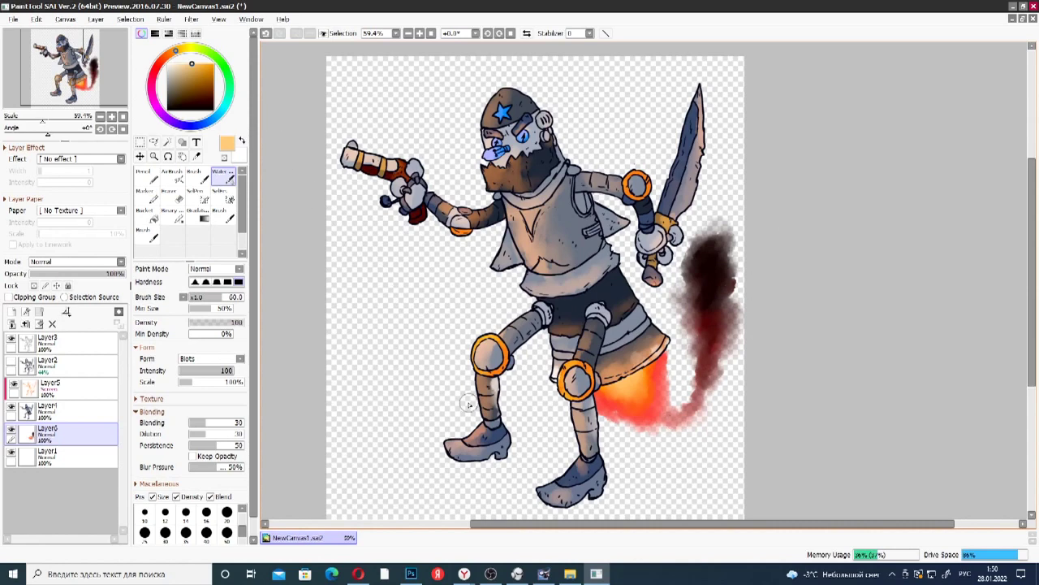
{"action": "left_click", "coordinate": [490, 574]}
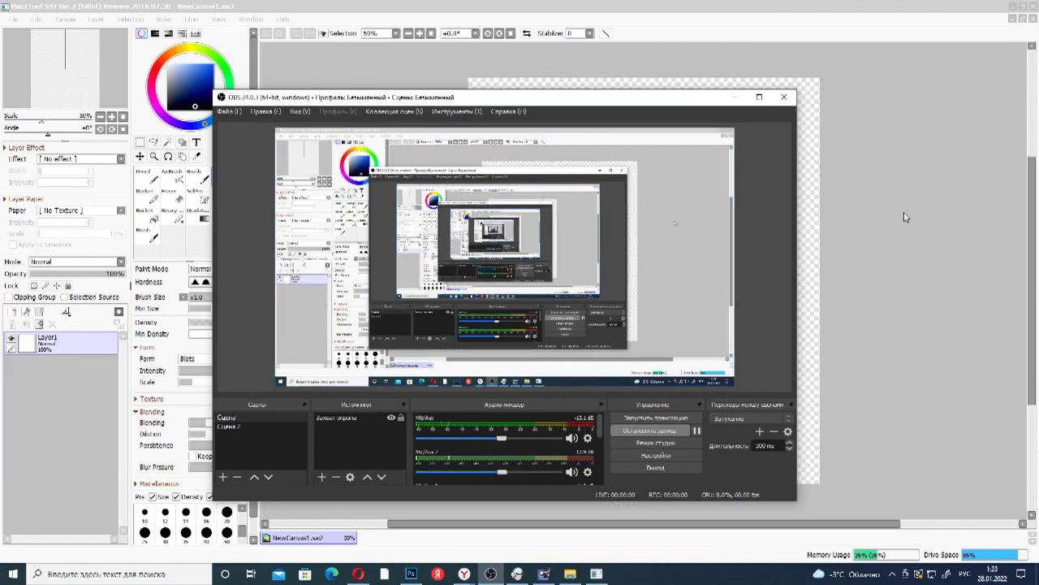
{"action": "left_click", "coordinate": [904, 216]}
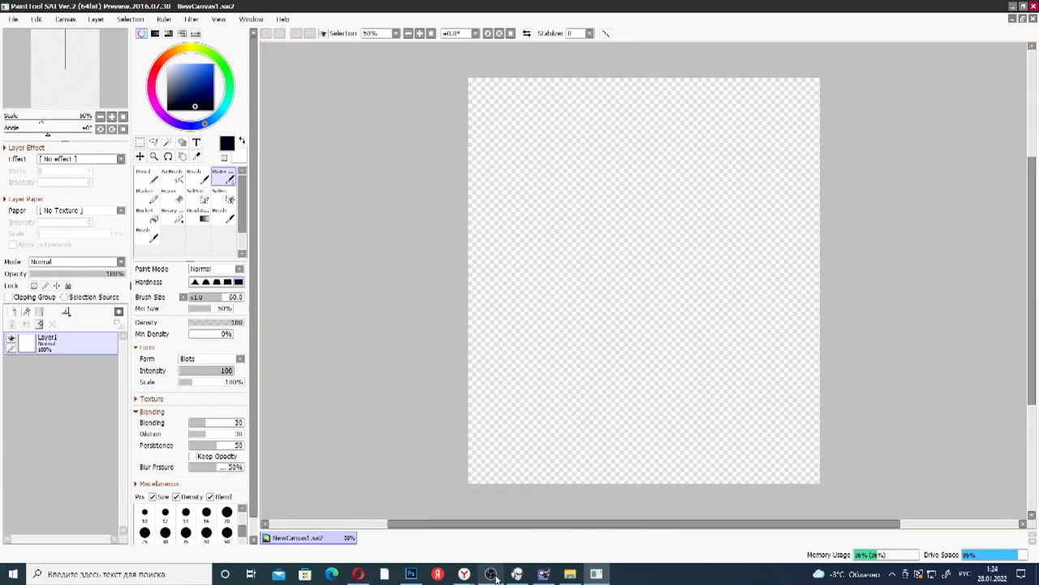
{"action": "left_click_drag", "start_coordinate": [606, 280], "coordinate": [598, 290]}
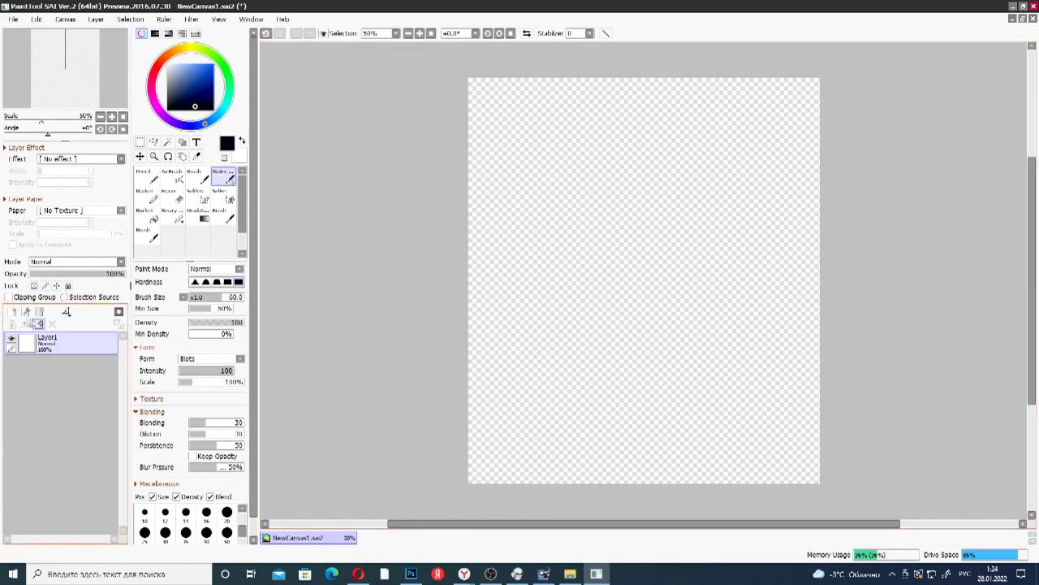
- Add a new layer and sketch a tilted bullet-shaped body with a belt line and flared base using the 10-size Pencil
{"action": "left_click", "coordinate": [13, 312]}
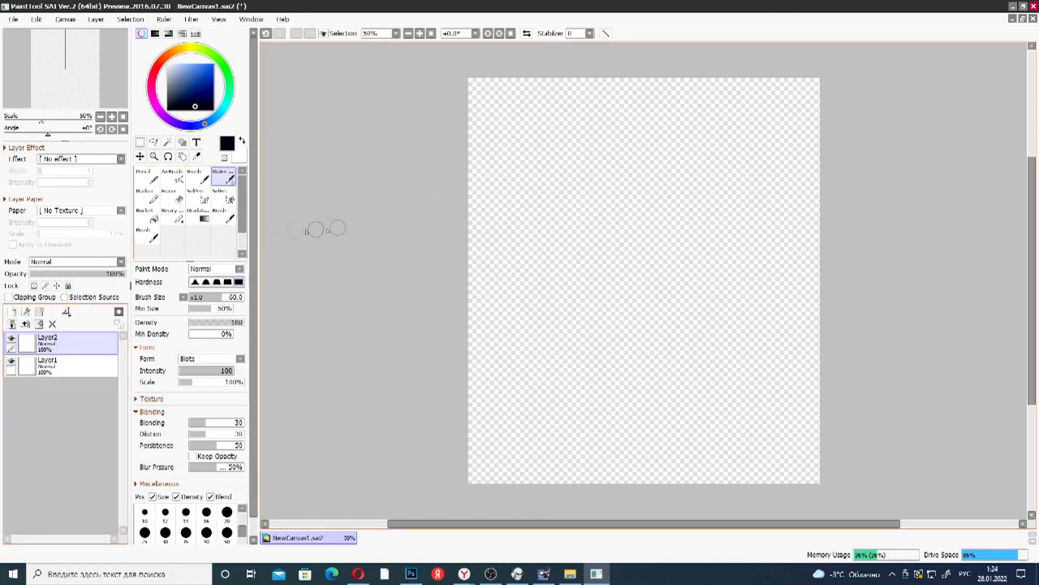
{"action": "left_click", "coordinate": [146, 177]}
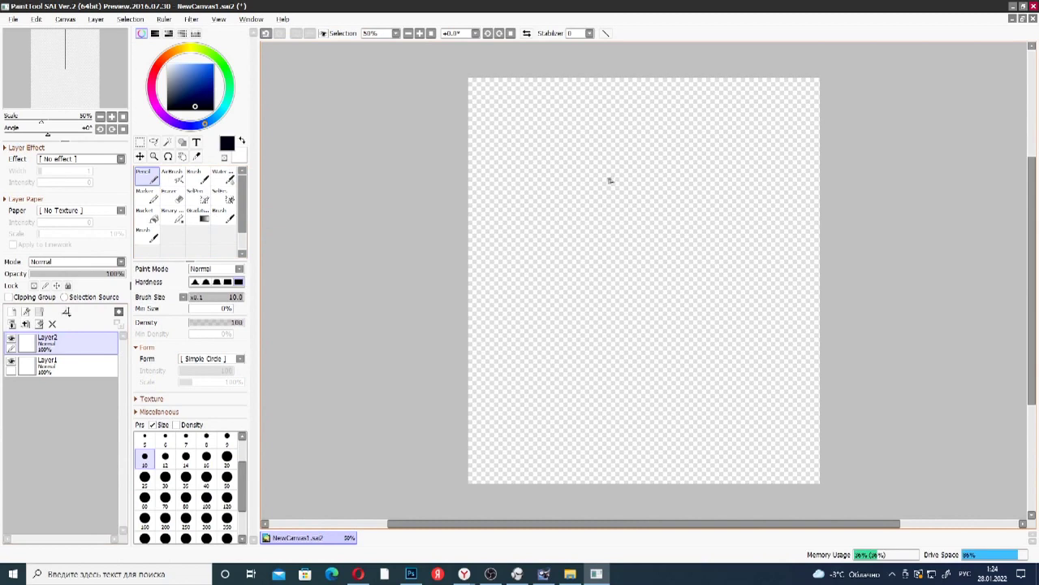
{"action": "mouse_move", "coordinate": [594, 196]}
{"action": "left_mouse_down"}
{"action": "mouse_move", "coordinate": [615, 260]}
{"action": "mouse_move", "coordinate": [591, 148]}
{"action": "mouse_move", "coordinate": [611, 121]}
{"action": "left_mouse_up"}
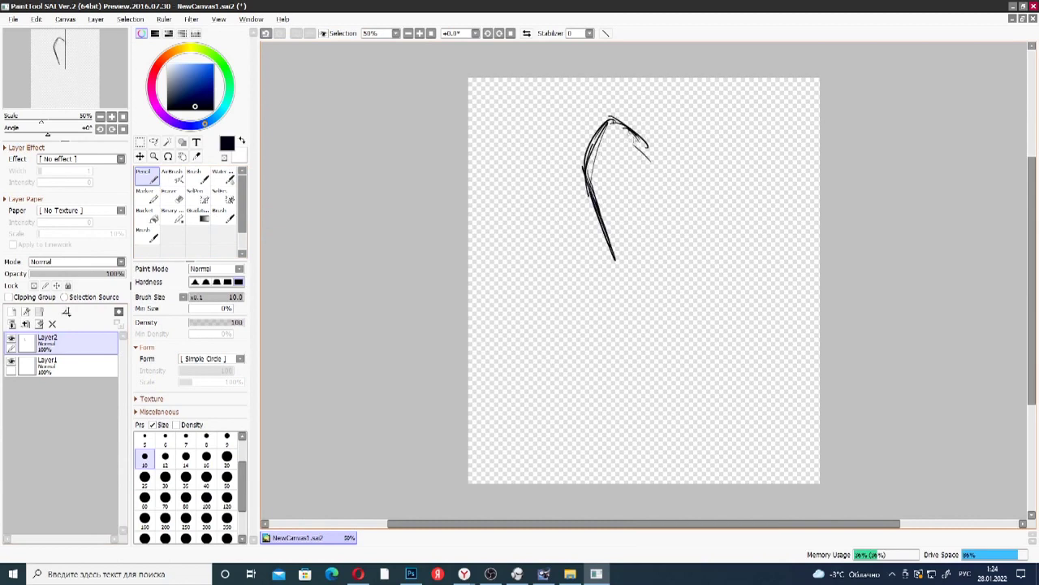
{"action": "scroll", "coordinate": [674, 187], "scroll_direction": "up", "scroll_amount": 1}
{"action": "mouse_move", "coordinate": [641, 134]}
{"action": "left_mouse_down"}
{"action": "mouse_move", "coordinate": [657, 165]}
{"action": "mouse_move", "coordinate": [693, 242]}
{"action": "left_mouse_up"}
{"action": "left_click_drag", "start_coordinate": [674, 204], "coordinate": [734, 351]}
{"action": "mouse_move", "coordinate": [591, 270]}
{"action": "left_mouse_down"}
{"action": "mouse_move", "coordinate": [641, 426]}
{"action": "mouse_move", "coordinate": [637, 463]}
{"action": "mouse_move", "coordinate": [773, 422]}
{"action": "mouse_move", "coordinate": [731, 461]}
{"action": "mouse_move", "coordinate": [646, 472]}
{"action": "left_mouse_up"}
{"action": "mouse_move", "coordinate": [627, 367]}
{"action": "left_mouse_down"}
{"action": "mouse_move", "coordinate": [703, 339]}
{"action": "mouse_move", "coordinate": [613, 356]}
{"action": "left_mouse_up"}
{"action": "left_click_drag", "start_coordinate": [715, 315], "coordinate": [612, 357]}
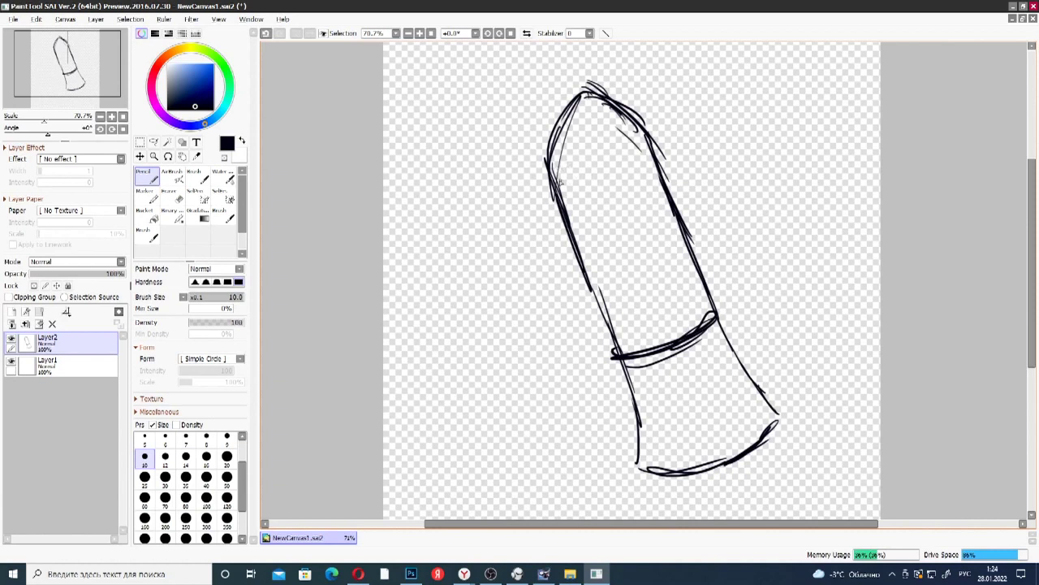
- Sketch the face at the body's upper end with a curved chin line, angry eyebrows, a tube-like nose and round eyes
{"action": "left_click_drag", "start_coordinate": [655, 184], "coordinate": [580, 213]}
{"action": "left_click_drag", "start_coordinate": [658, 181], "coordinate": [615, 201]}
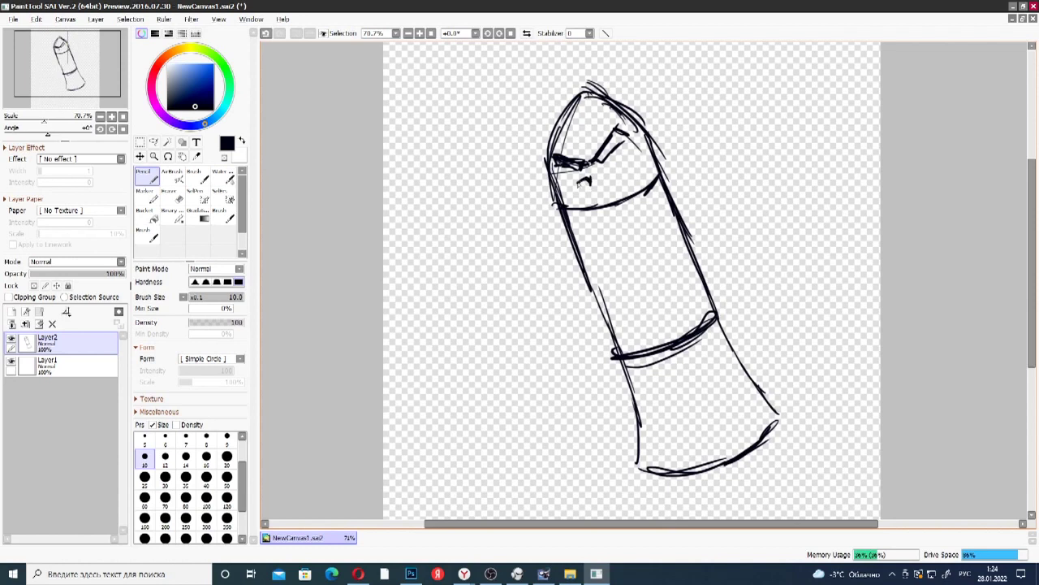
{"action": "left_click_drag", "start_coordinate": [582, 182], "coordinate": [567, 201]}
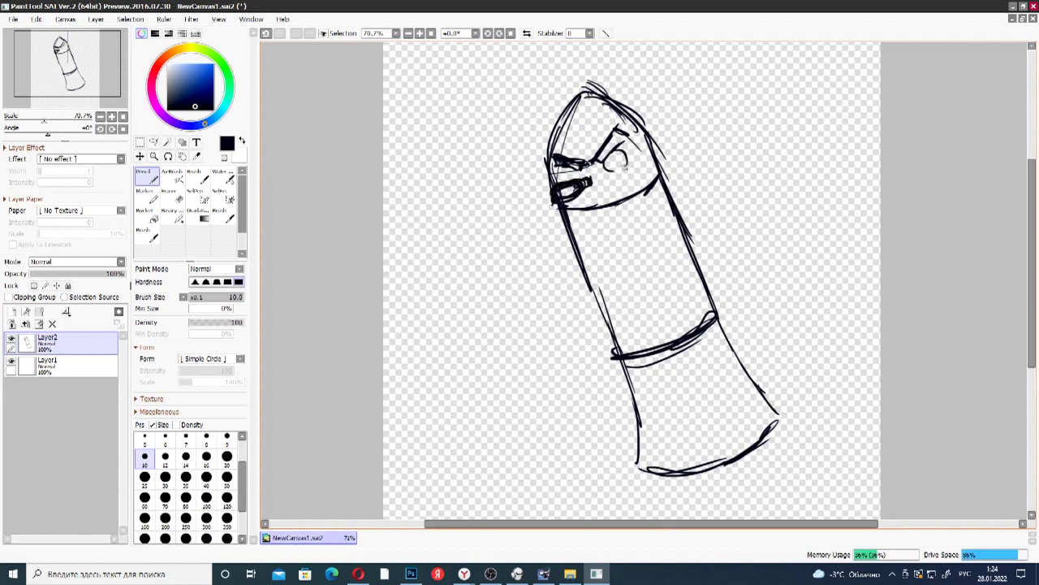
{"action": "left_click_drag", "start_coordinate": [604, 176], "coordinate": [613, 163]}
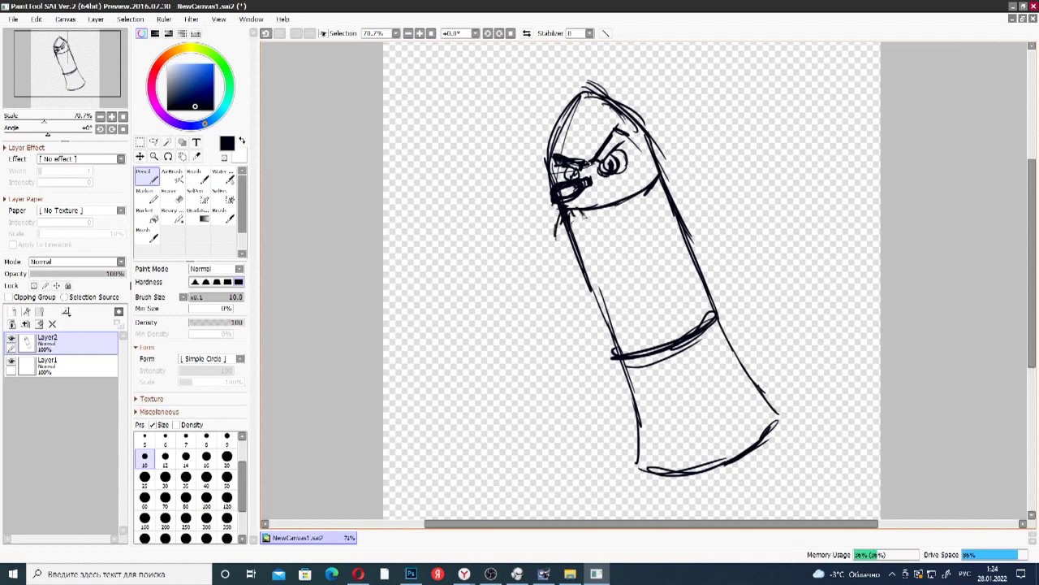
- Sketch a beard with a zigzag upper edge and ragged lower outline around the jaw, plus a small round ear beside the eye
{"action": "left_click_drag", "start_coordinate": [600, 210], "coordinate": [616, 191]}
{"action": "mouse_move", "coordinate": [612, 200]}
{"action": "left_mouse_down"}
{"action": "mouse_move", "coordinate": [623, 190]}
{"action": "mouse_move", "coordinate": [606, 234]}
{"action": "mouse_move", "coordinate": [624, 223]}
{"action": "left_mouse_up"}
{"action": "mouse_move", "coordinate": [632, 214]}
{"action": "left_mouse_down"}
{"action": "mouse_move", "coordinate": [557, 228]}
{"action": "mouse_move", "coordinate": [559, 245]}
{"action": "left_mouse_up"}
{"action": "left_click_drag", "start_coordinate": [557, 237], "coordinate": [599, 237]}
{"action": "mouse_move", "coordinate": [601, 240]}
{"action": "left_mouse_down"}
{"action": "mouse_move", "coordinate": [576, 237]}
{"action": "mouse_move", "coordinate": [604, 241]}
{"action": "left_mouse_up"}
{"action": "left_click_drag", "start_coordinate": [614, 233], "coordinate": [640, 229]}
{"action": "mouse_move", "coordinate": [644, 210]}
{"action": "left_mouse_down"}
{"action": "mouse_move", "coordinate": [630, 231]}
{"action": "mouse_move", "coordinate": [637, 221]}
{"action": "left_mouse_up"}
{"action": "mouse_move", "coordinate": [624, 191]}
{"action": "left_mouse_down"}
{"action": "mouse_move", "coordinate": [641, 190]}
{"action": "mouse_move", "coordinate": [639, 169]}
{"action": "mouse_move", "coordinate": [653, 172]}
{"action": "left_mouse_up"}
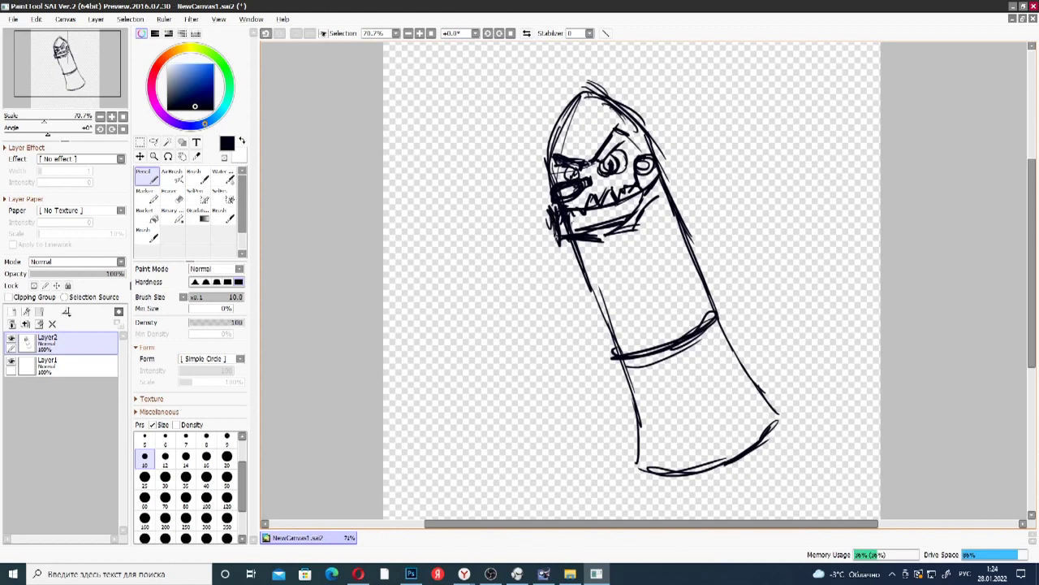
{"action": "left_click_drag", "start_coordinate": [594, 239], "coordinate": [630, 237]}
{"action": "left_click_drag", "start_coordinate": [630, 238], "coordinate": [659, 200]}
{"action": "mouse_move", "coordinate": [660, 199]}
{"action": "left_mouse_down"}
{"action": "mouse_move", "coordinate": [658, 180]}
{"action": "mouse_move", "coordinate": [656, 203]}
{"action": "left_mouse_up"}
- Draw a round earpiece on the side of the head and a cap with a curved brim line and a star
{"action": "left_click_drag", "start_coordinate": [639, 153], "coordinate": [631, 133]}
{"action": "mouse_move", "coordinate": [632, 128]}
{"action": "left_mouse_down"}
{"action": "mouse_move", "coordinate": [648, 155]}
{"action": "mouse_move", "coordinate": [640, 146]}
{"action": "left_mouse_up"}
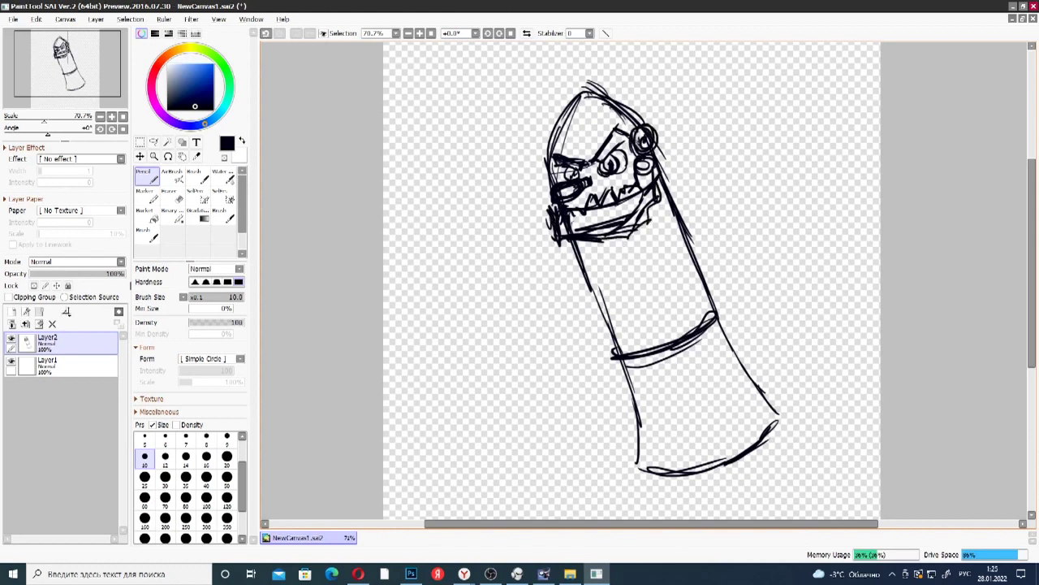
{"action": "left_click_drag", "start_coordinate": [551, 152], "coordinate": [624, 123]}
{"action": "left_click_drag", "start_coordinate": [575, 138], "coordinate": [628, 119]}
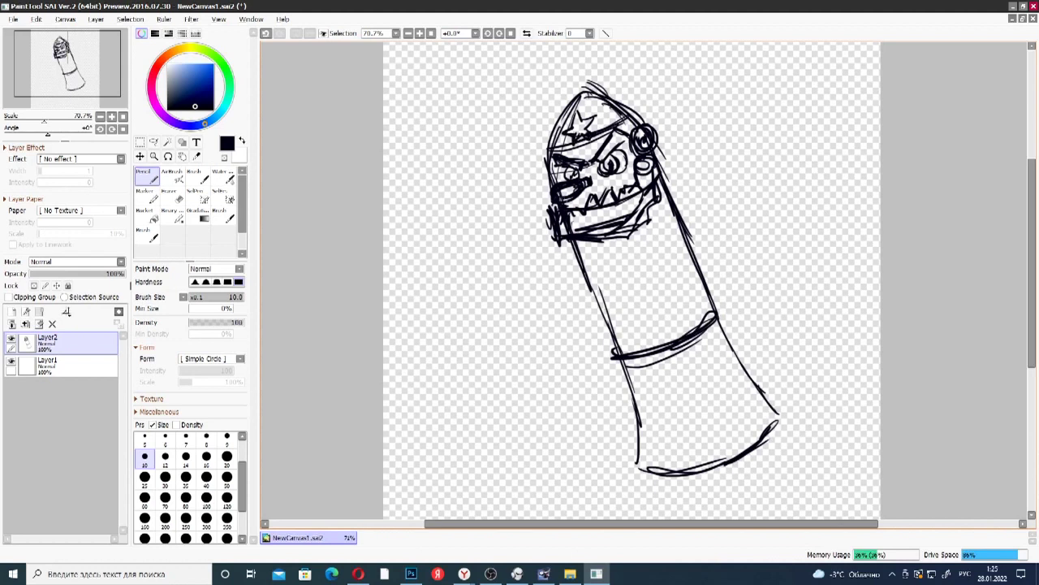
- Lasso the head, scale it down with a free transform, reposition it over the body and clear the selection
{"action": "left_click", "coordinate": [154, 143]}
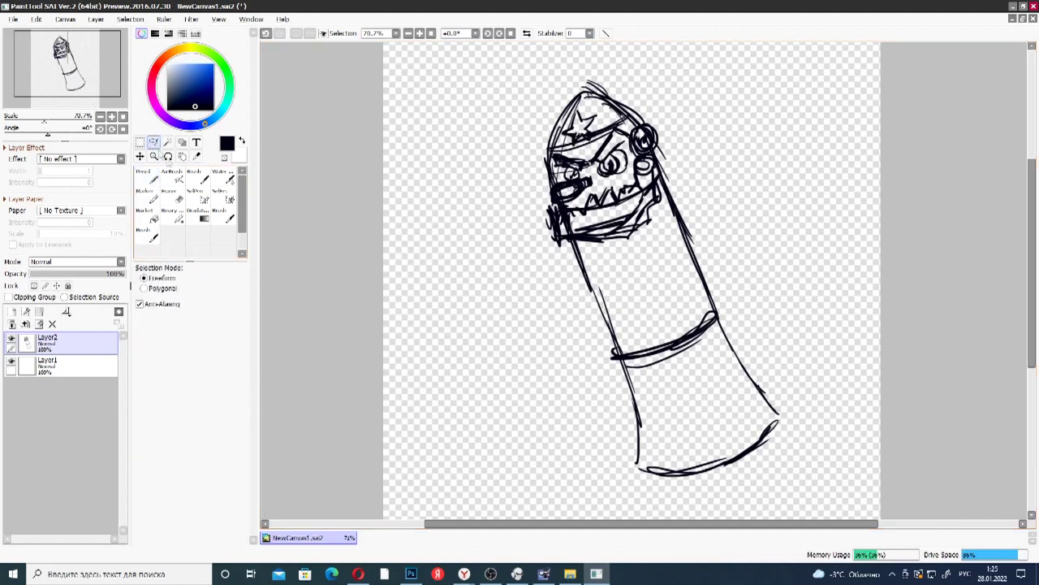
{"action": "mouse_move", "coordinate": [533, 95]}
{"action": "left_mouse_down"}
{"action": "mouse_move", "coordinate": [710, 174]}
{"action": "mouse_move", "coordinate": [526, 131]}
{"action": "mouse_move", "coordinate": [553, 80]}
{"action": "mouse_move", "coordinate": [674, 114]}
{"action": "mouse_move", "coordinate": [568, 276]}
{"action": "mouse_move", "coordinate": [512, 89]}
{"action": "left_mouse_up"}
{"action": "key", "text": "ctrl+t"}
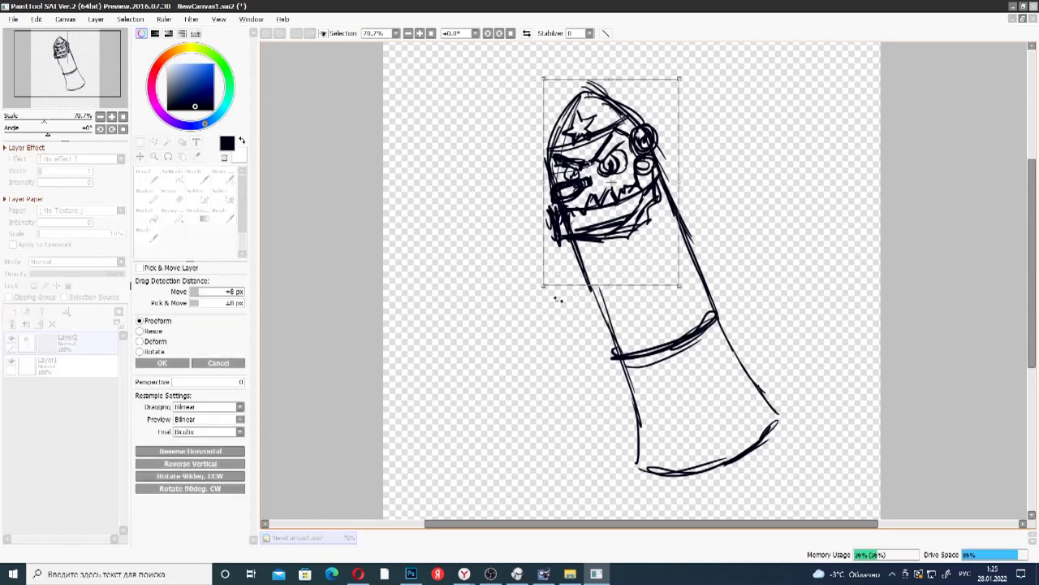
{"action": "left_click_drag", "start_coordinate": [543, 286], "coordinate": [569, 245]}
{"action": "left_click_drag", "start_coordinate": [622, 218], "coordinate": [602, 232]}
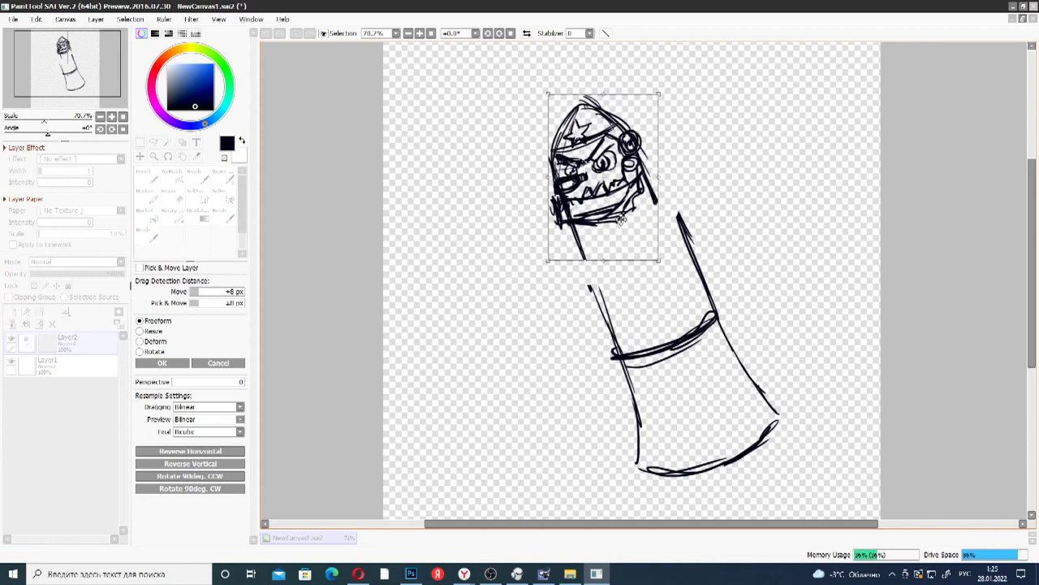
{"action": "key", "text": "Return"}
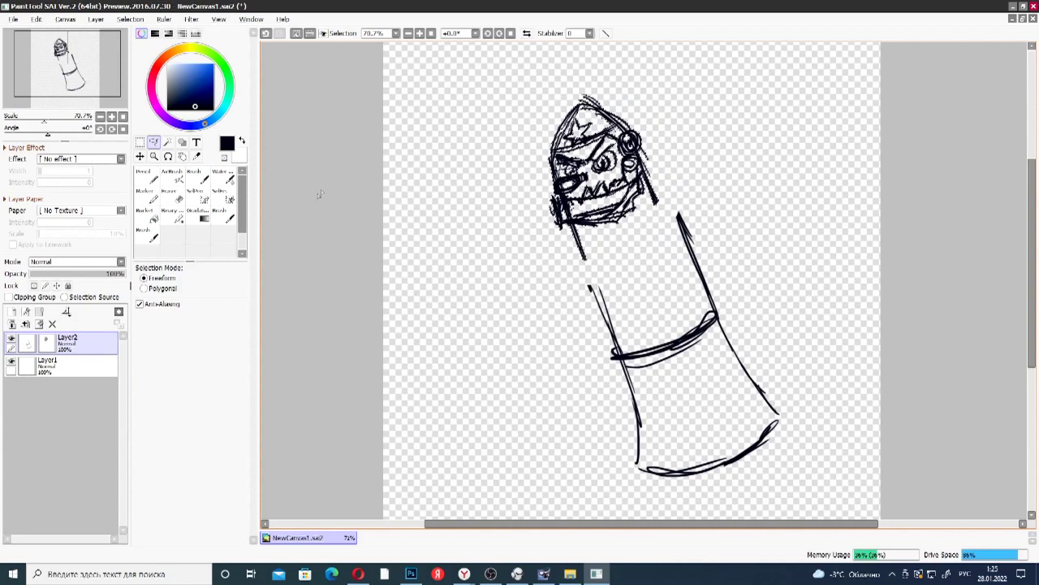
{"action": "left_click", "coordinate": [138, 144]}
{"action": "left_click", "coordinate": [473, 181]}
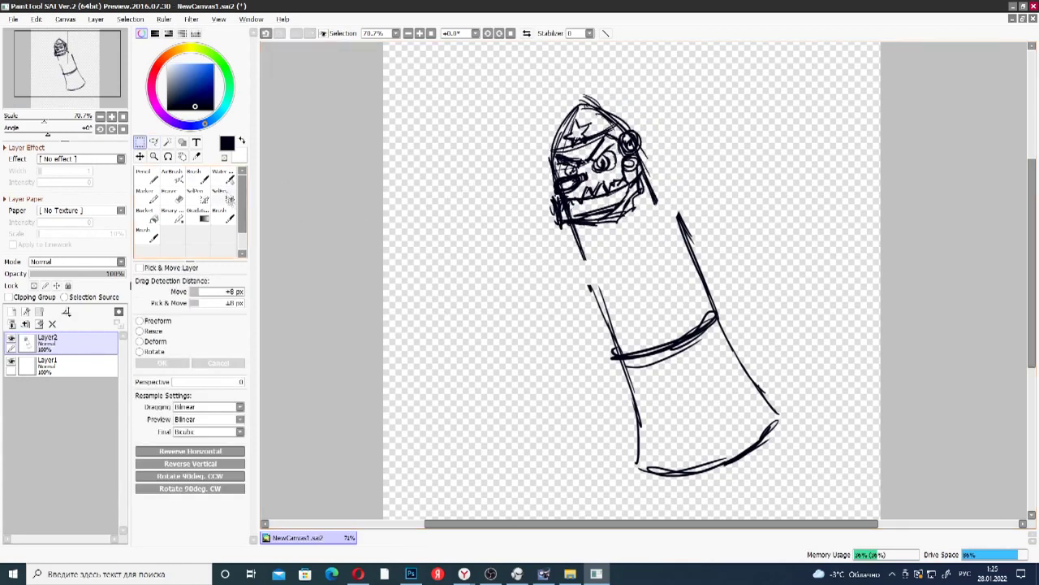
- Redraw both sides of the body up to the head with the pencil and erase the stray stroke outside the shoulder
{"action": "left_click", "coordinate": [149, 178]}
{"action": "left_click_drag", "start_coordinate": [581, 246], "coordinate": [607, 327]}
{"action": "left_click_drag", "start_coordinate": [650, 184], "coordinate": [721, 332]}
{"action": "left_click", "coordinate": [175, 198]}
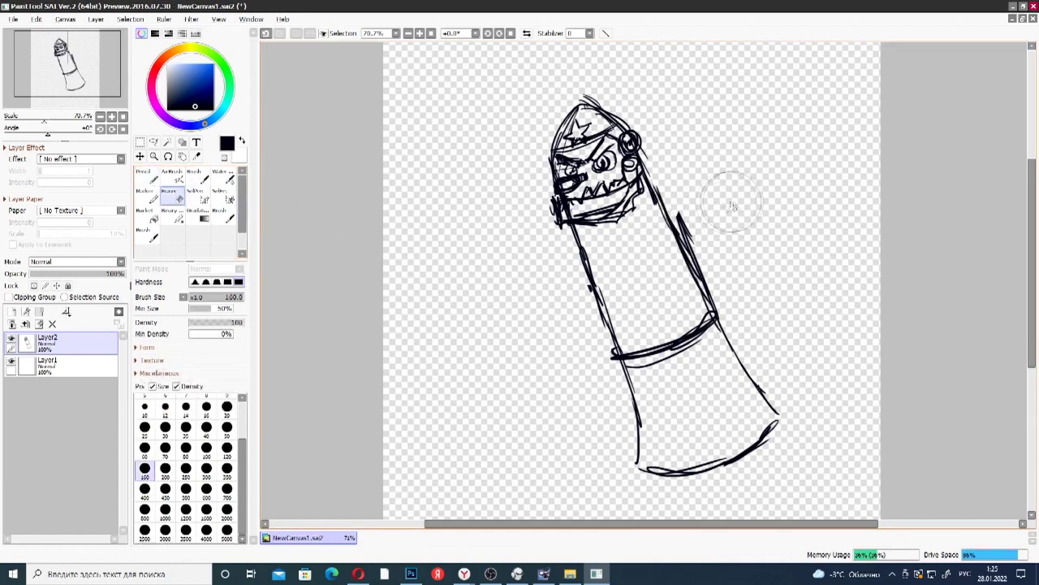
{"action": "mouse_move", "coordinate": [710, 210]}
{"action": "left_mouse_down"}
{"action": "mouse_move", "coordinate": [716, 256]}
{"action": "mouse_move", "coordinate": [720, 220]}
{"action": "left_mouse_up"}
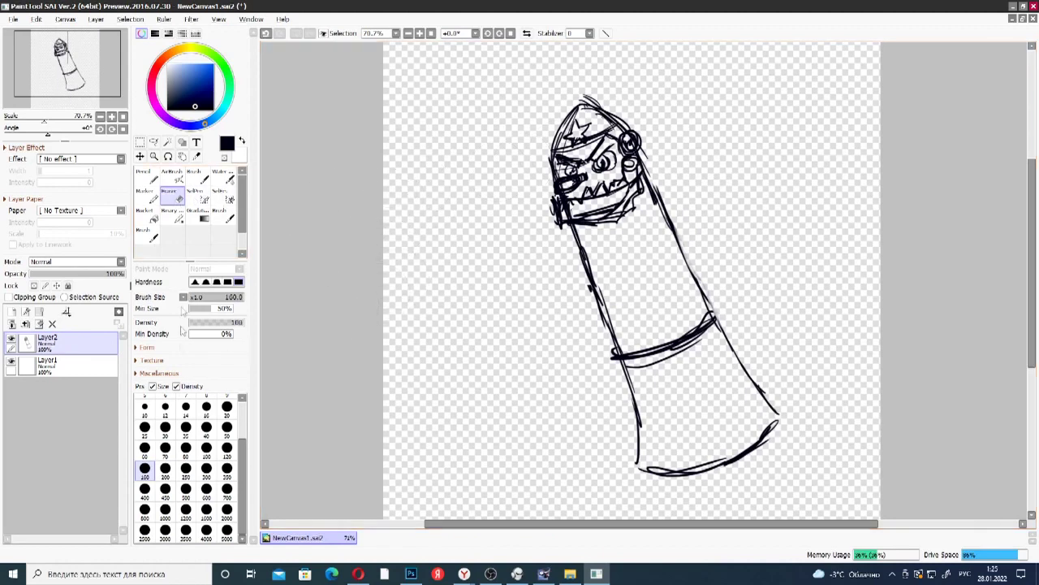
- Free-transform the whole sketch, moving it upward on the canvas and widening it slightly, and apply the transform
{"action": "left_click", "coordinate": [148, 177]}
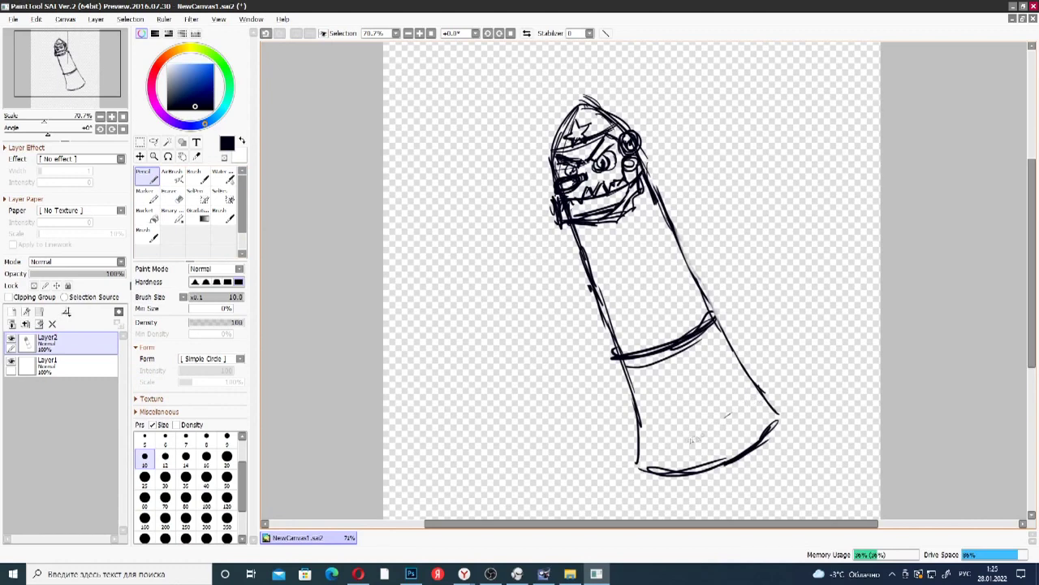
{"action": "key", "text": "ctrl+t"}
{"action": "mouse_move", "coordinate": [543, 482]}
{"action": "left_mouse_down"}
{"action": "mouse_move", "coordinate": [574, 455]}
{"action": "mouse_move", "coordinate": [577, 465]}
{"action": "left_mouse_up"}
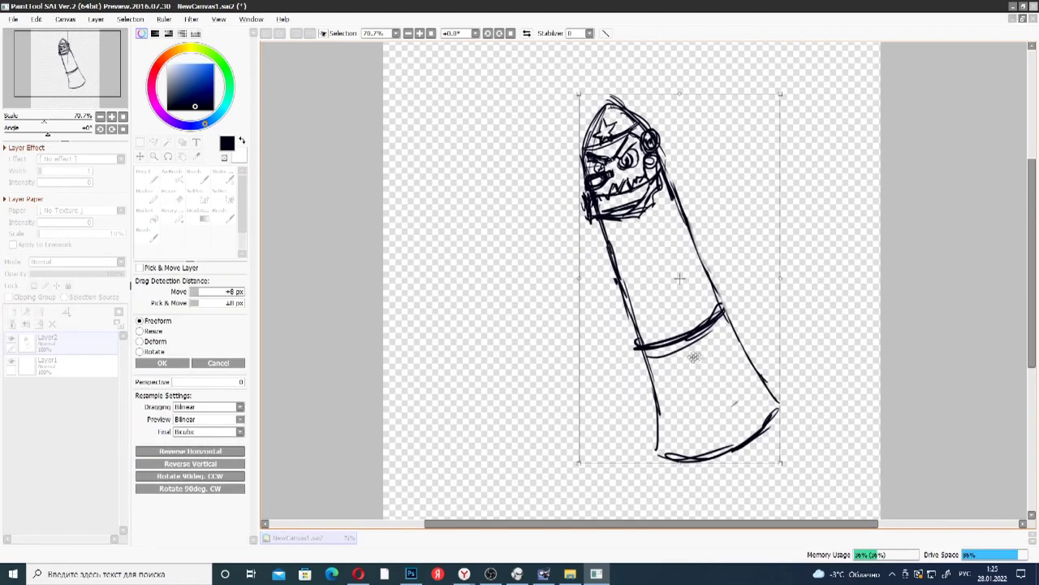
{"action": "left_click_drag", "start_coordinate": [696, 356], "coordinate": [680, 324]}
{"action": "mouse_move", "coordinate": [768, 245]}
{"action": "left_mouse_down"}
{"action": "mouse_move", "coordinate": [800, 245]}
{"action": "mouse_move", "coordinate": [791, 247]}
{"action": "left_mouse_up"}
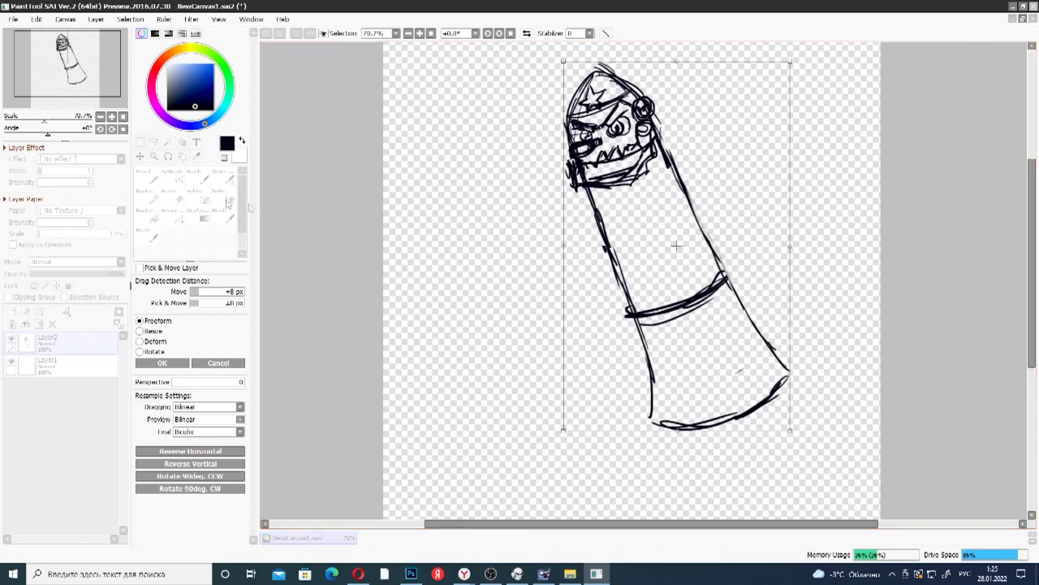
{"action": "key", "text": "Return"}
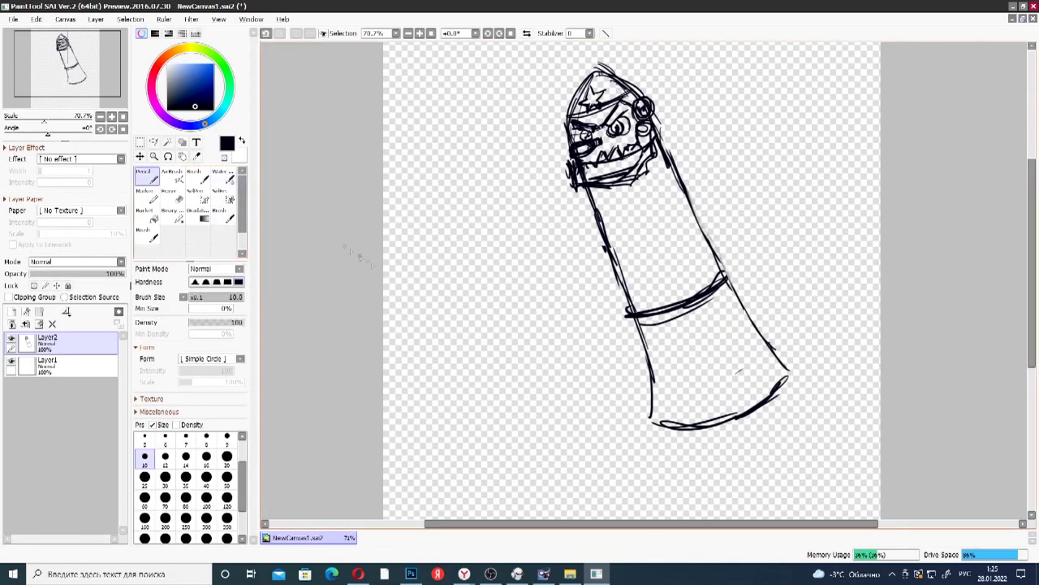
- Sketch a bent, segmented arm reaching forward from the shoulder on the face's side, with a joint at the elbow
{"action": "mouse_move", "coordinate": [590, 198]}
{"action": "left_mouse_down"}
{"action": "mouse_move", "coordinate": [575, 218]}
{"action": "mouse_move", "coordinate": [555, 216]}
{"action": "mouse_move", "coordinate": [560, 241]}
{"action": "mouse_move", "coordinate": [522, 229]}
{"action": "mouse_move", "coordinate": [515, 201]}
{"action": "left_mouse_up"}
{"action": "mouse_move", "coordinate": [539, 239]}
{"action": "left_mouse_down"}
{"action": "mouse_move", "coordinate": [495, 195]}
{"action": "mouse_move", "coordinate": [492, 209]}
{"action": "left_mouse_up"}
{"action": "mouse_move", "coordinate": [536, 255]}
{"action": "left_mouse_down"}
{"action": "mouse_move", "coordinate": [582, 214]}
{"action": "mouse_move", "coordinate": [547, 239]}
{"action": "mouse_move", "coordinate": [514, 210]}
{"action": "mouse_move", "coordinate": [474, 208]}
{"action": "mouse_move", "coordinate": [502, 216]}
{"action": "left_mouse_up"}
- Sketch a hand gripping a long-barrelled pistol at the end of the outstretched arm, including the hammer, fingers and trigger area
{"action": "mouse_move", "coordinate": [483, 165]}
{"action": "left_mouse_down"}
{"action": "mouse_move", "coordinate": [494, 180]}
{"action": "mouse_move", "coordinate": [479, 182]}
{"action": "mouse_move", "coordinate": [491, 218]}
{"action": "left_mouse_up"}
{"action": "mouse_move", "coordinate": [481, 161]}
{"action": "left_mouse_down"}
{"action": "mouse_move", "coordinate": [401, 151]}
{"action": "mouse_move", "coordinate": [405, 141]}
{"action": "mouse_move", "coordinate": [401, 169]}
{"action": "left_mouse_up"}
{"action": "left_click_drag", "start_coordinate": [401, 160], "coordinate": [433, 171]}
{"action": "left_click_drag", "start_coordinate": [405, 167], "coordinate": [471, 178]}
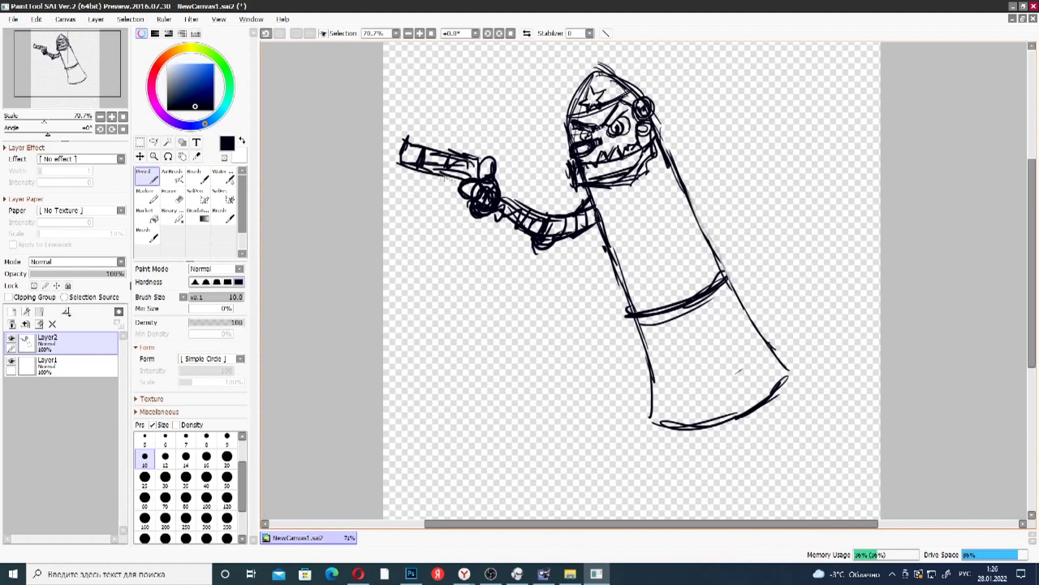
{"action": "mouse_move", "coordinate": [479, 231]}
{"action": "left_mouse_down"}
{"action": "mouse_move", "coordinate": [458, 209]}
{"action": "mouse_move", "coordinate": [483, 203]}
{"action": "mouse_move", "coordinate": [455, 201]}
{"action": "left_mouse_up"}
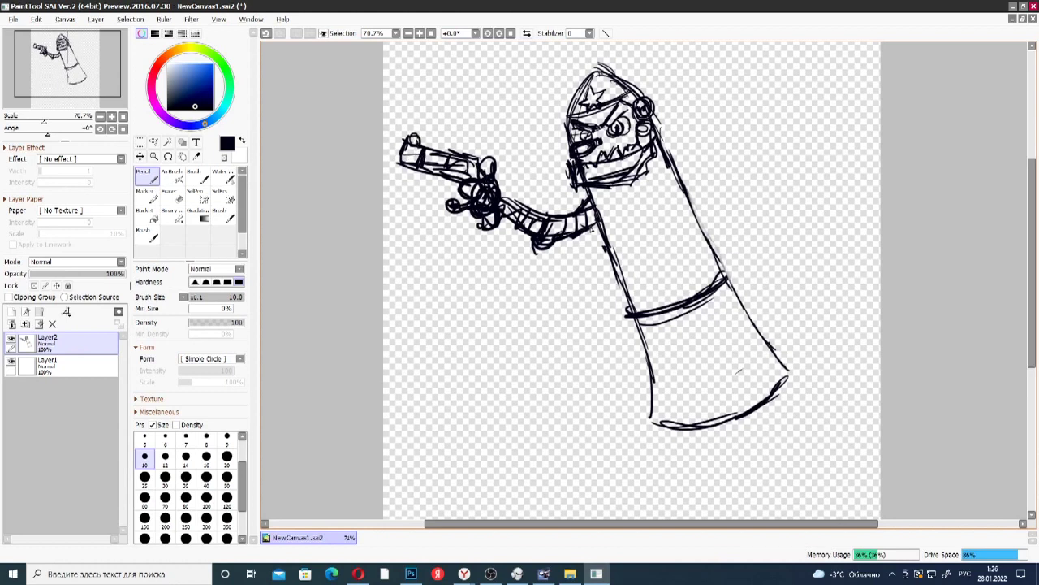
- Sketch a curved line for the other arm, a folded scarf around the neck and the open front edges of a vest
{"action": "mouse_move", "coordinate": [689, 174]}
{"action": "left_mouse_down"}
{"action": "mouse_move", "coordinate": [708, 169]}
{"action": "mouse_move", "coordinate": [755, 190]}
{"action": "mouse_move", "coordinate": [767, 212]}
{"action": "left_mouse_up"}
{"action": "mouse_move", "coordinate": [604, 219]}
{"action": "left_mouse_down"}
{"action": "mouse_move", "coordinate": [630, 221]}
{"action": "mouse_move", "coordinate": [666, 165]}
{"action": "left_mouse_up"}
{"action": "mouse_move", "coordinate": [579, 190]}
{"action": "left_mouse_down"}
{"action": "mouse_move", "coordinate": [625, 197]}
{"action": "mouse_move", "coordinate": [673, 167]}
{"action": "left_mouse_up"}
{"action": "mouse_move", "coordinate": [607, 216]}
{"action": "left_mouse_down"}
{"action": "mouse_move", "coordinate": [673, 167]}
{"action": "mouse_move", "coordinate": [607, 266]}
{"action": "mouse_move", "coordinate": [620, 262]}
{"action": "mouse_move", "coordinate": [638, 291]}
{"action": "mouse_move", "coordinate": [727, 248]}
{"action": "mouse_move", "coordinate": [637, 286]}
{"action": "left_mouse_up"}
{"action": "left_click_drag", "start_coordinate": [679, 180], "coordinate": [714, 261]}
{"action": "left_click_drag", "start_coordinate": [608, 216], "coordinate": [638, 220]}
{"action": "mouse_move", "coordinate": [591, 195]}
{"action": "left_mouse_down"}
{"action": "mouse_move", "coordinate": [674, 186]}
{"action": "mouse_move", "coordinate": [677, 165]}
{"action": "left_mouse_up"}
{"action": "mouse_move", "coordinate": [675, 165]}
{"action": "left_mouse_down"}
{"action": "mouse_move", "coordinate": [653, 208]}
{"action": "mouse_move", "coordinate": [642, 293]}
{"action": "mouse_move", "coordinate": [614, 283]}
{"action": "left_mouse_up"}
{"action": "left_click_drag", "start_coordinate": [606, 240], "coordinate": [603, 256]}
{"action": "left_click_drag", "start_coordinate": [609, 213], "coordinate": [659, 191]}
{"action": "mouse_move", "coordinate": [591, 203]}
{"action": "left_mouse_down"}
{"action": "mouse_move", "coordinate": [670, 170]}
{"action": "mouse_move", "coordinate": [635, 204]}
{"action": "left_mouse_up"}
- Outline the vest's far edge down the back and thicken the curved belt around the waist
{"action": "left_click_drag", "start_coordinate": [664, 171], "coordinate": [703, 258]}
{"action": "left_click_drag", "start_coordinate": [690, 180], "coordinate": [707, 247]}
{"action": "left_click_drag", "start_coordinate": [710, 230], "coordinate": [718, 277]}
{"action": "mouse_move", "coordinate": [626, 284]}
{"action": "left_mouse_down"}
{"action": "mouse_move", "coordinate": [615, 312]}
{"action": "mouse_move", "coordinate": [679, 320]}
{"action": "left_mouse_up"}
{"action": "mouse_move", "coordinate": [718, 260]}
{"action": "left_mouse_down"}
{"action": "mouse_move", "coordinate": [728, 281]}
{"action": "mouse_move", "coordinate": [718, 294]}
{"action": "left_mouse_up"}
{"action": "mouse_move", "coordinate": [725, 289]}
{"action": "left_mouse_down"}
{"action": "mouse_move", "coordinate": [647, 323]}
{"action": "mouse_move", "coordinate": [670, 315]}
{"action": "left_mouse_up"}
{"action": "left_click_drag", "start_coordinate": [712, 270], "coordinate": [705, 278]}
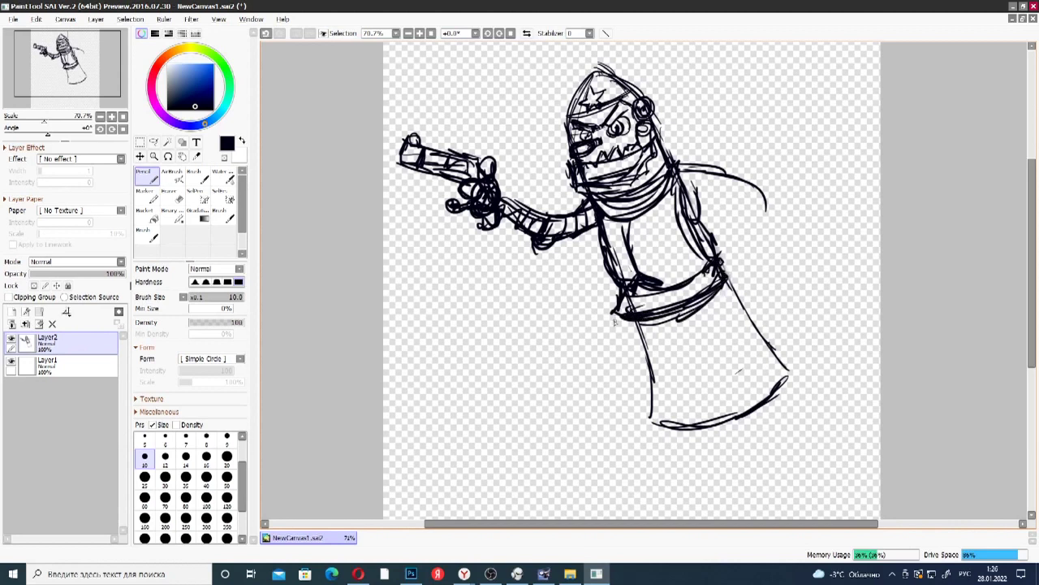
- Sketch a thick curved band across the lower body above its flared base, extending past the back edge
{"action": "left_click_drag", "start_coordinate": [654, 390], "coordinate": [765, 341]}
{"action": "left_click_drag", "start_coordinate": [703, 382], "coordinate": [763, 343]}
{"action": "left_click_drag", "start_coordinate": [653, 386], "coordinate": [763, 349]}
{"action": "mouse_move", "coordinate": [697, 380]}
{"action": "left_mouse_down"}
{"action": "mouse_move", "coordinate": [770, 330]}
{"action": "mouse_move", "coordinate": [757, 344]}
{"action": "left_mouse_up"}
{"action": "mouse_move", "coordinate": [660, 393]}
{"action": "left_mouse_down"}
{"action": "mouse_move", "coordinate": [768, 352]}
{"action": "mouse_move", "coordinate": [792, 367]}
{"action": "left_mouse_up"}
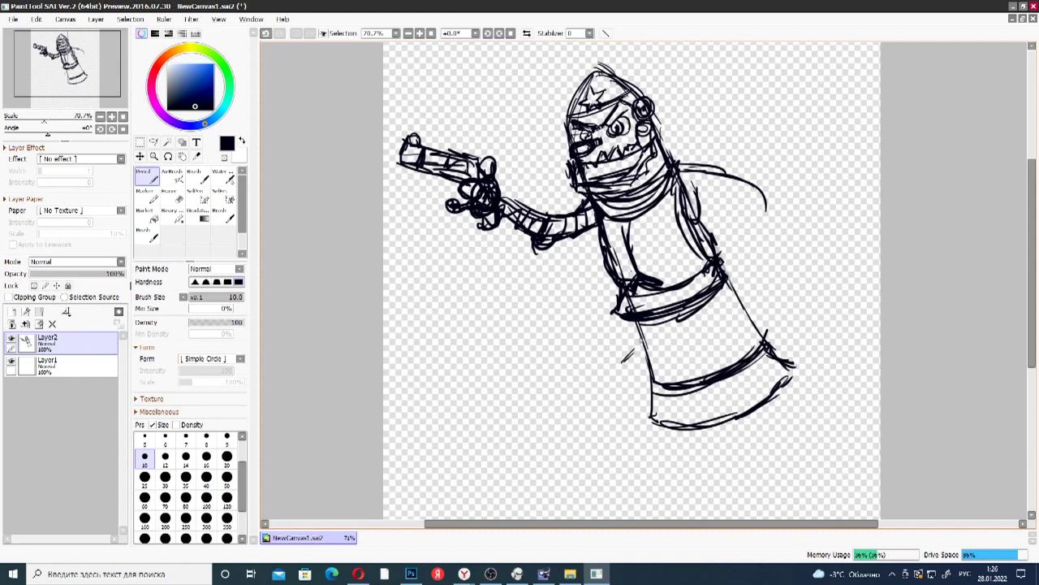
- Sketch a bent leg curving forward and down from a rounded hip joint just below the belt
{"action": "left_click_drag", "start_coordinate": [636, 331], "coordinate": [570, 396]}
{"action": "left_click_drag", "start_coordinate": [656, 342], "coordinate": [611, 385]}
{"action": "mouse_move", "coordinate": [651, 326]}
{"action": "left_mouse_down"}
{"action": "mouse_move", "coordinate": [625, 336]}
{"action": "mouse_move", "coordinate": [642, 349]}
{"action": "mouse_move", "coordinate": [637, 363]}
{"action": "mouse_move", "coordinate": [590, 409]}
{"action": "left_mouse_up"}
{"action": "left_click_drag", "start_coordinate": [598, 362], "coordinate": [563, 431]}
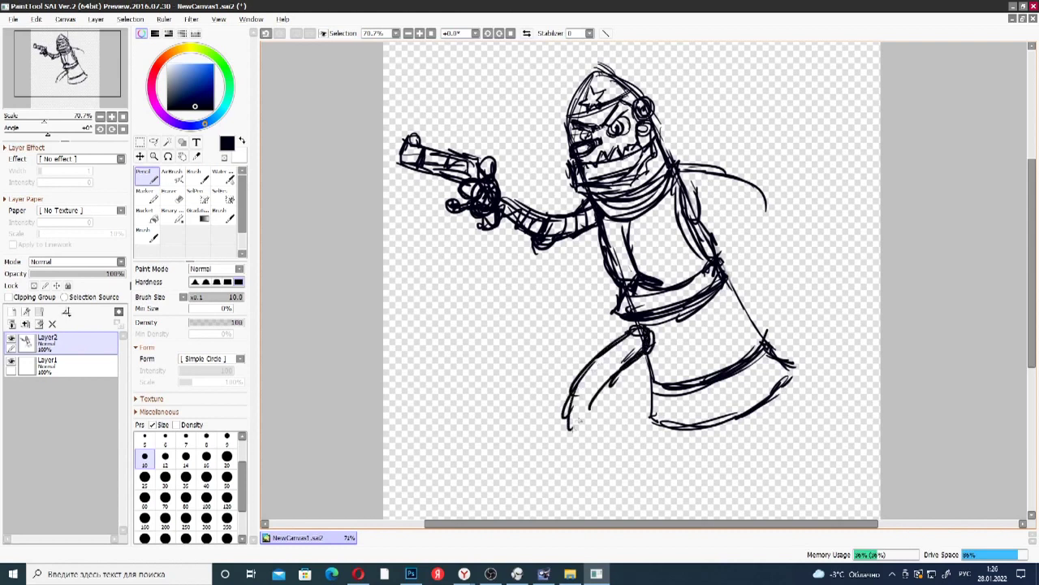
{"action": "left_click_drag", "start_coordinate": [601, 385], "coordinate": [590, 446]}
{"action": "left_click_drag", "start_coordinate": [571, 400], "coordinate": [568, 451]}
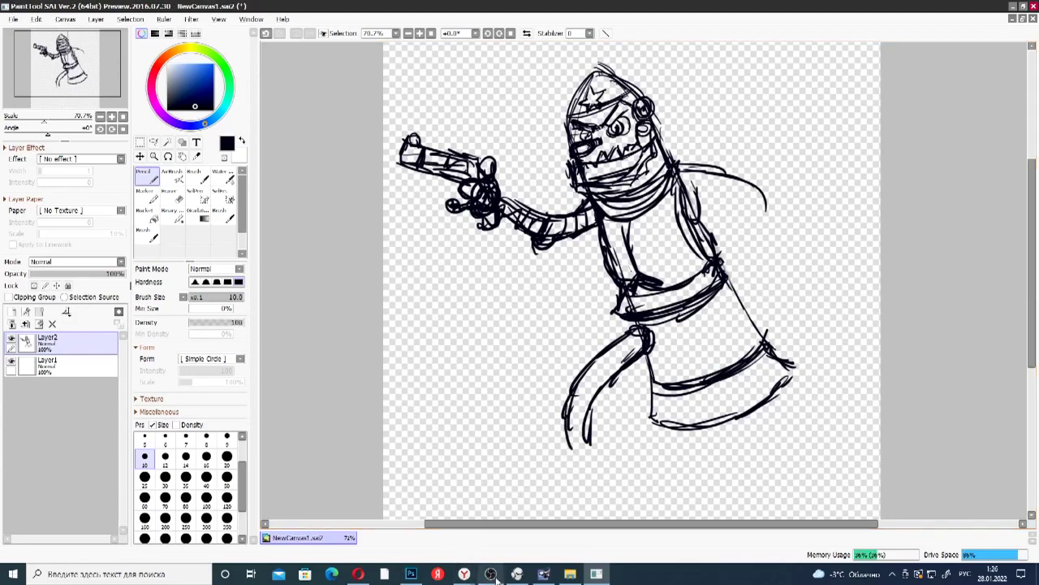